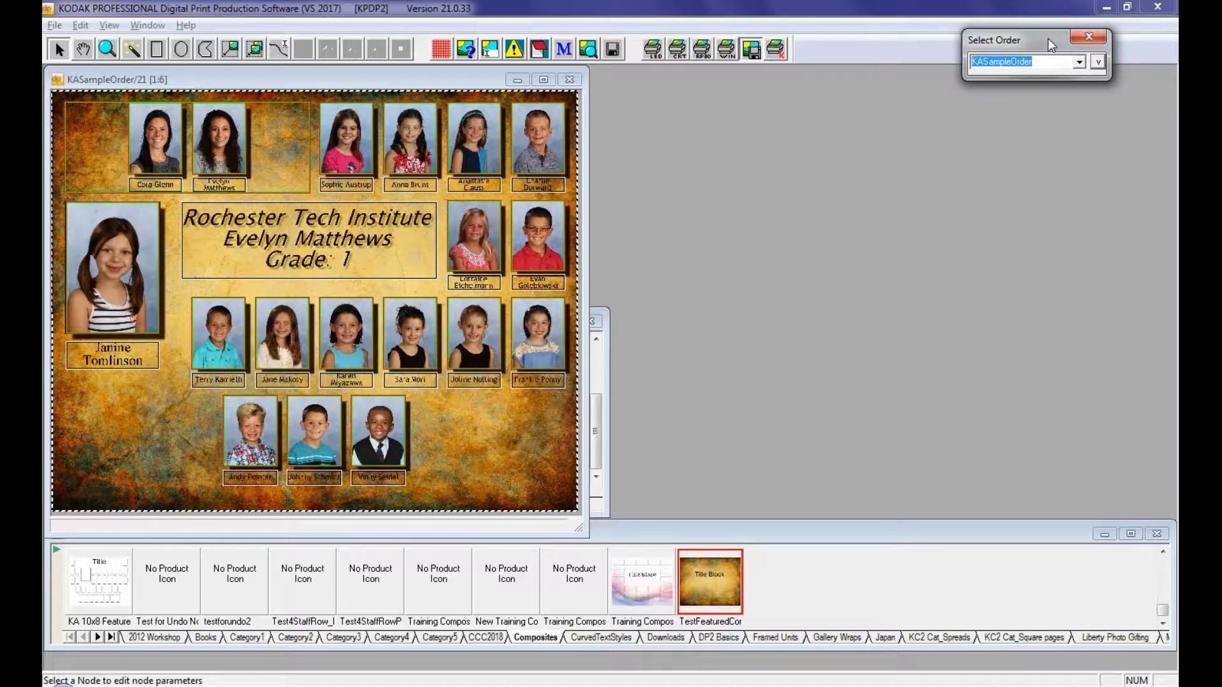
Open the shoot description of the current sample order and bring up its composite job generator
{"action": "left_click", "coordinate": [1098, 62]}
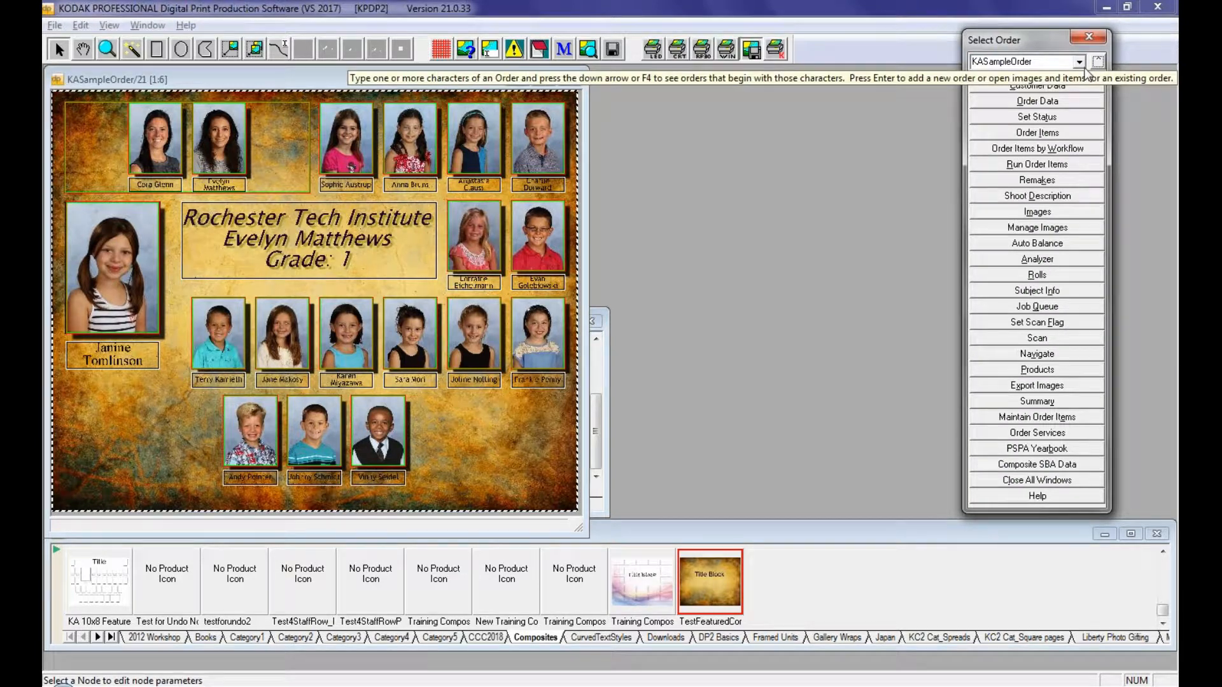
{"action": "left_click", "coordinate": [1075, 196]}
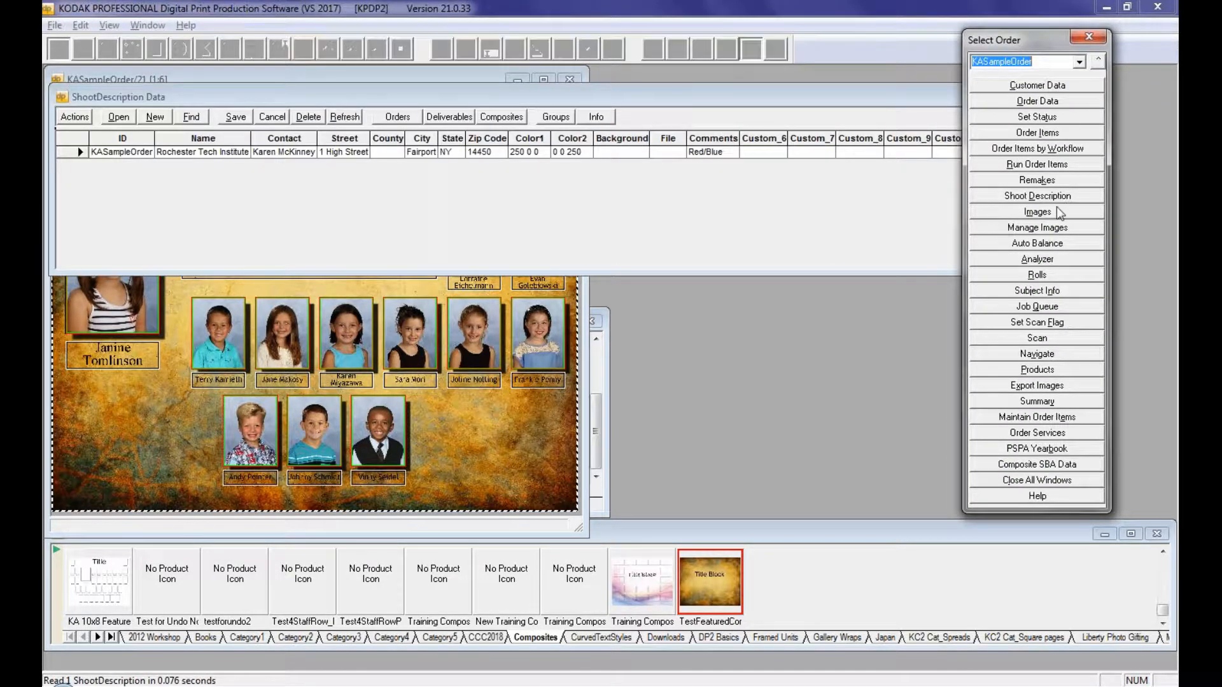
{"action": "mouse_move", "coordinate": [513, 135]}
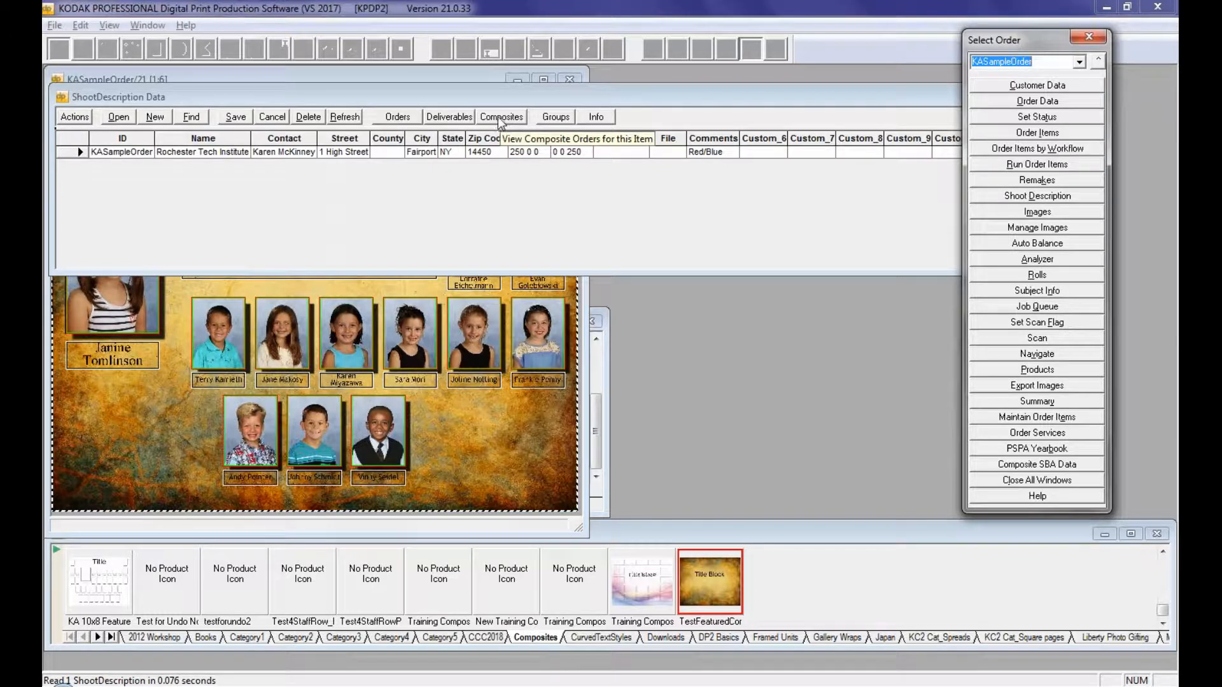
{"action": "left_click", "coordinate": [500, 121]}
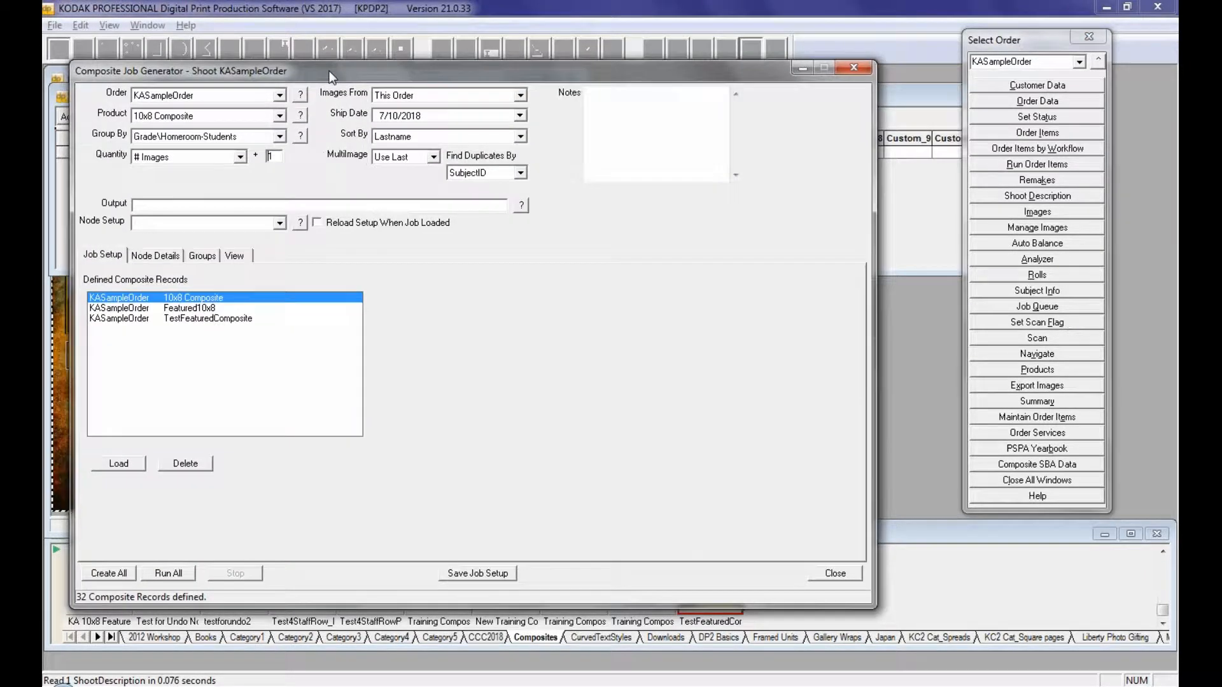
Close the ShootDescription Data window and reposition the job generator so the composite preview behind it can be seen
{"action": "left_click_drag", "start_coordinate": [330, 70], "coordinate": [605, 128]}
{"action": "double_click", "coordinate": [63, 96]}
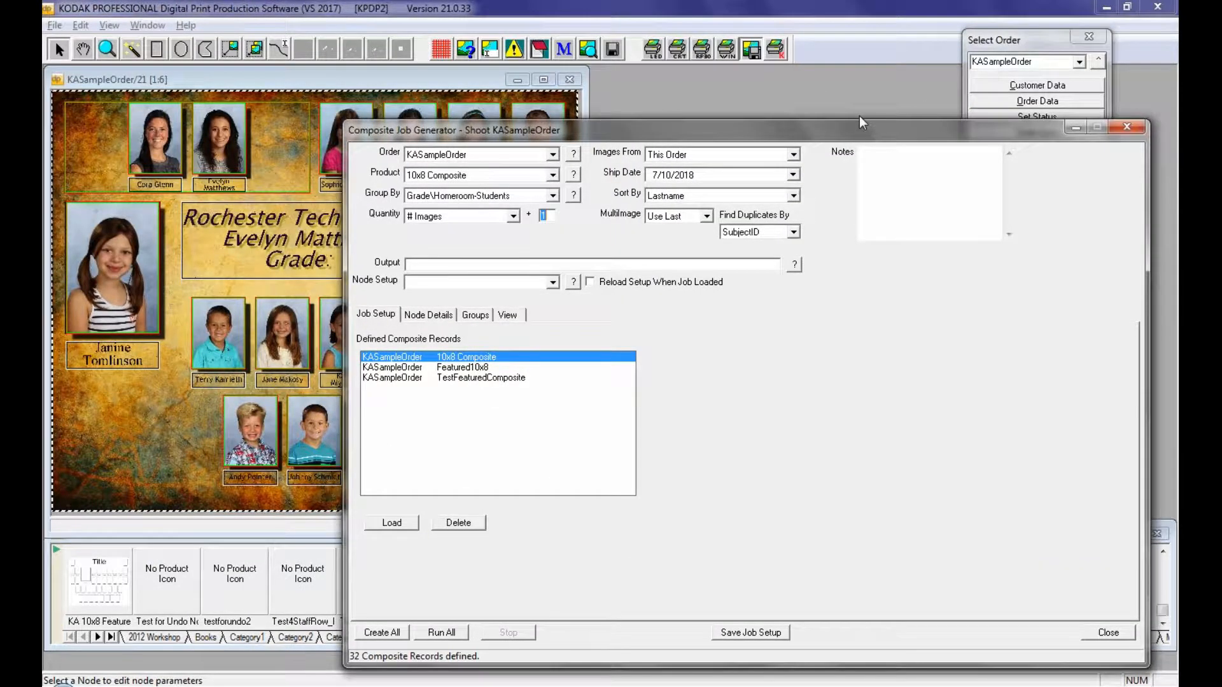
{"action": "left_click_drag", "start_coordinate": [858, 127], "coordinate": [852, 41]}
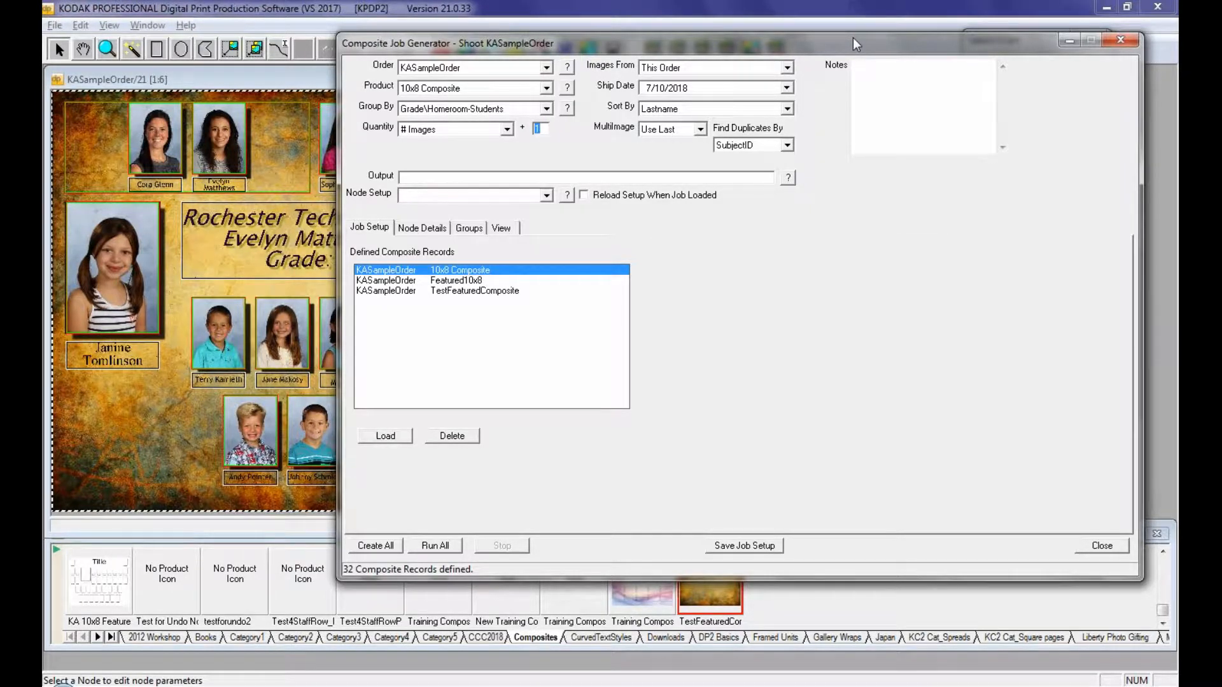
Load the TestFeaturedComposite record without saving the 10x8 Composite changes, and display the details of its Featured node
{"action": "left_click", "coordinate": [405, 291]}
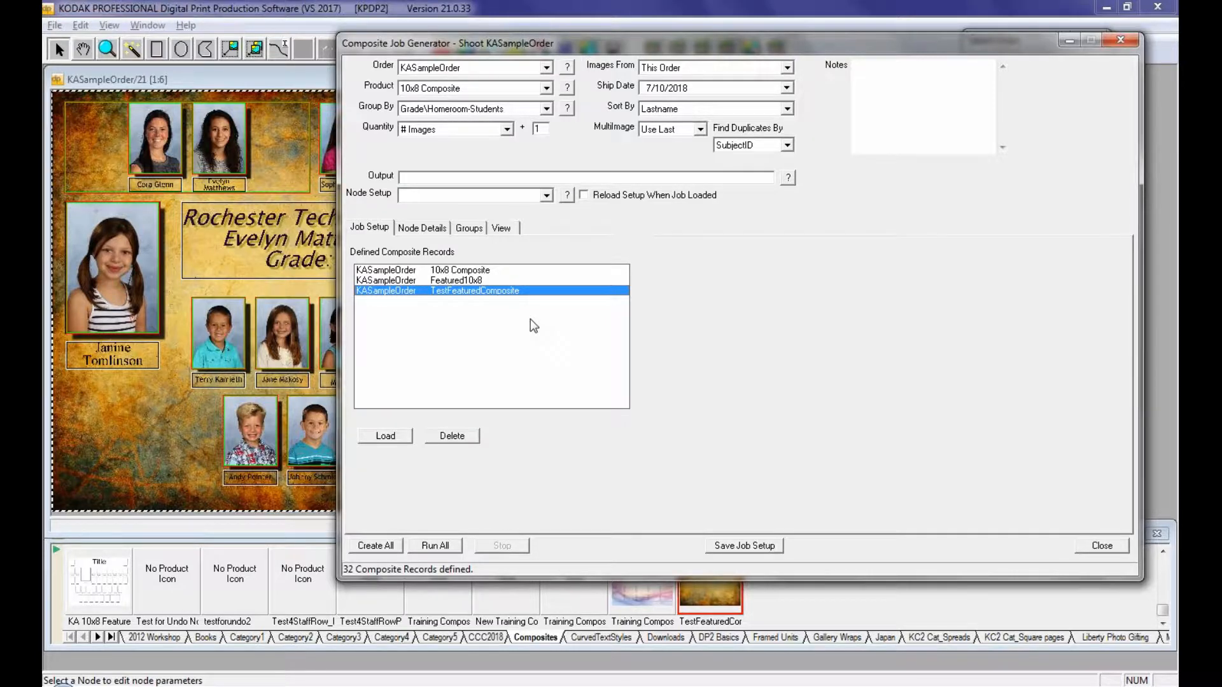
{"action": "left_click", "coordinate": [420, 228]}
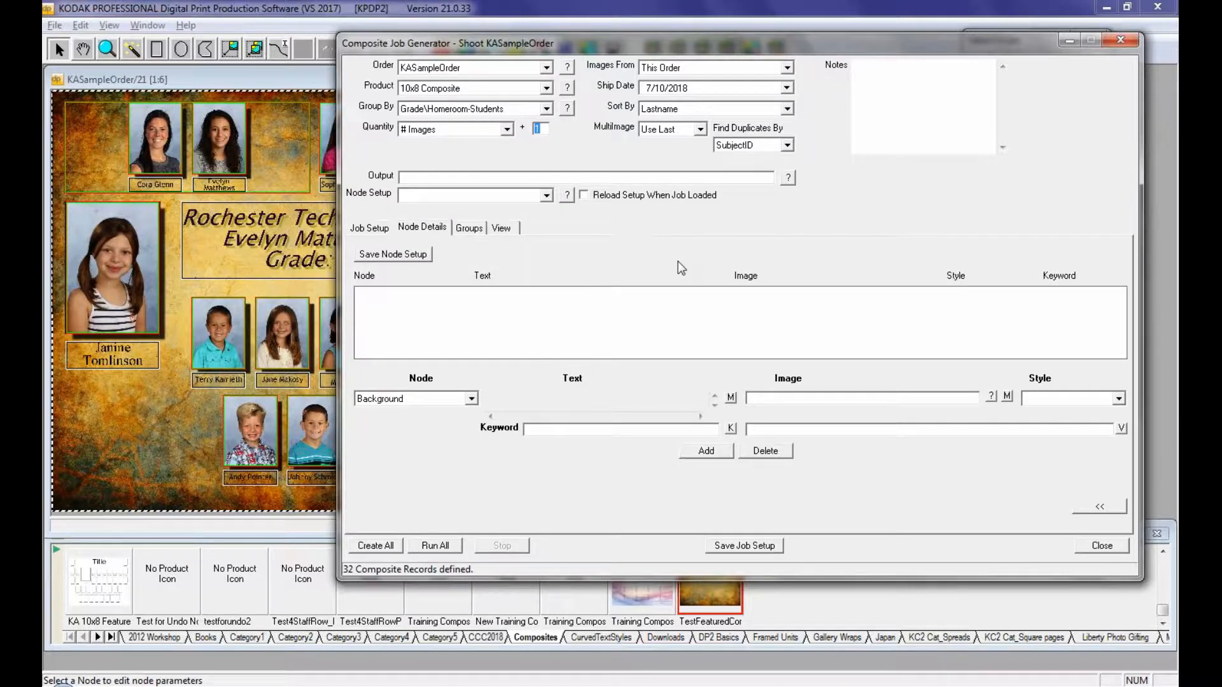
{"action": "left_click", "coordinate": [376, 233]}
{"action": "left_click", "coordinate": [393, 434]}
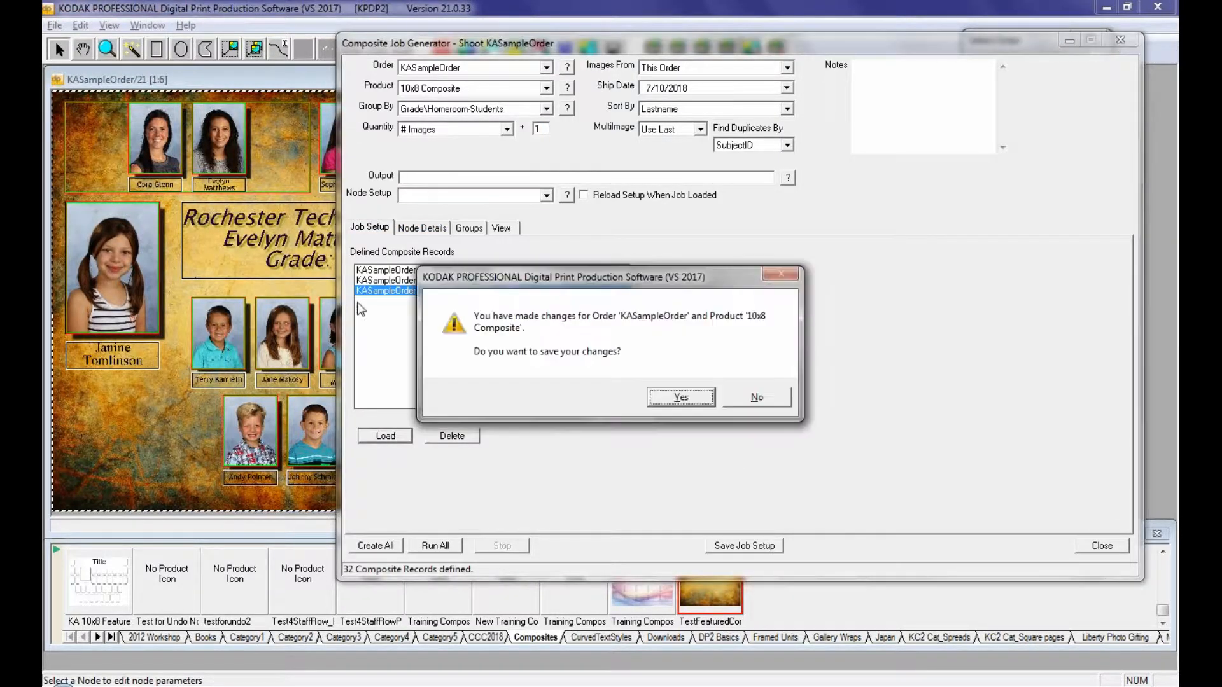
{"action": "left_click", "coordinate": [755, 399]}
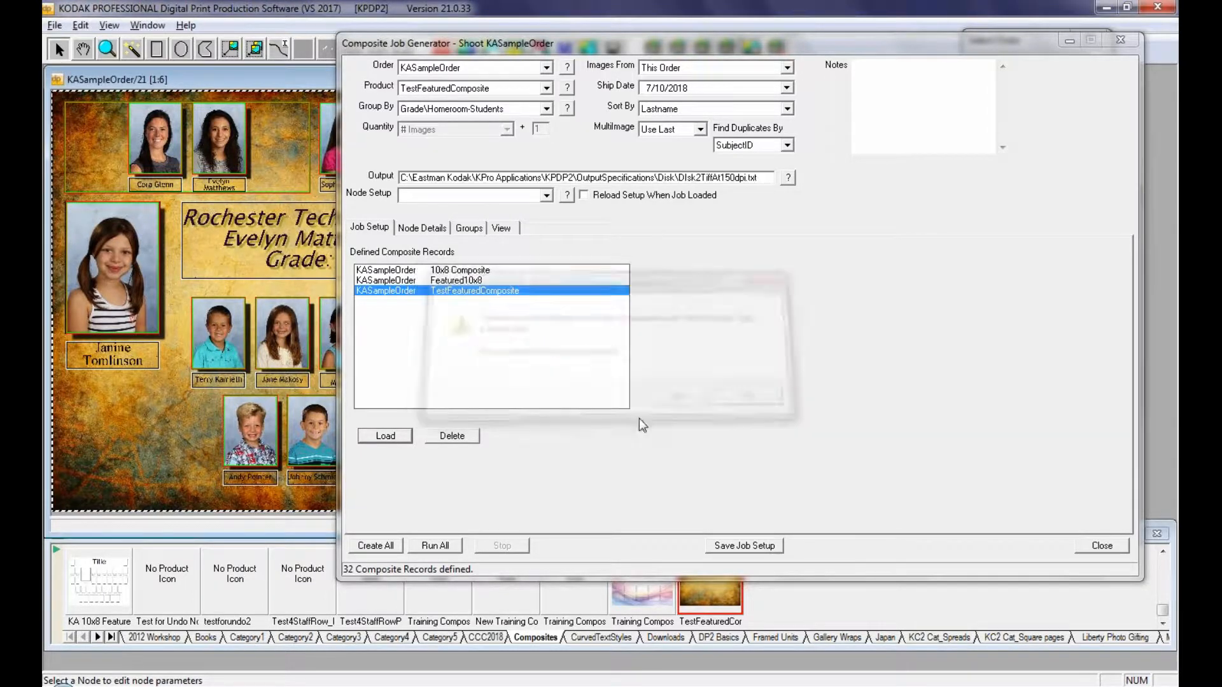
{"action": "left_click", "coordinate": [422, 227]}
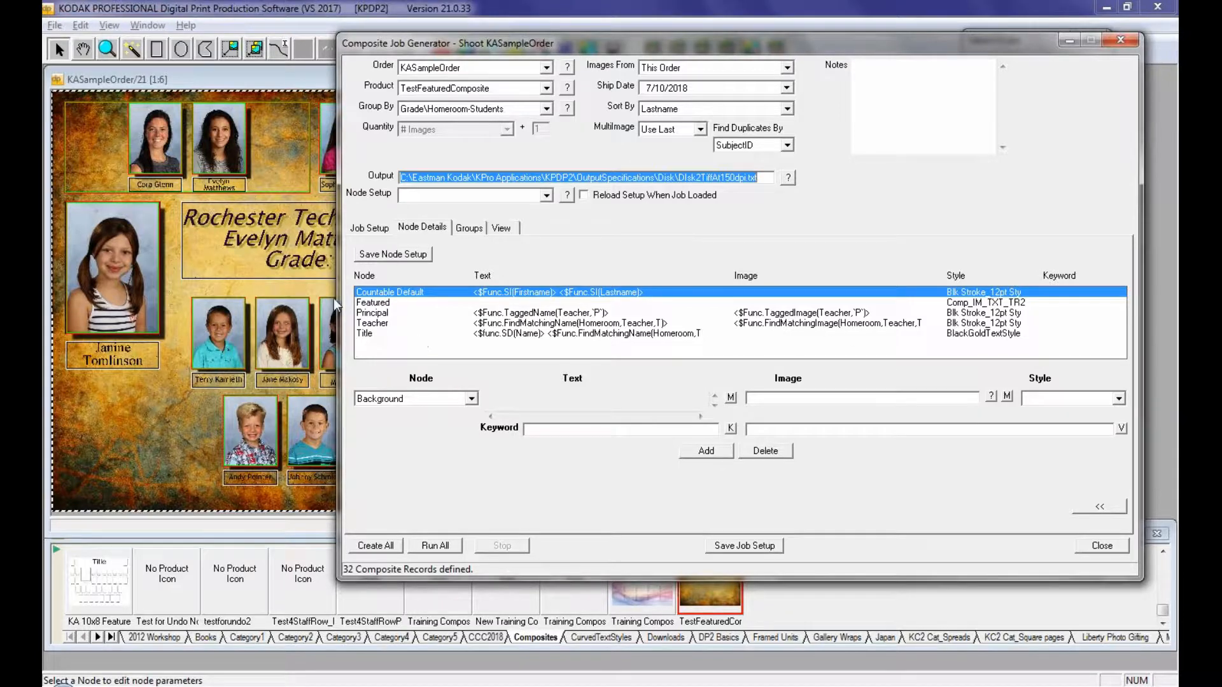
{"action": "left_click", "coordinate": [376, 303]}
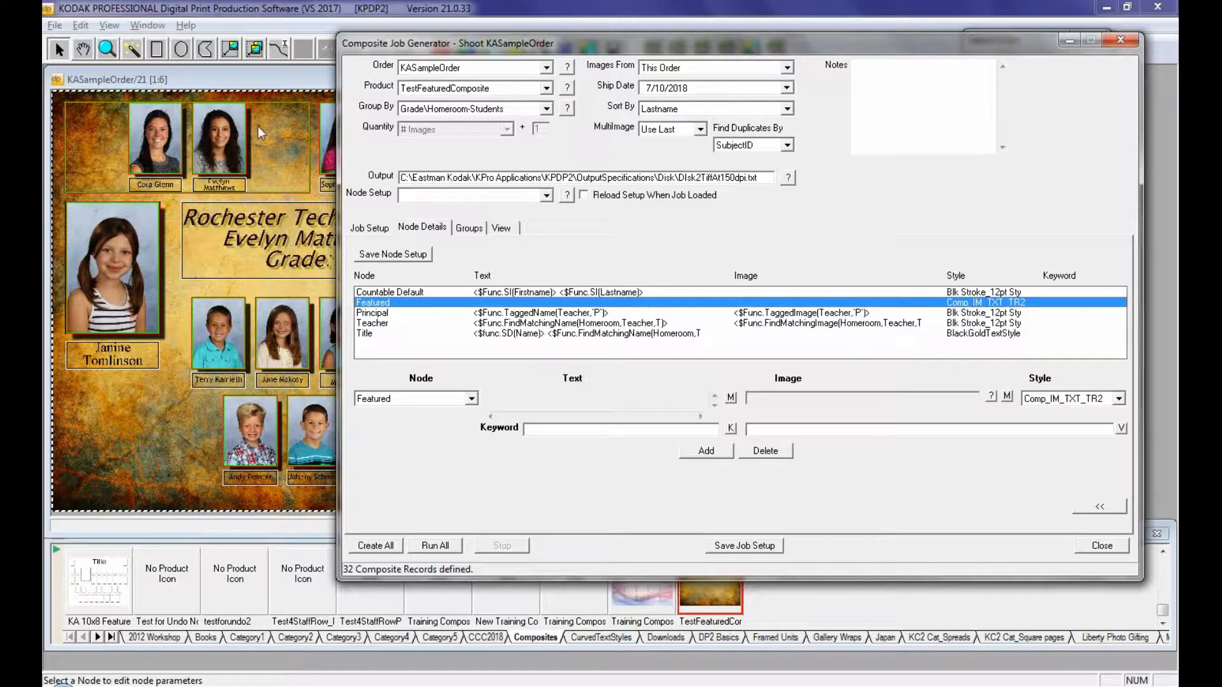
In the group settings of the featured composite, choose All students as the recipients of a featured composite
{"action": "left_click", "coordinate": [469, 228]}
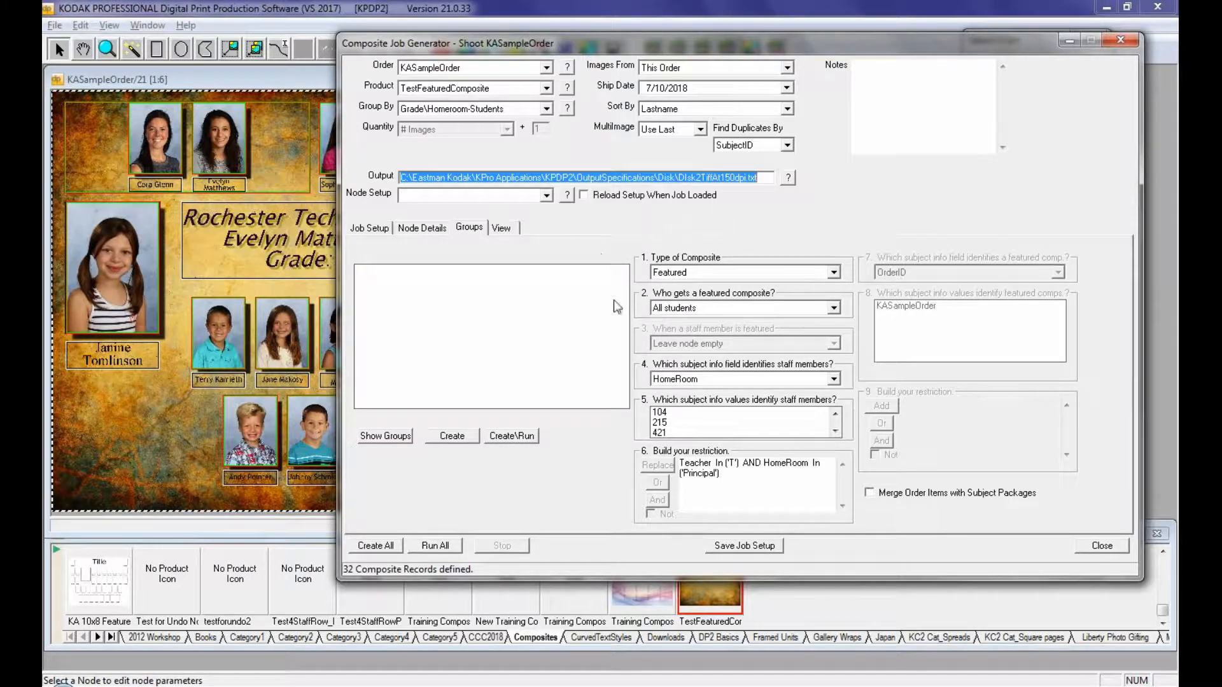
{"action": "left_click", "coordinate": [833, 308]}
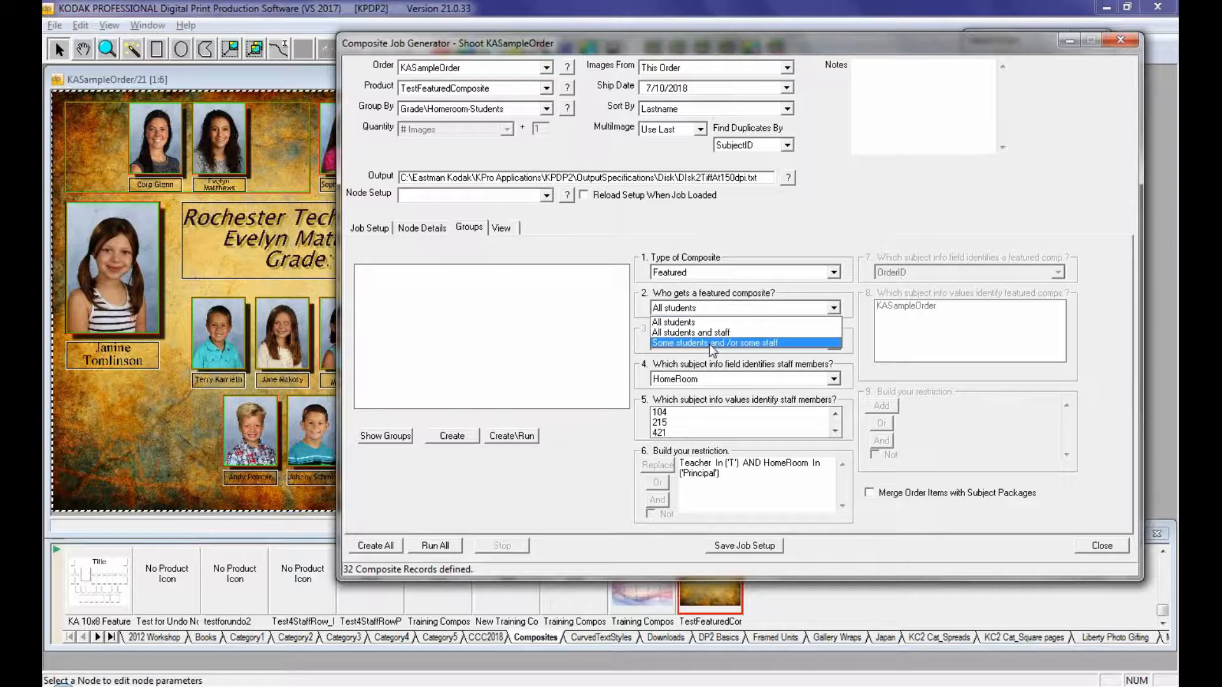
{"action": "left_click", "coordinate": [675, 323]}
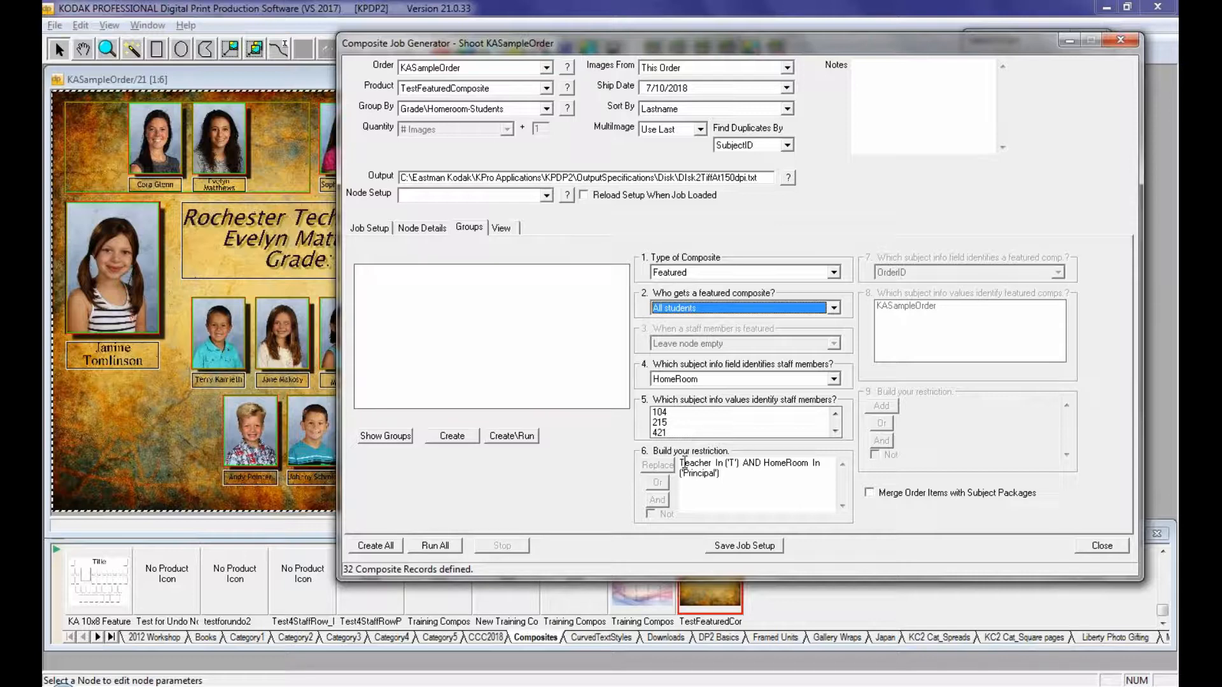
Examine the staff restriction text in the group settings and compare it with the principal and teacher node details
{"action": "left_click_drag", "start_coordinate": [682, 463], "coordinate": [735, 476]}
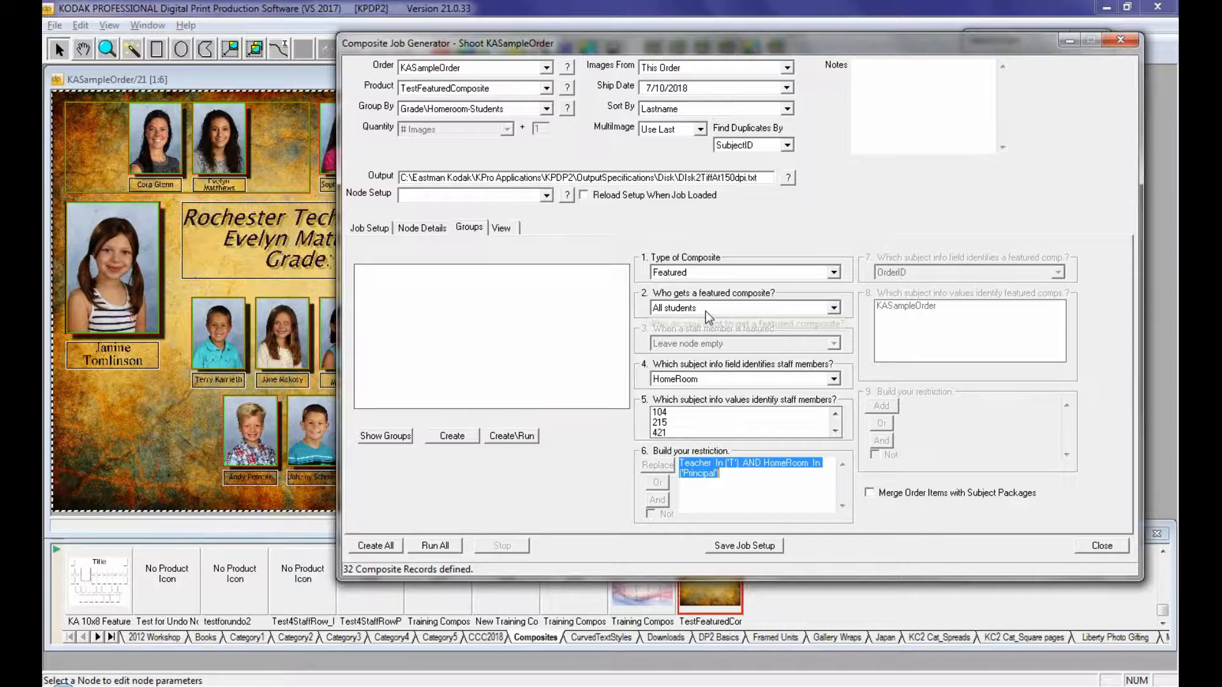
{"action": "left_click", "coordinate": [732, 476]}
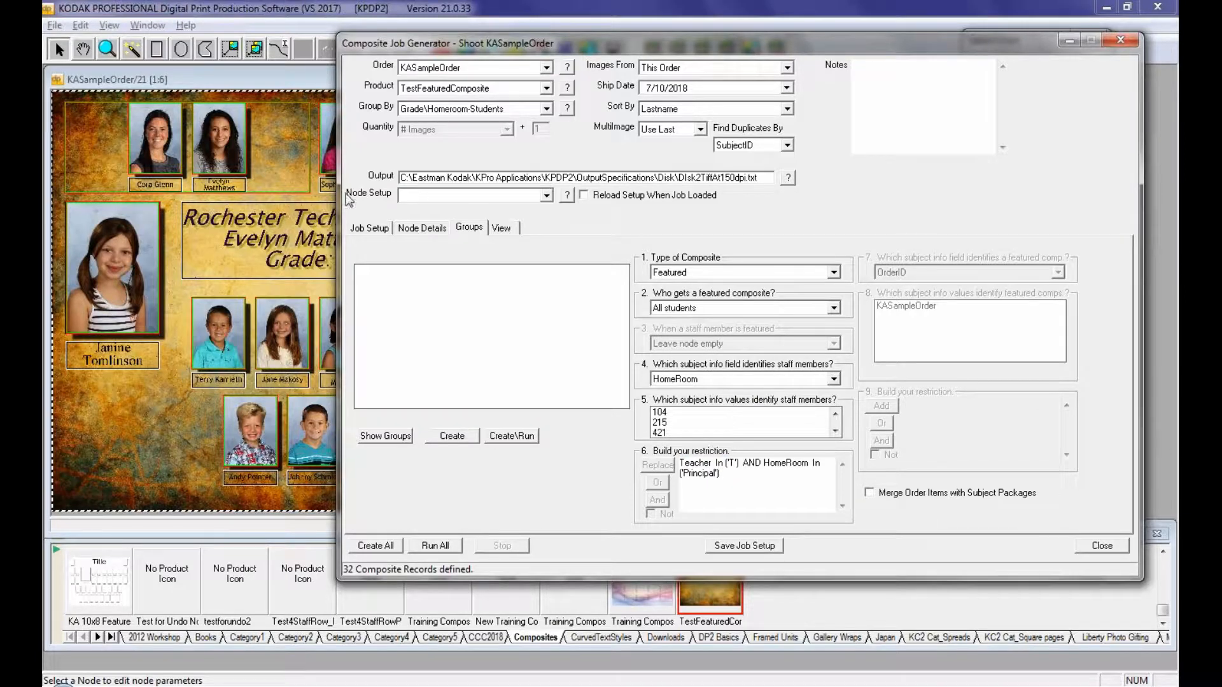
{"action": "left_click", "coordinate": [421, 228]}
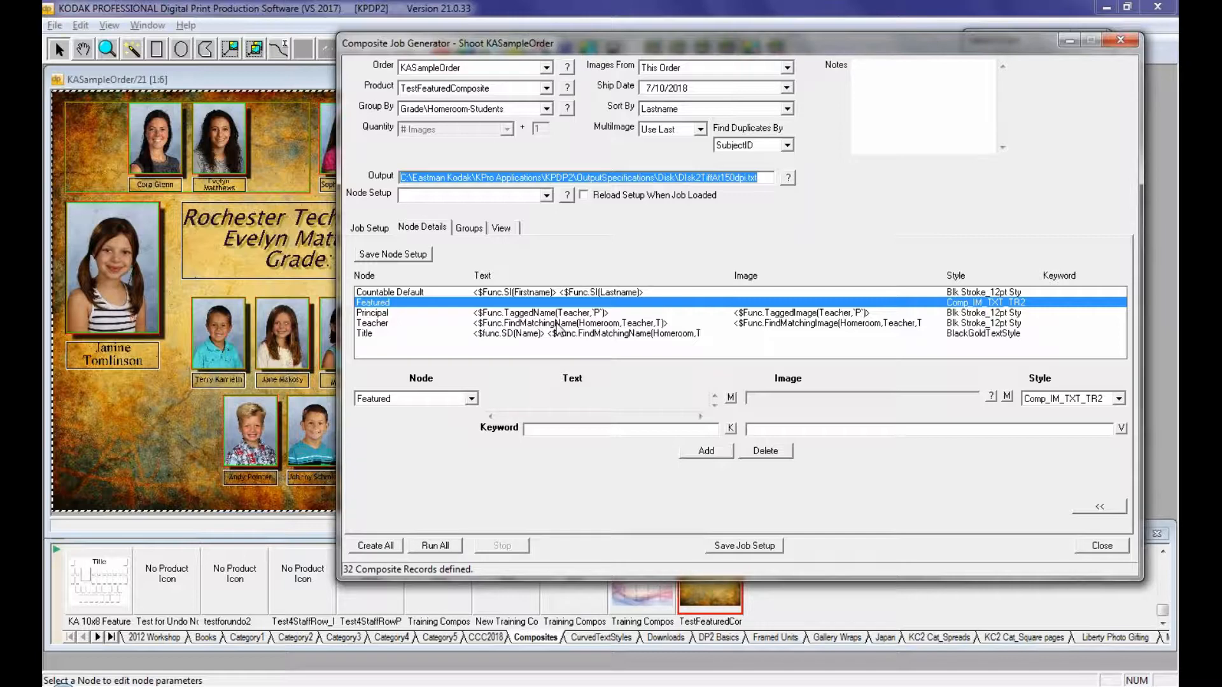
{"action": "left_click", "coordinate": [469, 227]}
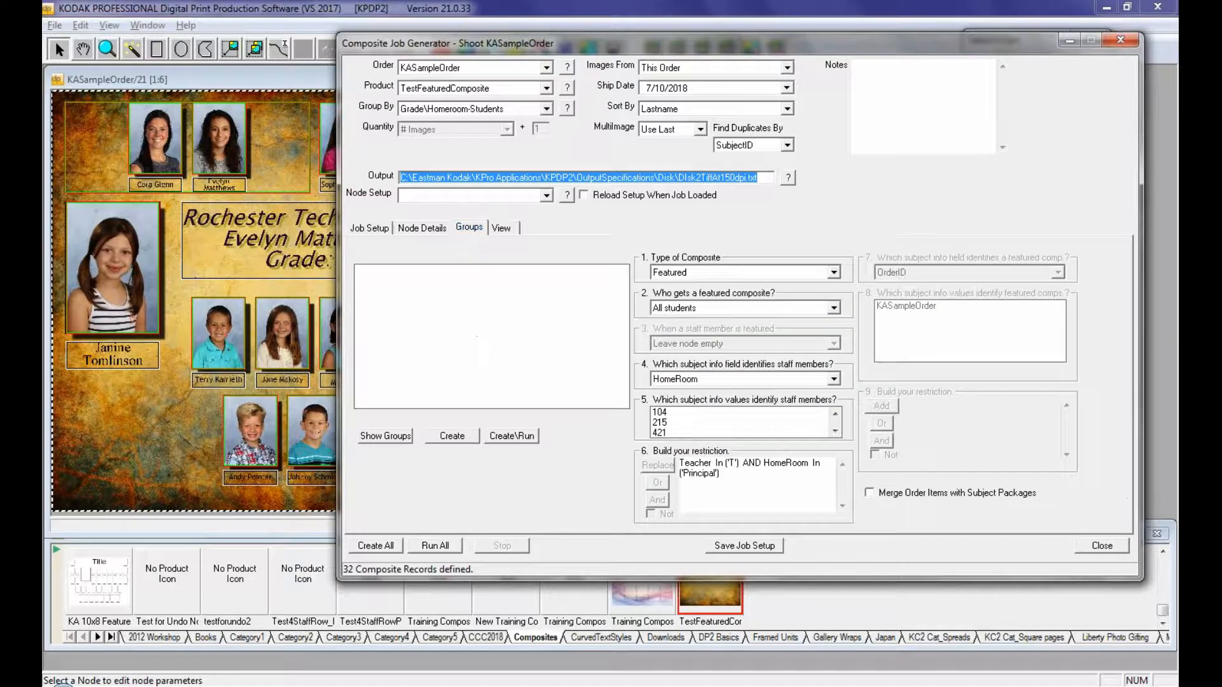
Choose HomeRoom as the subject info field that identifies staff members and select the value Principal
{"action": "left_click", "coordinate": [817, 381]}
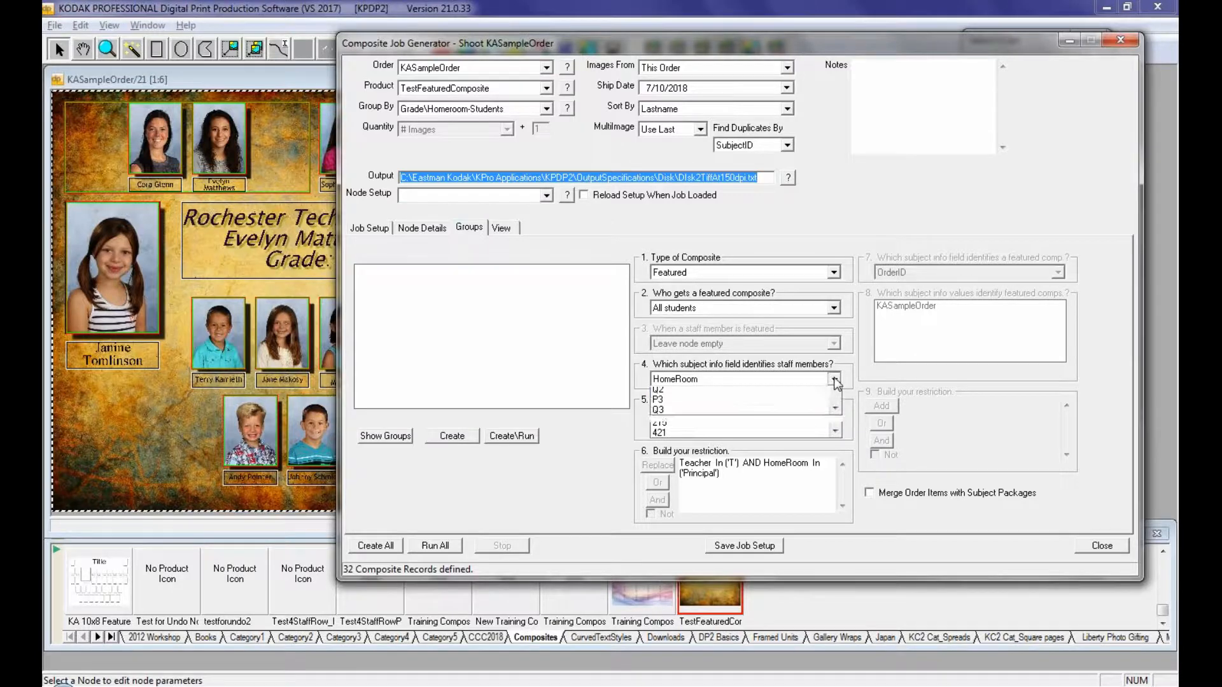
{"action": "left_click", "coordinate": [665, 392]}
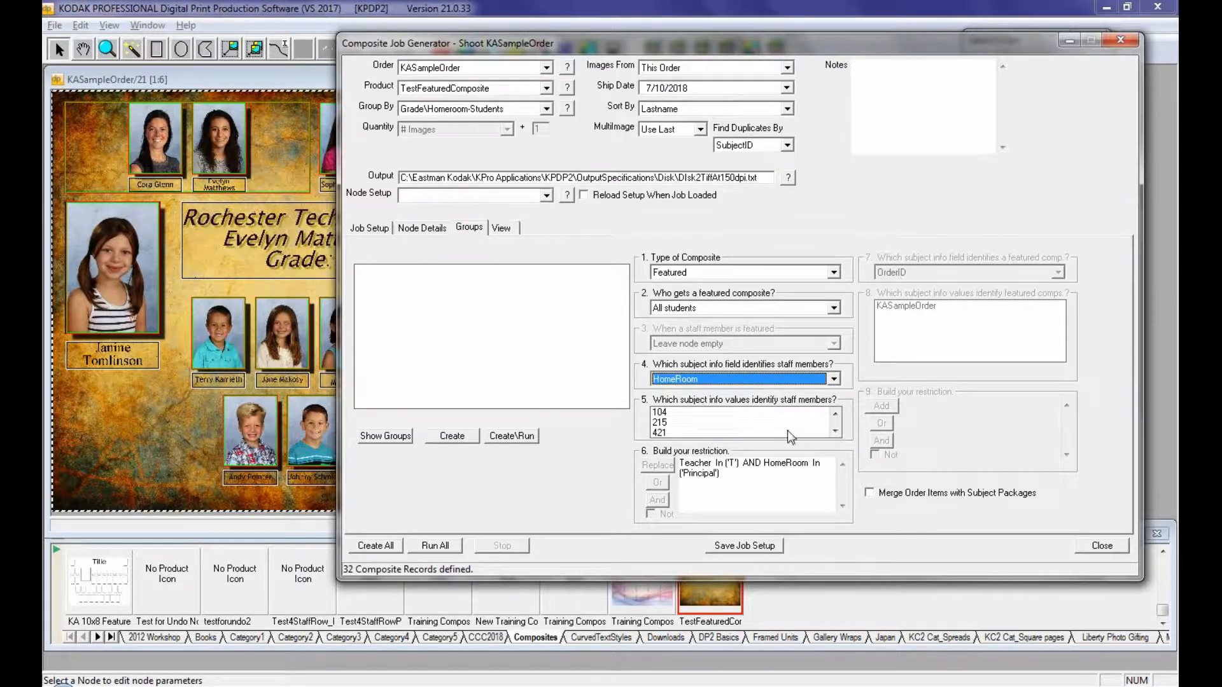
{"action": "left_click", "coordinate": [835, 433]}
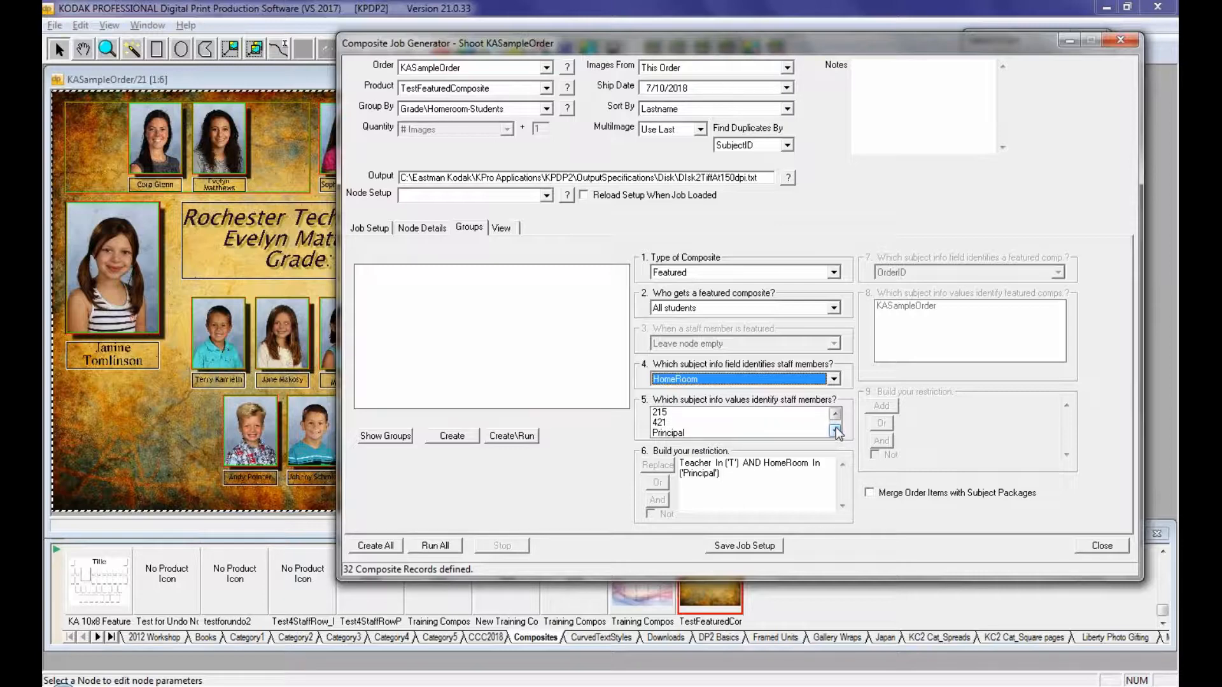
{"action": "left_click", "coordinate": [835, 414]}
{"action": "left_click", "coordinate": [836, 416]}
{"action": "left_click", "coordinate": [659, 412]}
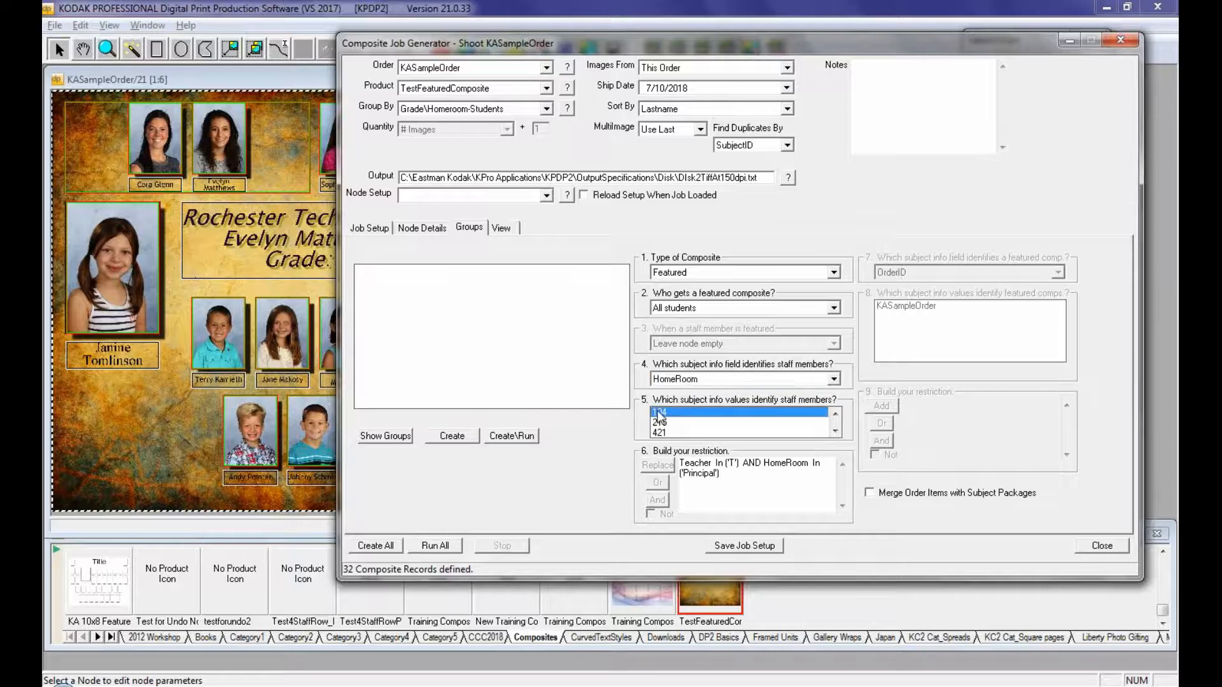
{"action": "left_click", "coordinate": [662, 432]}
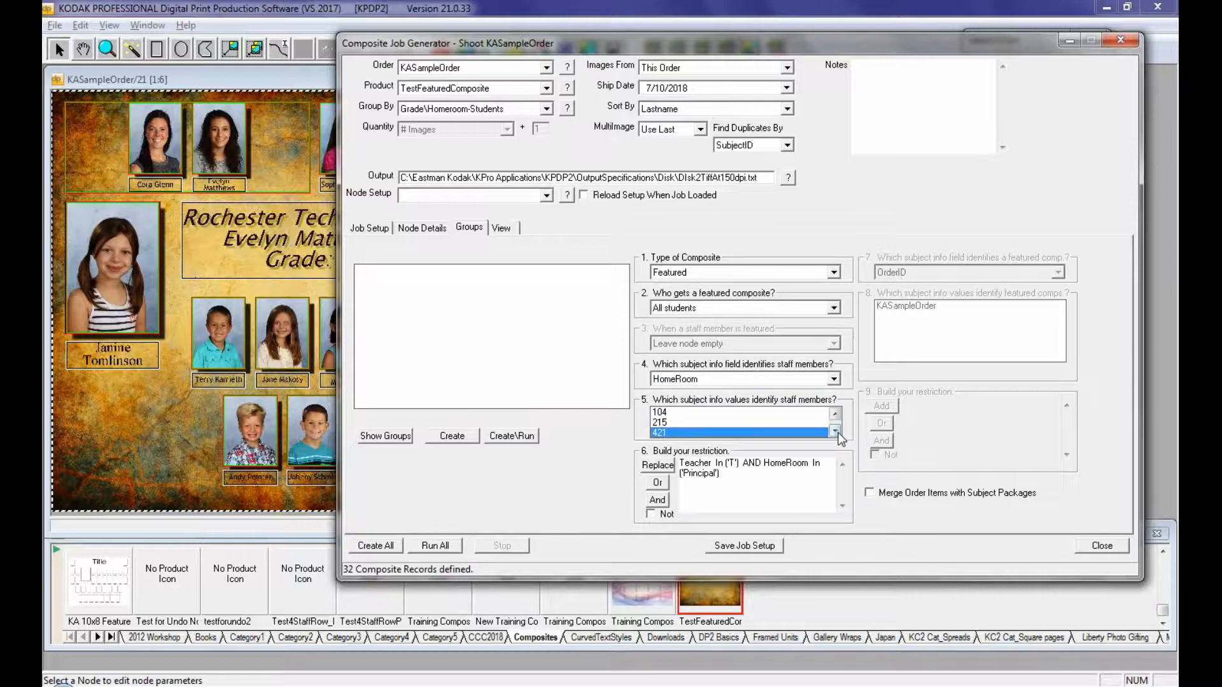
{"action": "left_click", "coordinate": [835, 431]}
{"action": "left_click", "coordinate": [686, 433]}
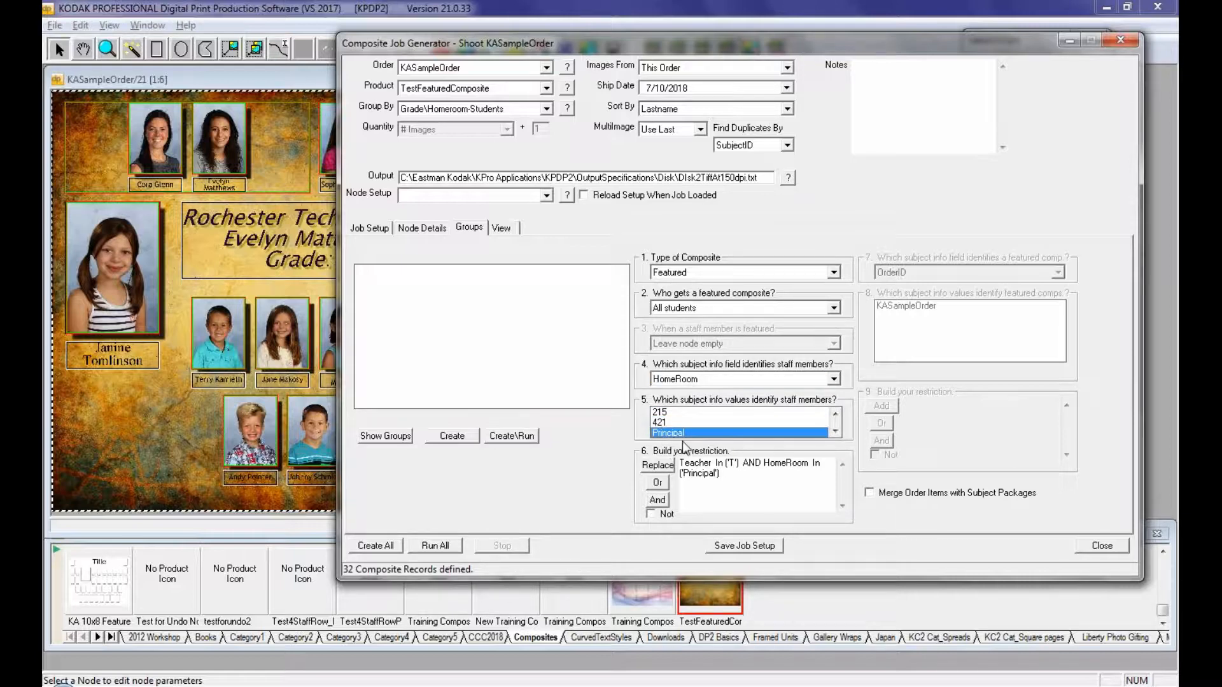
Set the subject info field that identifies staff members to Teacher and select the value T
{"action": "left_click", "coordinate": [833, 379]}
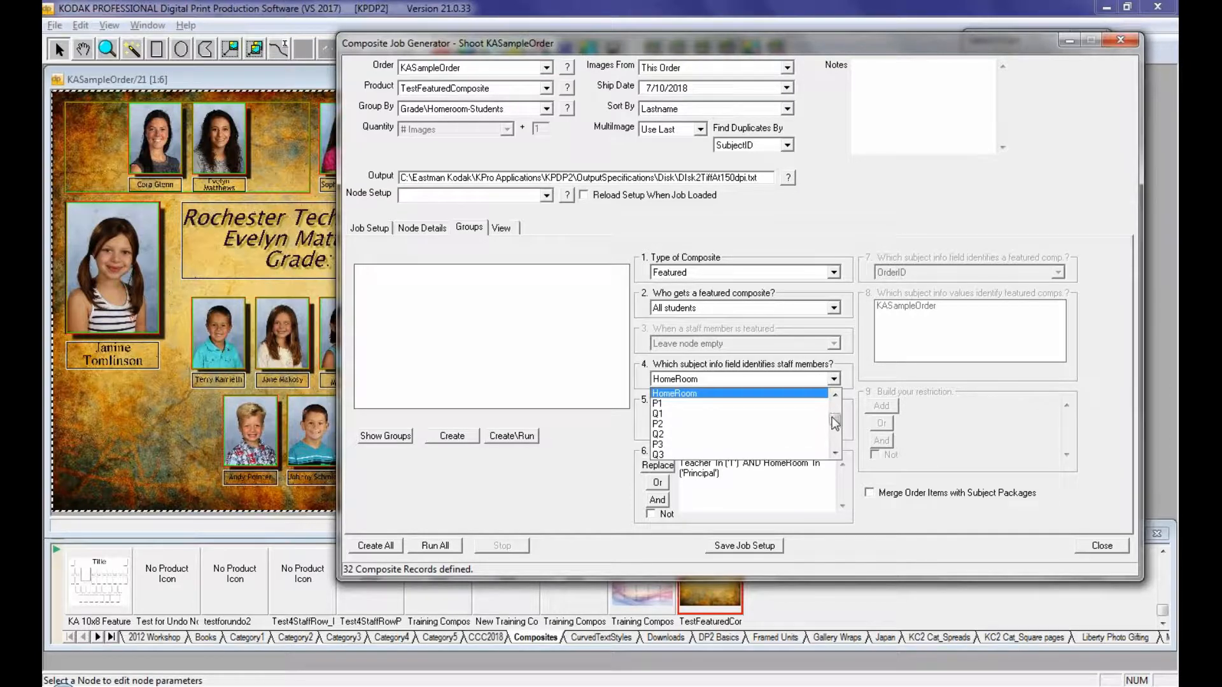
{"action": "left_click_drag", "start_coordinate": [835, 422], "coordinate": [834, 413]}
{"action": "left_click", "coordinate": [834, 453]}
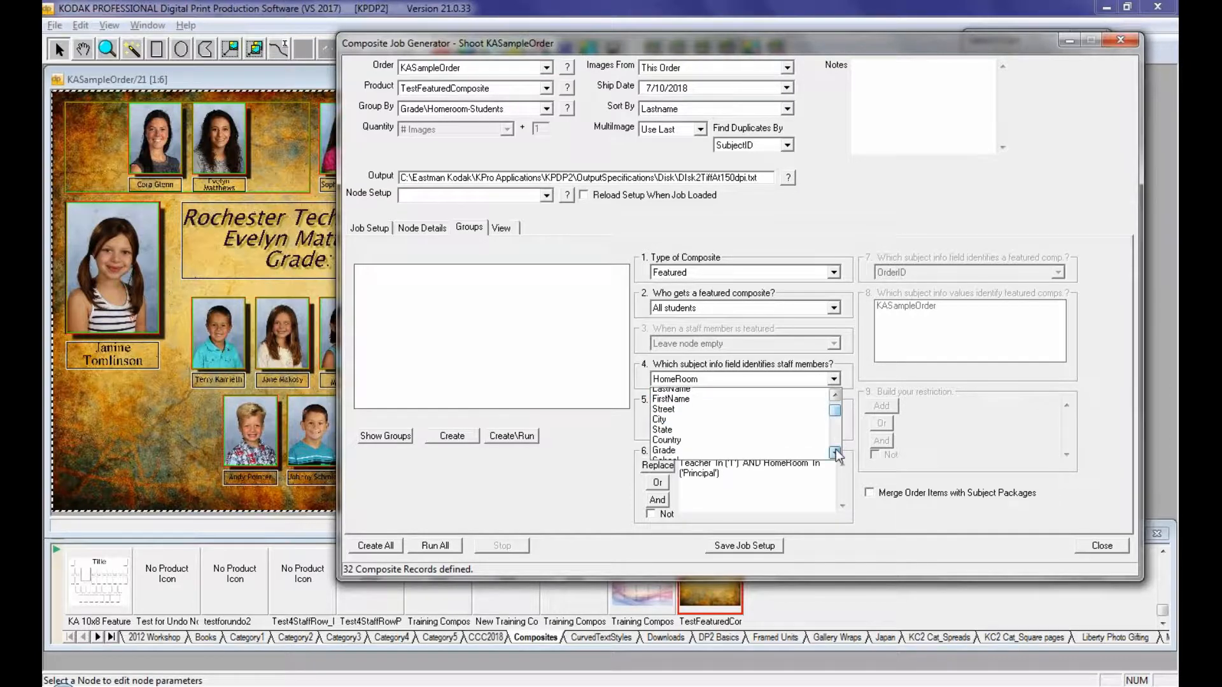
{"action": "left_click", "coordinate": [669, 414]}
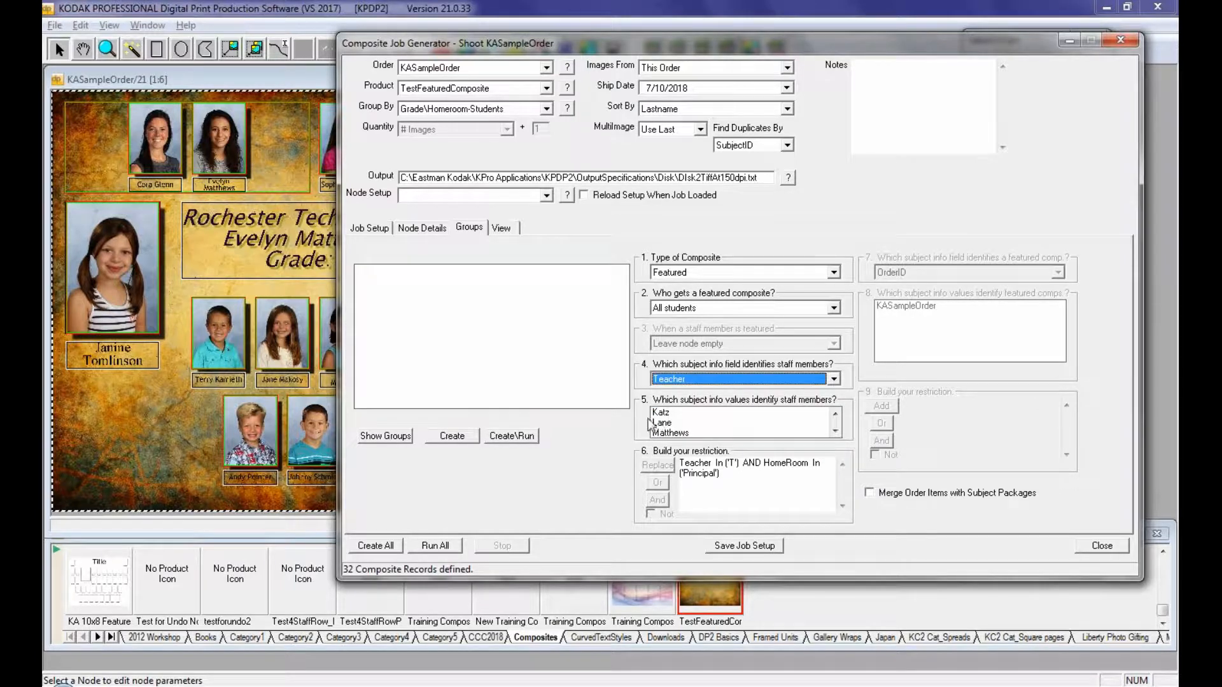
{"action": "left_click", "coordinate": [834, 431]}
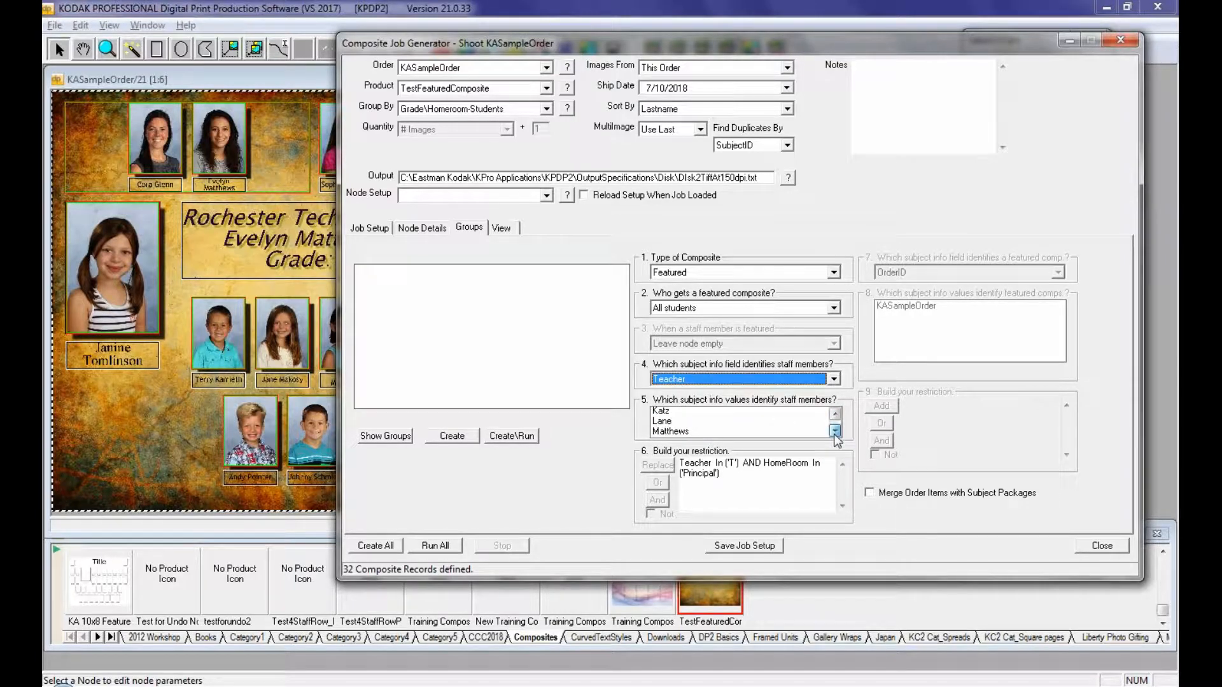
{"action": "left_click", "coordinate": [835, 431]}
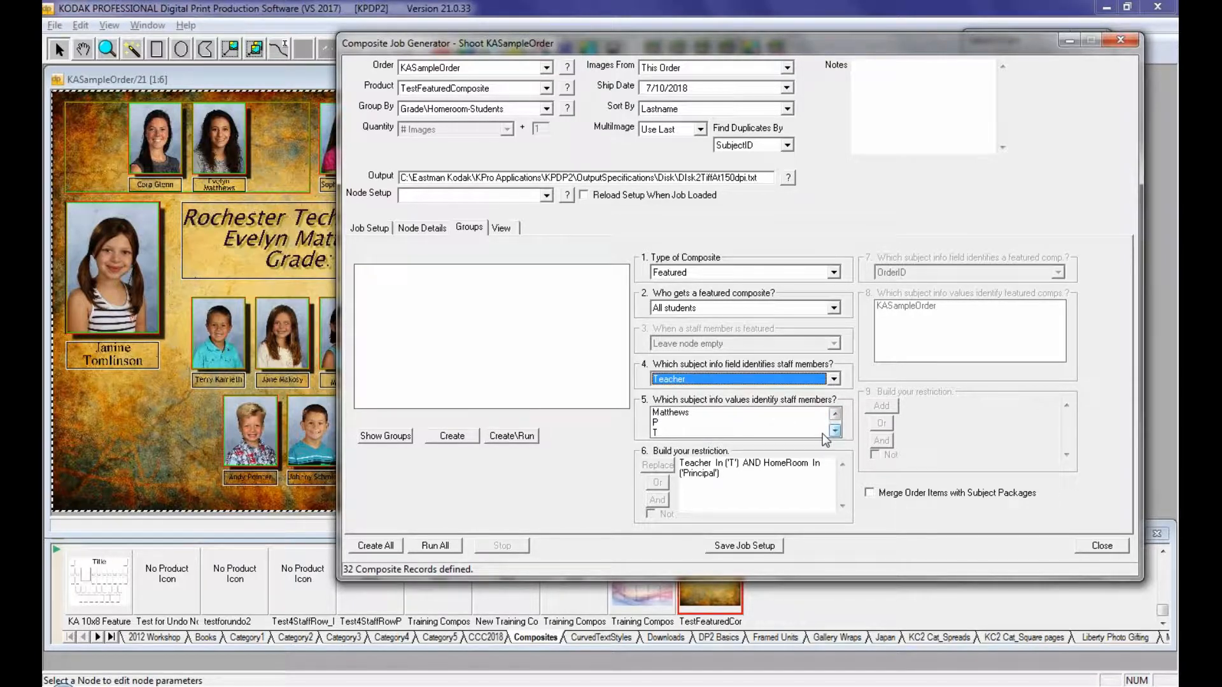
{"action": "left_click", "coordinate": [655, 433]}
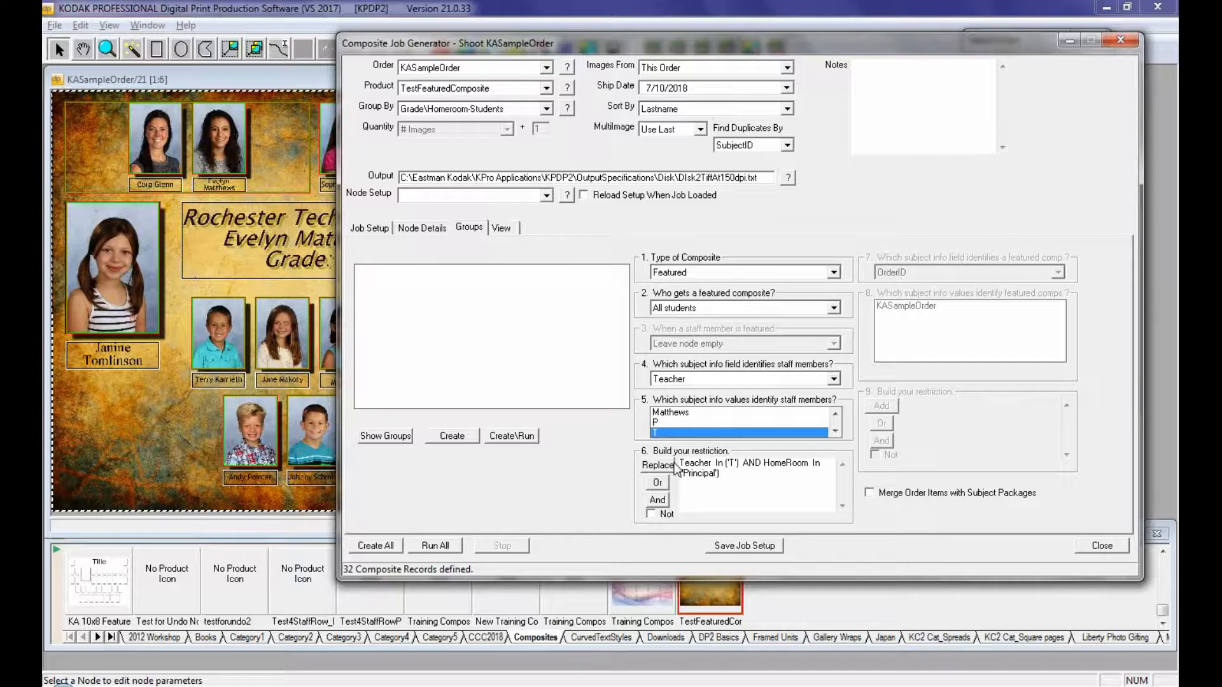
Examine the staff restriction text and the list of subject info fields that can identify staff members
{"action": "left_click_drag", "start_coordinate": [763, 469], "coordinate": [767, 476]}
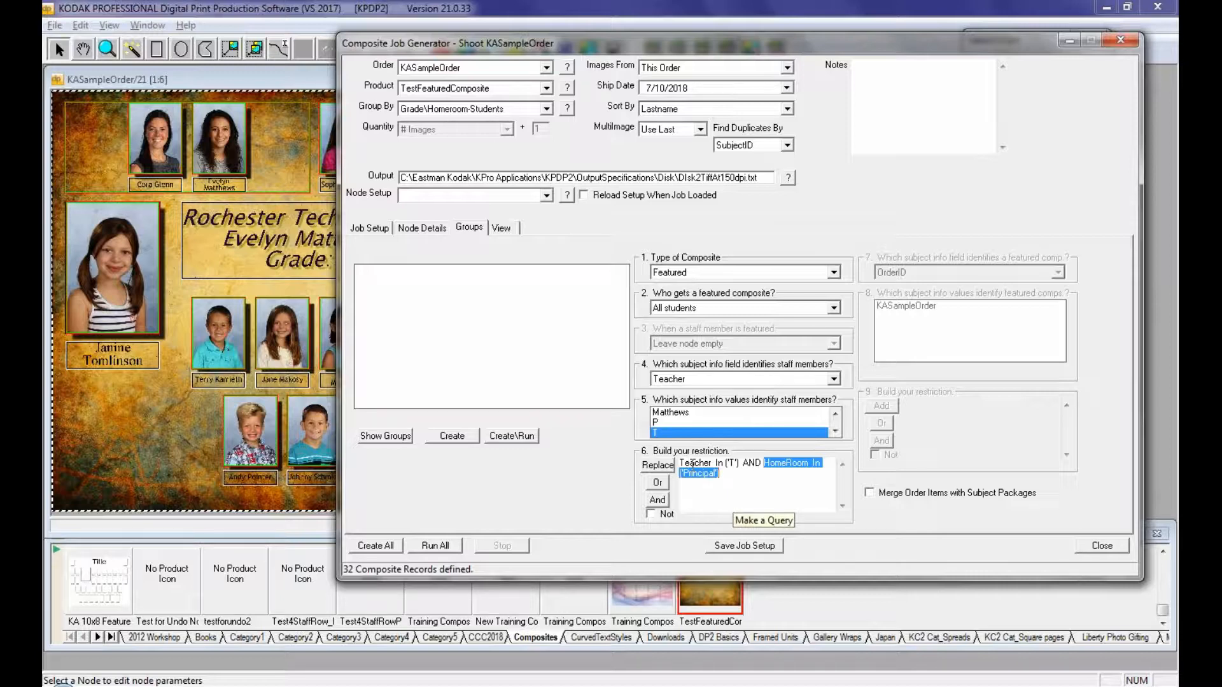
{"action": "left_click", "coordinate": [727, 475]}
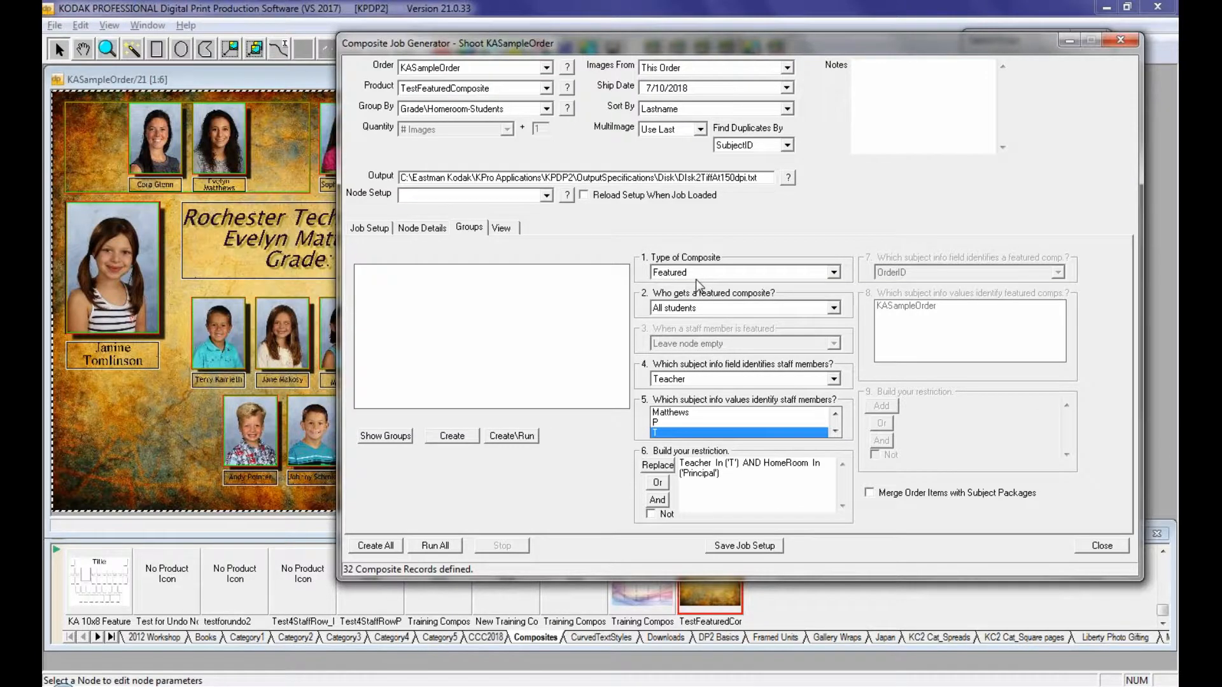
{"action": "mouse_move", "coordinate": [696, 280]}
{"action": "left_click", "coordinate": [833, 380]}
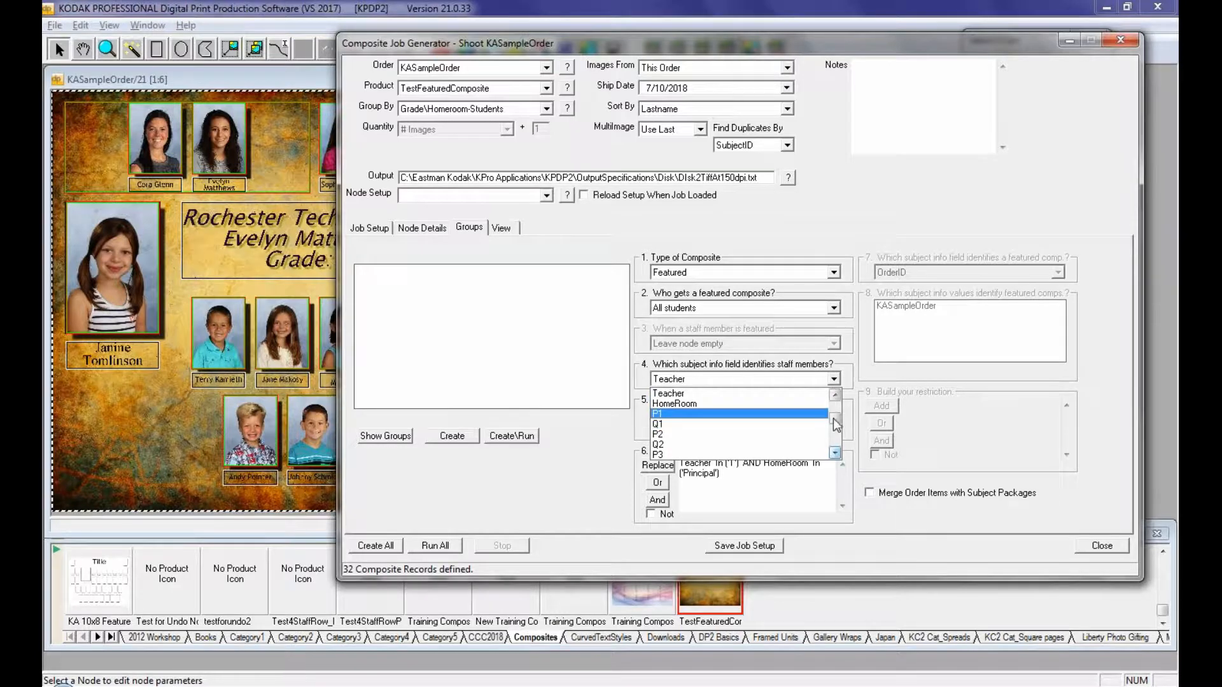
{"action": "mouse_move", "coordinate": [834, 421]}
{"action": "left_mouse_down"}
{"action": "mouse_move", "coordinate": [832, 408]}
{"action": "mouse_move", "coordinate": [836, 450]}
{"action": "mouse_move", "coordinate": [832, 397]}
{"action": "left_mouse_up"}
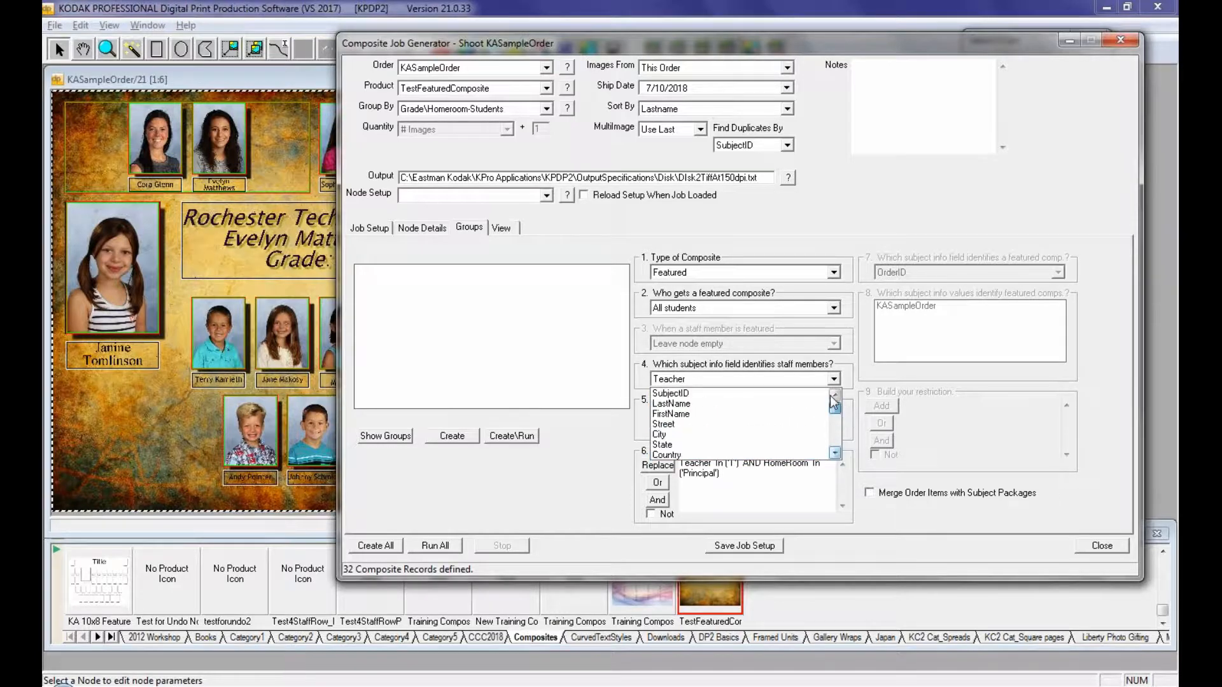
{"action": "left_click", "coordinate": [825, 360]}
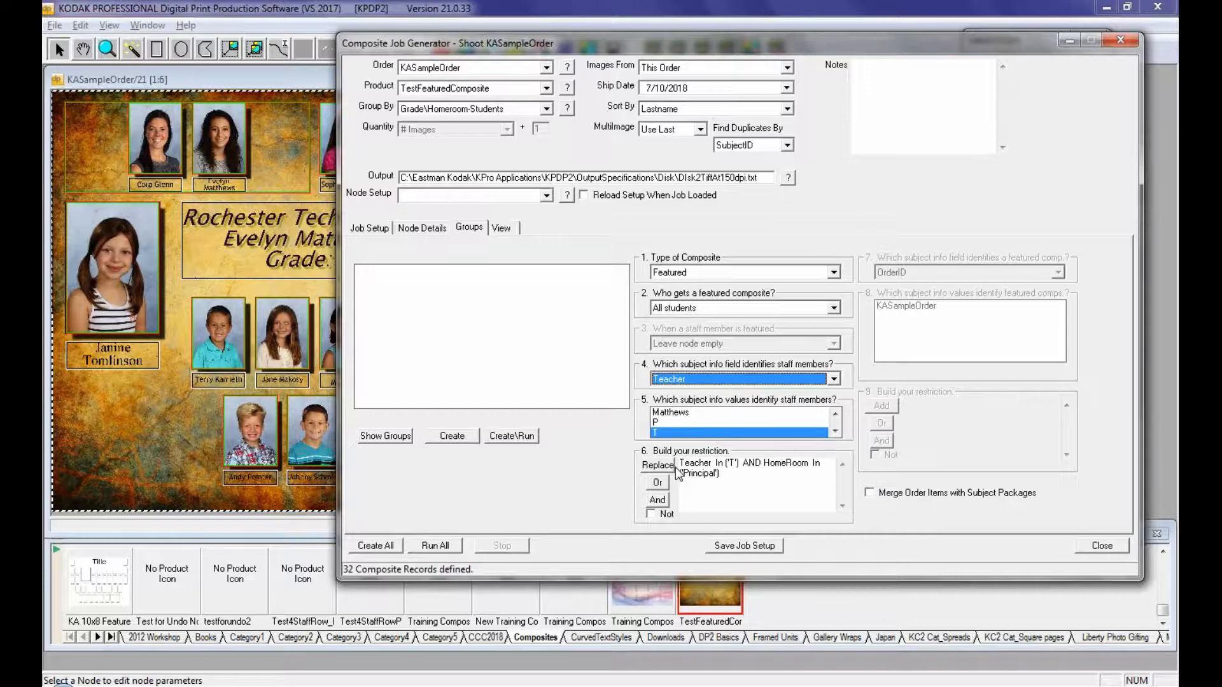
List the order items created for the composite job, and review the group settings, node details and defined composite records
{"action": "left_click", "coordinate": [500, 227]}
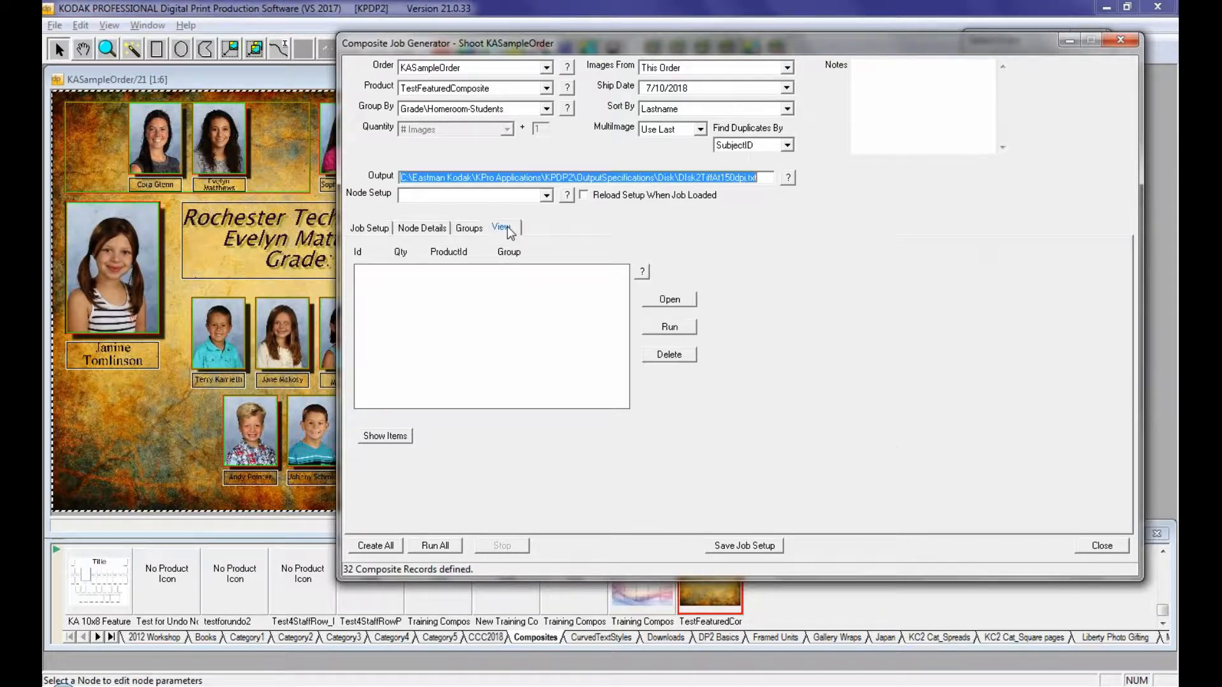
{"action": "left_click", "coordinate": [388, 437]}
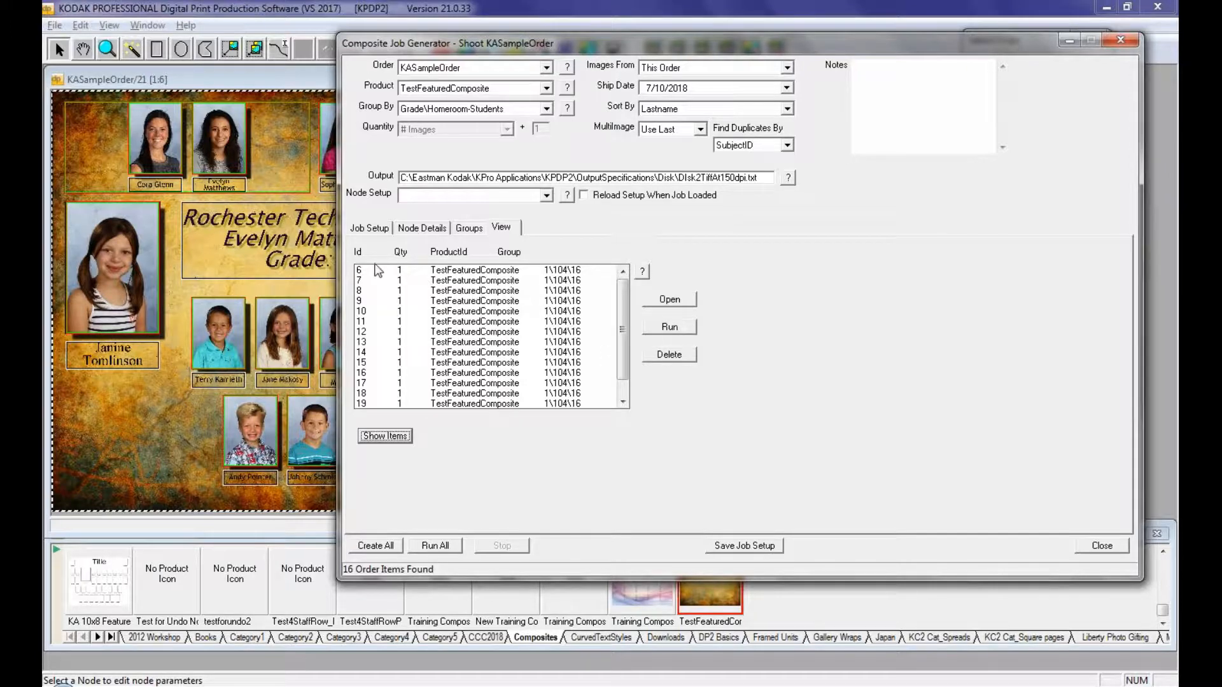
{"action": "left_click_drag", "start_coordinate": [393, 272], "coordinate": [403, 289]}
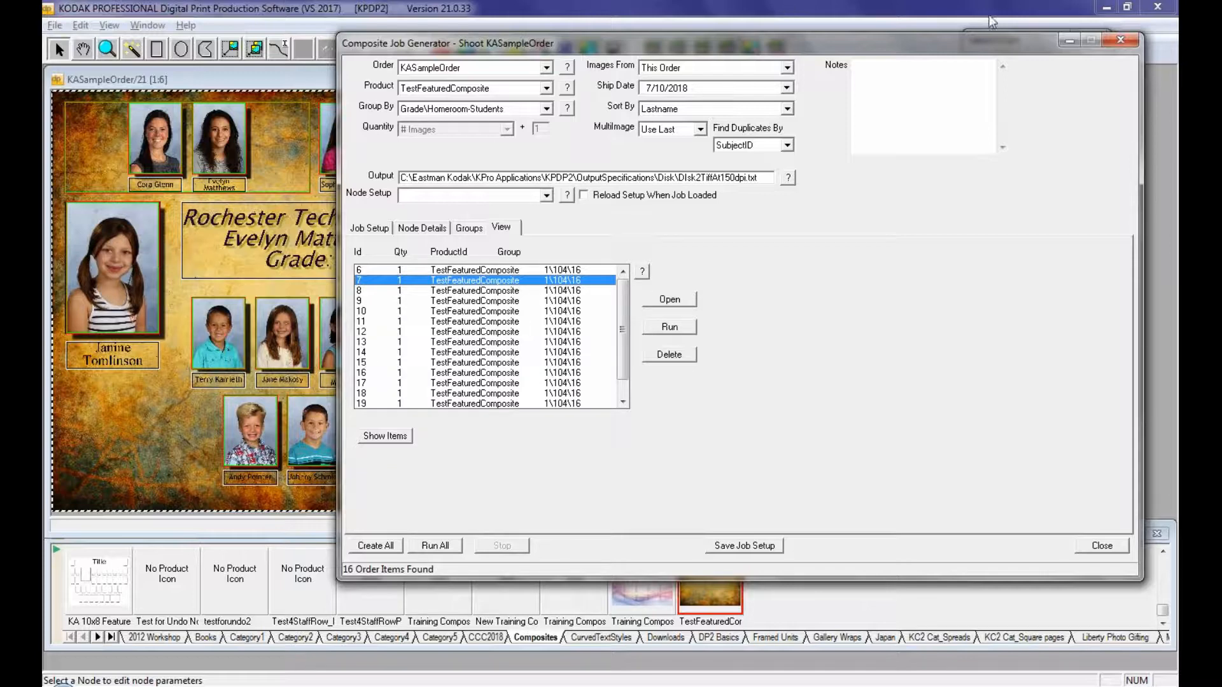
{"action": "left_click", "coordinate": [464, 228]}
{"action": "left_click", "coordinate": [423, 229]}
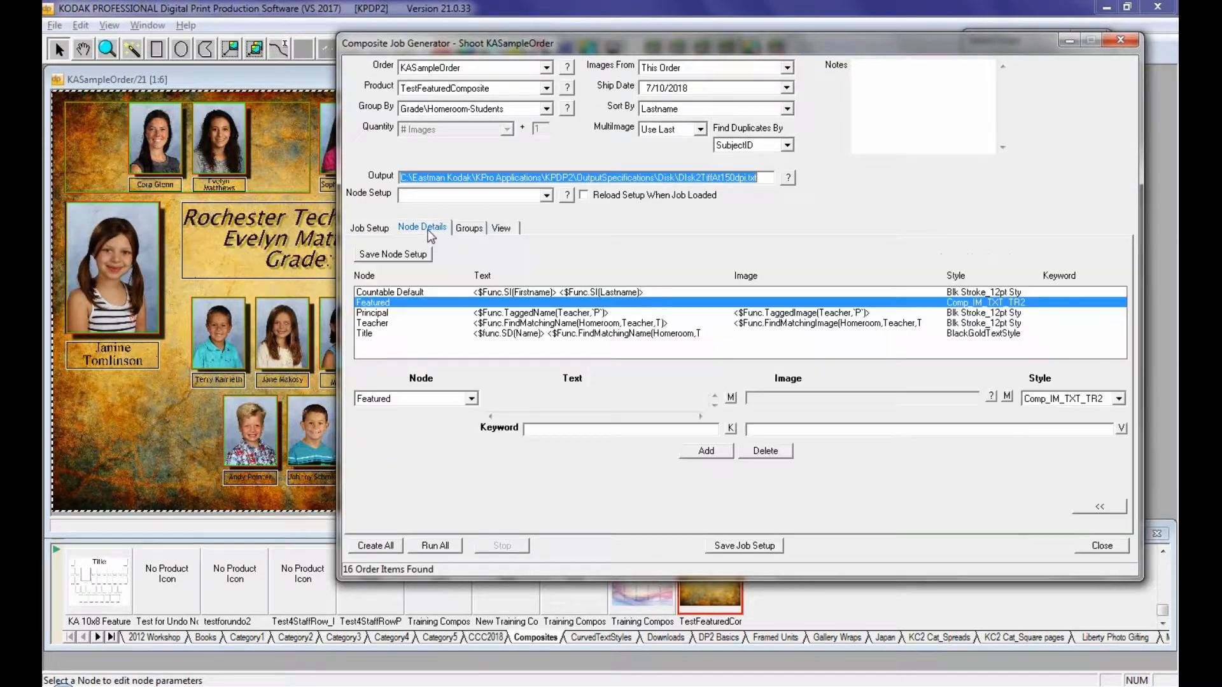
{"action": "left_click", "coordinate": [365, 229]}
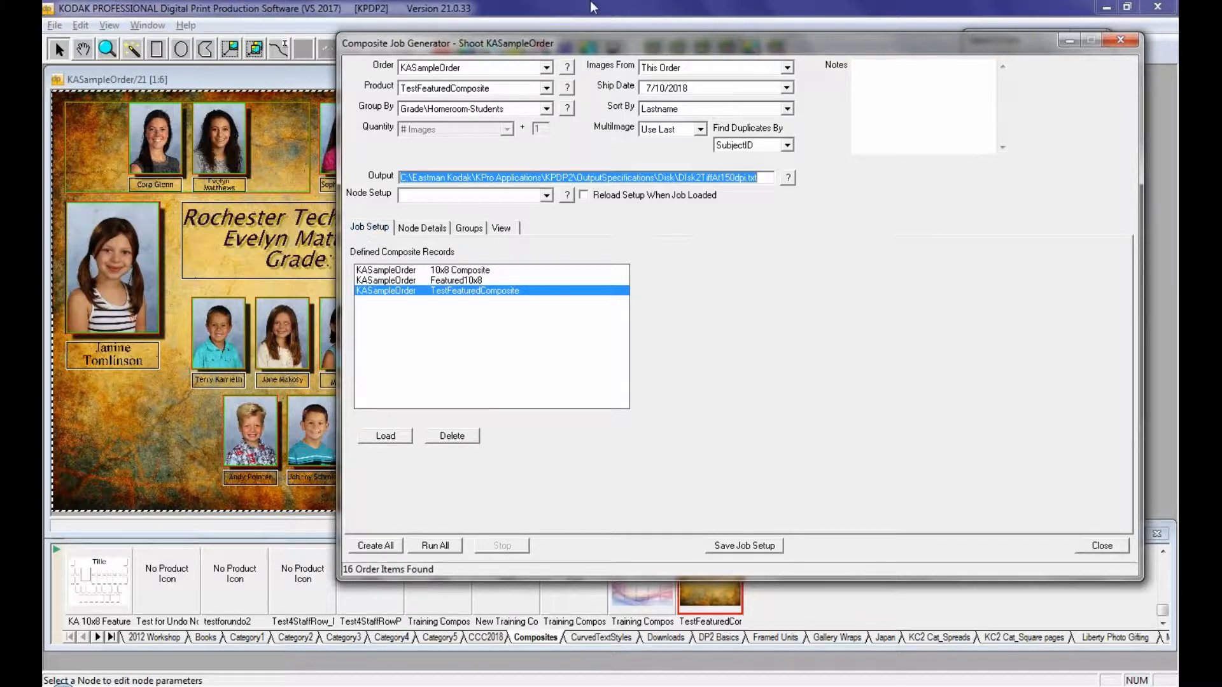
Close the Composite Job Generator, check the finished composite of order item 21 and close it
{"action": "left_click", "coordinate": [1120, 41]}
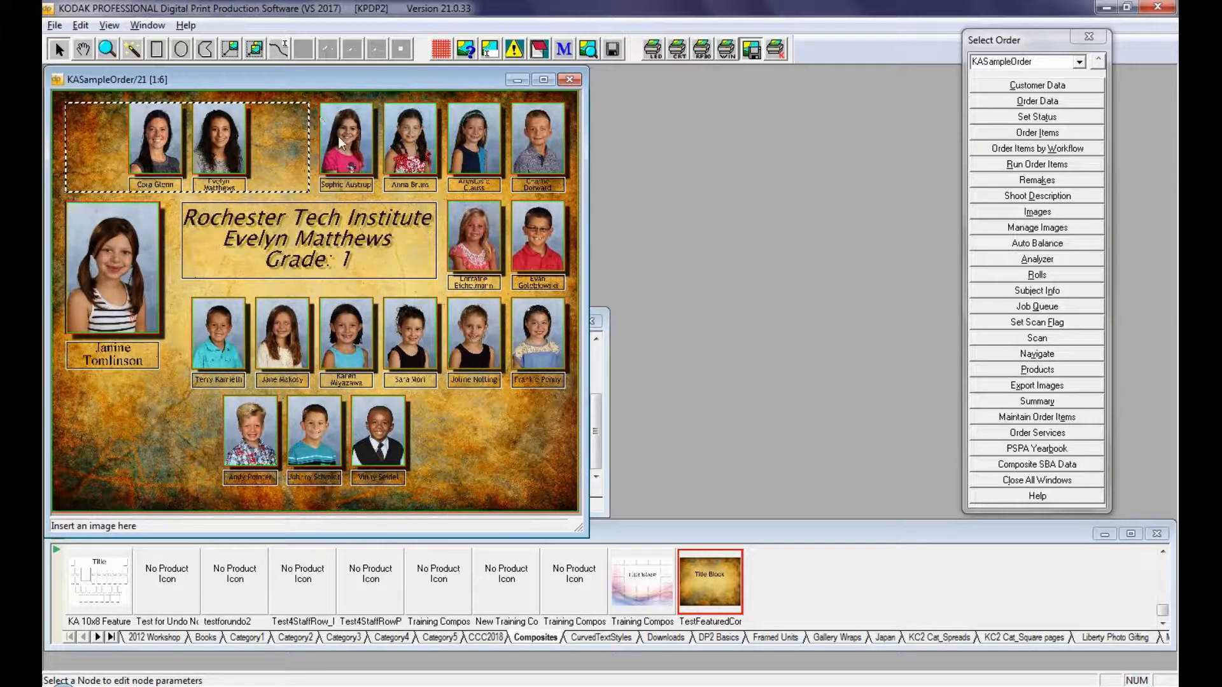
{"action": "left_click", "coordinate": [382, 253]}
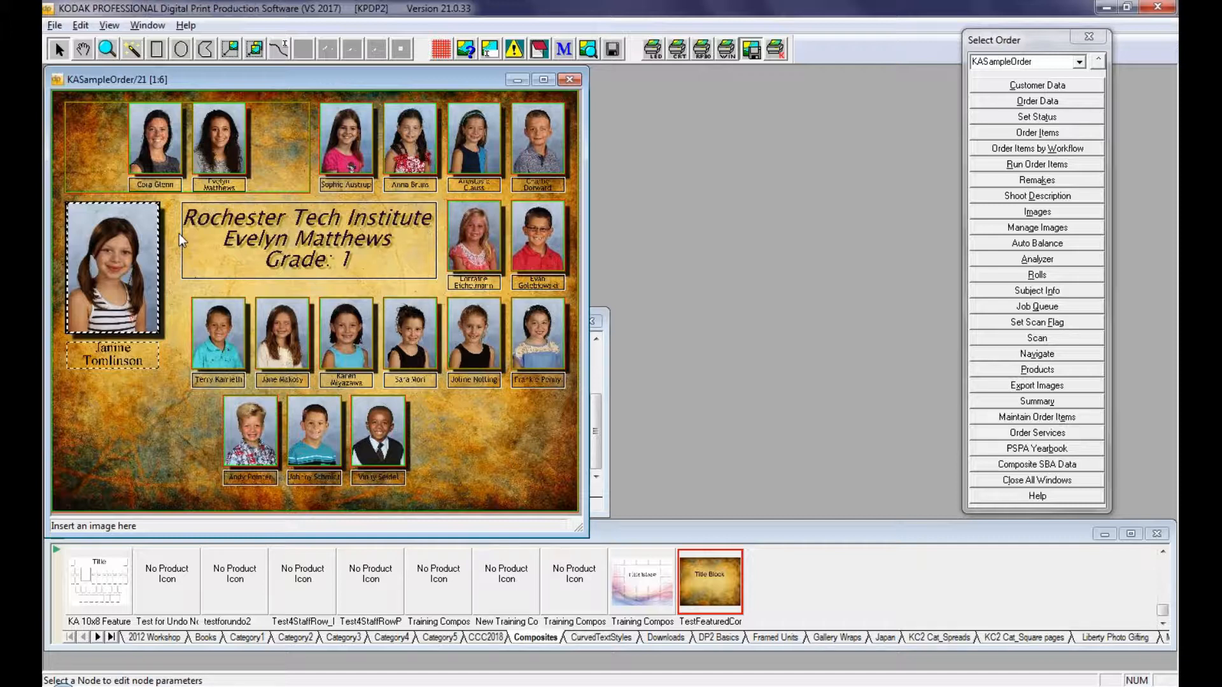
{"action": "left_click", "coordinate": [570, 80]}
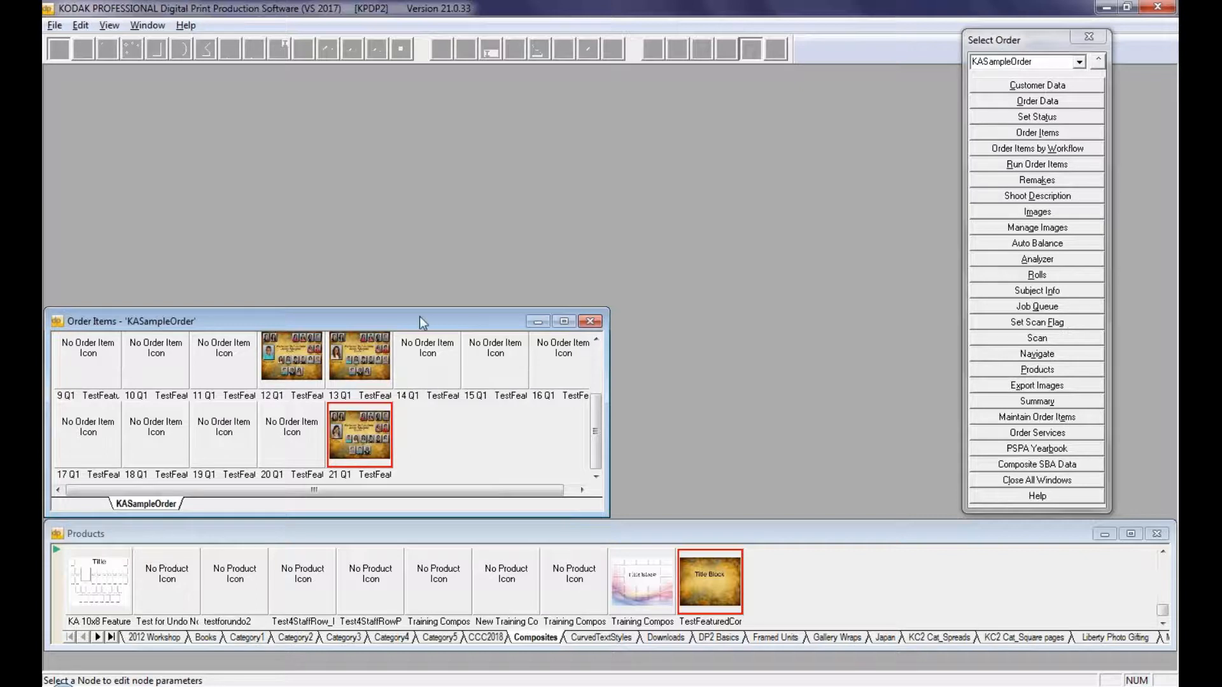
Open order item 14, remove the two empty staff nodes so the remaining staff photos are centered in the staff row, and close it
{"action": "double_click", "coordinate": [428, 362]}
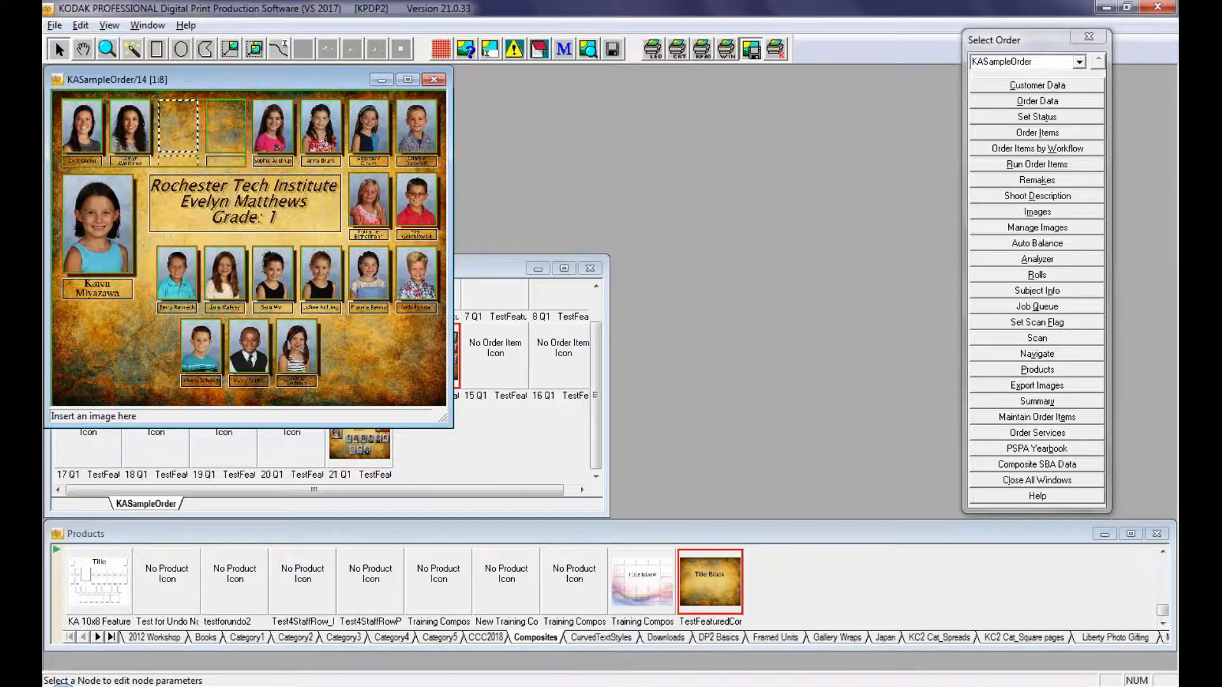
{"action": "left_click", "coordinate": [173, 120]}
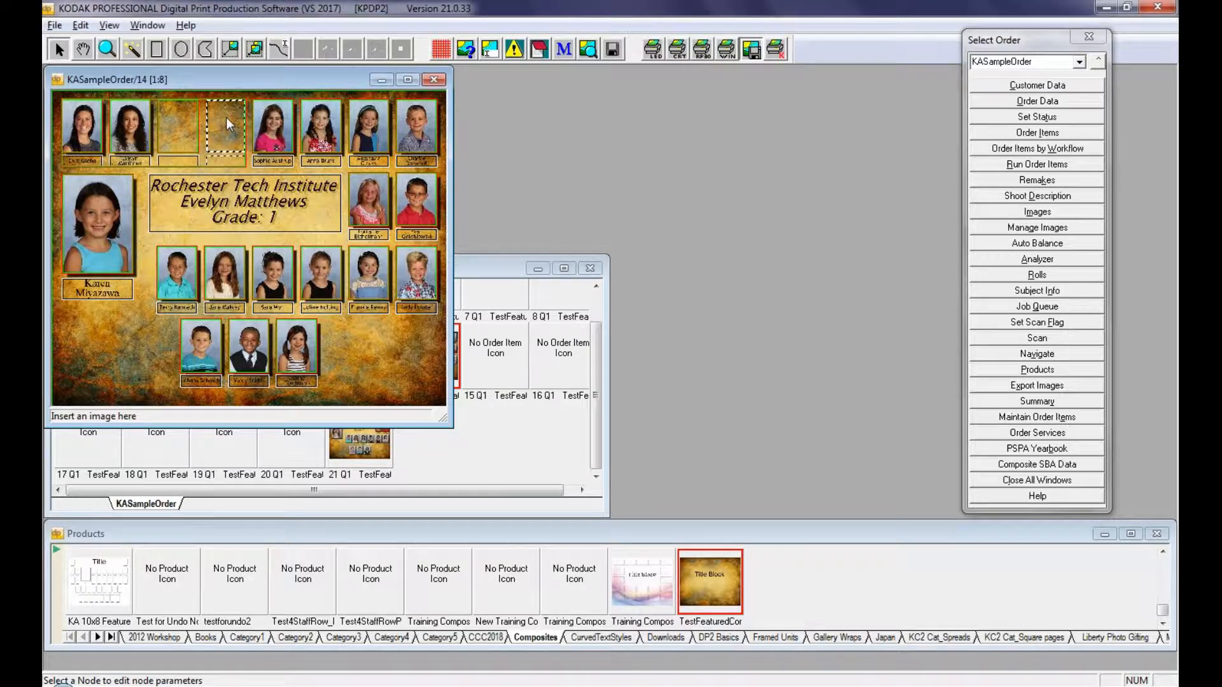
{"action": "right_click", "coordinate": [186, 119]}
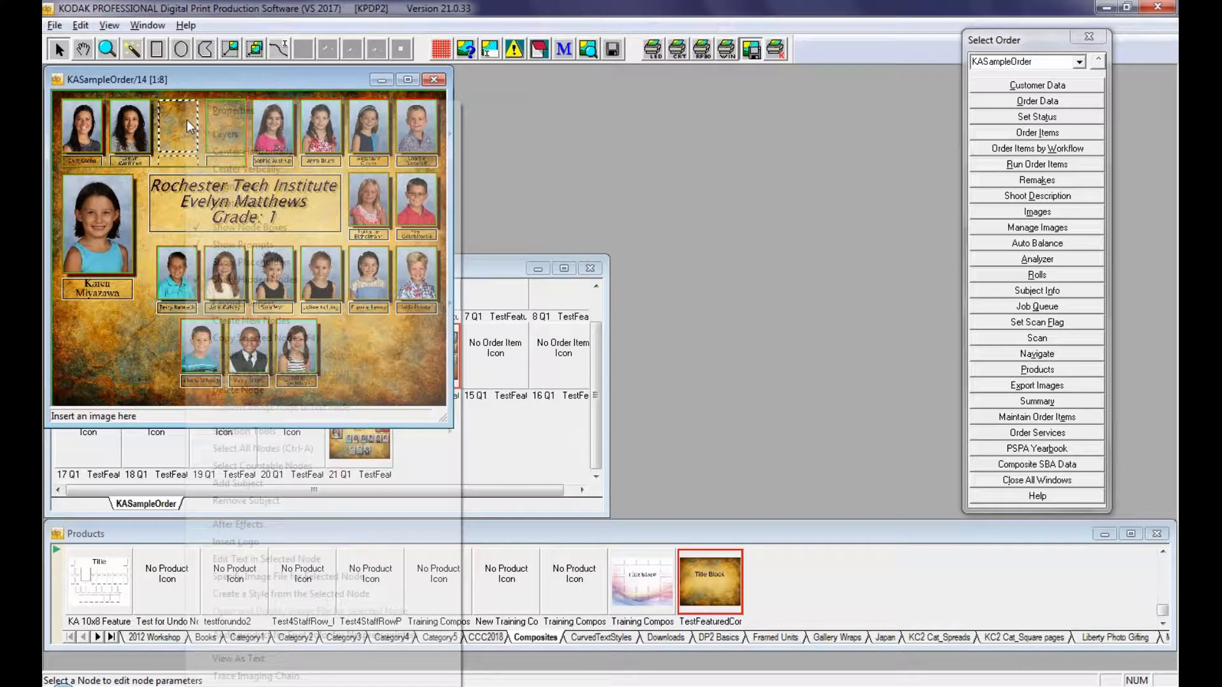
{"action": "left_click", "coordinate": [210, 279]}
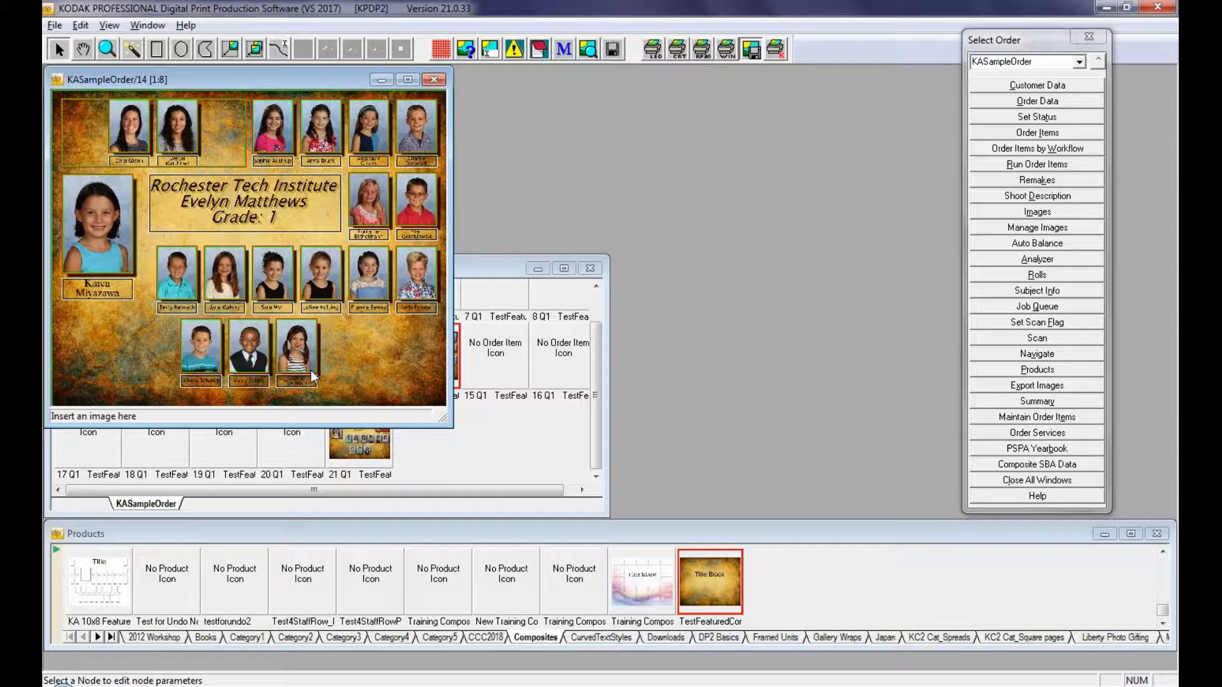
{"action": "left_click", "coordinate": [434, 79]}
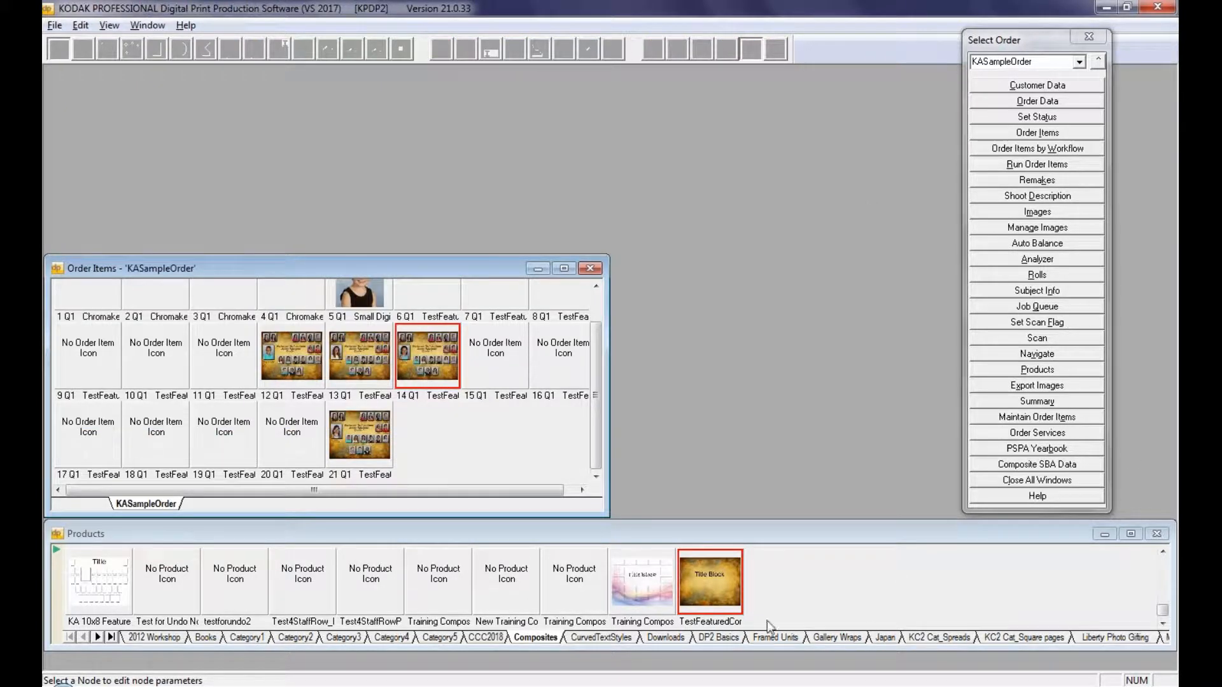
Open Layout.035 of the TestFeaturedComposite product
{"action": "left_click", "coordinate": [720, 575]}
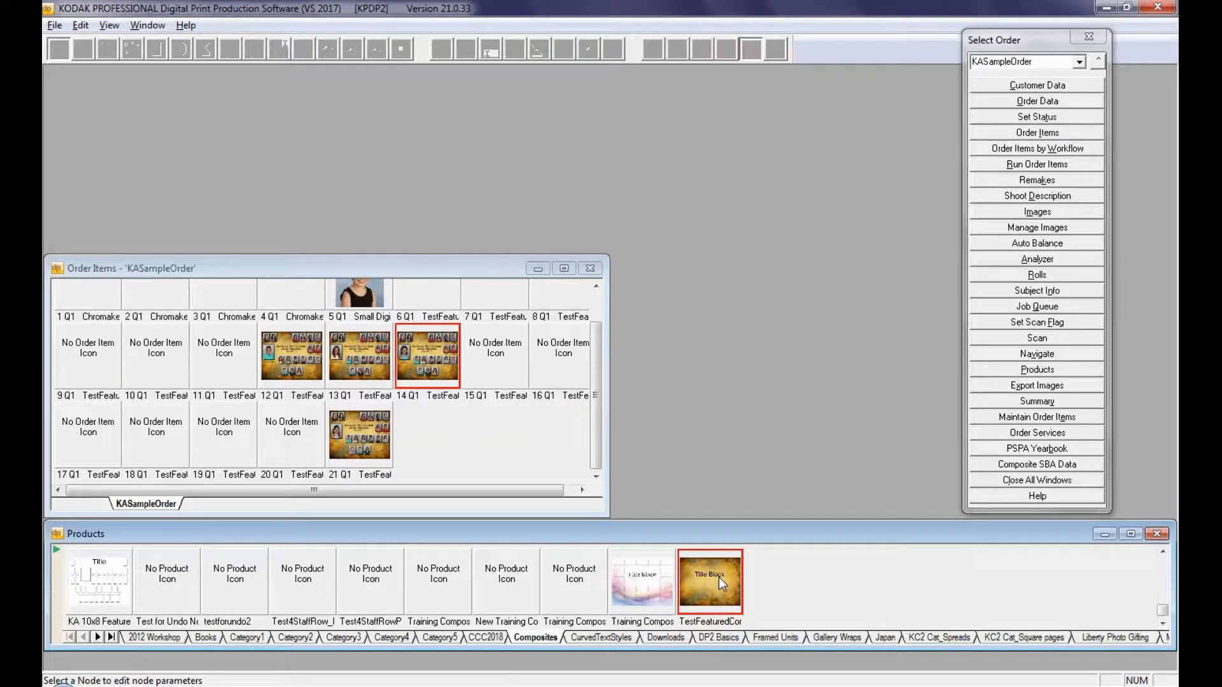
{"action": "double_click", "coordinate": [719, 577]}
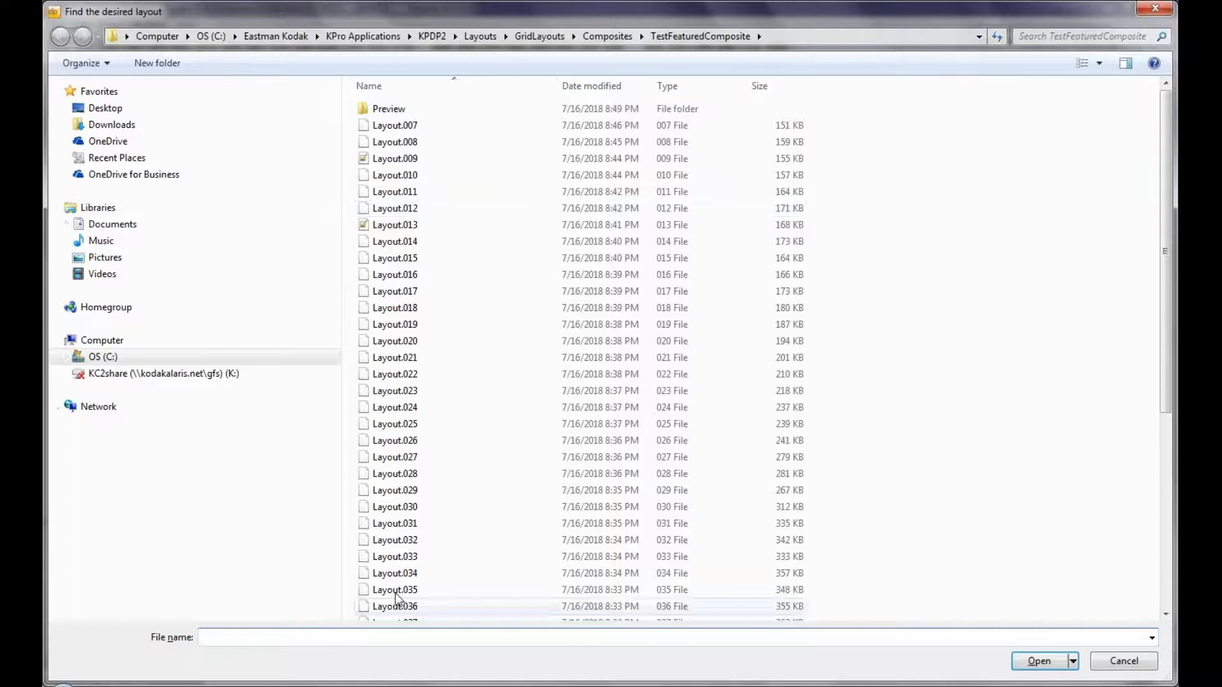
{"action": "left_click", "coordinate": [395, 592]}
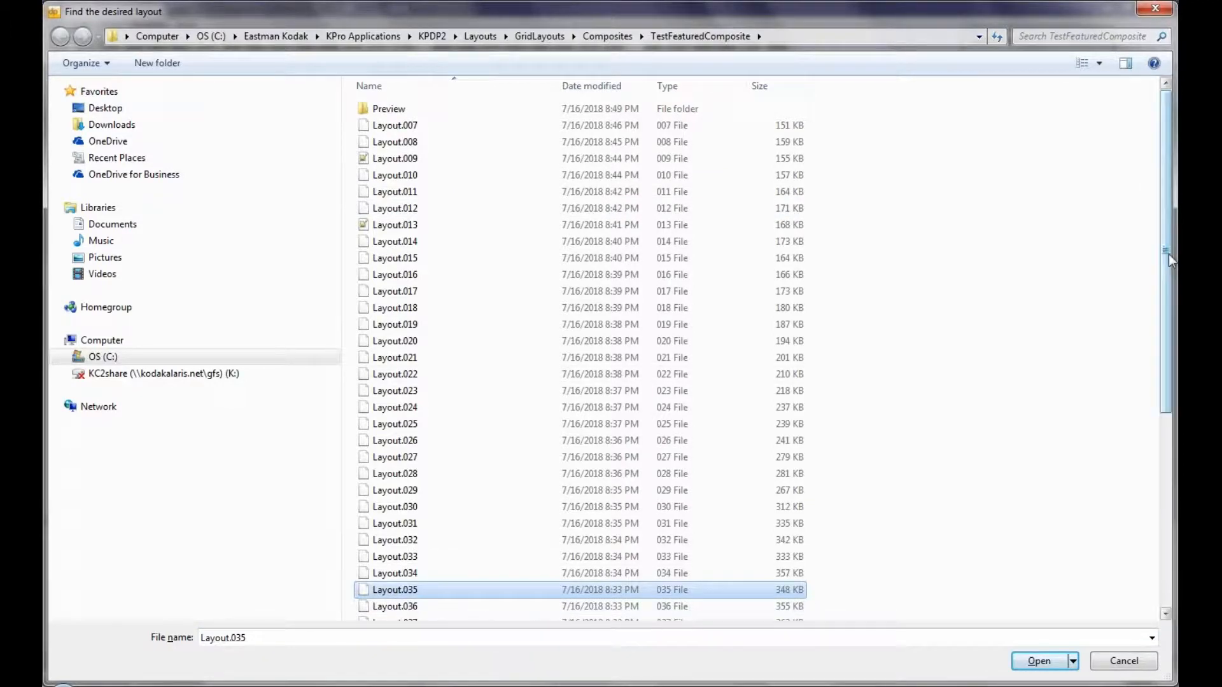
{"action": "left_click_drag", "start_coordinate": [1168, 254], "coordinate": [1153, 516]}
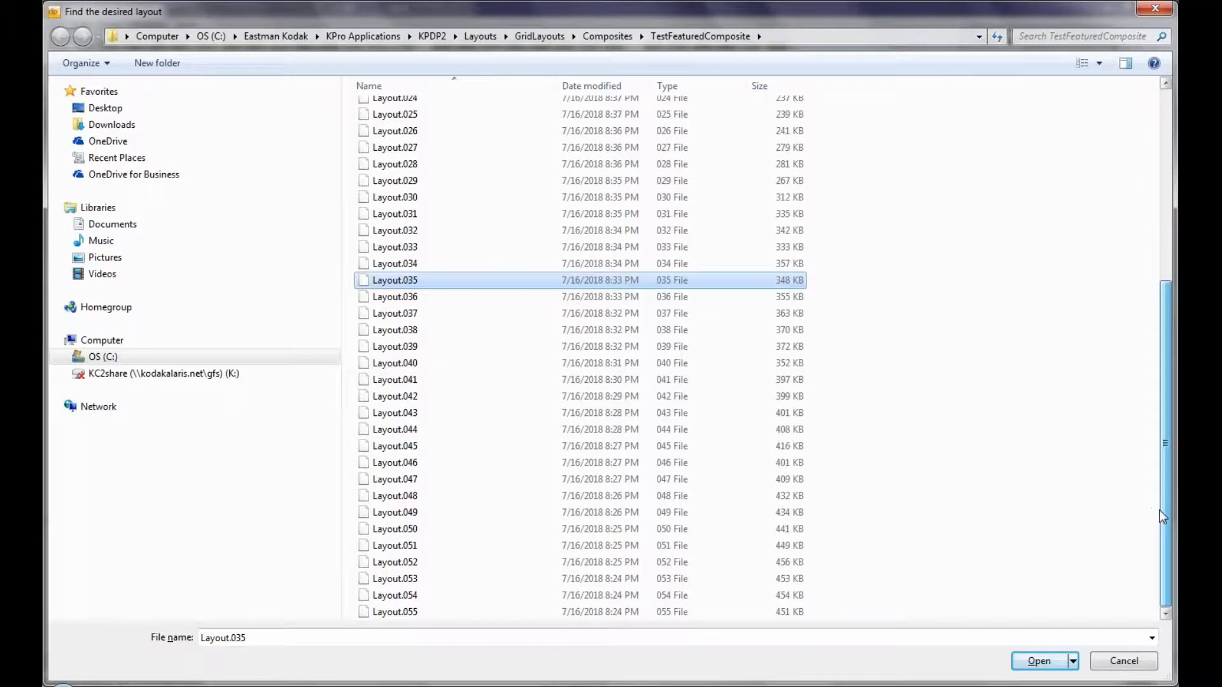
{"action": "left_click_drag", "start_coordinate": [1159, 444], "coordinate": [1154, 318]}
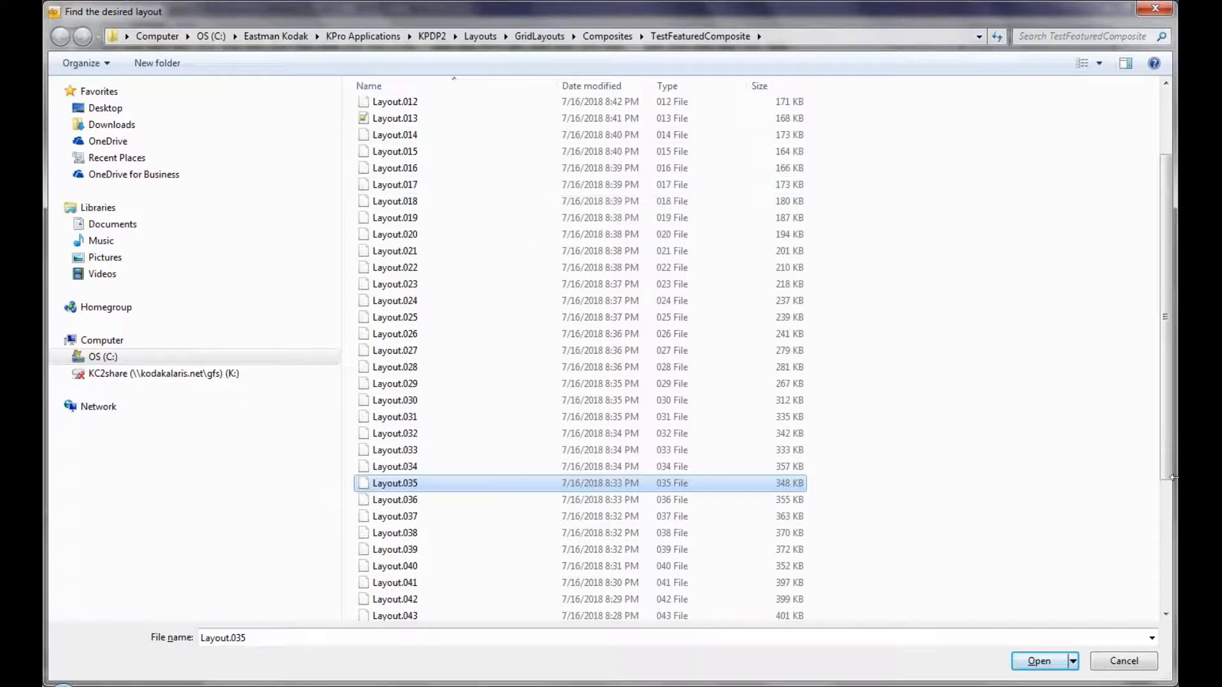
{"action": "left_click", "coordinate": [1037, 661]}
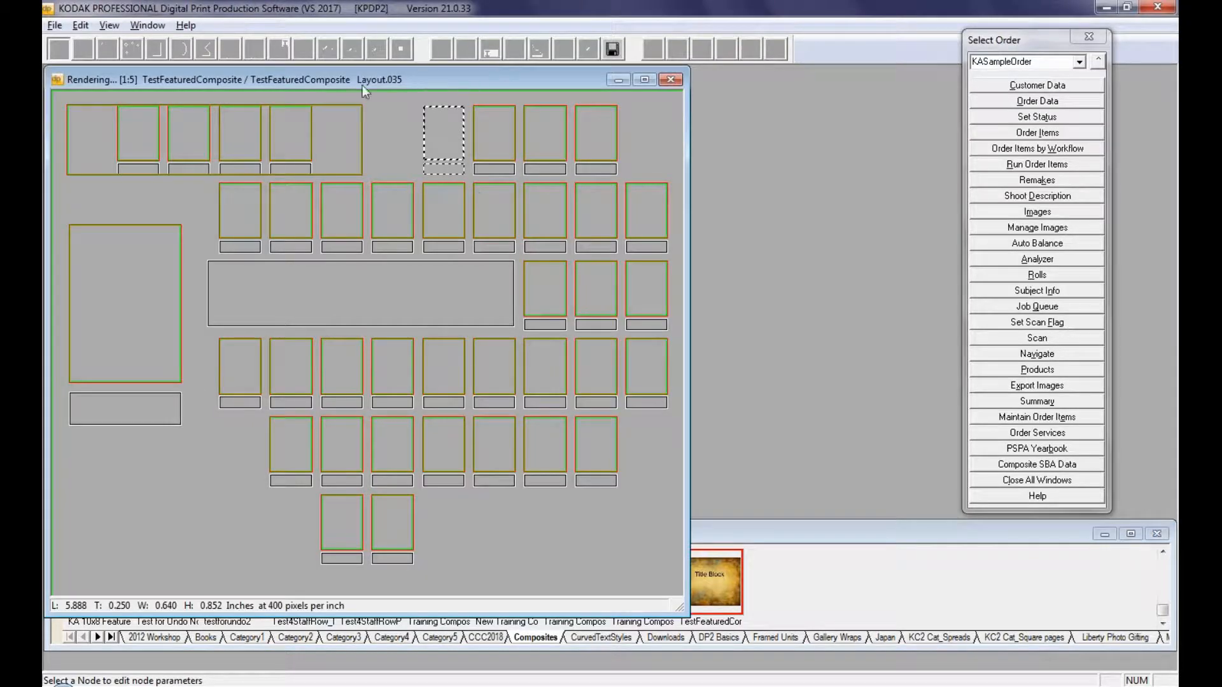
Open the composite layout editor for Layout.035, close the Select Order window and place the editor beside the layout
{"action": "mouse_move", "coordinate": [460, 74]}
{"action": "left_mouse_down"}
{"action": "mouse_move", "coordinate": [442, 78]}
{"action": "mouse_move", "coordinate": [673, 87]}
{"action": "mouse_move", "coordinate": [448, 78]}
{"action": "left_mouse_up"}
{"action": "right_click", "coordinate": [577, 239]}
{"action": "left_click", "coordinate": [611, 244]}
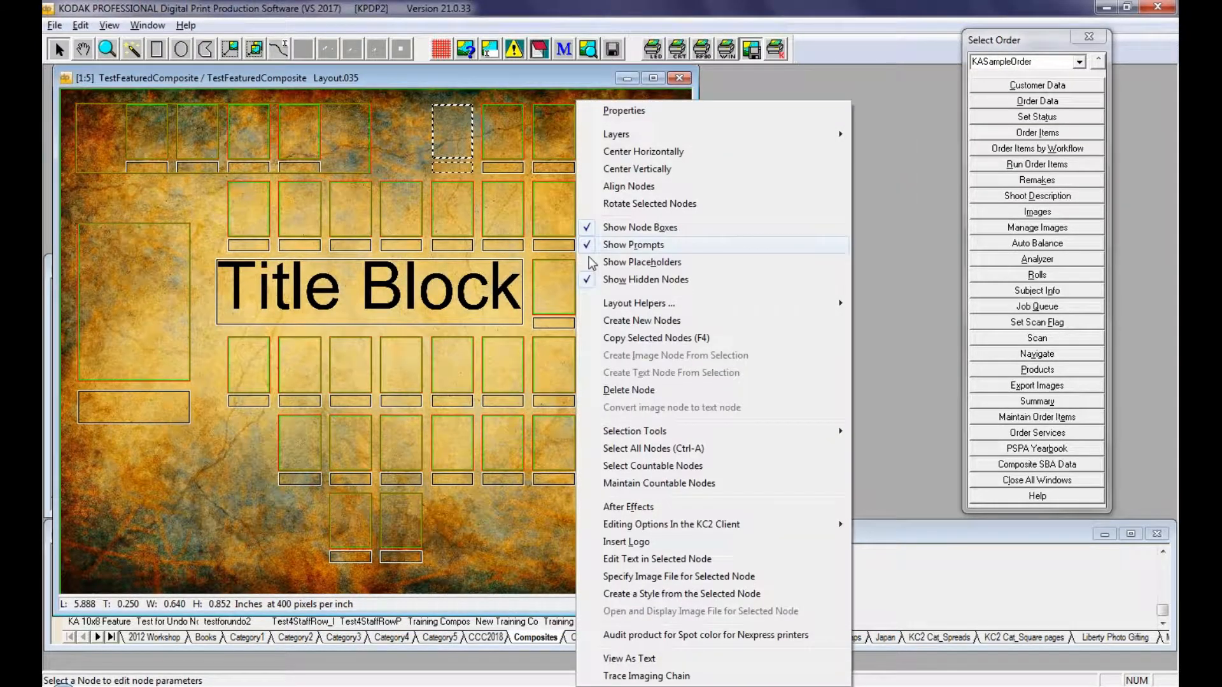
{"action": "mouse_move", "coordinate": [732, 307]}
{"action": "mouse_move", "coordinate": [884, 318]}
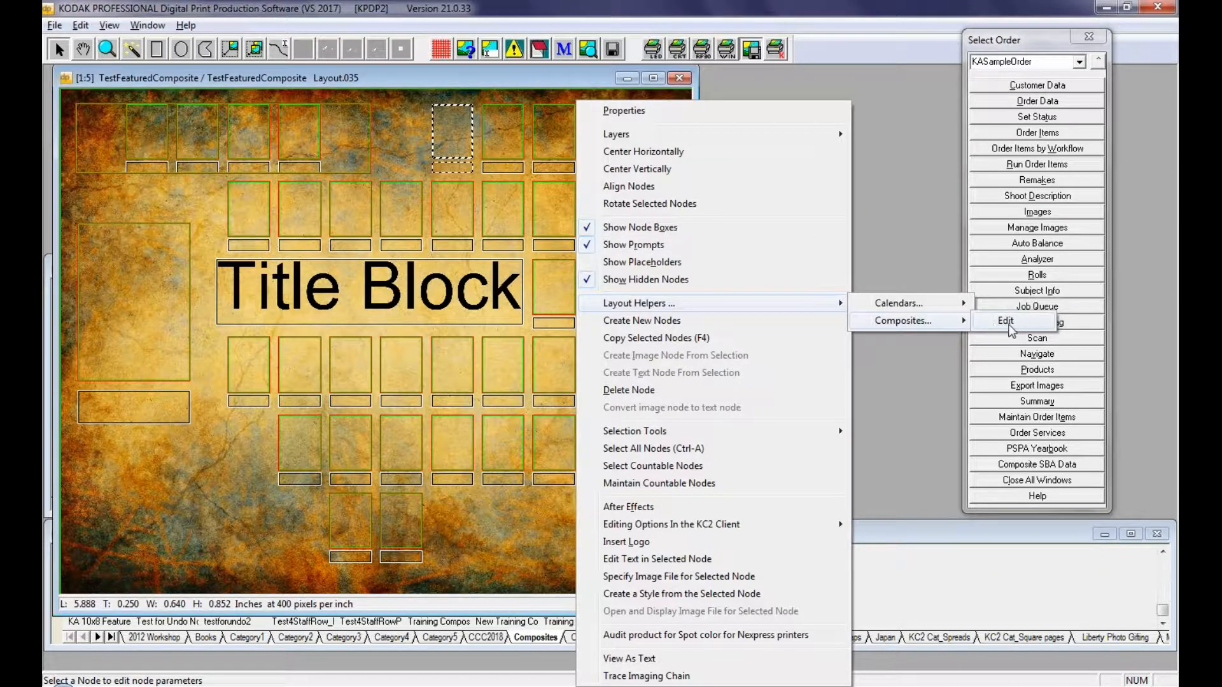
{"action": "left_click", "coordinate": [1002, 322]}
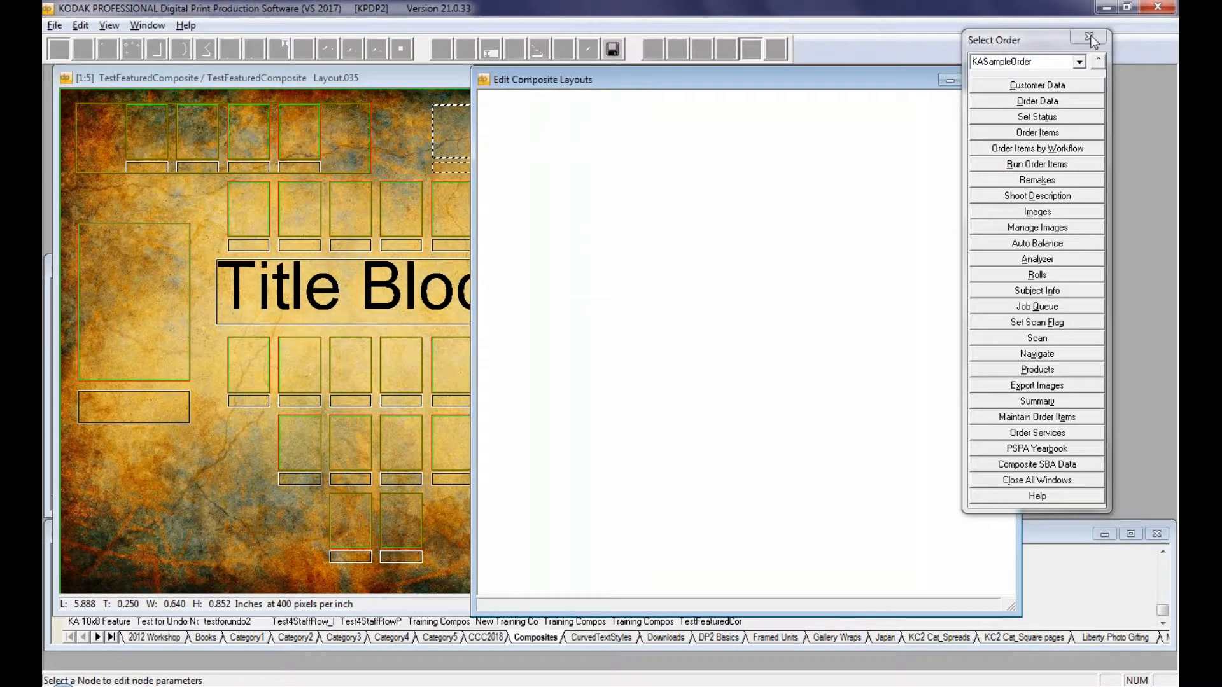
{"action": "left_click", "coordinate": [1088, 36]}
{"action": "left_click_drag", "start_coordinate": [750, 77], "coordinate": [893, 77]}
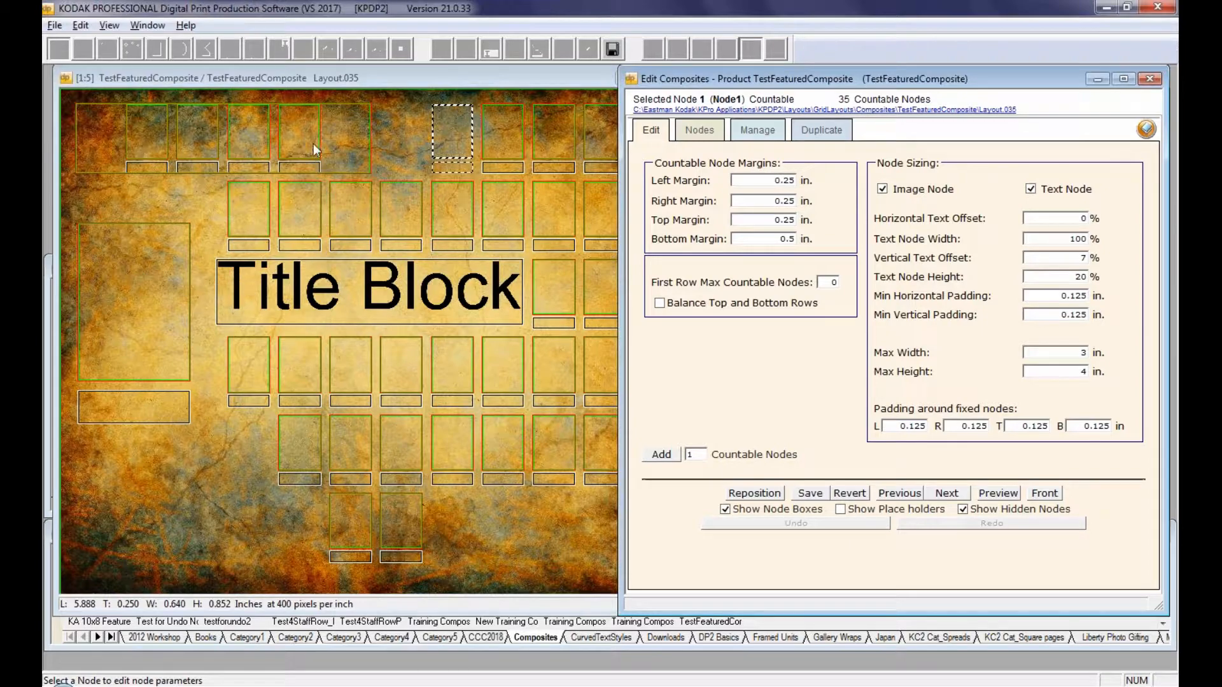
Inspect the node settings of the background, the staff row and its Principal, Teacher, T1 and T2 nodes
{"action": "left_click", "coordinate": [699, 130]}
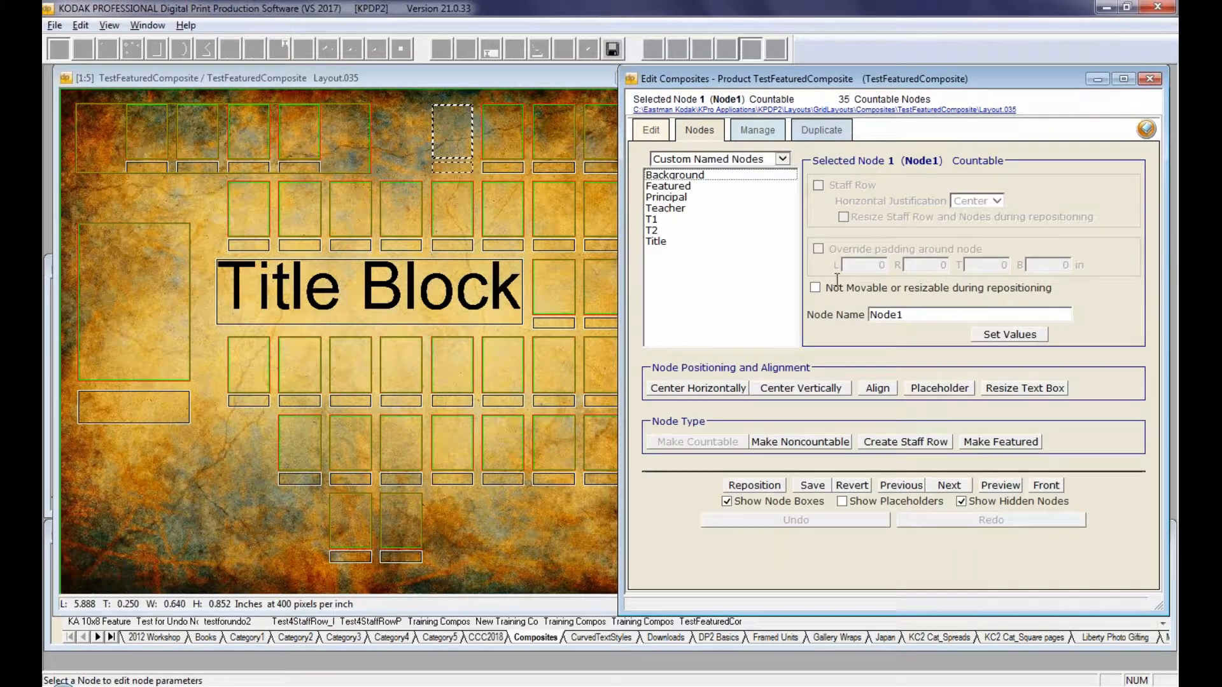
{"action": "left_click", "coordinate": [663, 178]}
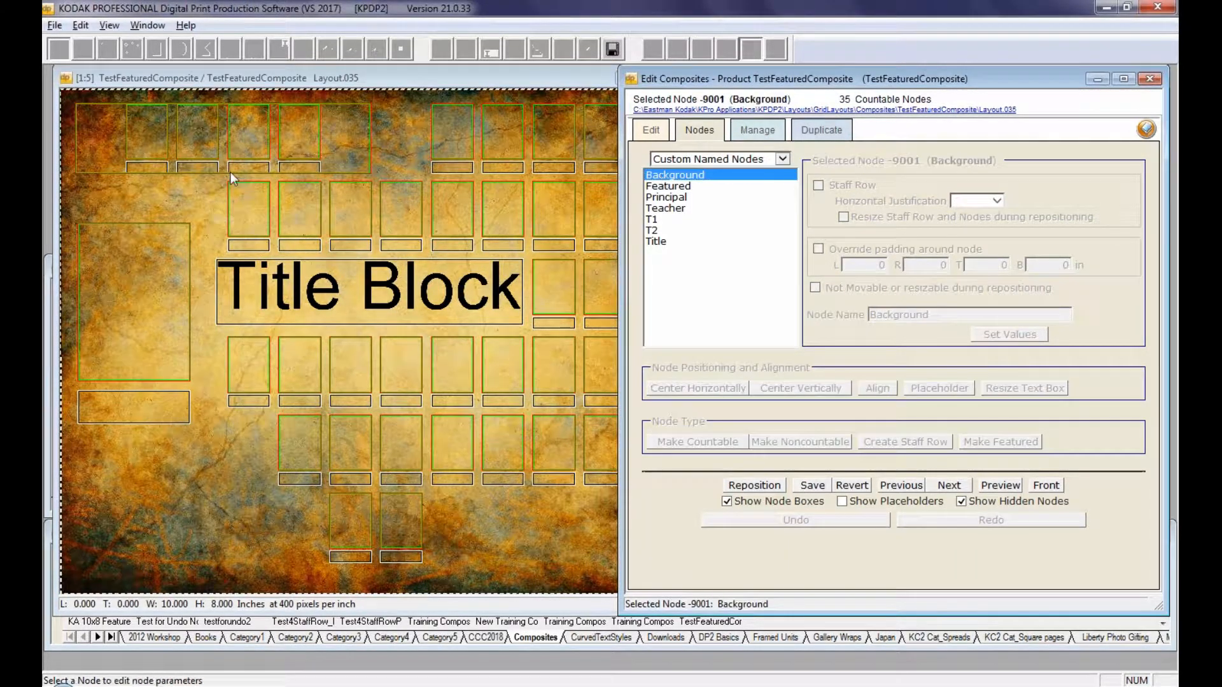
{"action": "left_click", "coordinate": [105, 129]}
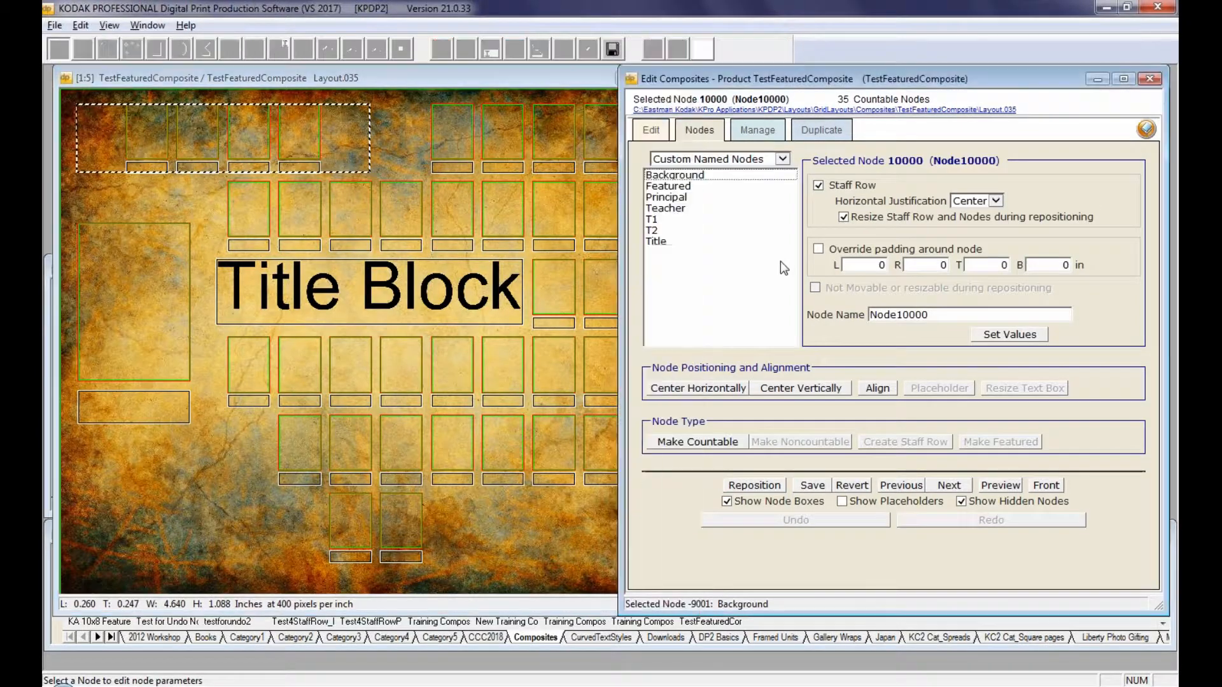
{"action": "left_click", "coordinate": [153, 130]}
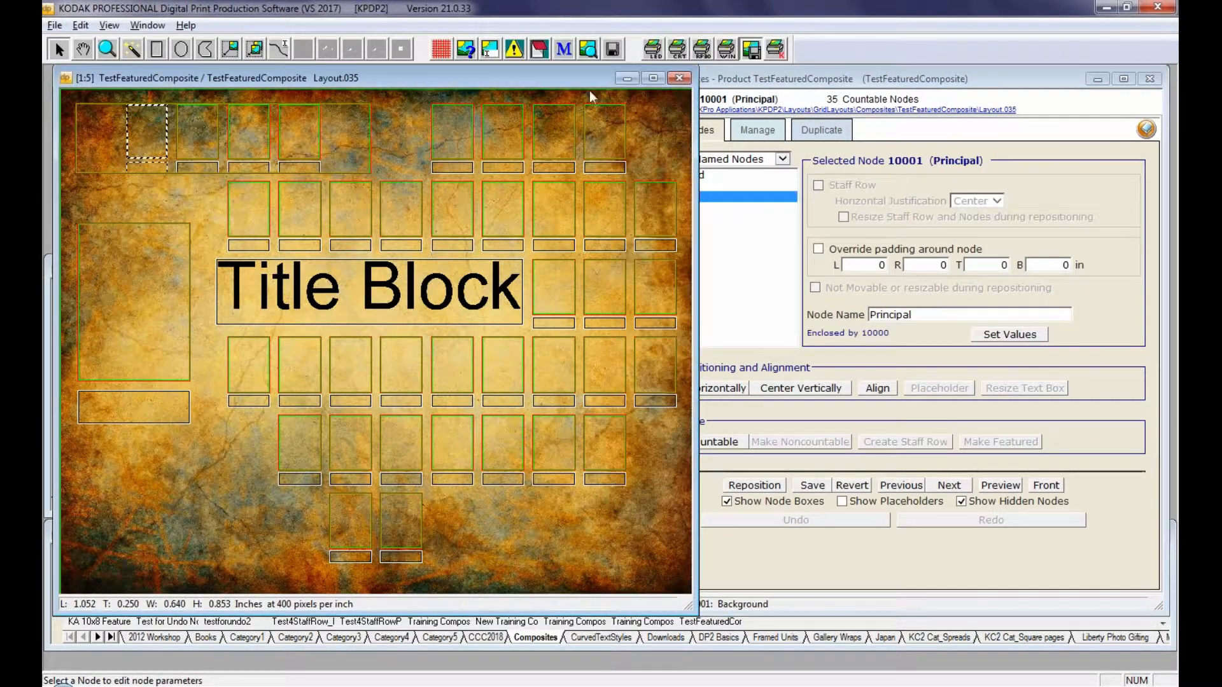
{"action": "left_click_drag", "start_coordinate": [692, 169], "coordinate": [613, 157]}
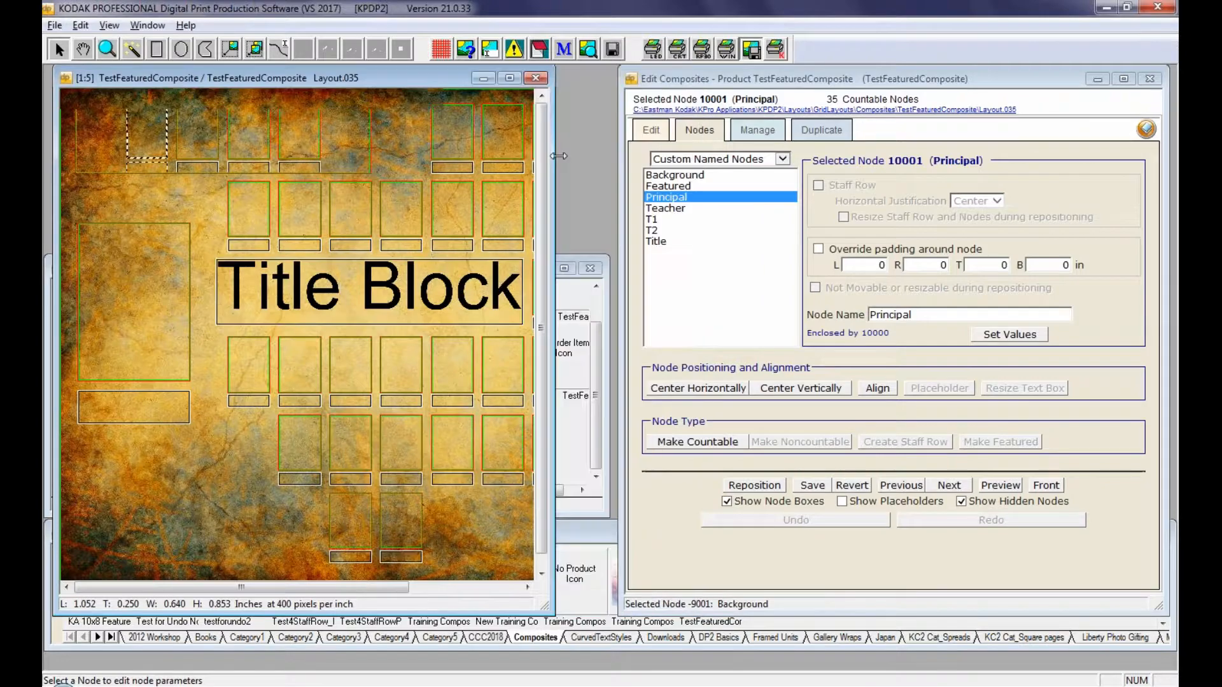
{"action": "left_click", "coordinate": [203, 127]}
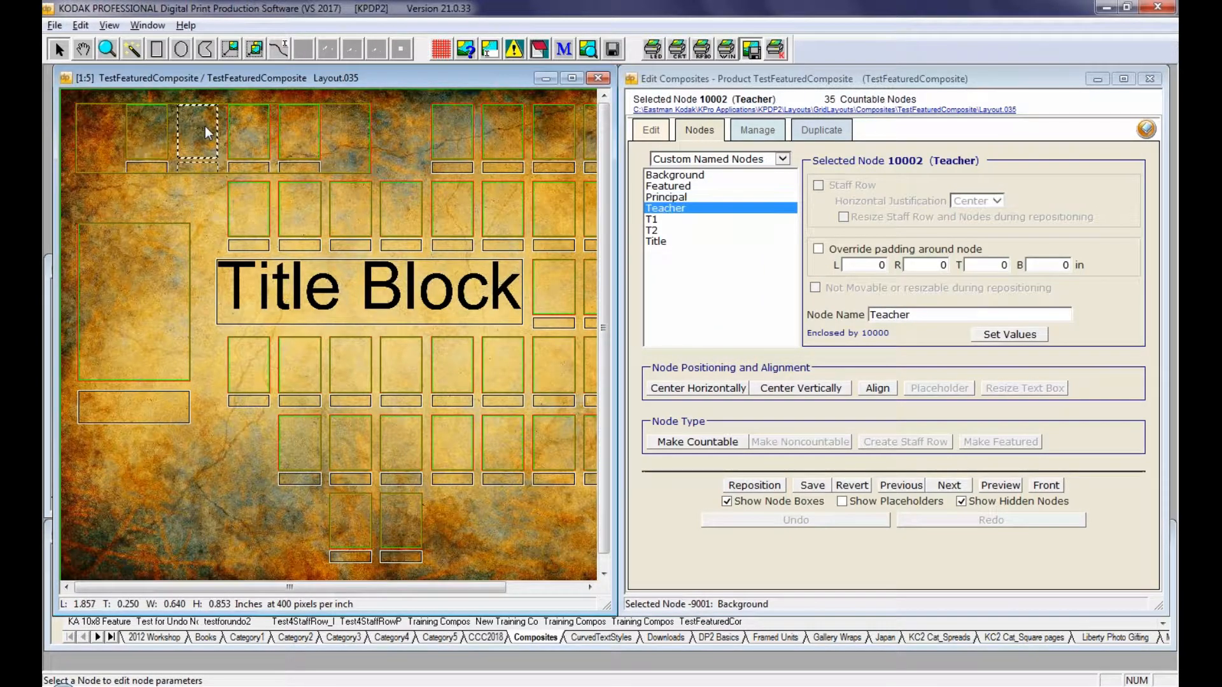
{"action": "left_click", "coordinate": [238, 128]}
{"action": "left_click", "coordinate": [315, 131]}
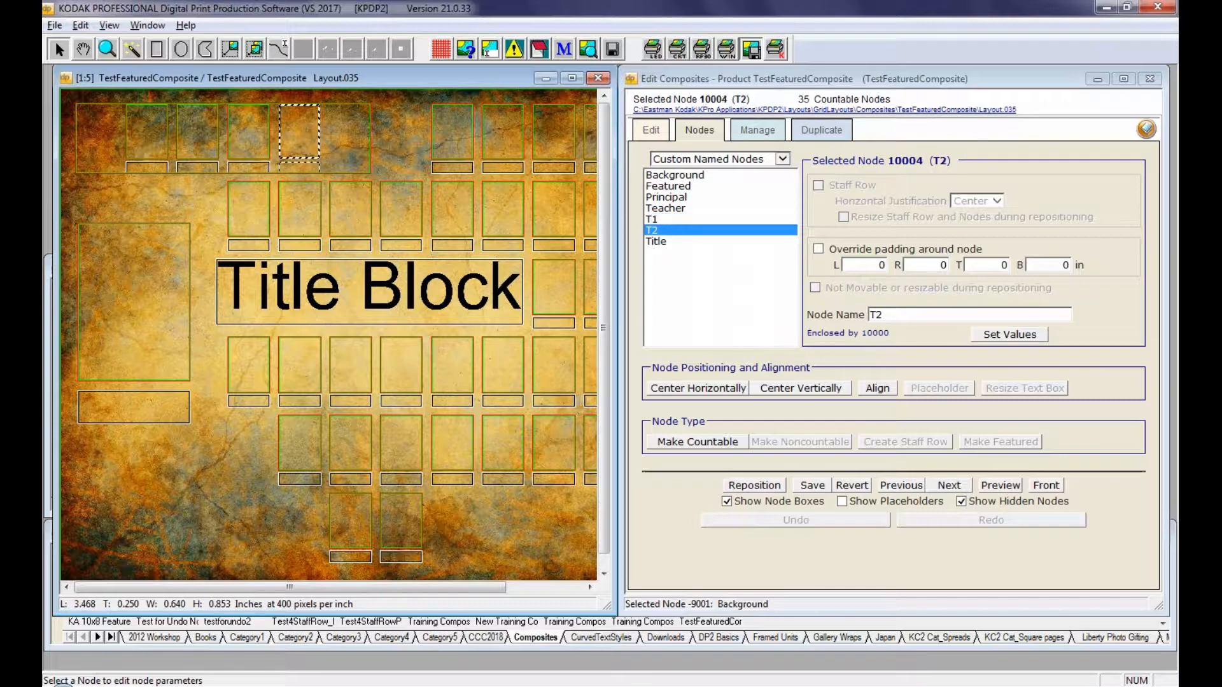
Review the settings of the individual staff nodes once more, followed by the background and the enclosing staff row
{"action": "left_click", "coordinate": [147, 127]}
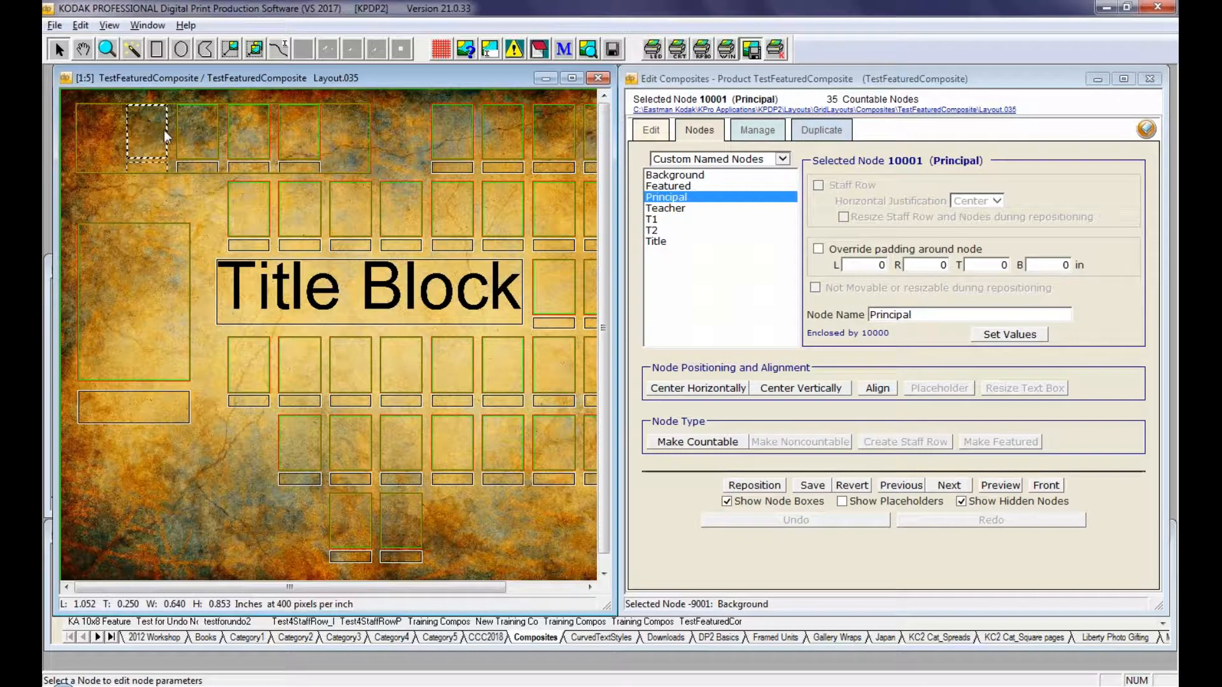
{"action": "left_click", "coordinate": [204, 127]}
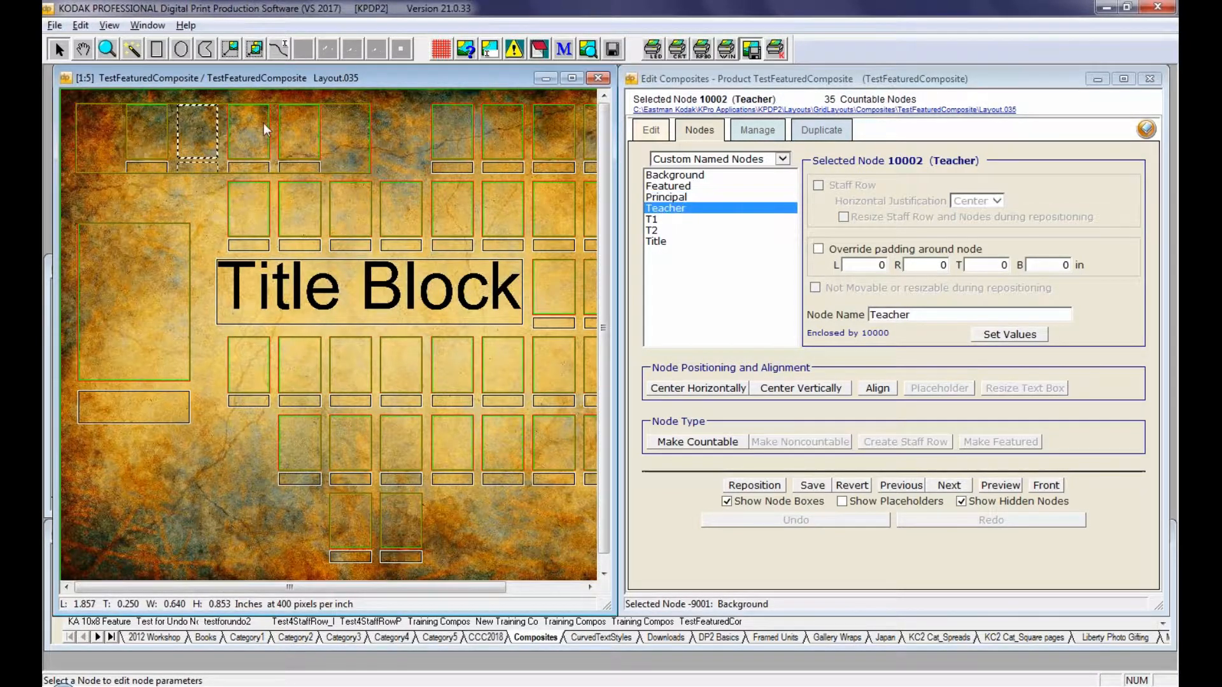
{"action": "left_click", "coordinate": [264, 124]}
{"action": "left_click", "coordinate": [307, 134]}
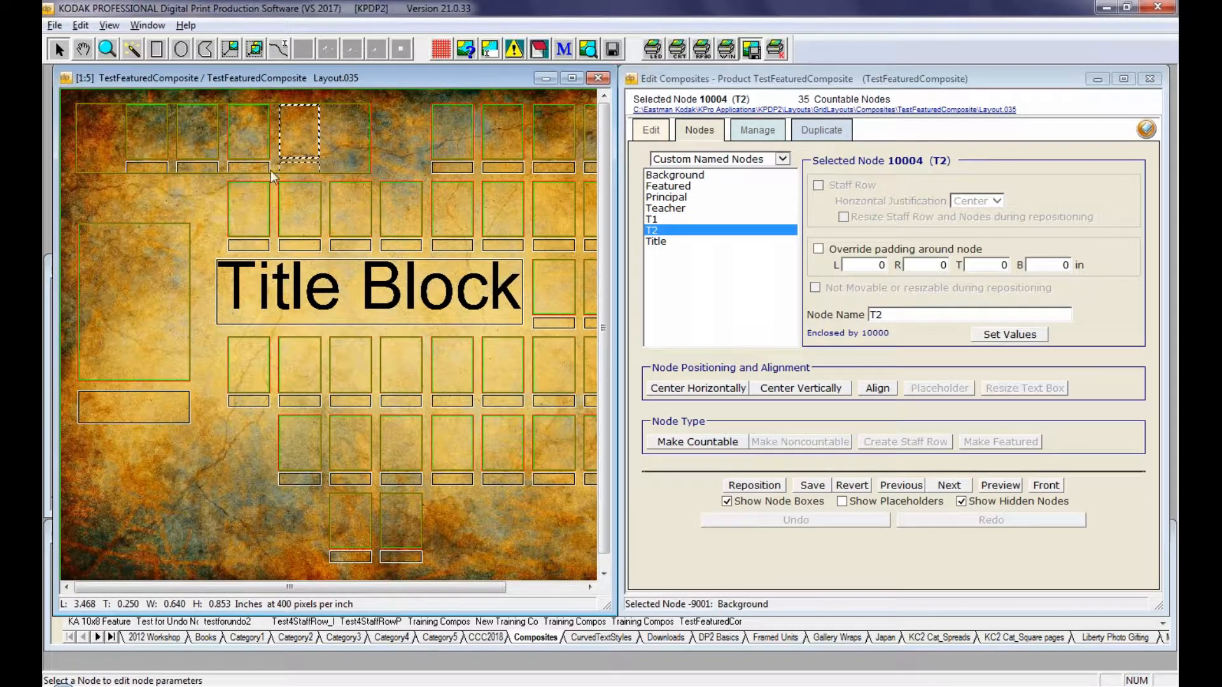
{"action": "left_click", "coordinate": [104, 103]}
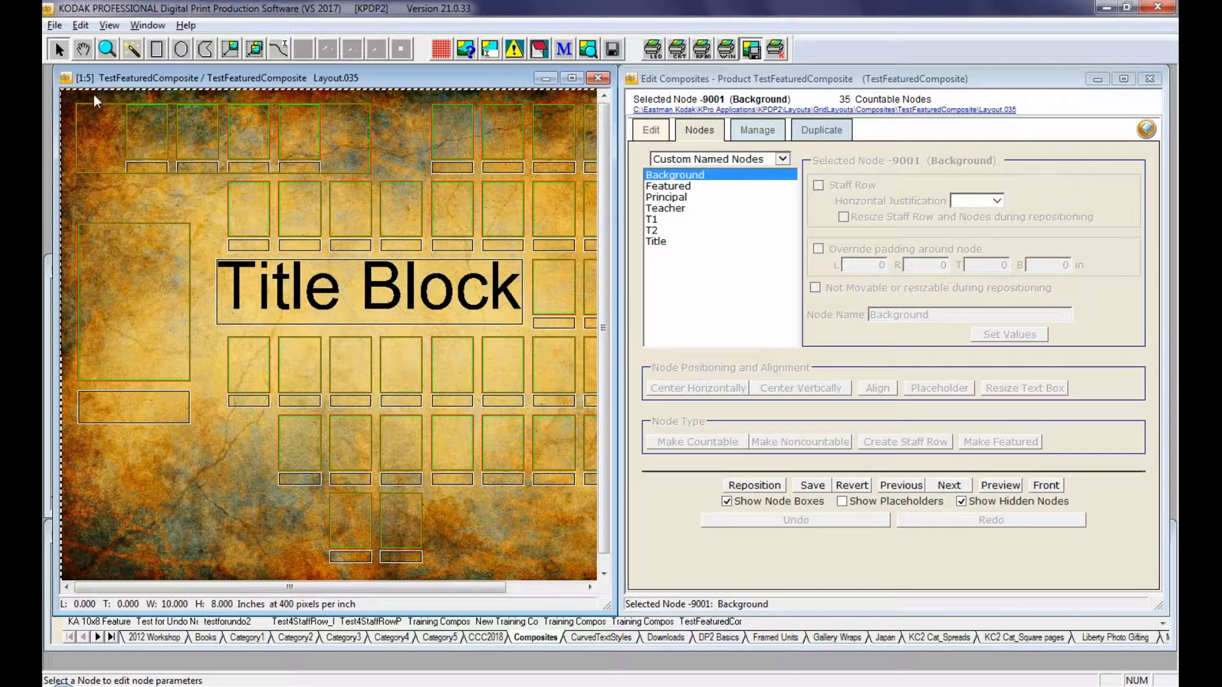
{"action": "left_click", "coordinate": [99, 105]}
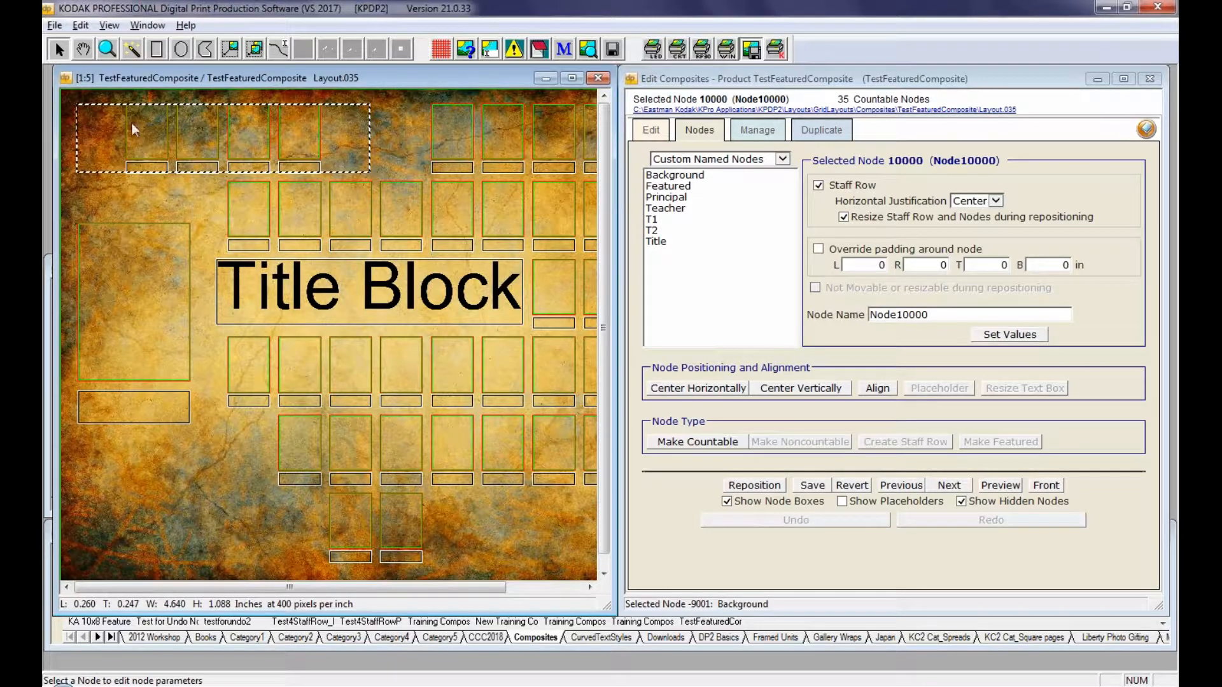
Examine the Featured and Title node settings and the options for managing the product's layouts
{"action": "left_click", "coordinate": [133, 286]}
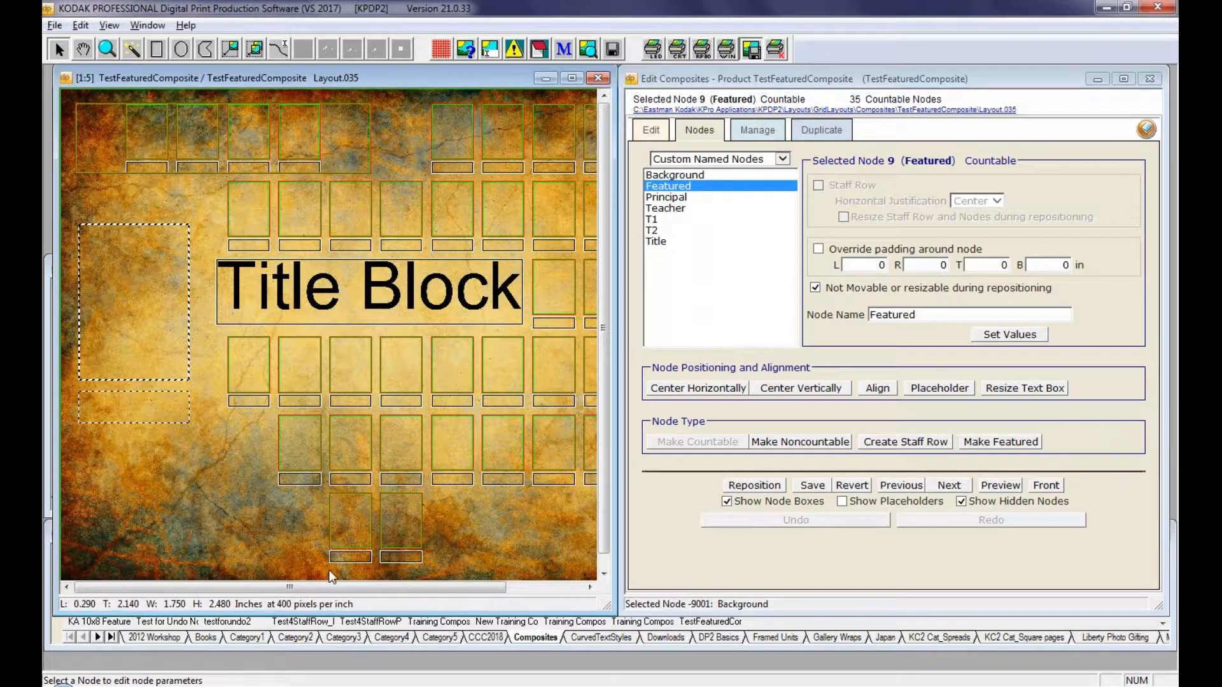
{"action": "left_click", "coordinate": [465, 305]}
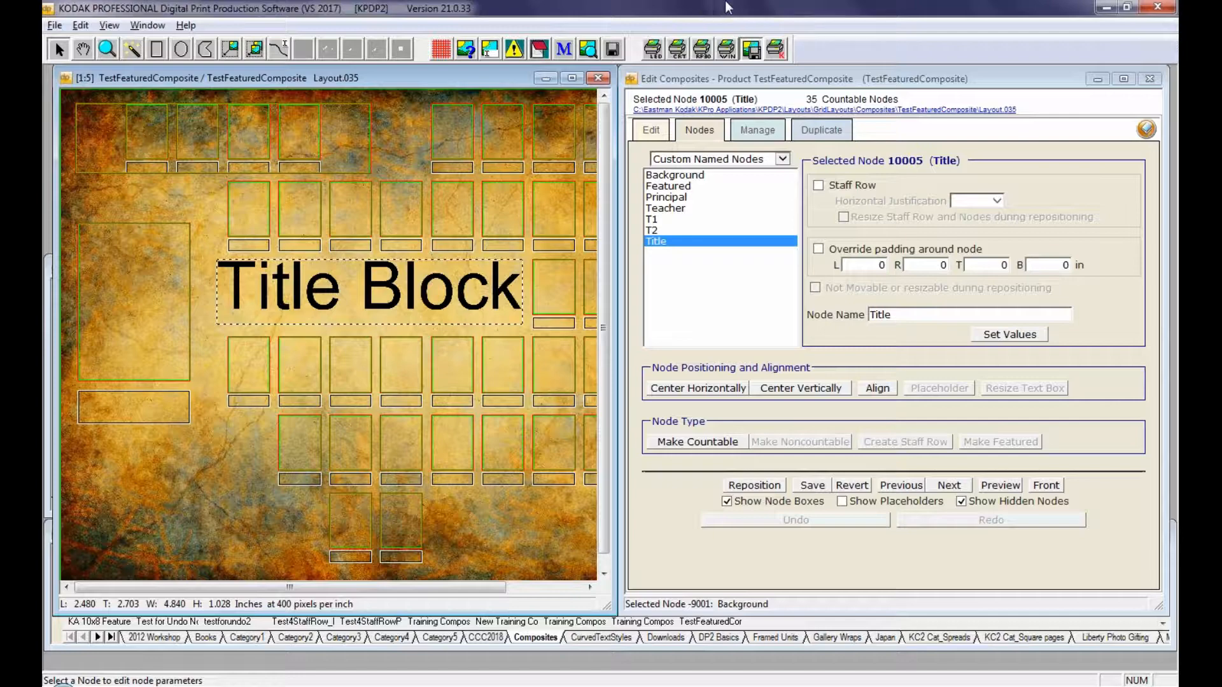
{"action": "left_click", "coordinate": [1162, 32]}
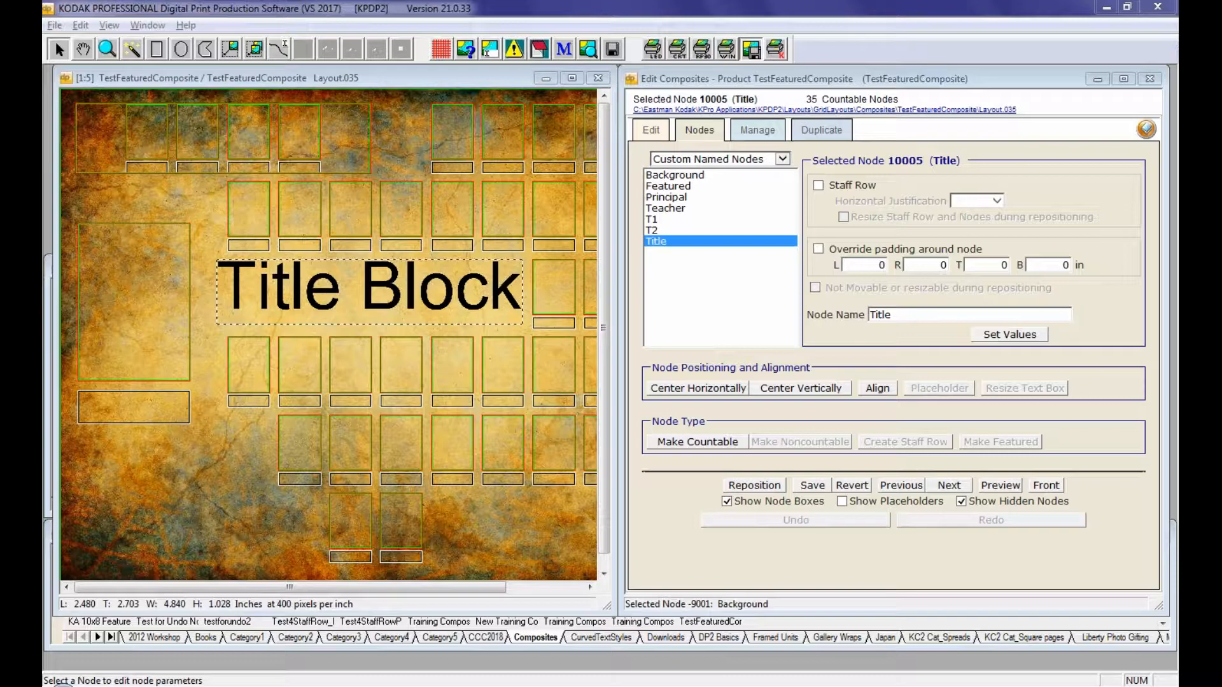
{"action": "left_click", "coordinate": [757, 131]}
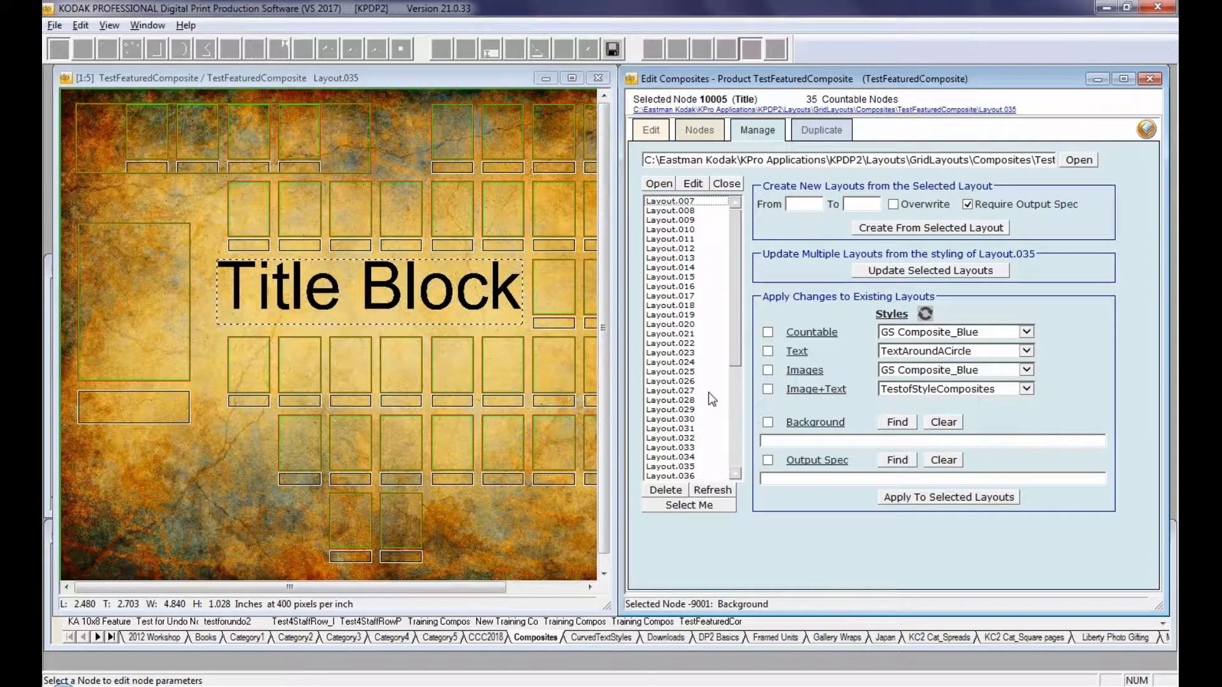
{"action": "left_click", "coordinate": [344, 116]}
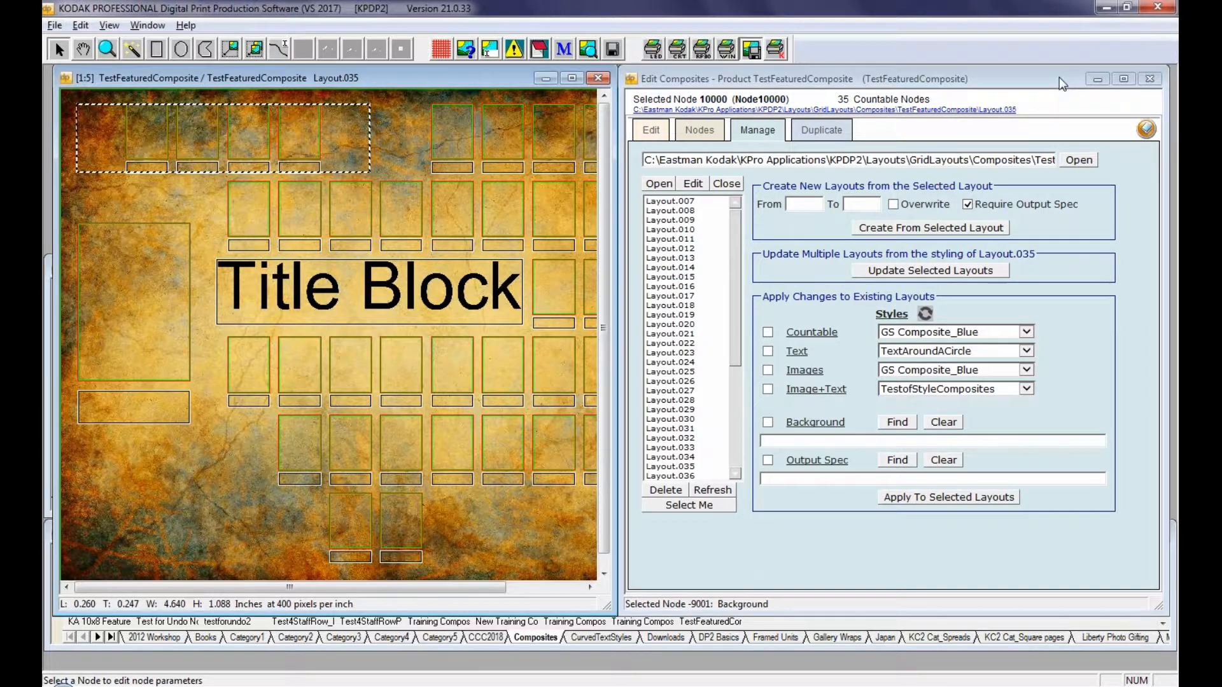
Close the composite editor, the Layout.035 window and the KASampleOrder order items window
{"action": "left_click_drag", "start_coordinate": [1059, 77], "coordinate": [974, 78]}
{"action": "left_click", "coordinate": [1012, 77]}
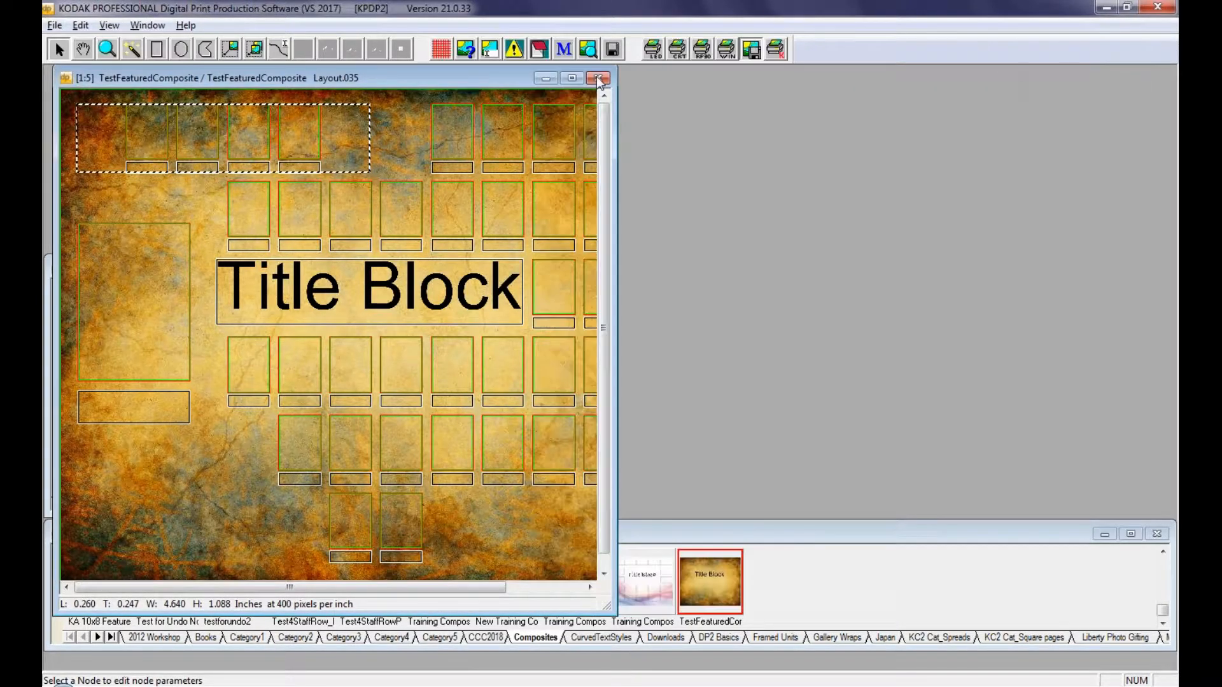
{"action": "left_click", "coordinate": [597, 78]}
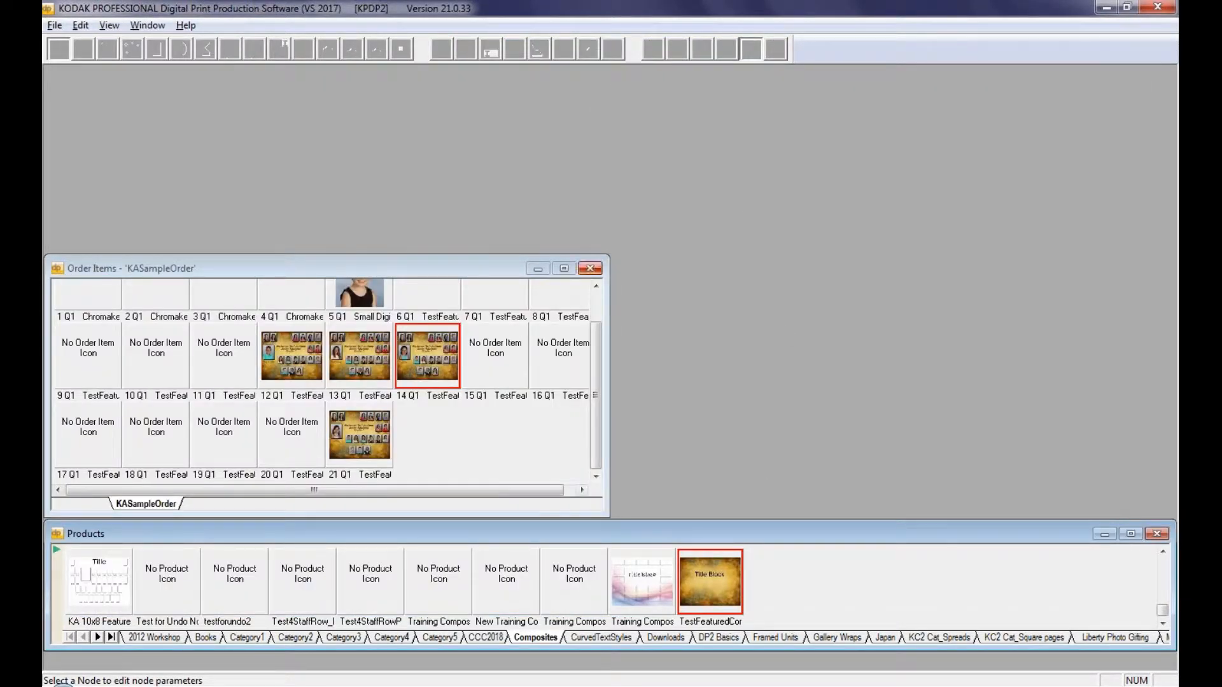
{"action": "left_click", "coordinate": [589, 268]}
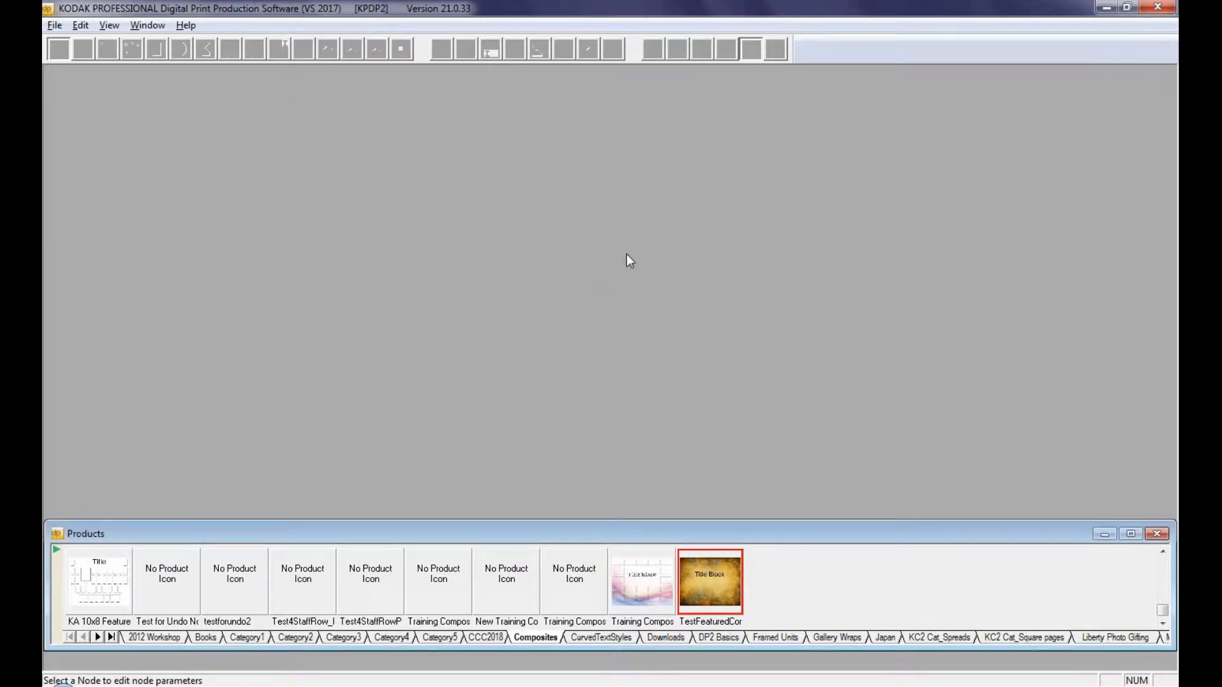
Create a 10 x 8 in composite product named Training FeatureComp without predefined patterns, in the Composites category with 10 positions
{"action": "right_click", "coordinate": [760, 580]}
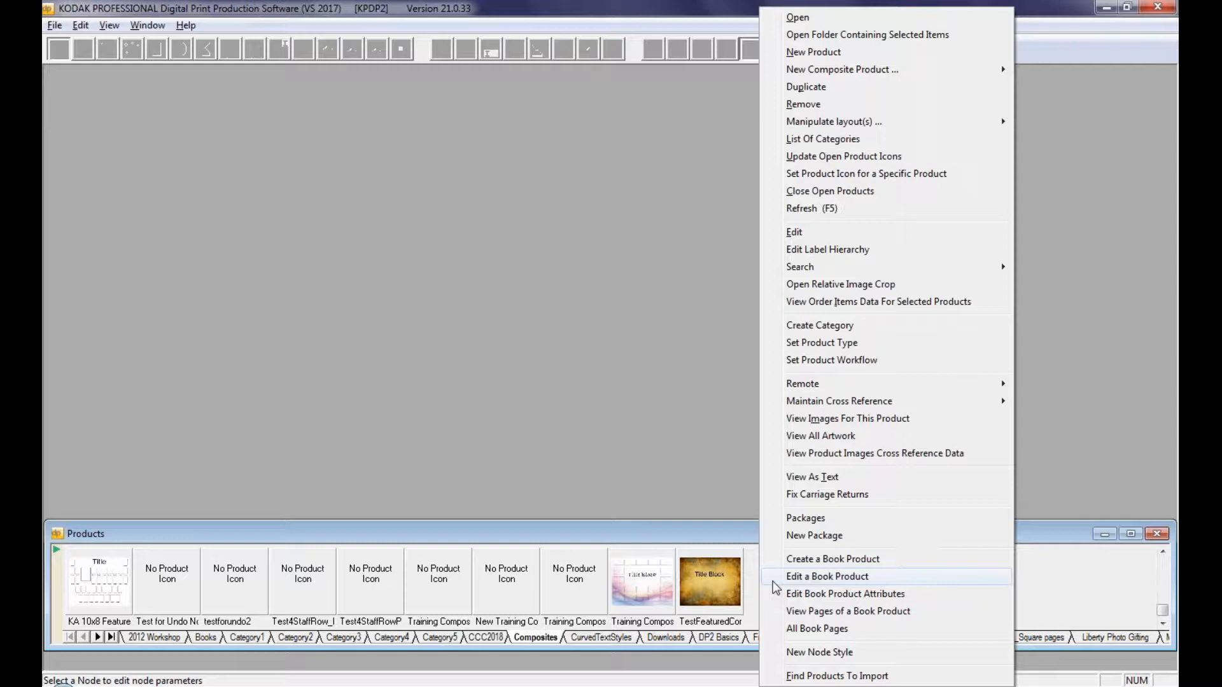
{"action": "mouse_move", "coordinate": [829, 75]}
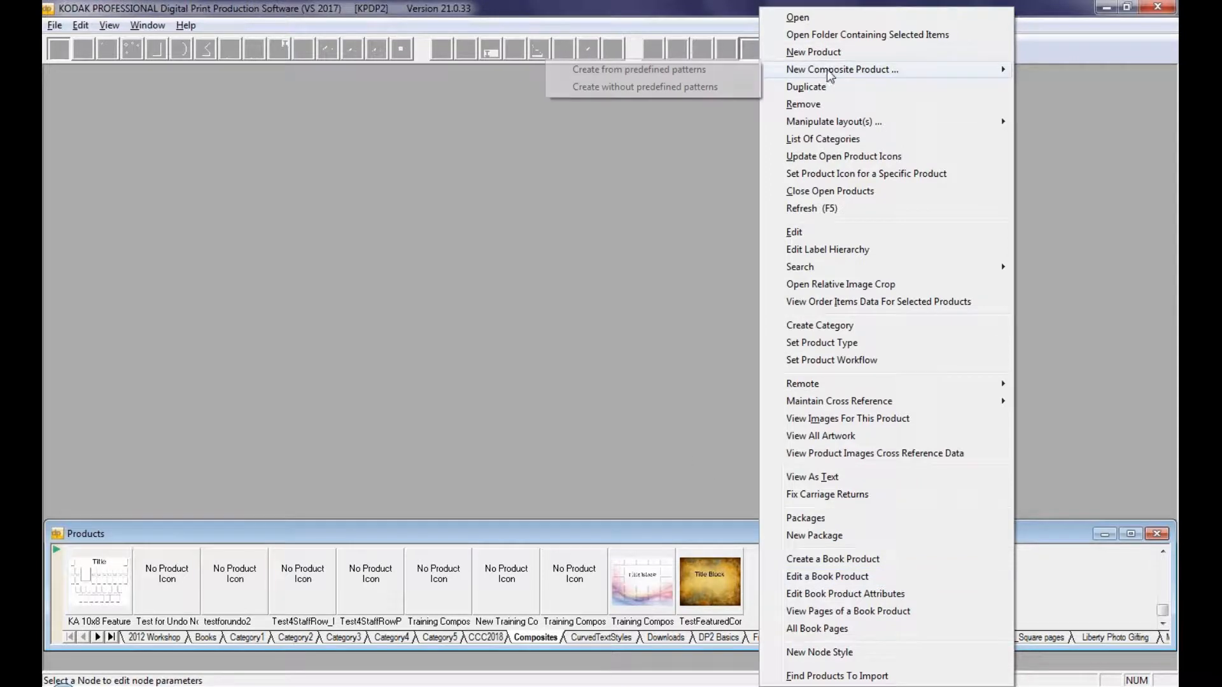
{"action": "left_click", "coordinate": [606, 89]}
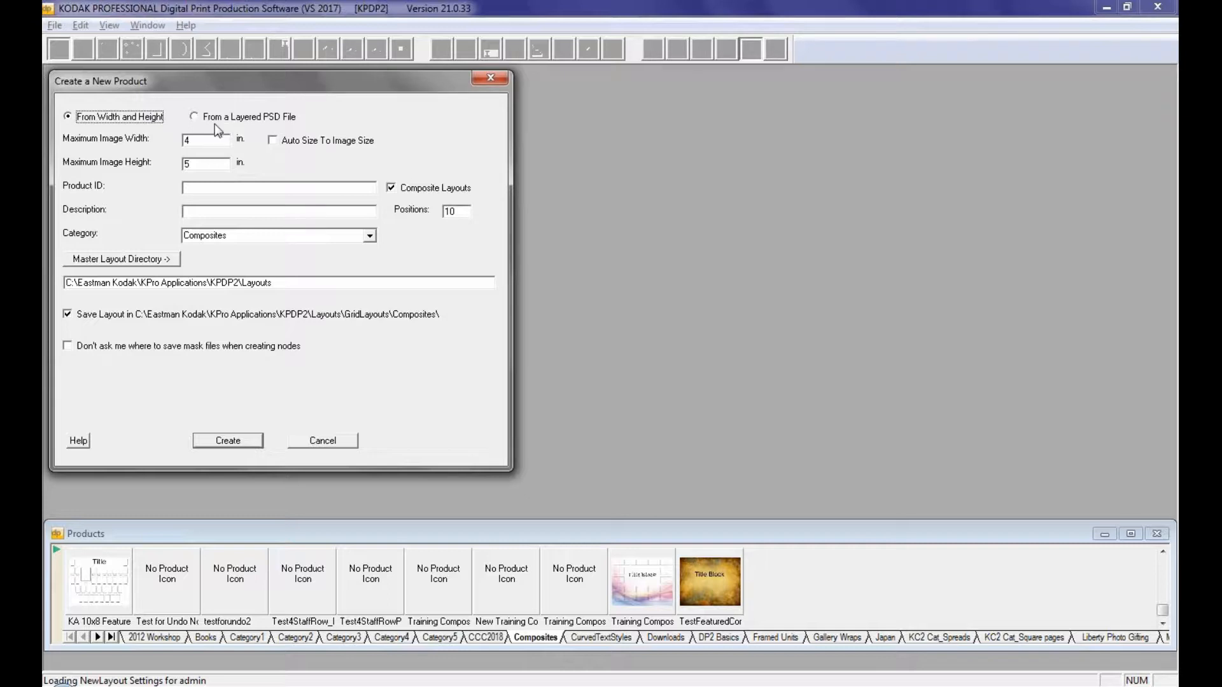
{"action": "key", "text": "Tab"}
{"action": "type", "text": "10"}
{"action": "key", "text": "Tab"}
{"action": "type", "text": "8Traini"}
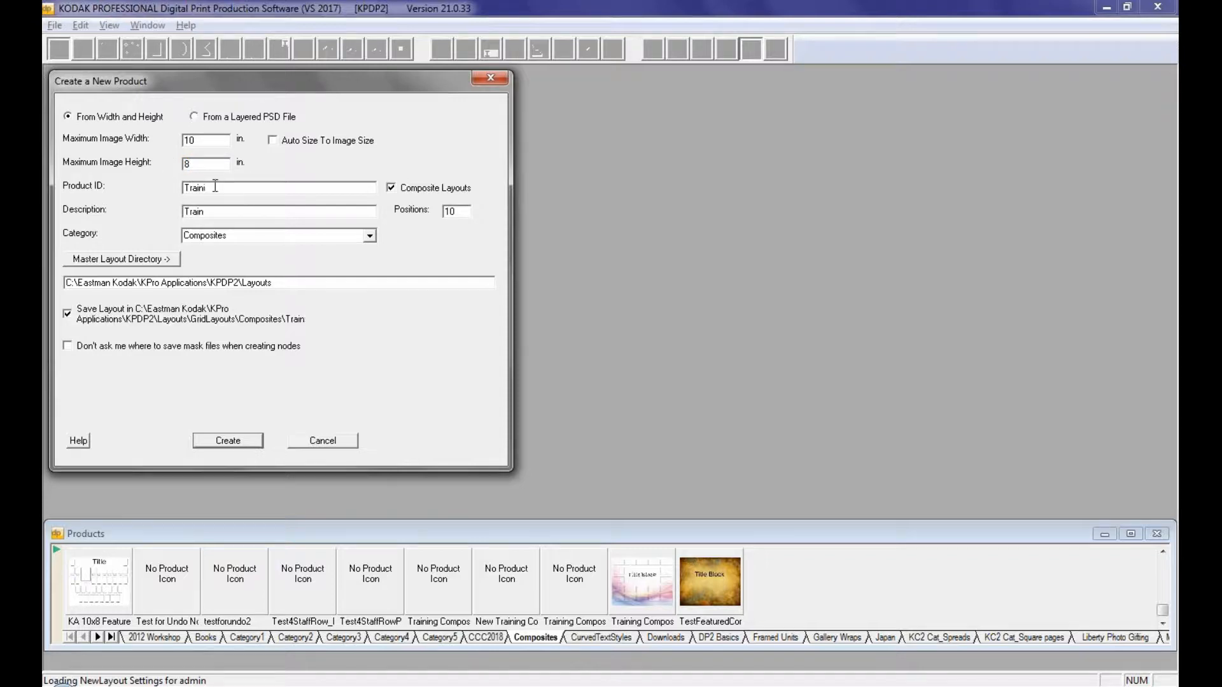
{"action": "type", "text": "ng FeatureComp"}
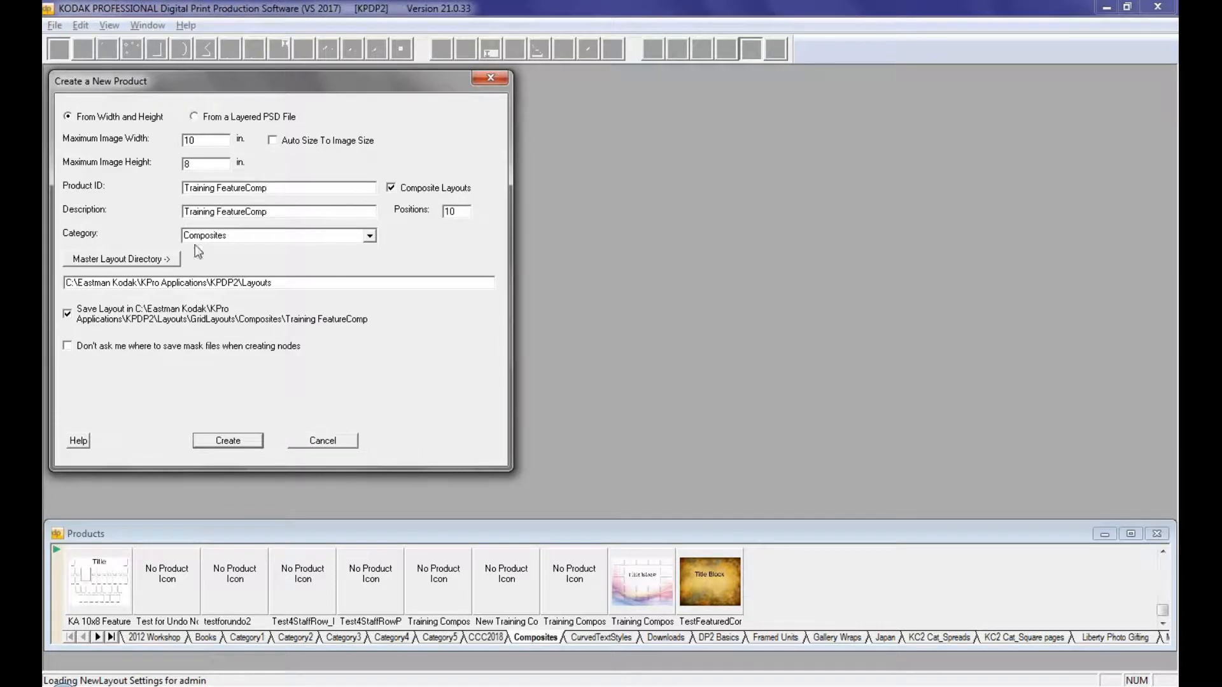
{"action": "left_click", "coordinate": [227, 440]}
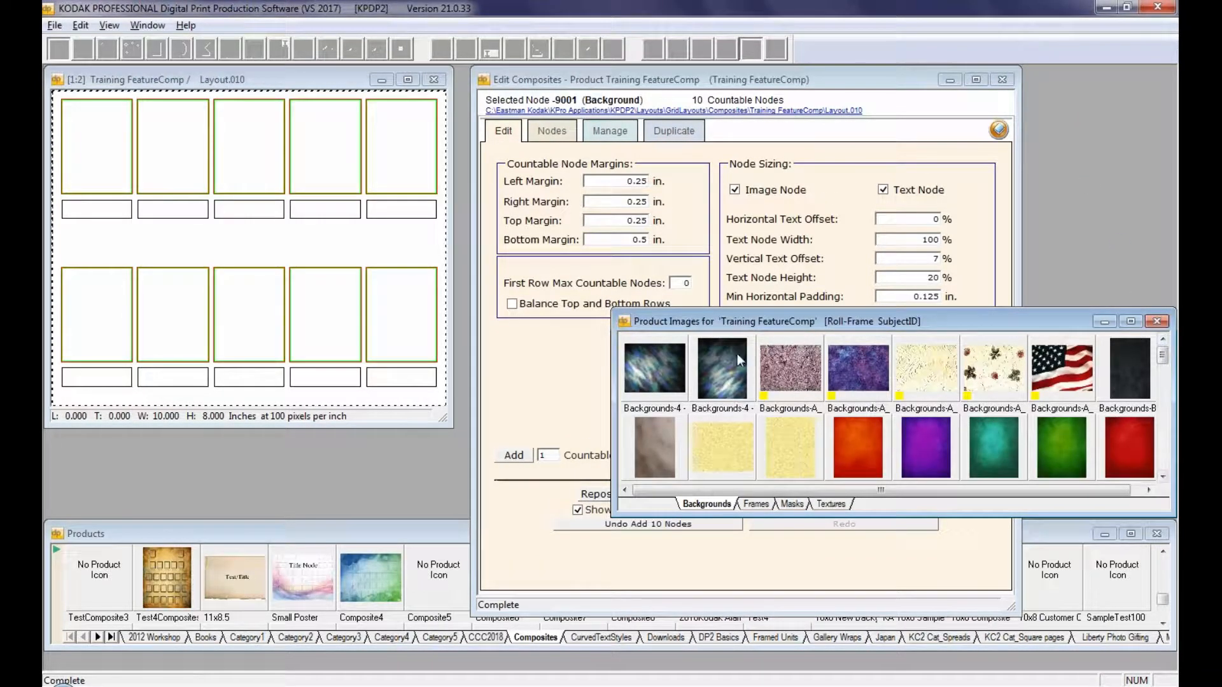
Close the product images window and create a staff row from the five upper-row nodes of Layout.010
{"action": "double_click", "coordinate": [624, 322]}
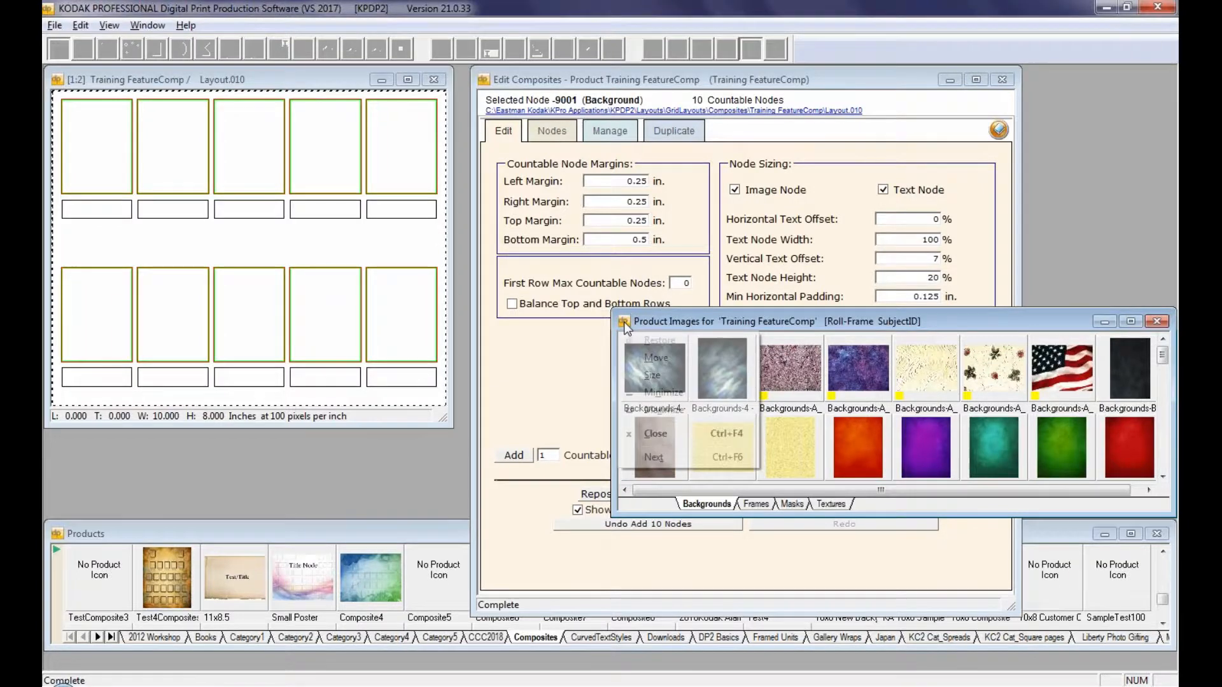
{"action": "left_click", "coordinate": [309, 77]}
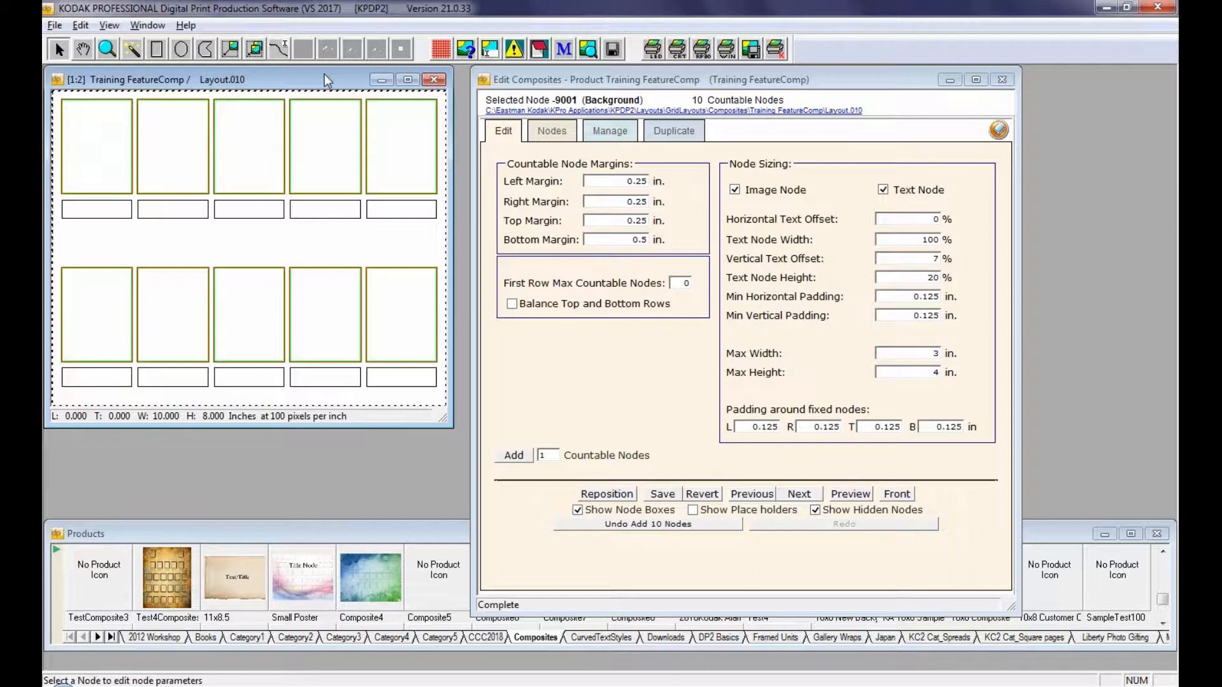
{"action": "left_click", "coordinate": [90, 137]}
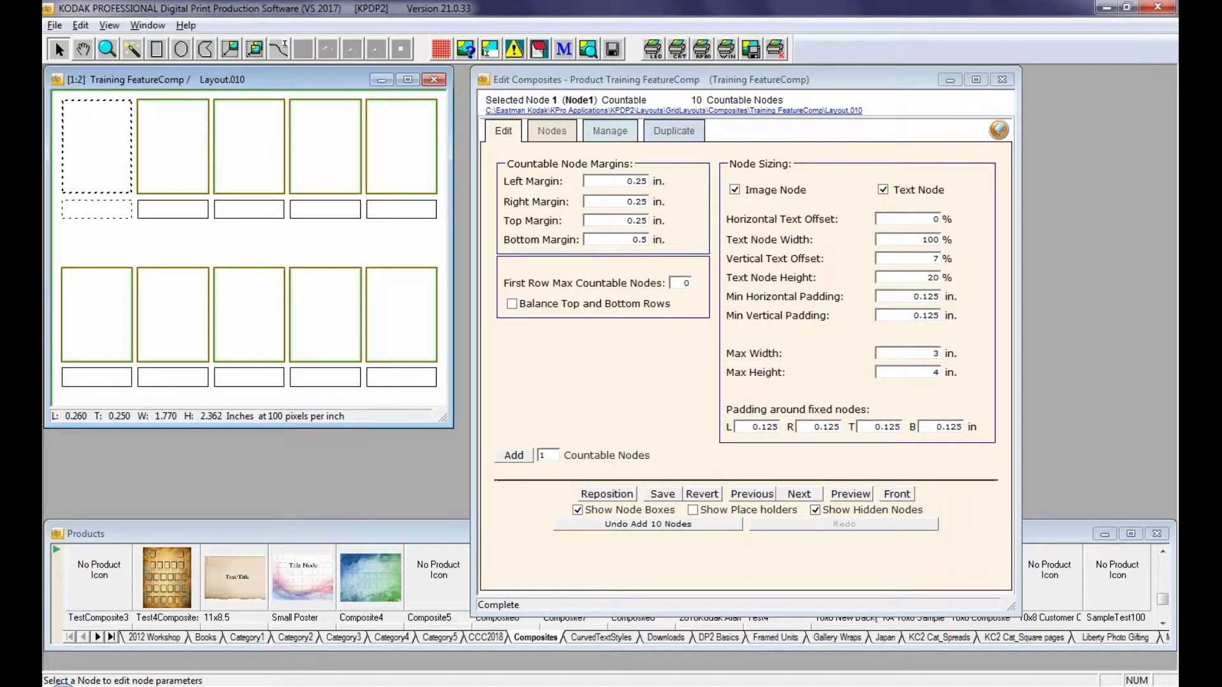
{"action": "left_click", "coordinate": [403, 140], "text": "shift"}
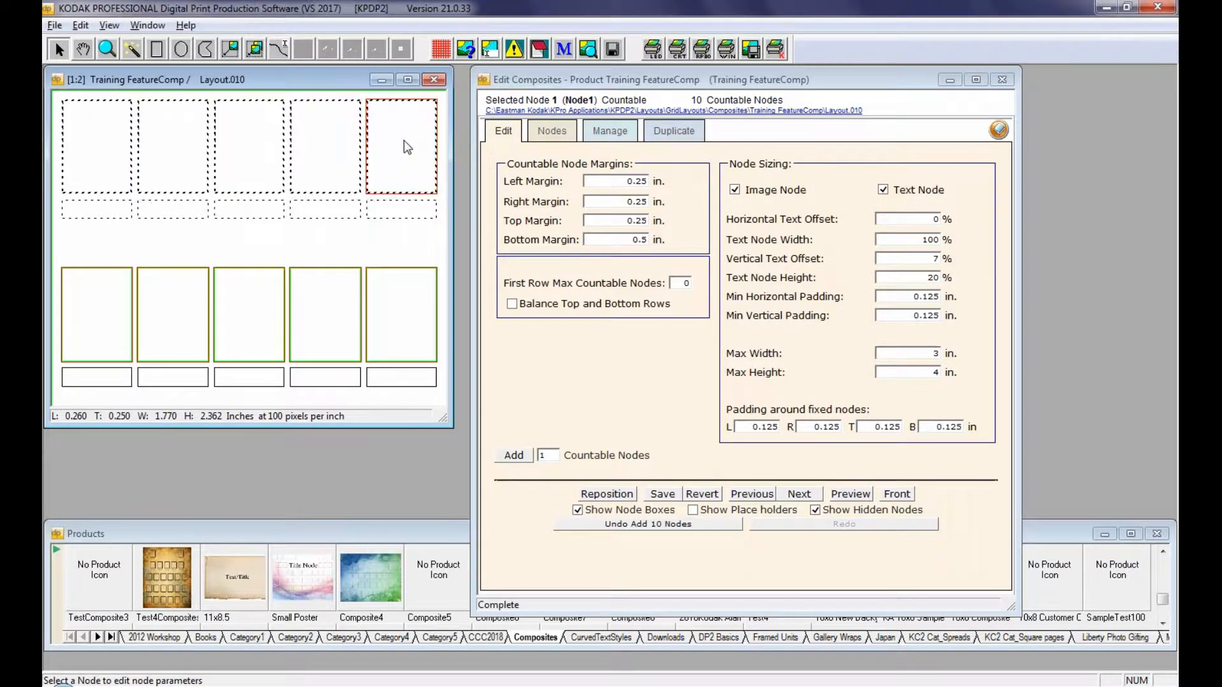
{"action": "left_click", "coordinate": [552, 131]}
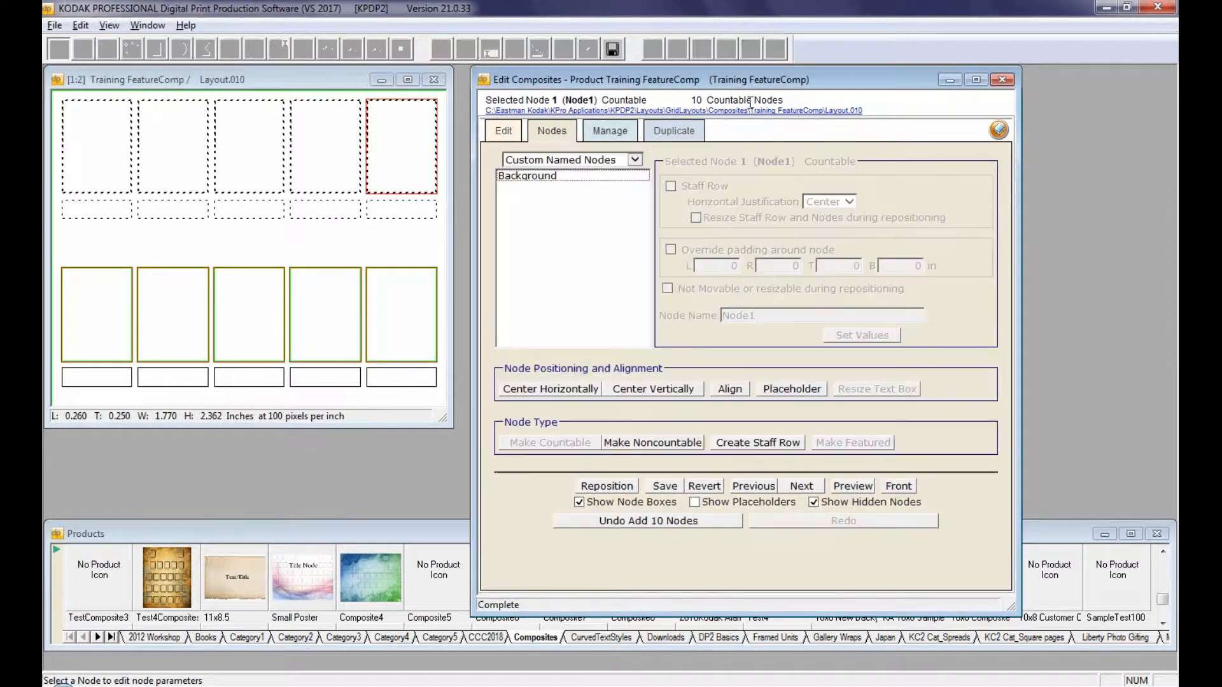
{"action": "left_click", "coordinate": [735, 444]}
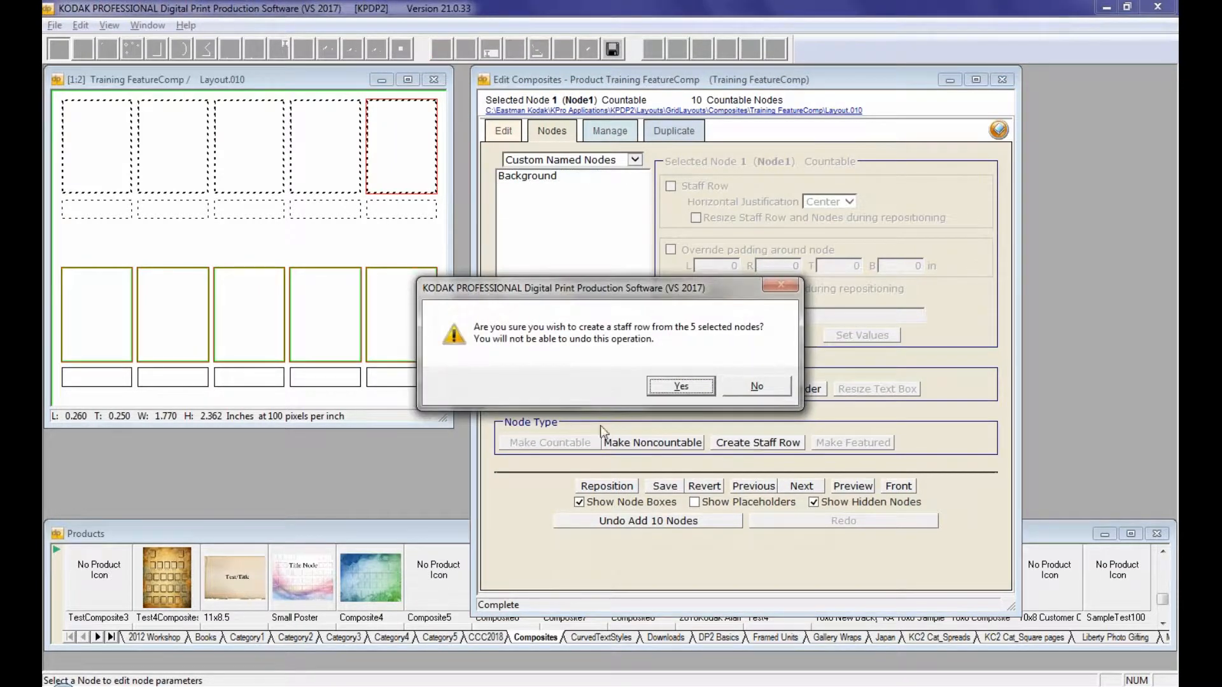
{"action": "left_click", "coordinate": [690, 390]}
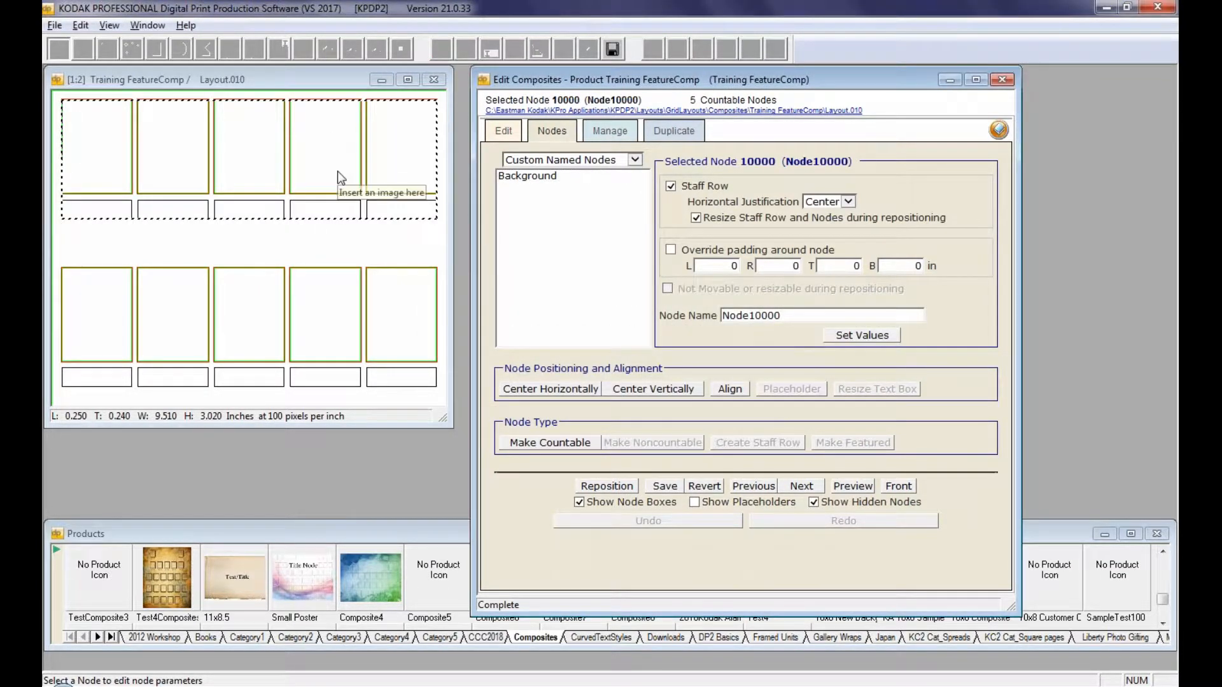
Make the first node of the lower row the featured node
{"action": "left_click", "coordinate": [169, 238]}
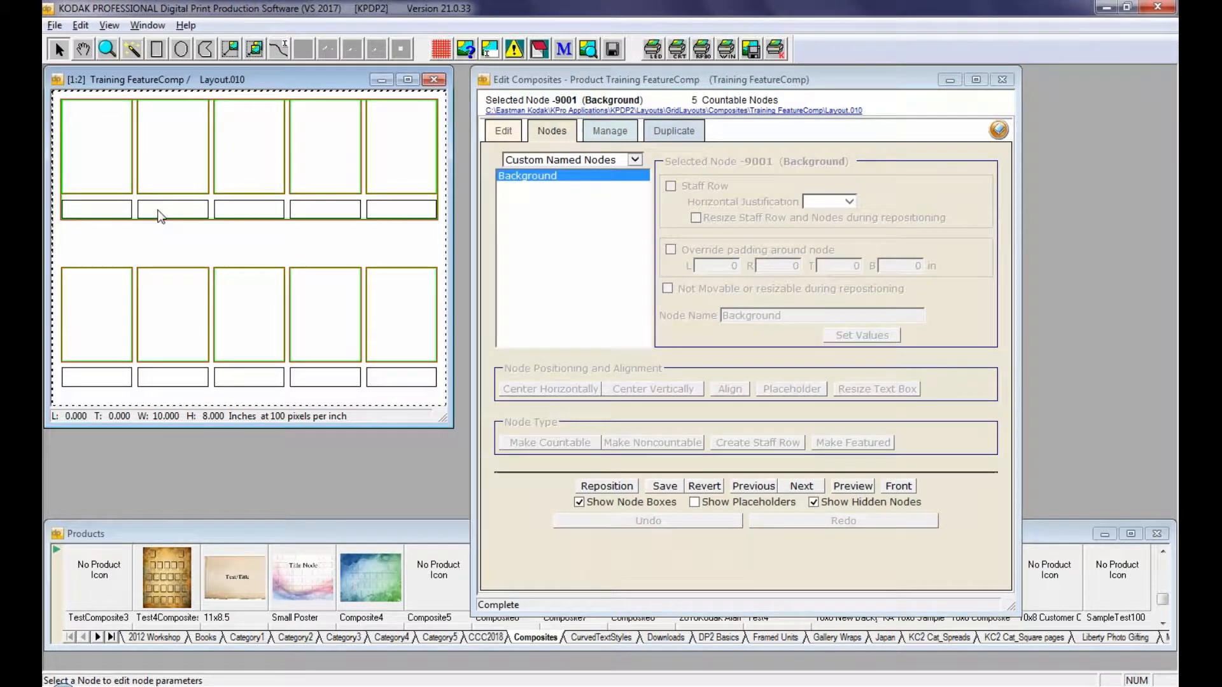
{"action": "left_click", "coordinate": [97, 299]}
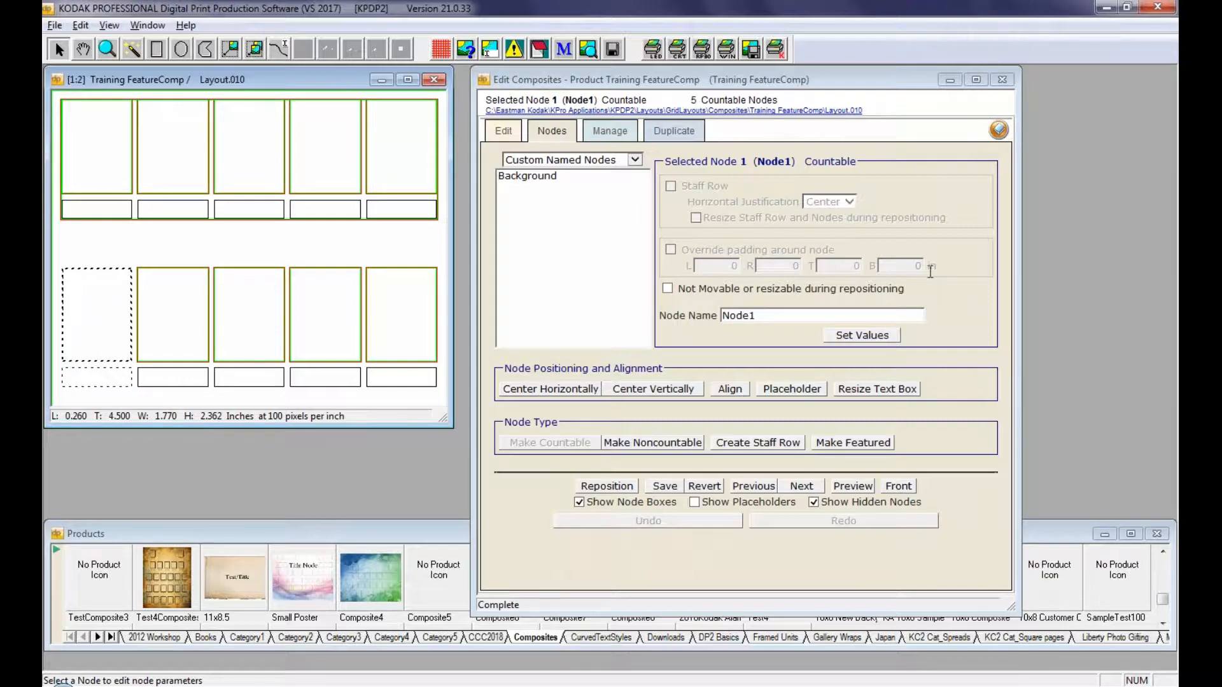
{"action": "left_click", "coordinate": [842, 445]}
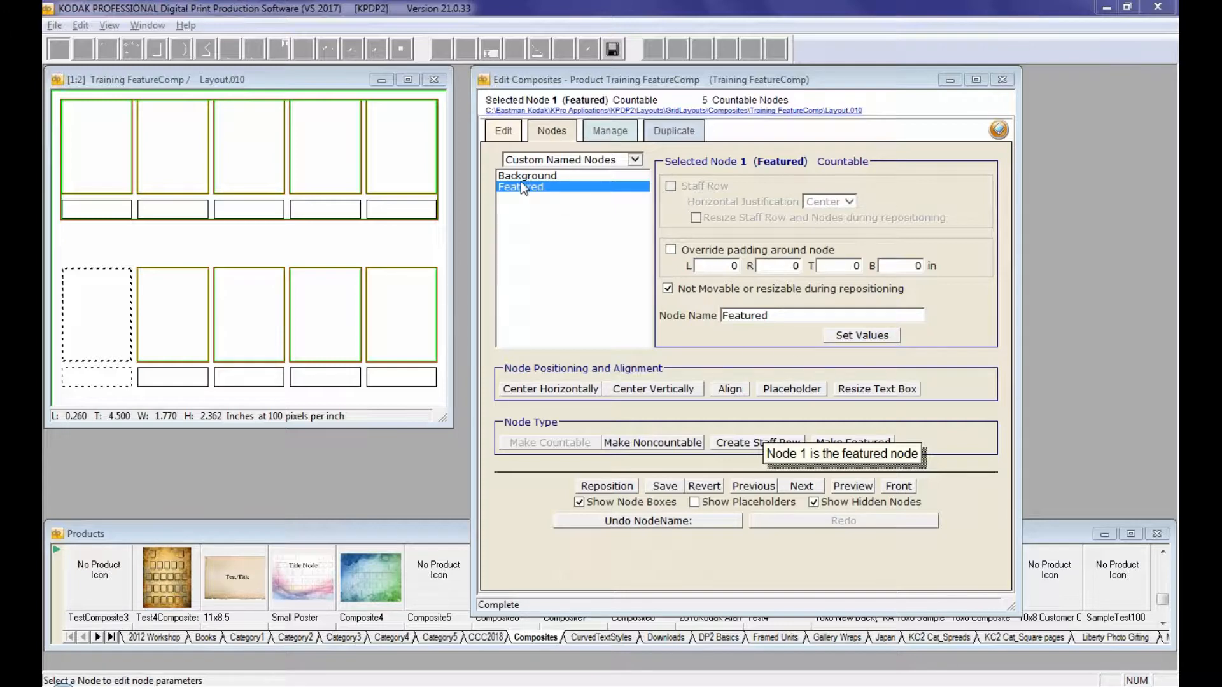
Name the first staff row node Principal
{"action": "left_click", "coordinate": [108, 140]}
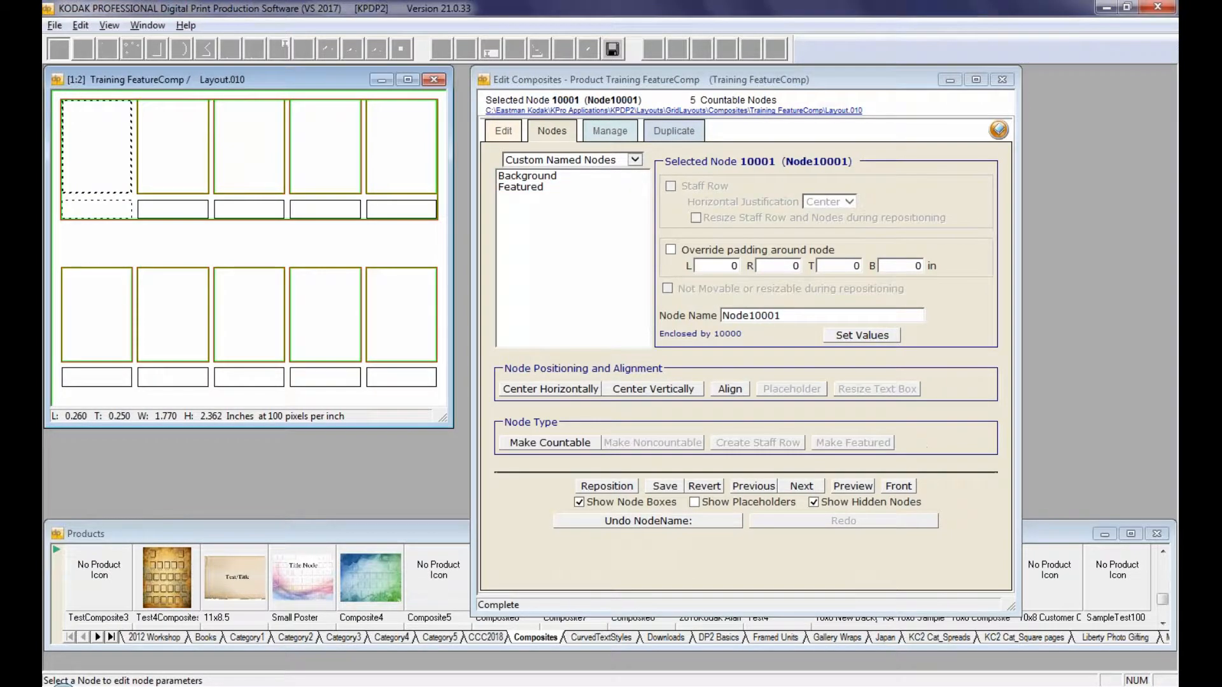
{"action": "double_click", "coordinate": [787, 318]}
{"action": "type", "text": "P"}
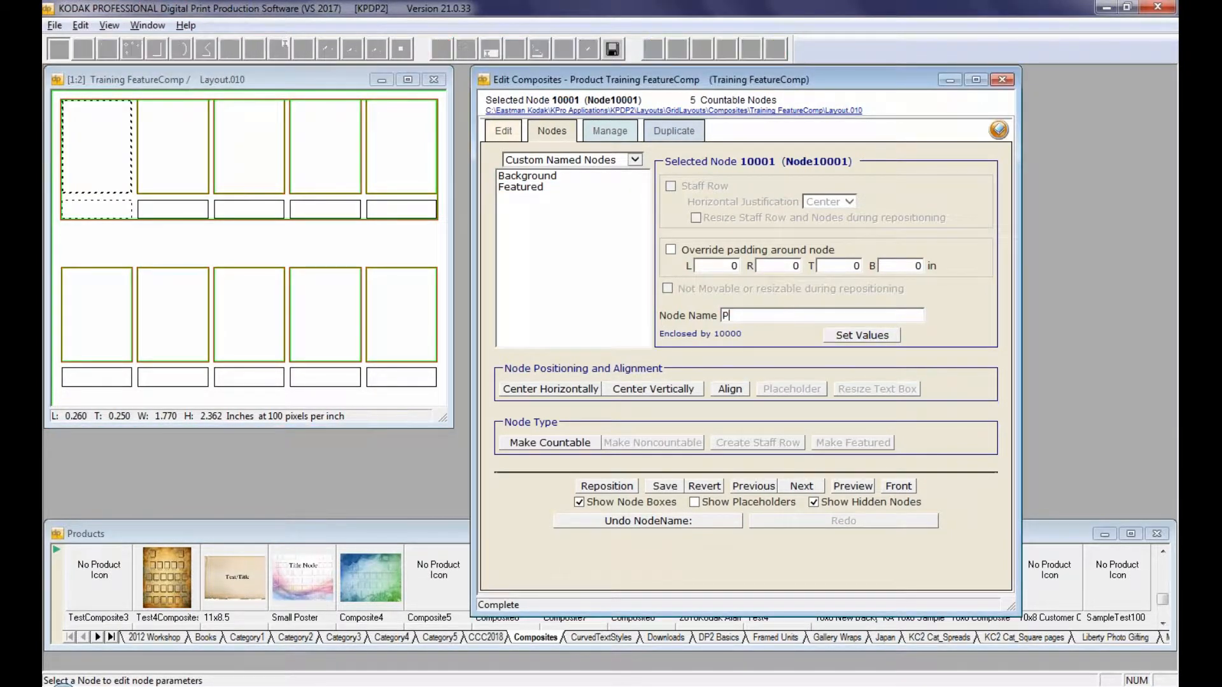
{"action": "type", "text": "rincipal"}
{"action": "left_click", "coordinate": [848, 342]}
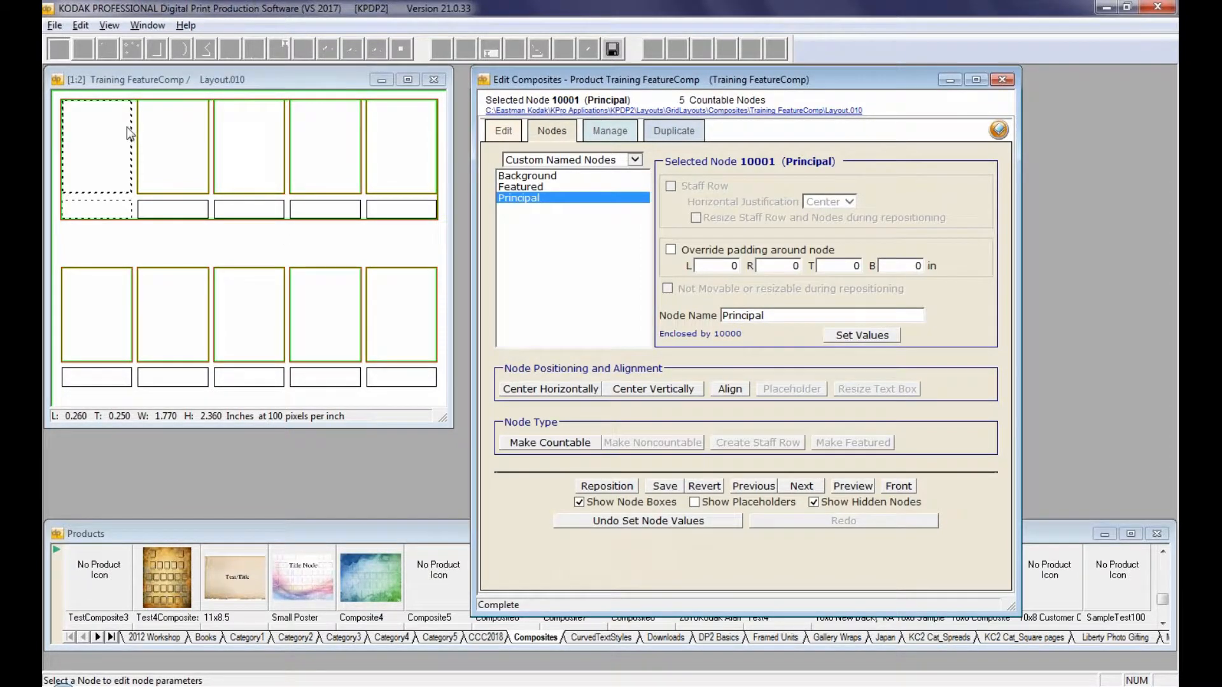
Name the second staff row node Asst P
{"action": "left_click", "coordinate": [170, 129]}
{"action": "double_click", "coordinate": [789, 314]}
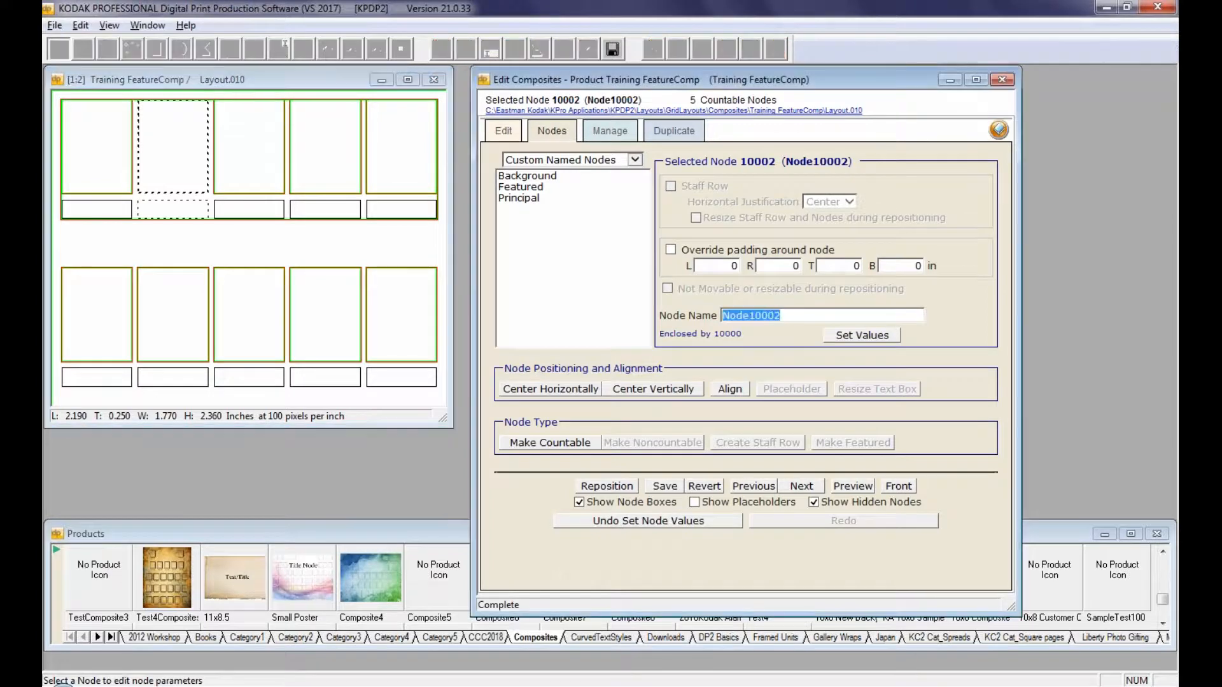
{"action": "type", "text": "Asst P"}
{"action": "left_click", "coordinate": [855, 335]}
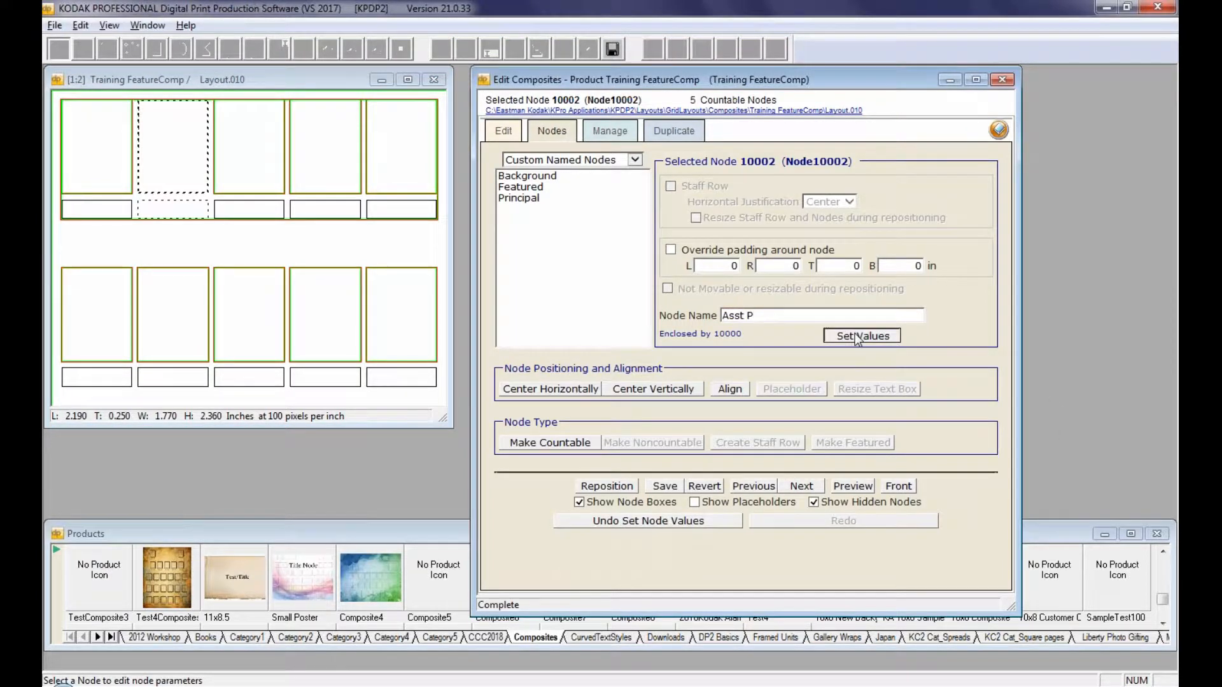
Name the third staff row node Teacher
{"action": "left_click", "coordinate": [246, 126]}
{"action": "double_click", "coordinate": [839, 318]}
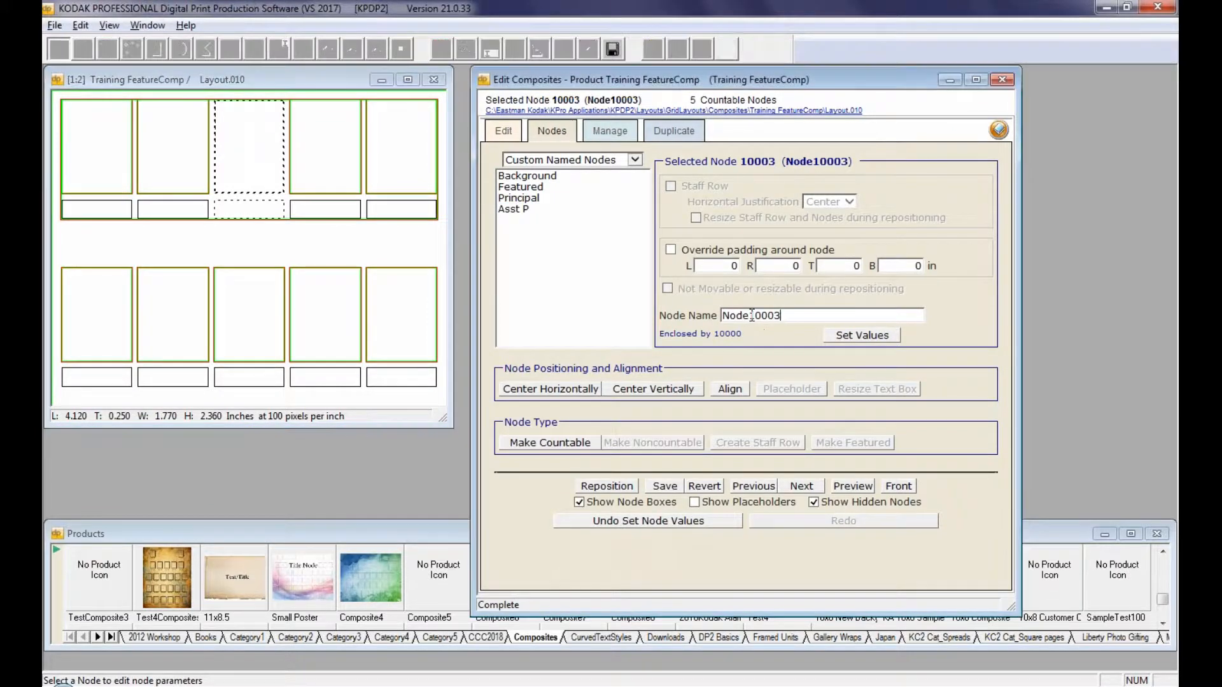
{"action": "type", "text": "Teacher"}
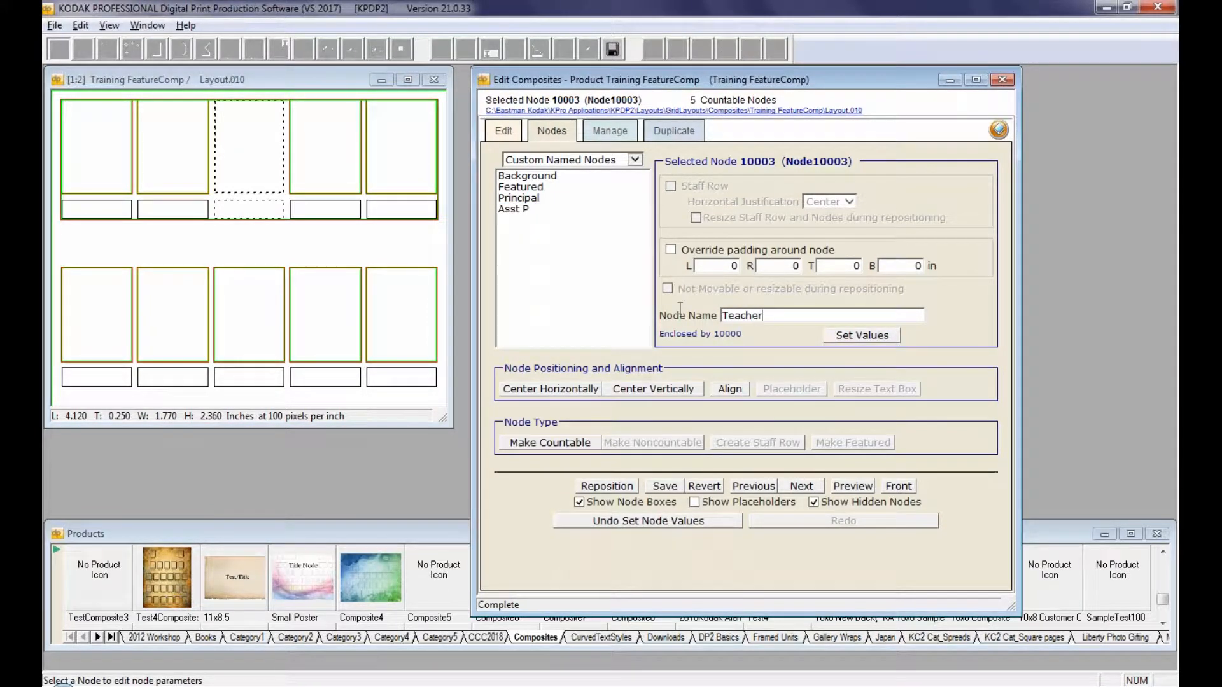
{"action": "left_click", "coordinate": [876, 338]}
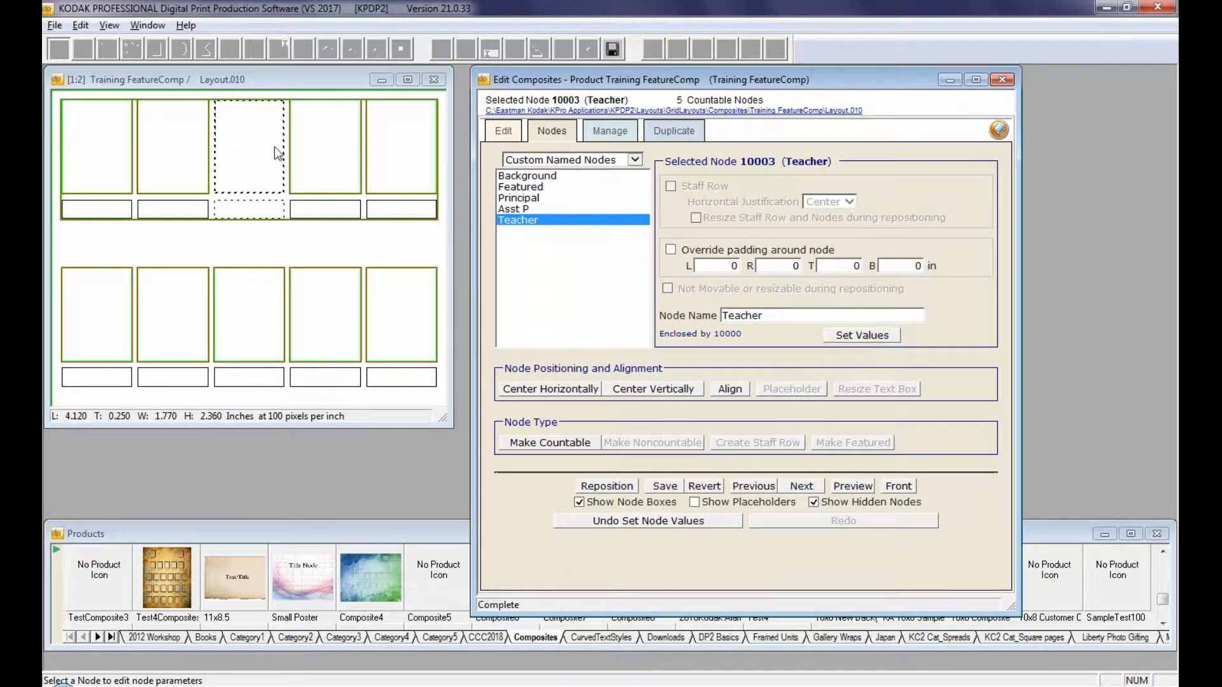
Name the fourth staff row node T2
{"action": "left_click", "coordinate": [313, 107]}
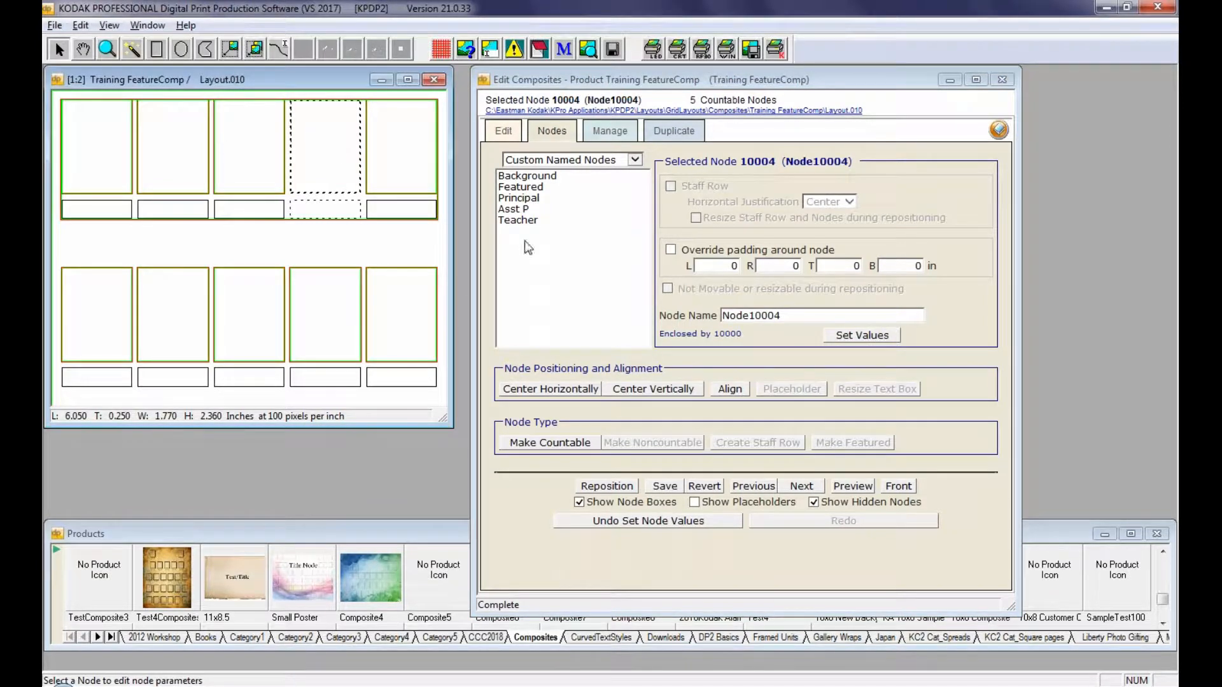
{"action": "left_click", "coordinate": [786, 315]}
{"action": "double_click", "coordinate": [786, 315]}
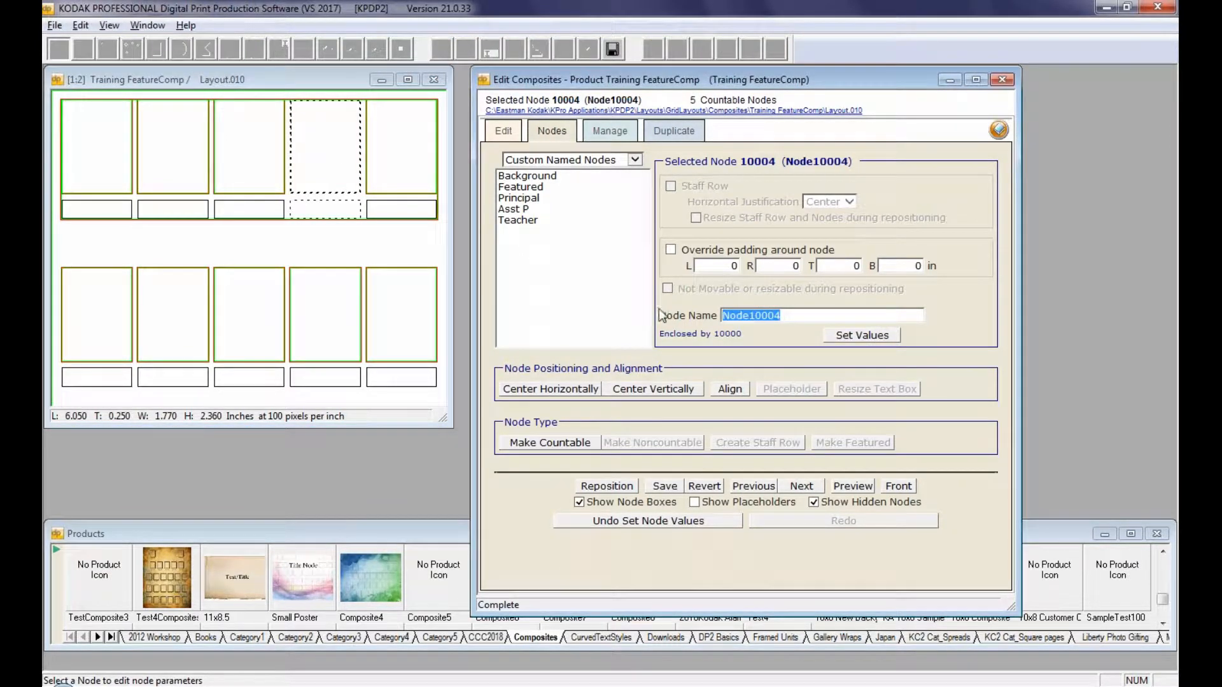
{"action": "type", "text": "T1"}
{"action": "left_click", "coordinate": [838, 337]}
{"action": "double_click", "coordinate": [729, 315]}
{"action": "type", "text": "T2"}
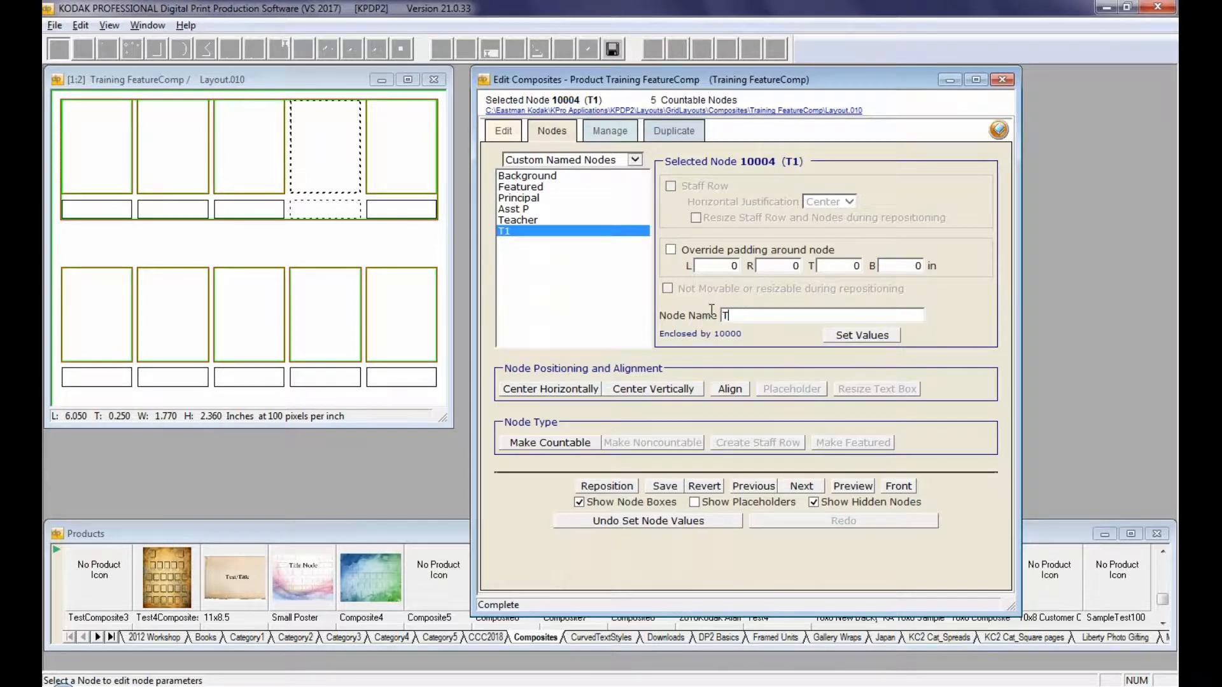
{"action": "left_click", "coordinate": [856, 337]}
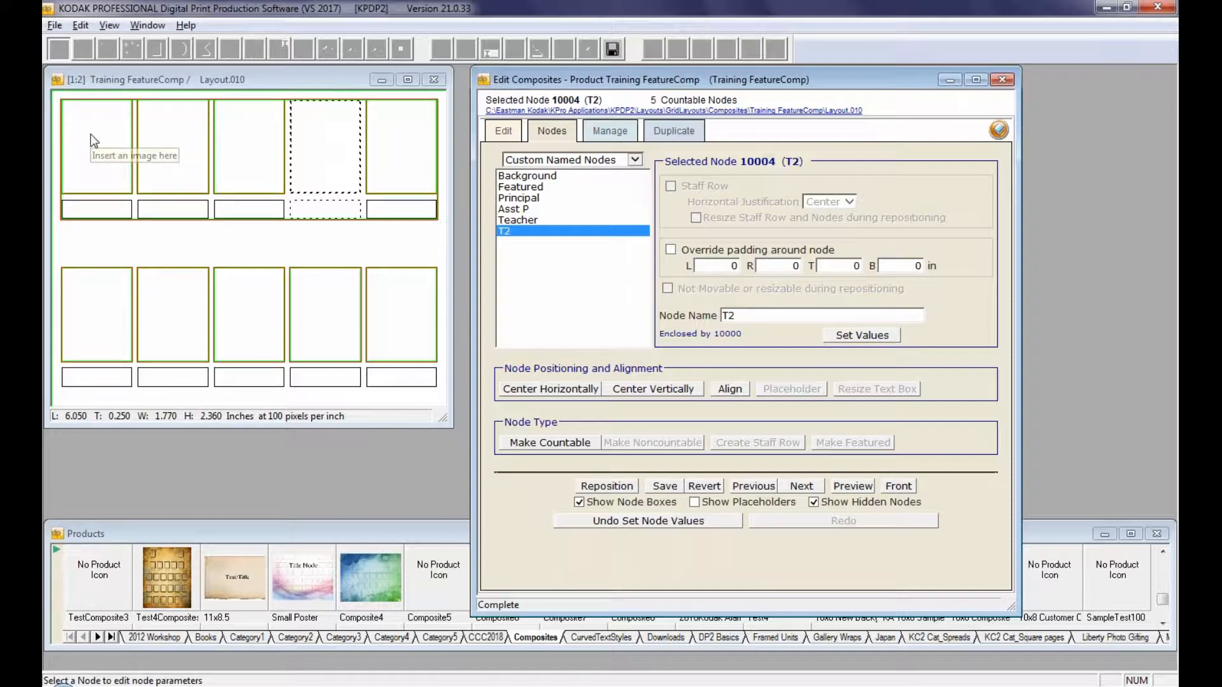
List all nodes and examine the names of the staff row, the featured node and the individual nodes in both rows
{"action": "left_click", "coordinate": [634, 161]}
{"action": "left_click", "coordinate": [546, 180]}
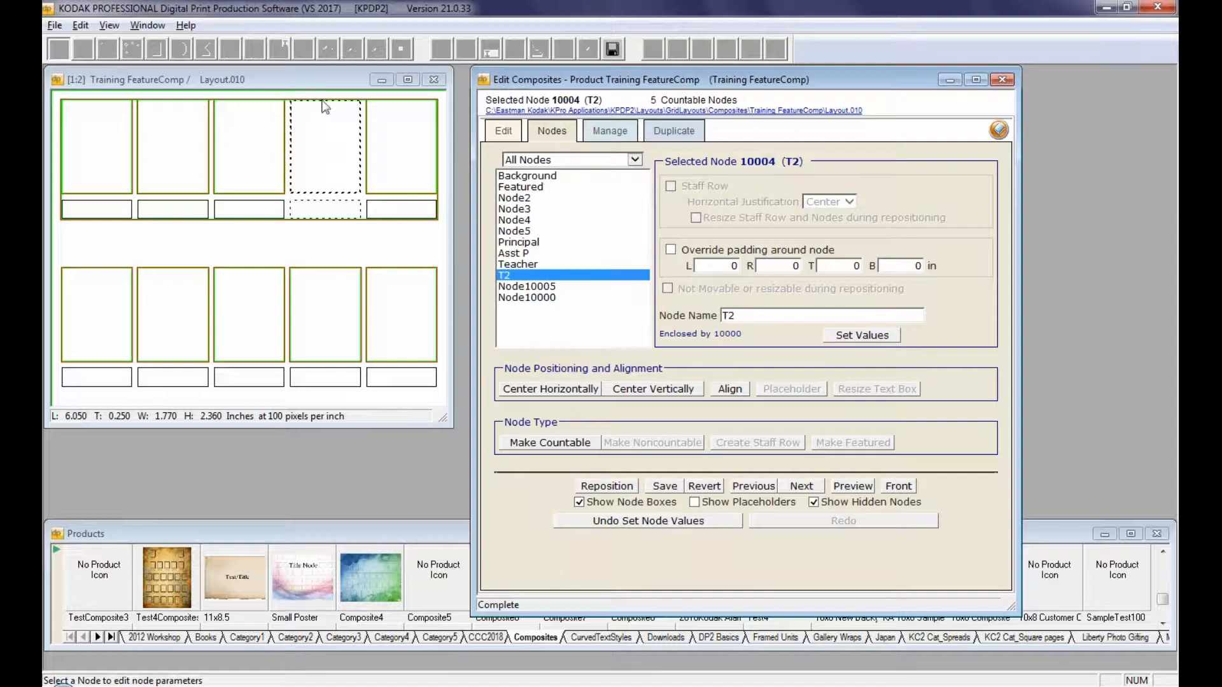
{"action": "left_click", "coordinate": [363, 99]}
{"action": "left_click", "coordinate": [362, 101]}
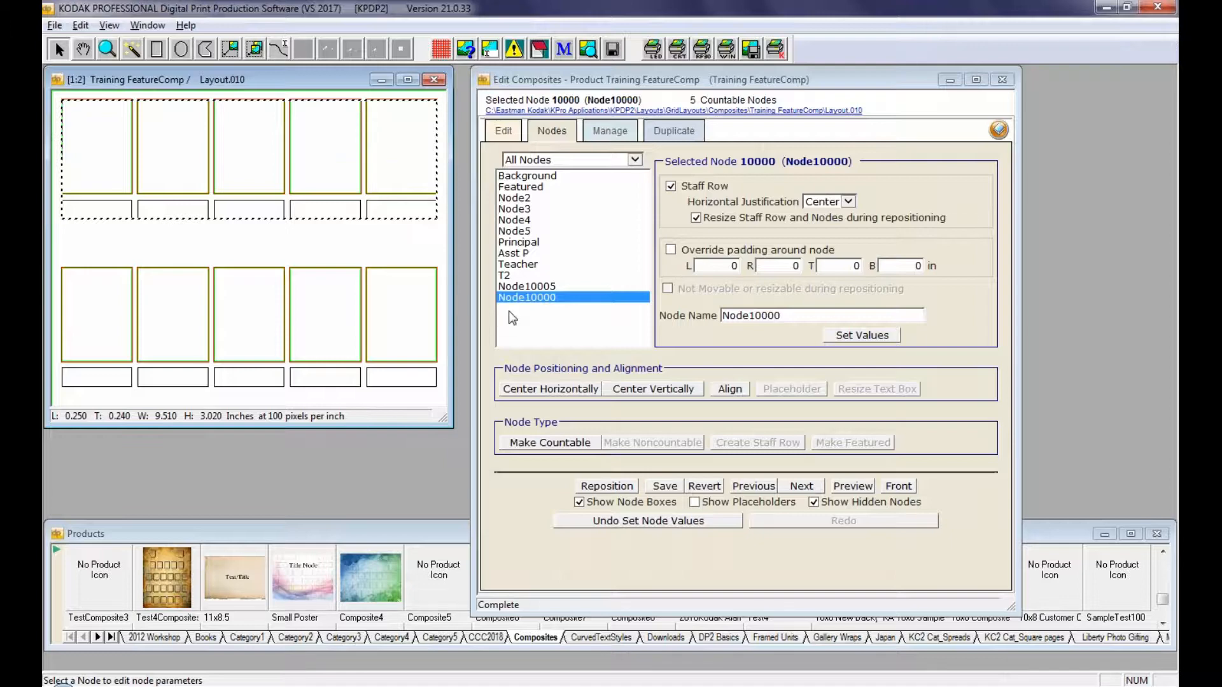
{"action": "left_click", "coordinate": [125, 286]}
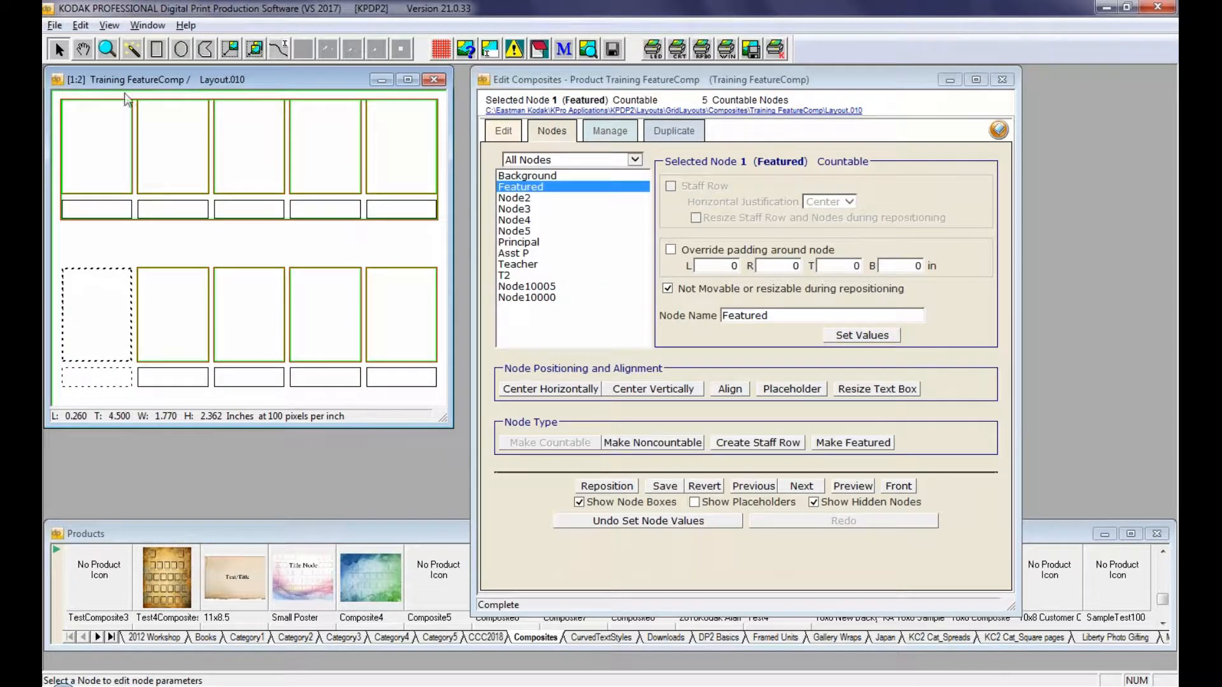
{"action": "left_click", "coordinate": [90, 132]}
{"action": "left_click", "coordinate": [163, 132]}
{"action": "left_click", "coordinate": [228, 132]}
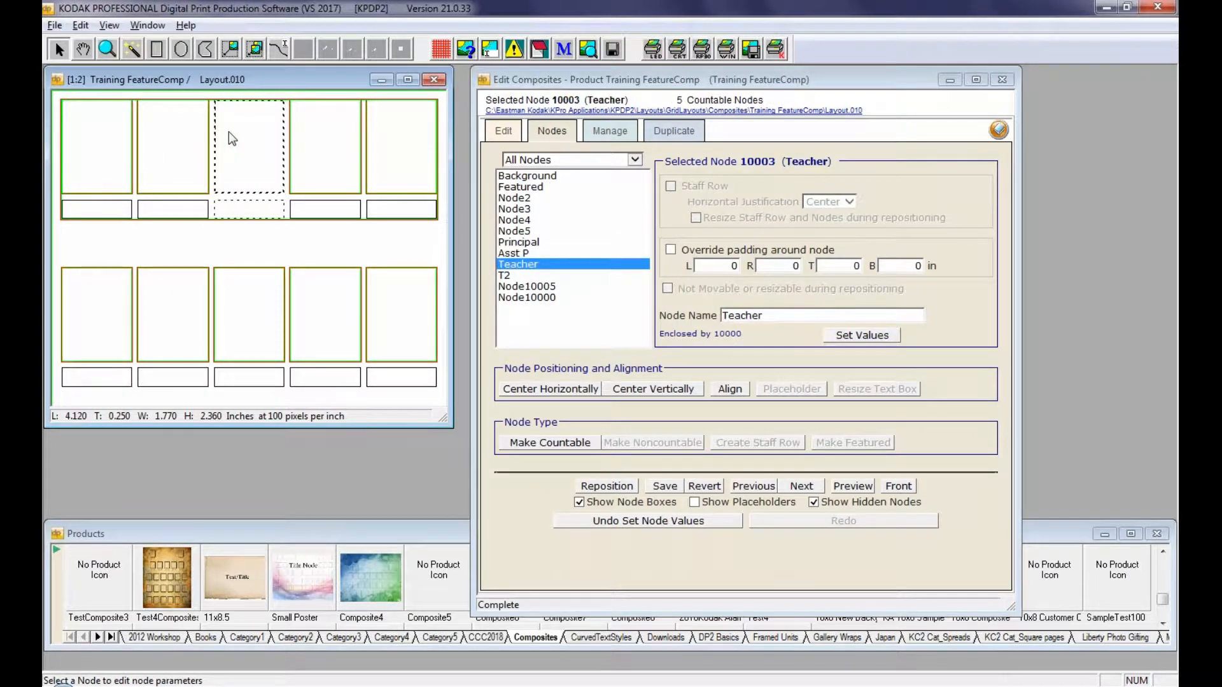
{"action": "left_click", "coordinate": [299, 143]}
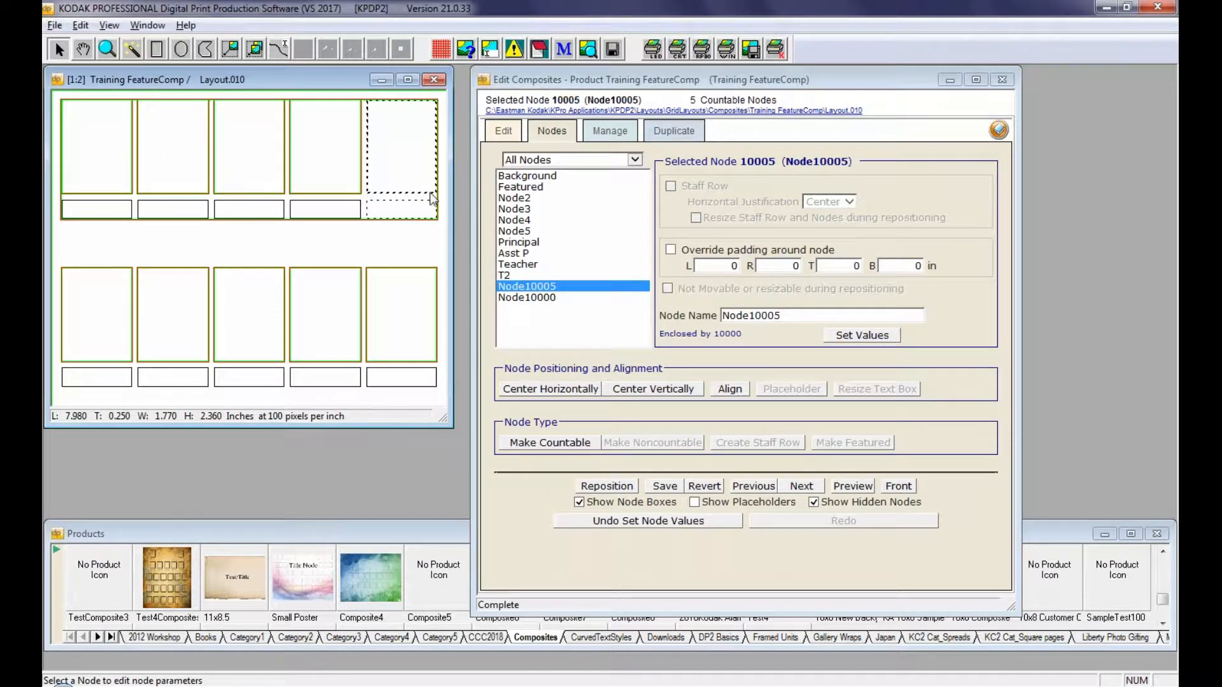
{"action": "left_click", "coordinate": [166, 313]}
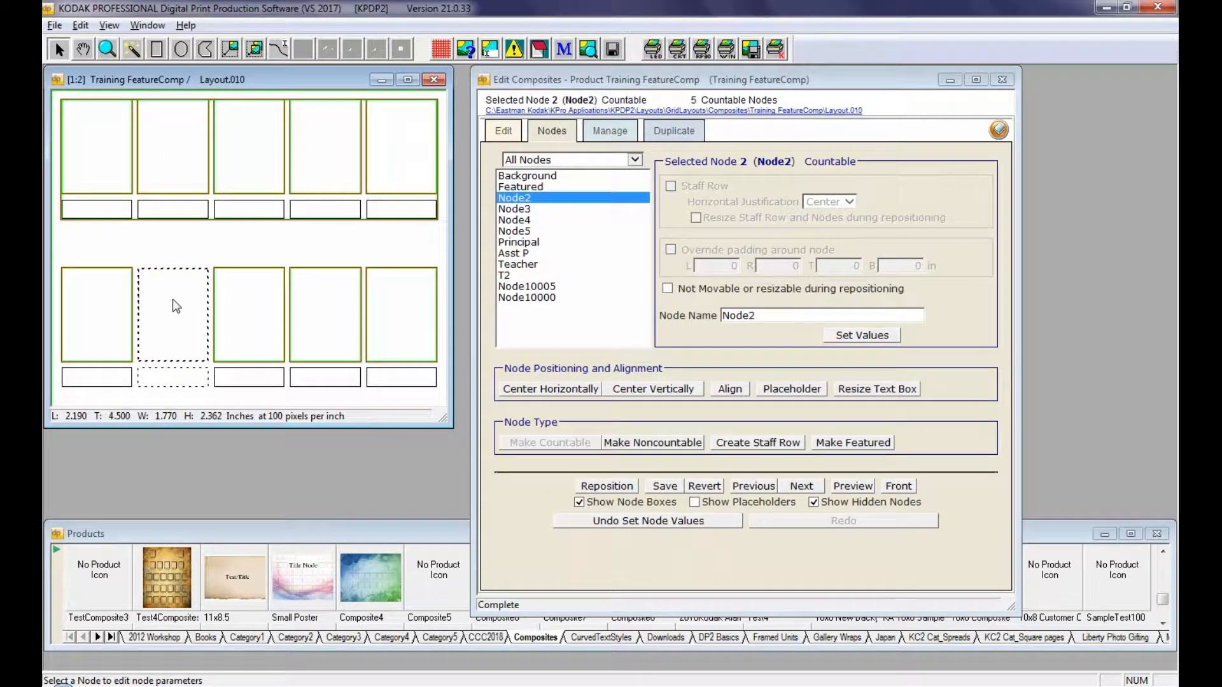
{"action": "left_click", "coordinate": [275, 315]}
{"action": "left_click", "coordinate": [329, 311]}
{"action": "left_click", "coordinate": [383, 306]}
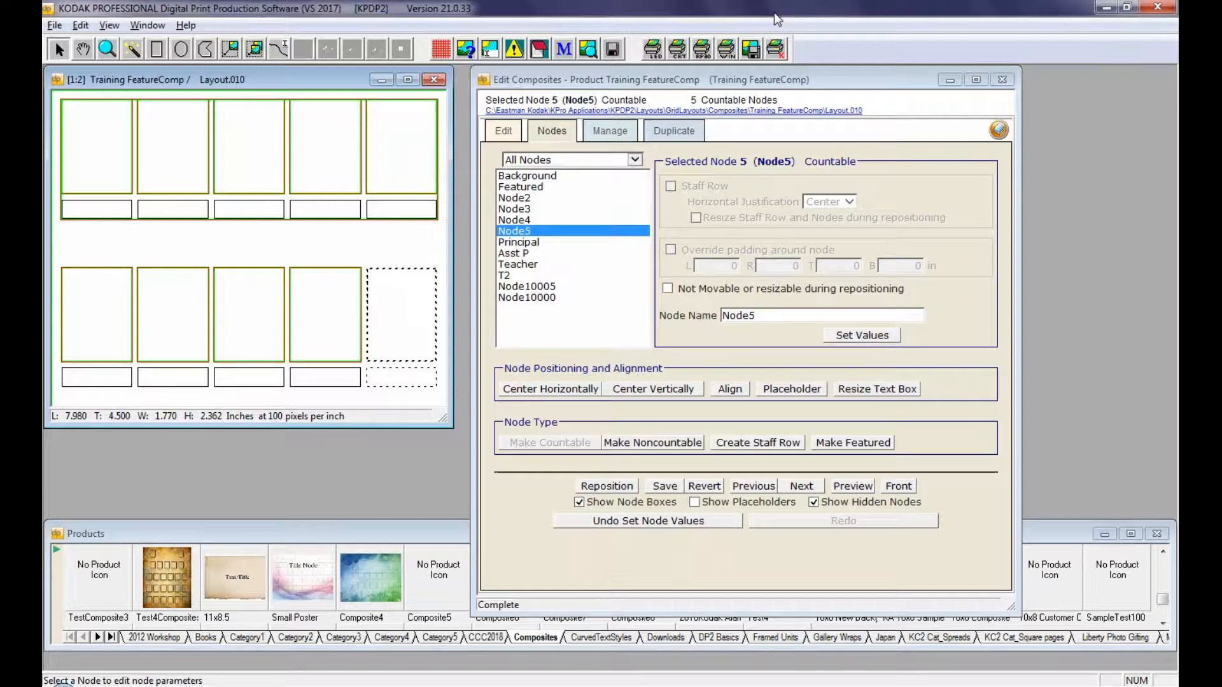
Add five countable nodes to the layout, one at a time
{"action": "left_click", "coordinate": [503, 130]}
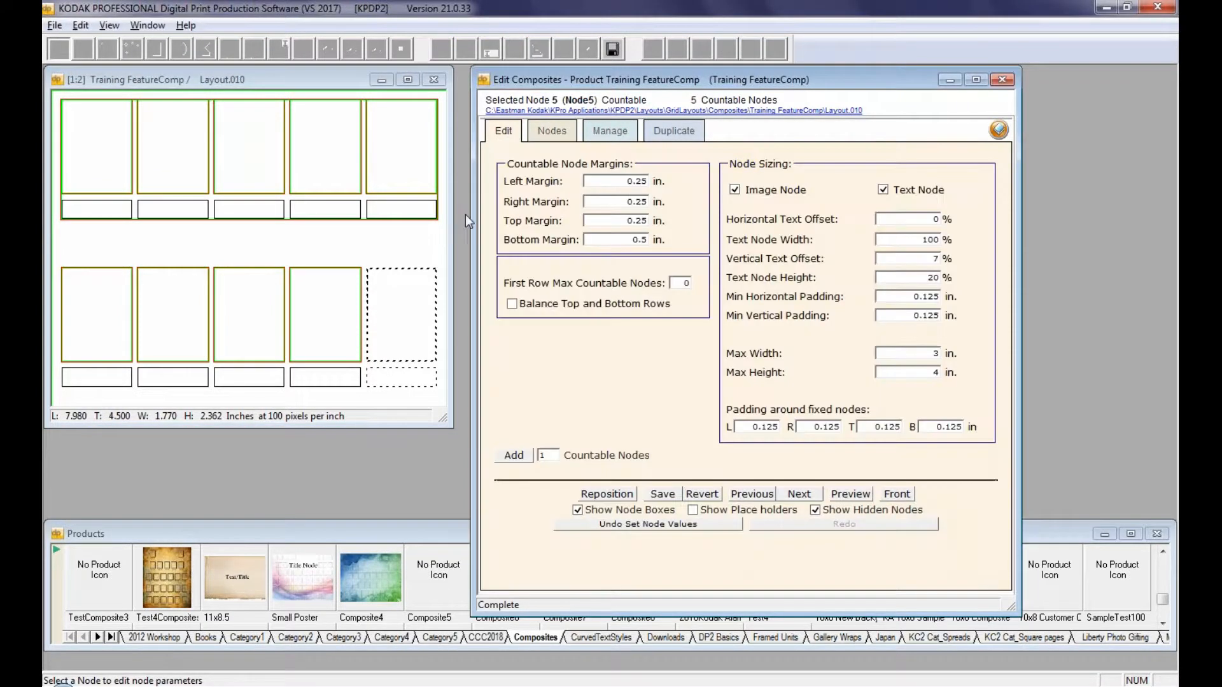
{"action": "left_click", "coordinate": [518, 456]}
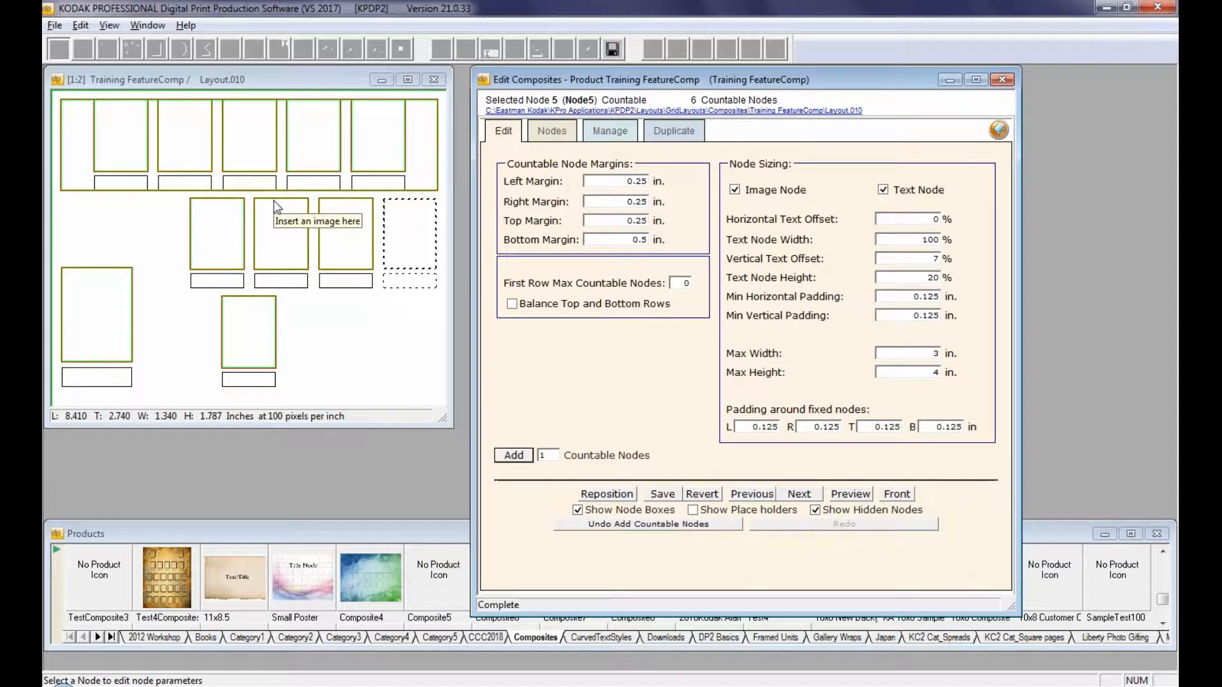
{"action": "left_click", "coordinate": [514, 456]}
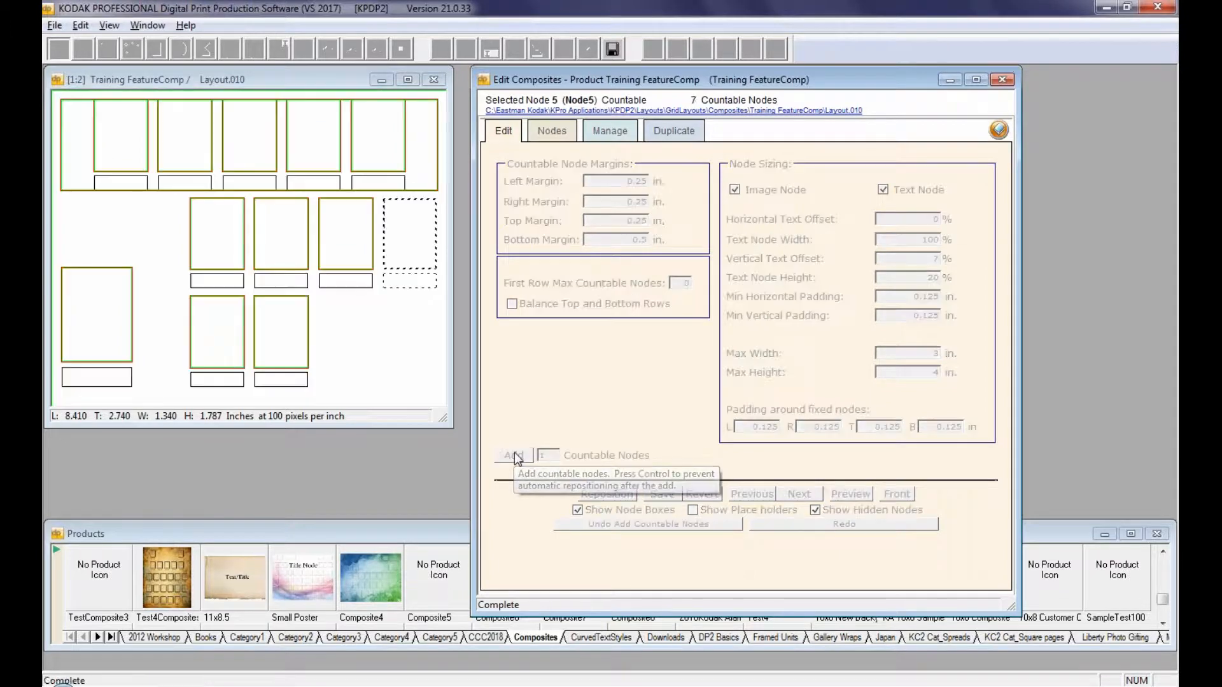
{"action": "left_click", "coordinate": [514, 455]}
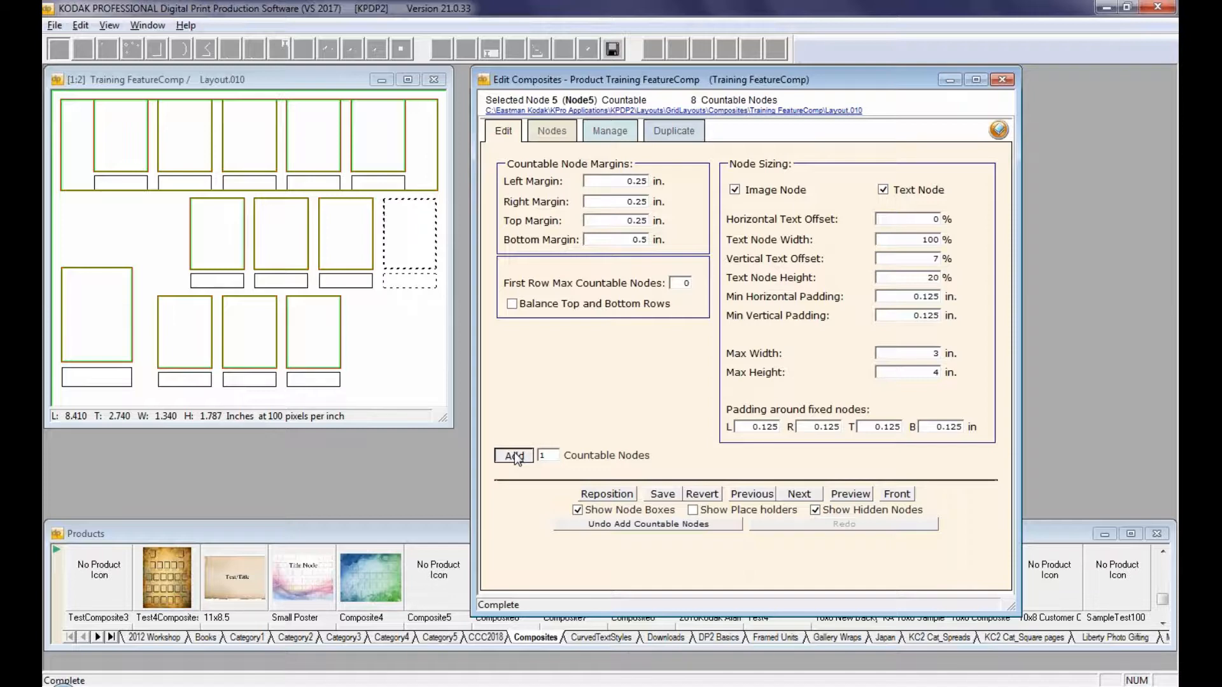
{"action": "left_click", "coordinate": [514, 455]}
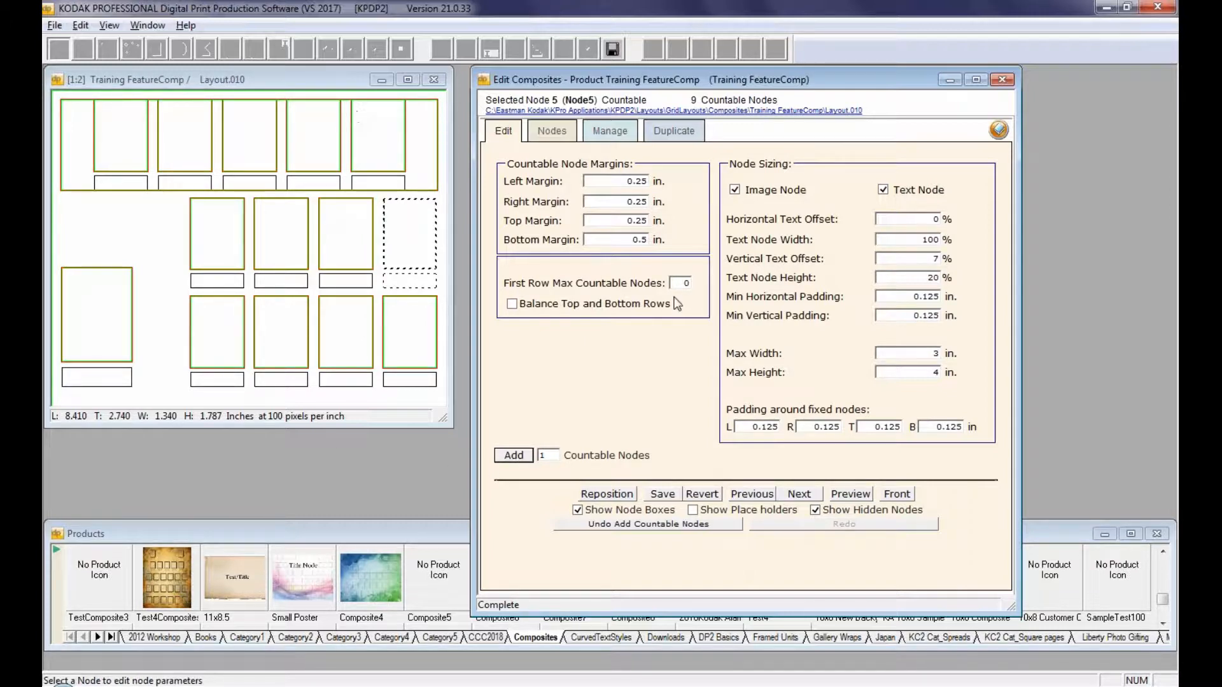
{"action": "left_click", "coordinate": [512, 456]}
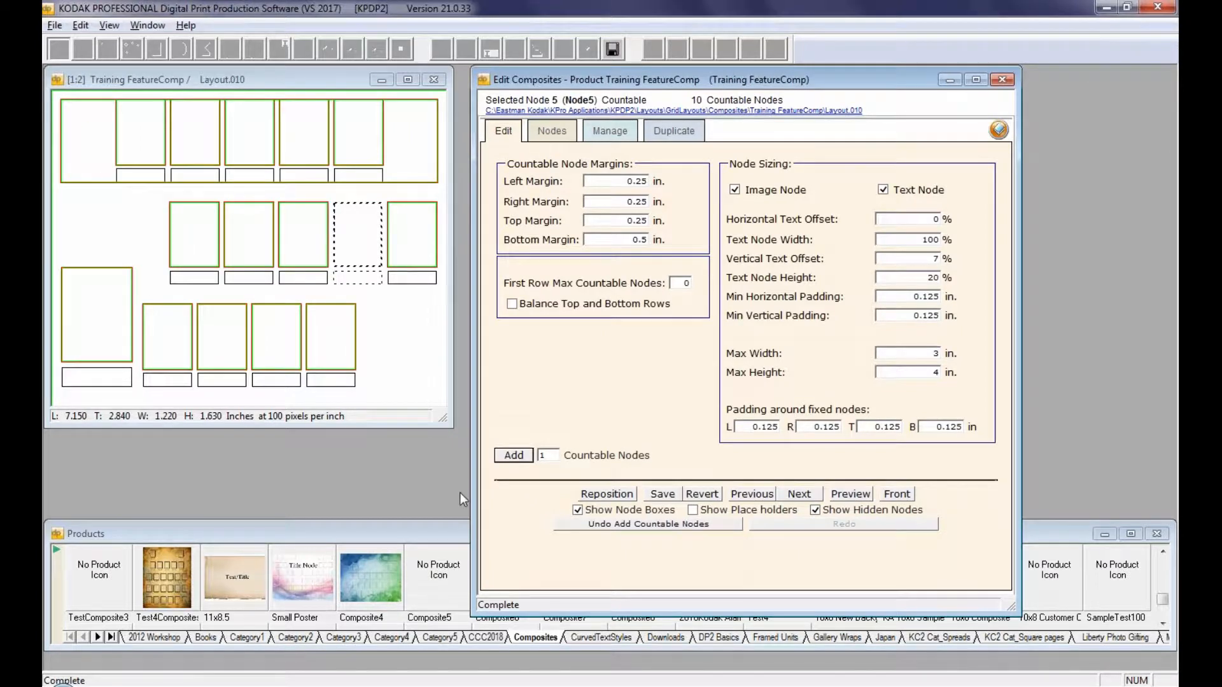
Move the featured node up to just below the staff row, about 0.20 in from the left and 2.60 in from the top
{"action": "left_click", "coordinate": [95, 304]}
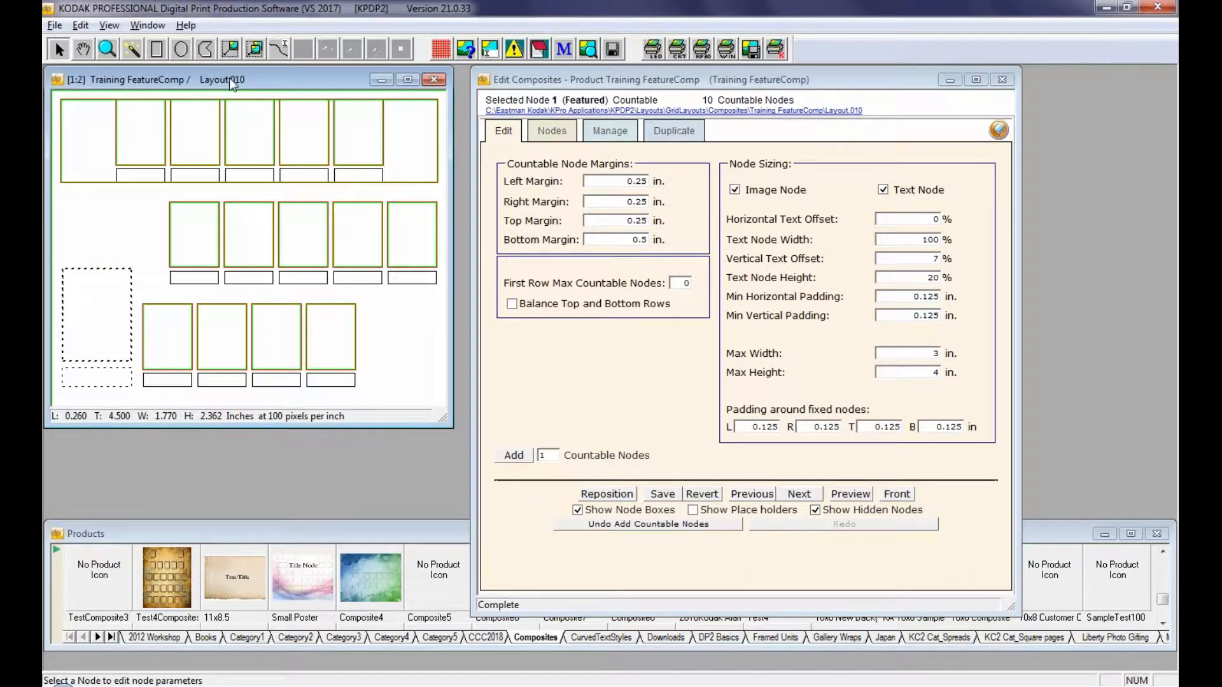
{"action": "left_click", "coordinate": [255, 45]}
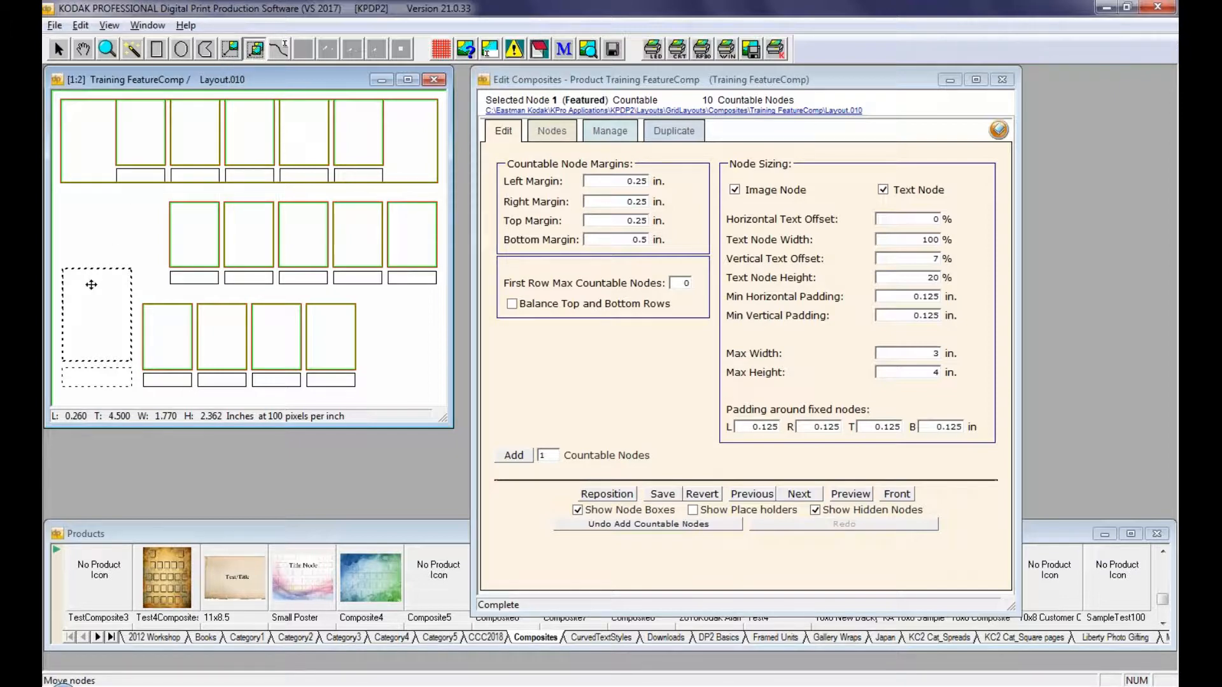
{"action": "left_click_drag", "start_coordinate": [94, 295], "coordinate": [99, 225]}
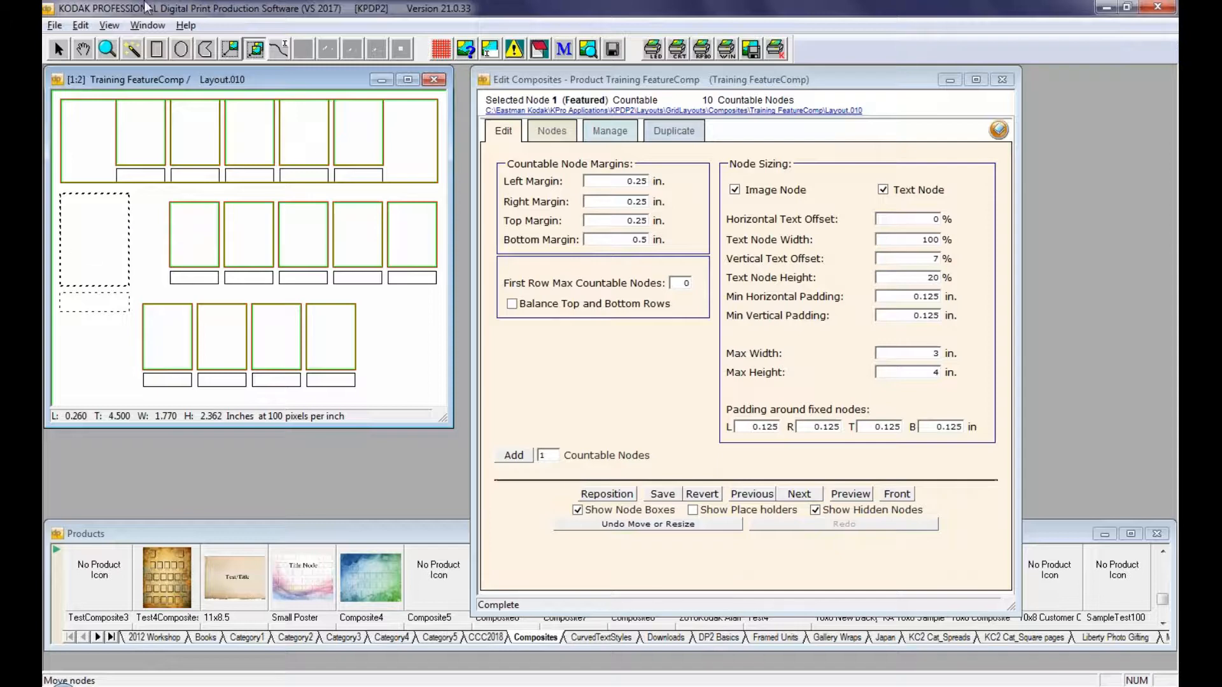
{"action": "left_click", "coordinate": [58, 49]}
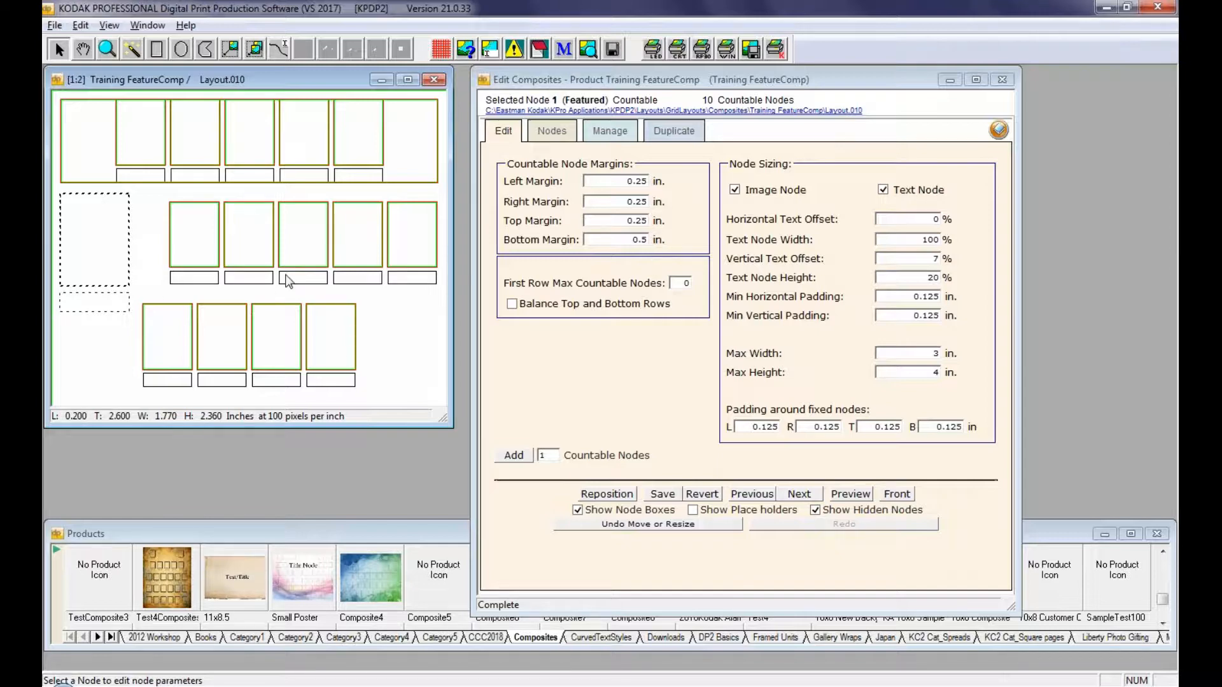
Add one more countable node and delete the last node of the lowest row
{"action": "left_click", "coordinate": [515, 456]}
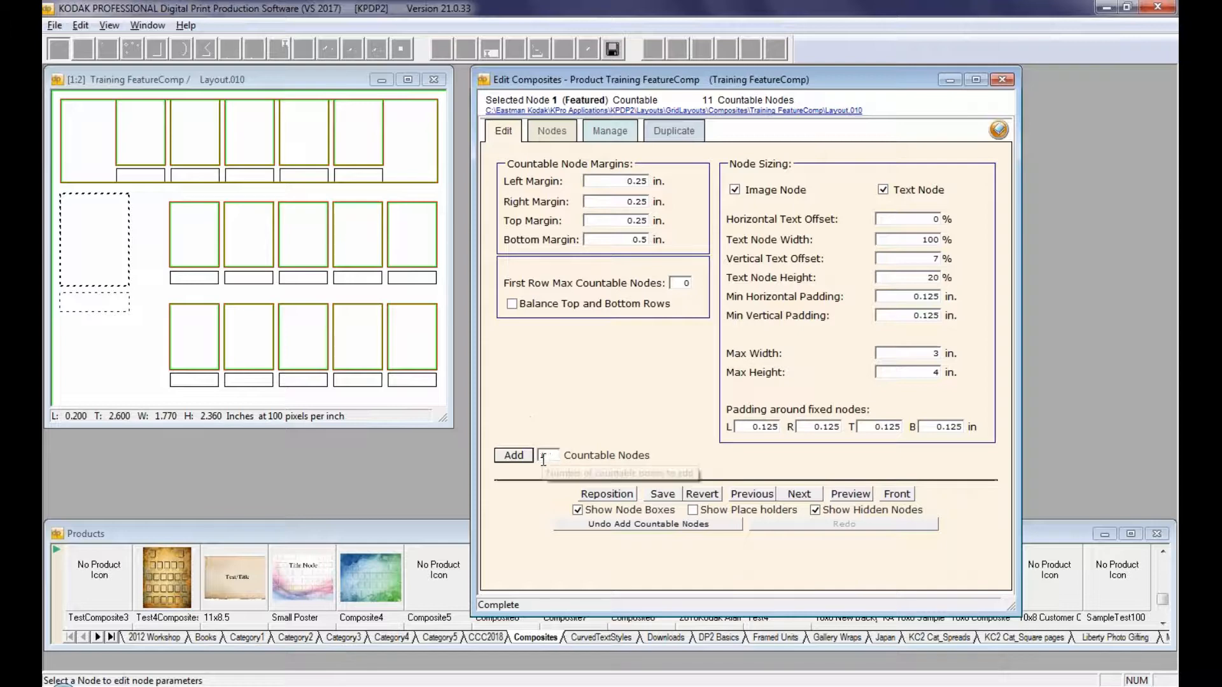
{"action": "left_click", "coordinate": [415, 355]}
{"action": "key", "text": "Delete"}
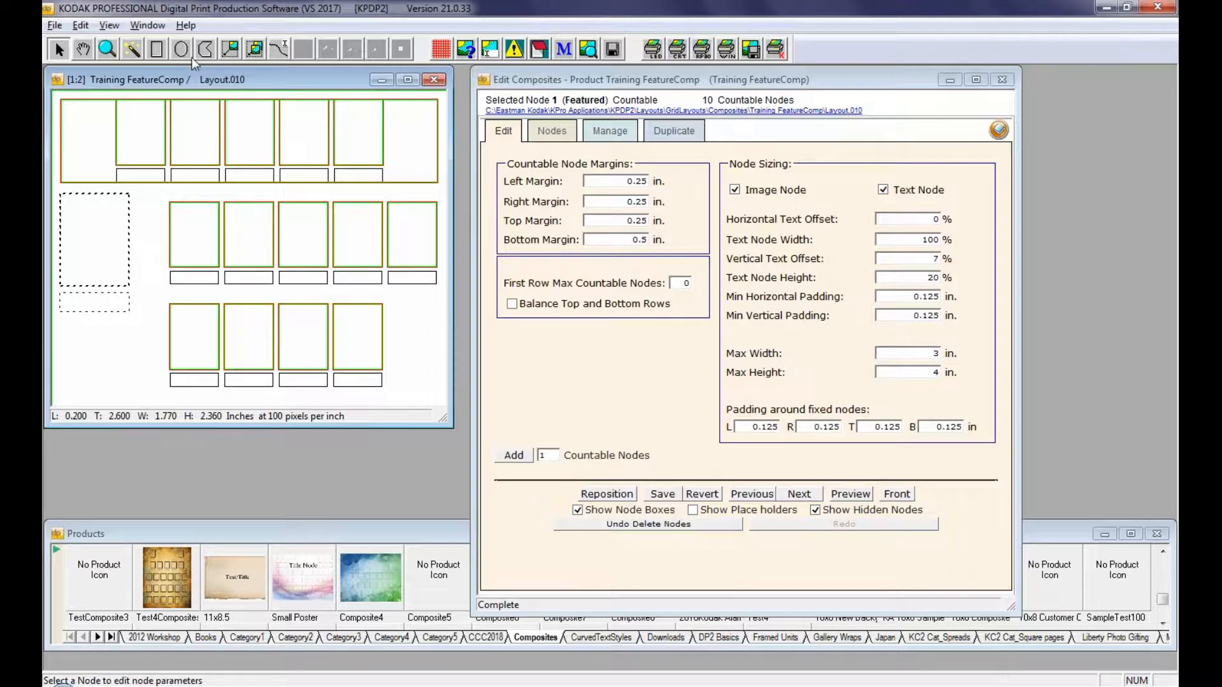
Create a text node from a rectangular selection about 6.04 by 1.44 in, beside the featured node and below the staff row
{"action": "left_click", "coordinate": [159, 49]}
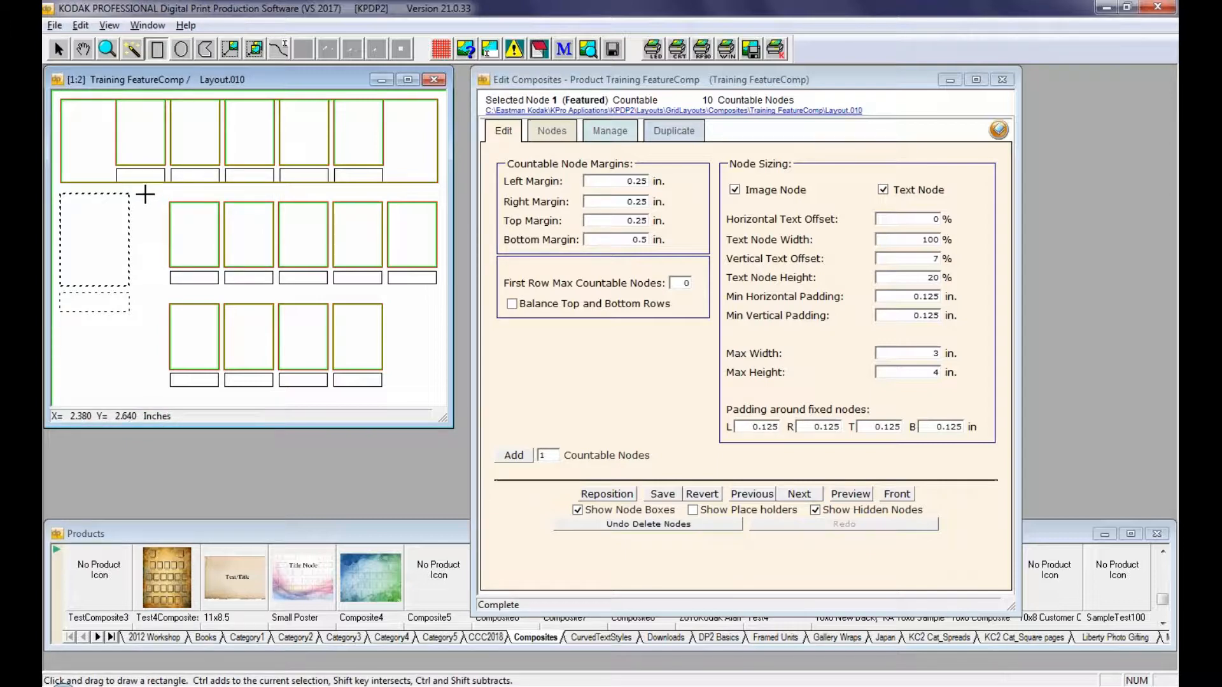
{"action": "left_click_drag", "start_coordinate": [158, 213], "coordinate": [384, 252]}
{"action": "right_click", "coordinate": [162, 213]}
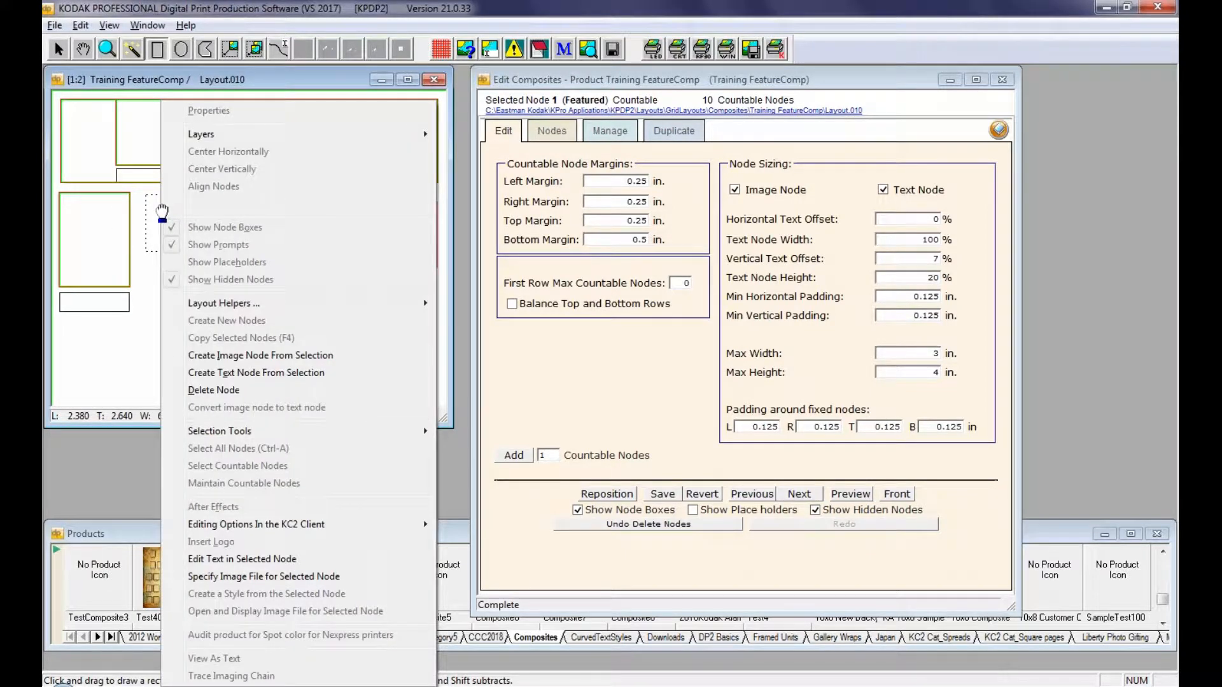
{"action": "left_click", "coordinate": [244, 372]}
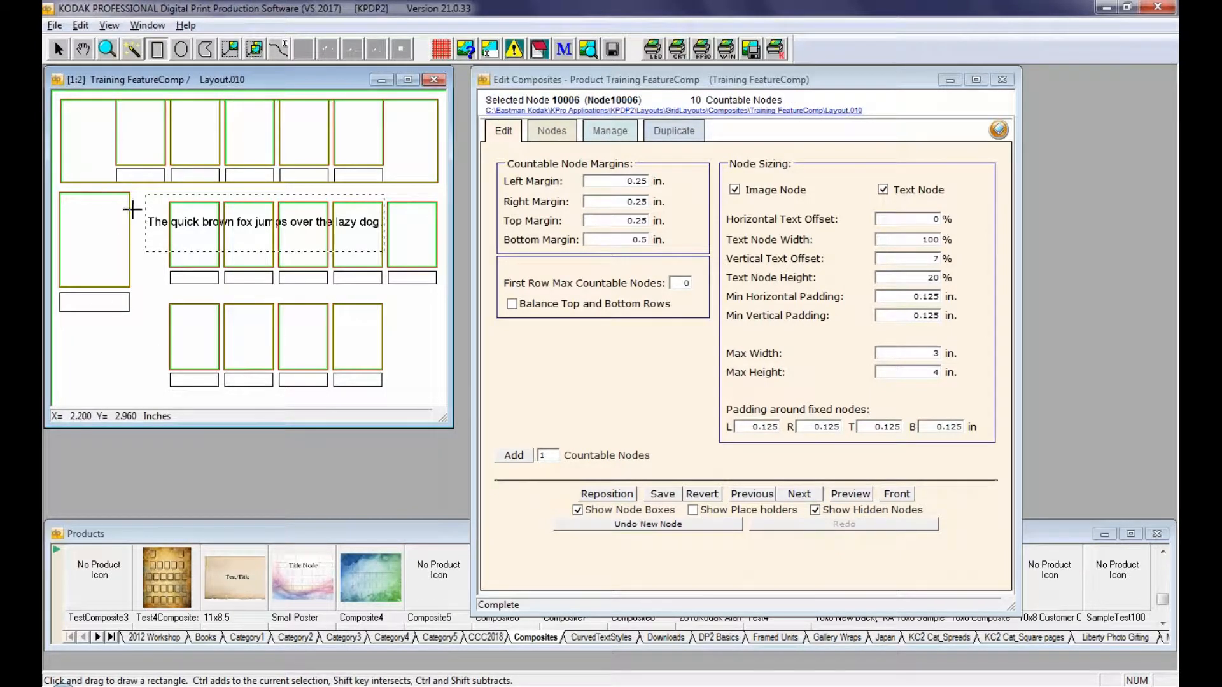
{"action": "left_click", "coordinate": [62, 51]}
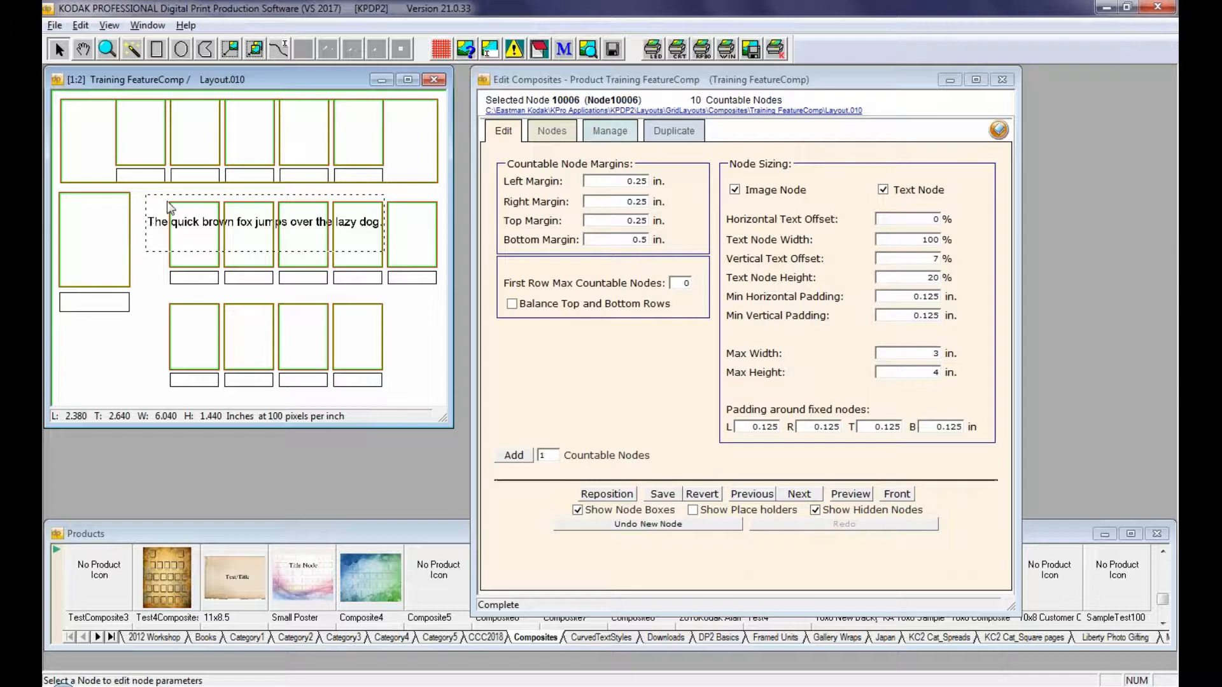
Replace the new text node's sample text with "Title Box"
{"action": "double_click", "coordinate": [156, 213]}
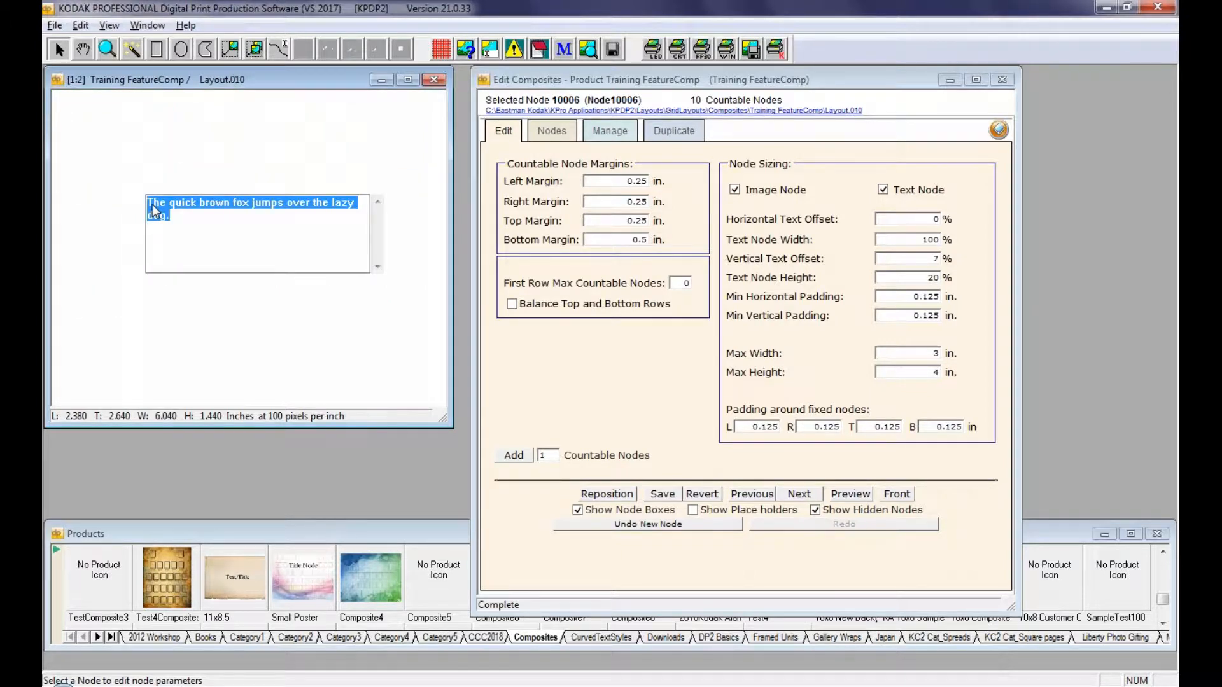
{"action": "type", "text": "Title Box"}
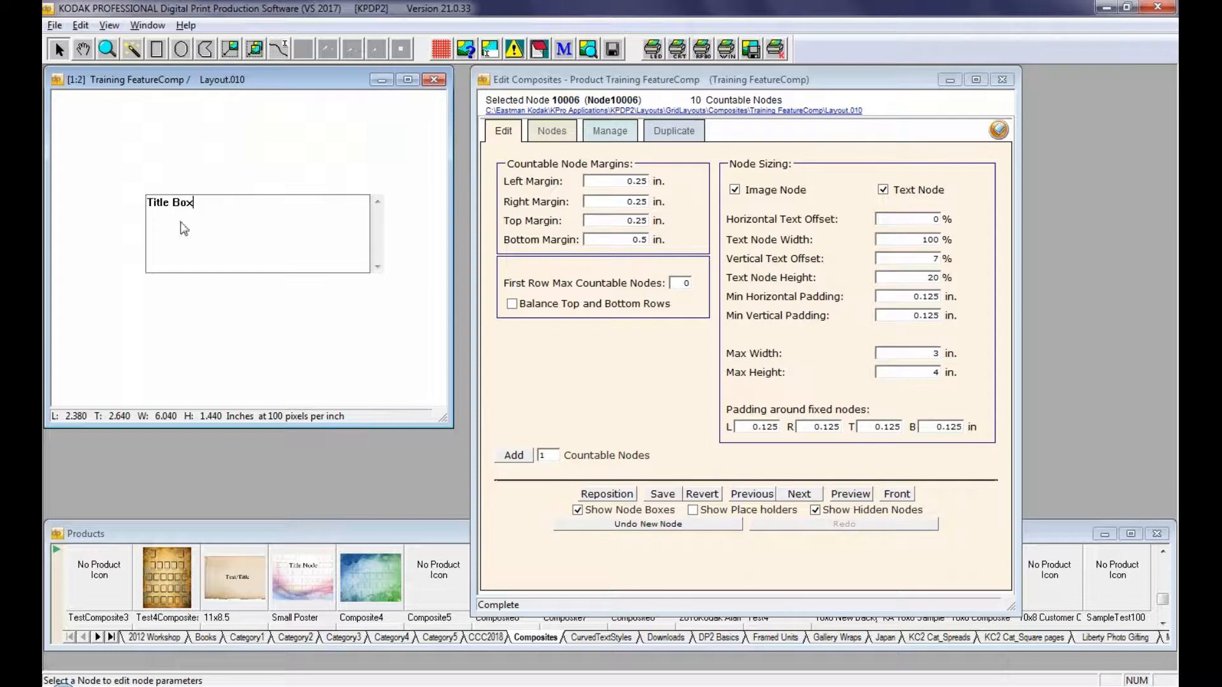
{"action": "left_click", "coordinate": [365, 368]}
Reposition the layout's nodes around the title text node, and select the title text node
{"action": "left_click", "coordinate": [608, 495]}
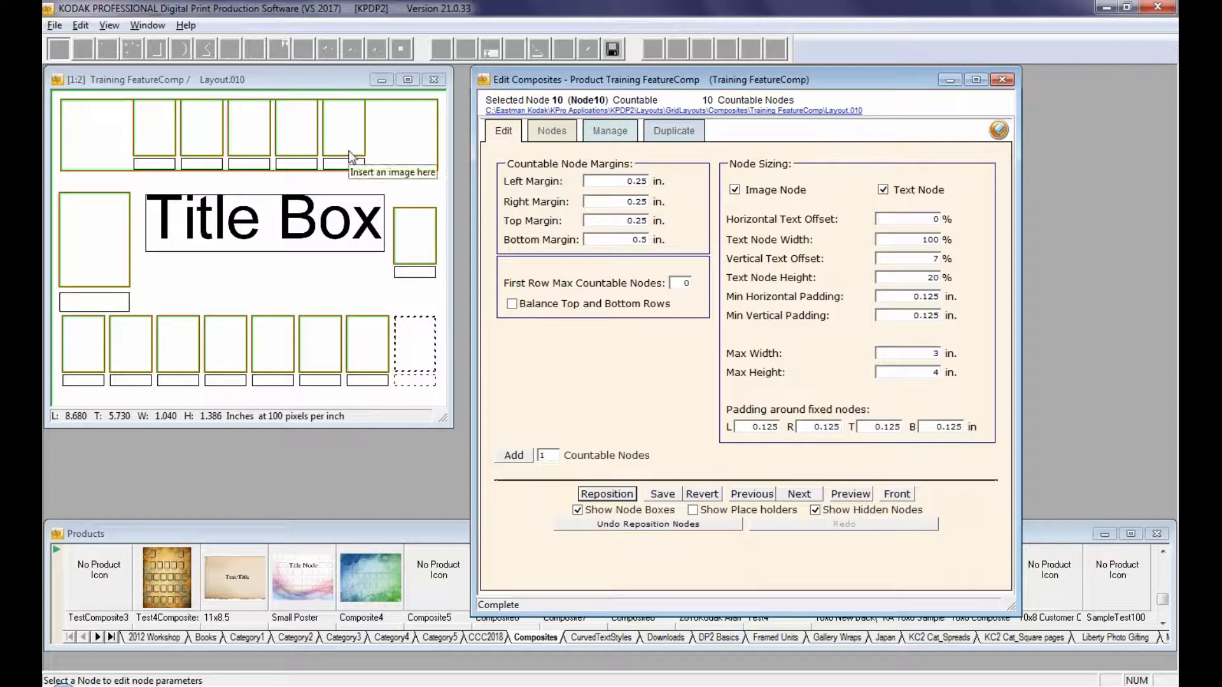
{"action": "left_click", "coordinate": [391, 105]}
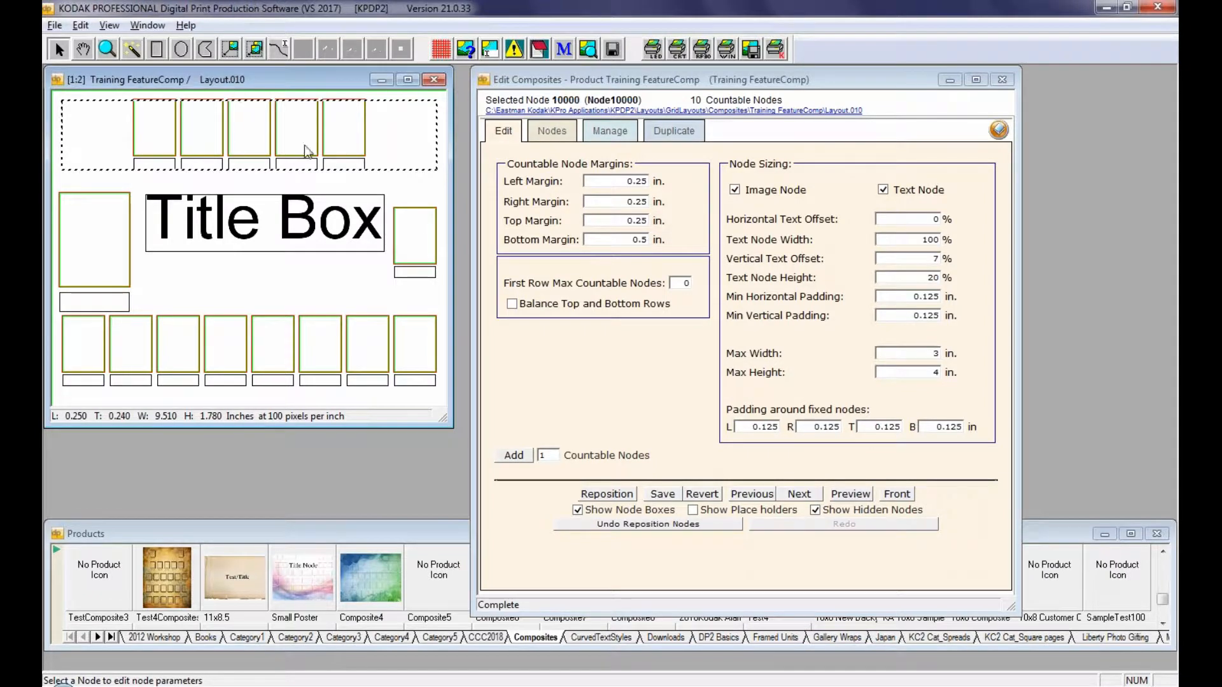
{"action": "left_click", "coordinate": [247, 218]}
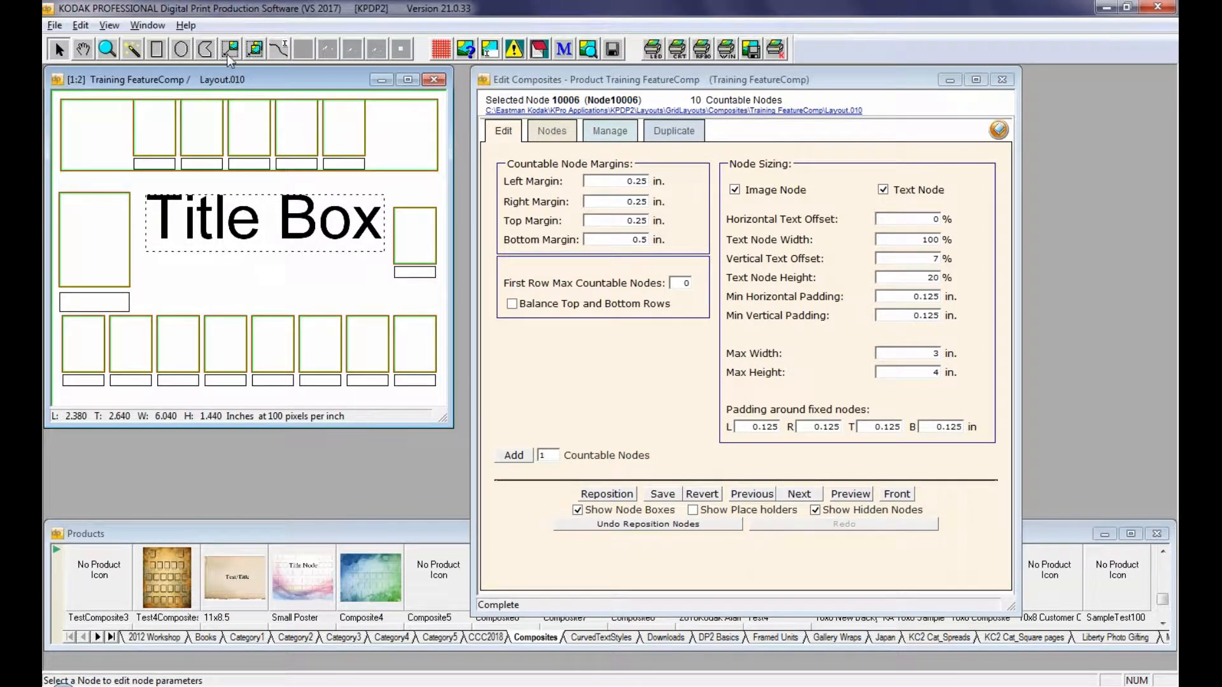
Move the title text node and the featured node up below the staff row, with their tops at about 2.26 and 2.24 in
{"action": "left_click", "coordinate": [227, 50]}
{"action": "left_click_drag", "start_coordinate": [272, 211], "coordinate": [268, 196]}
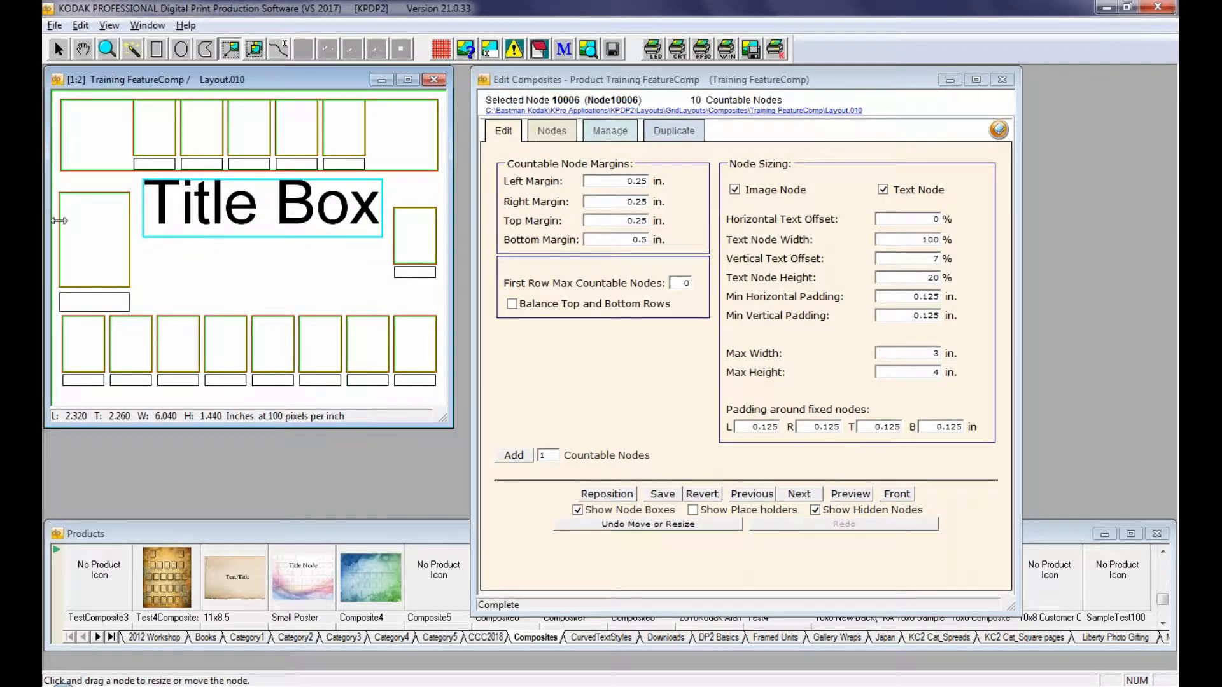
{"action": "left_click_drag", "start_coordinate": [91, 222], "coordinate": [99, 210]}
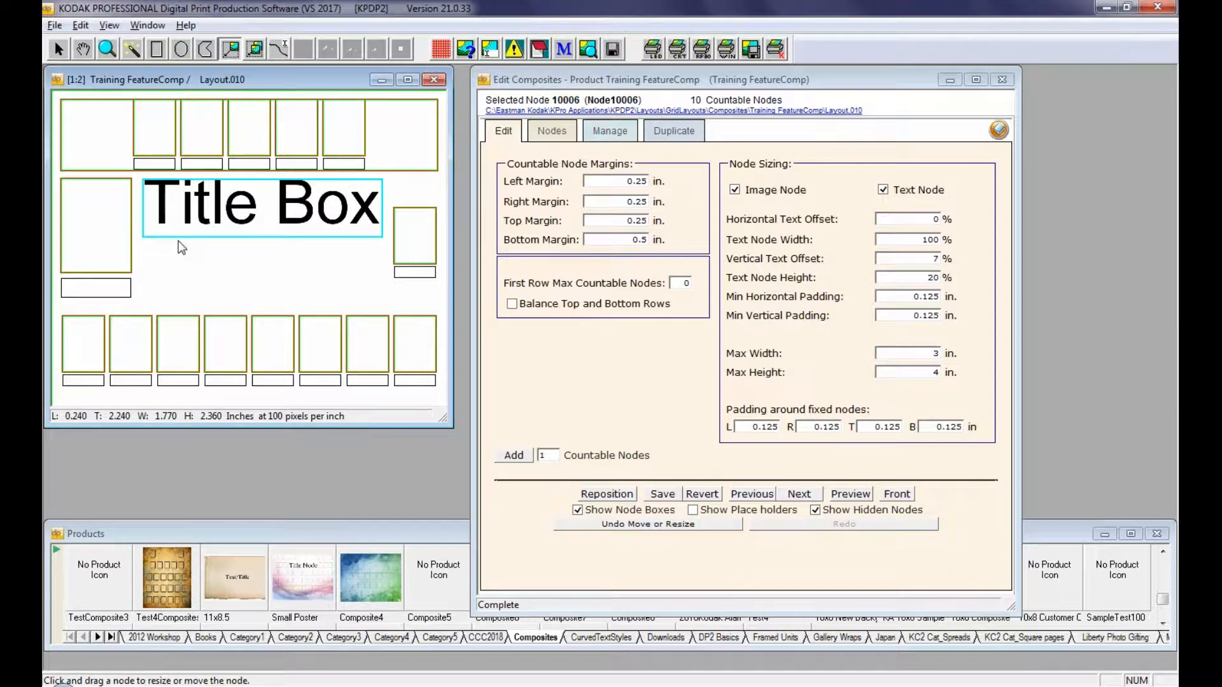
Reposition the layout's nodes and resize the title text node to a height of about 1.34 in
{"action": "left_click_drag", "start_coordinate": [257, 237], "coordinate": [257, 227]}
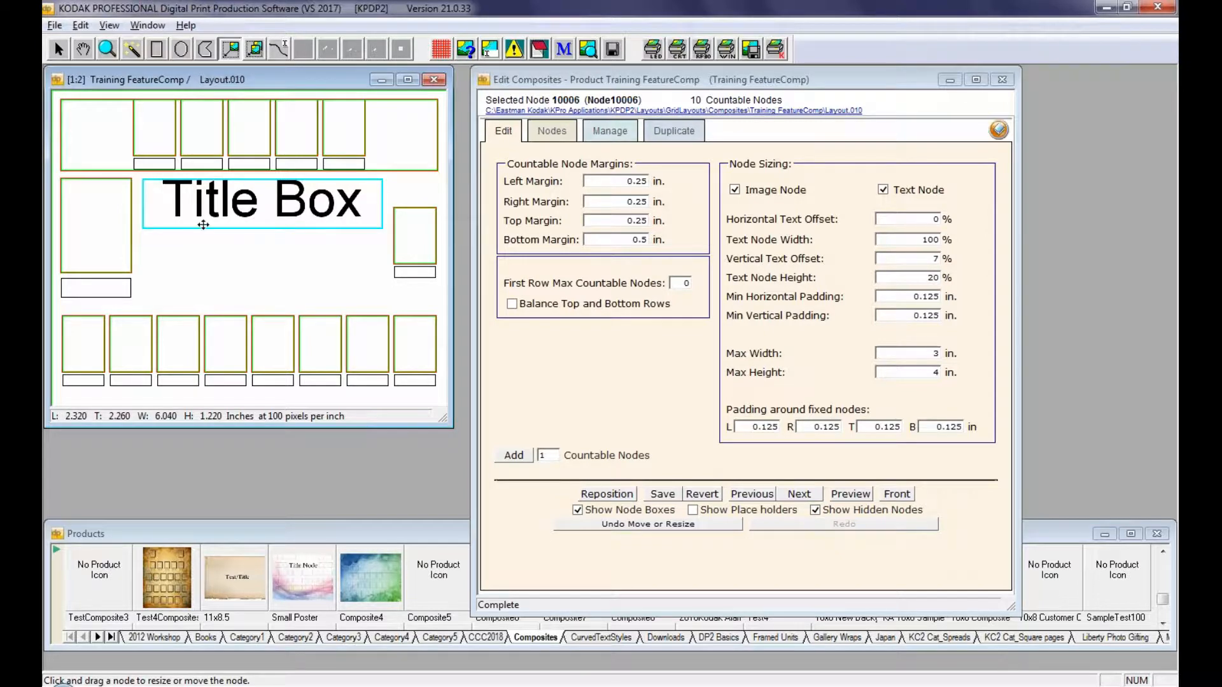
{"action": "left_click", "coordinate": [598, 496]}
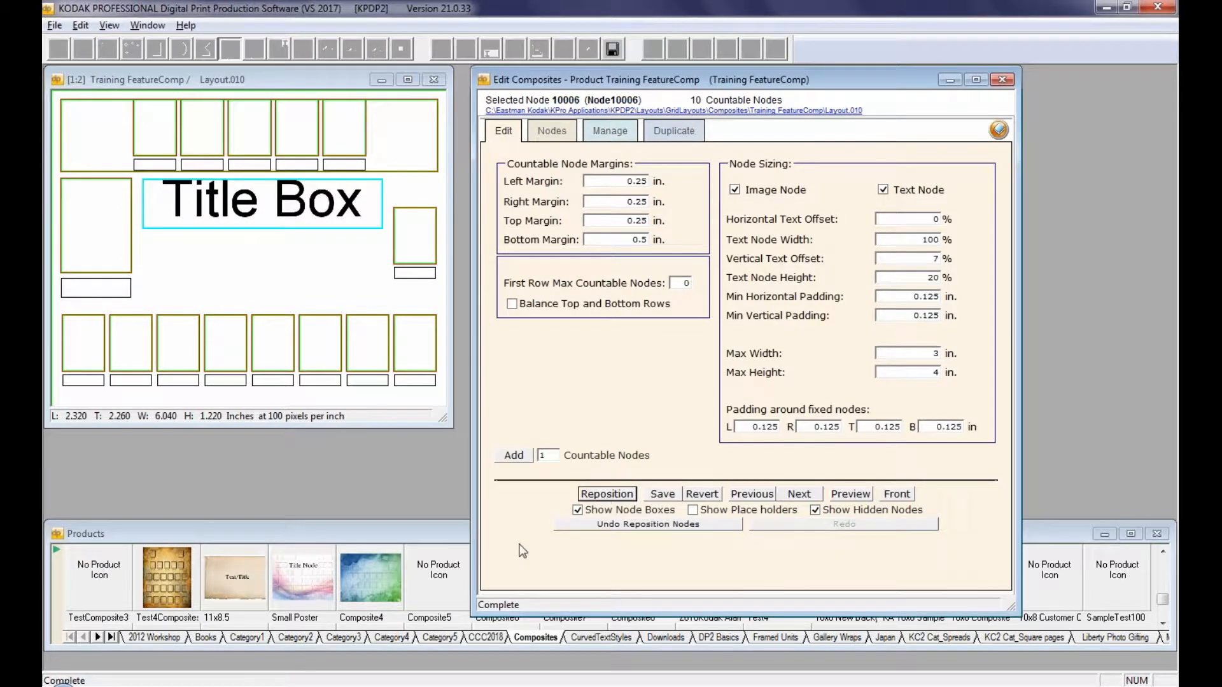
{"action": "left_click", "coordinate": [264, 237]}
{"action": "left_click_drag", "start_coordinate": [262, 228], "coordinate": [265, 235]}
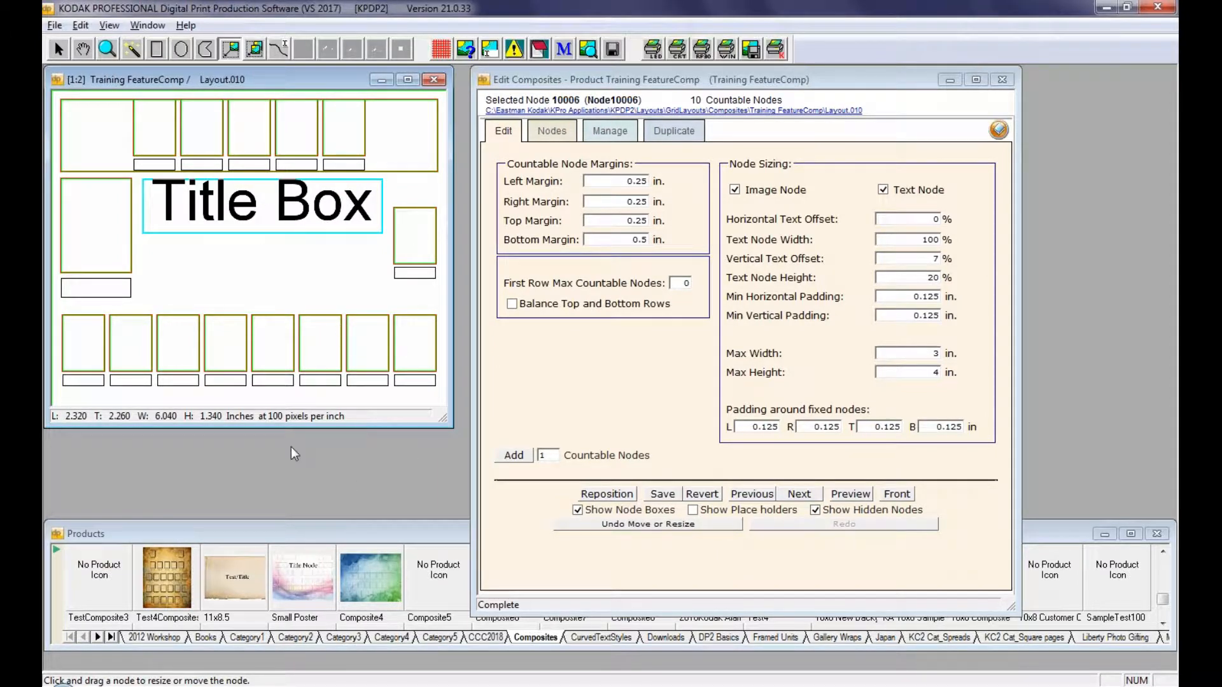
Put a placeholder at the countable node beside the title box and move the placeholder up to about L 9.01, T 2.78 in
{"action": "left_click", "coordinate": [419, 245]}
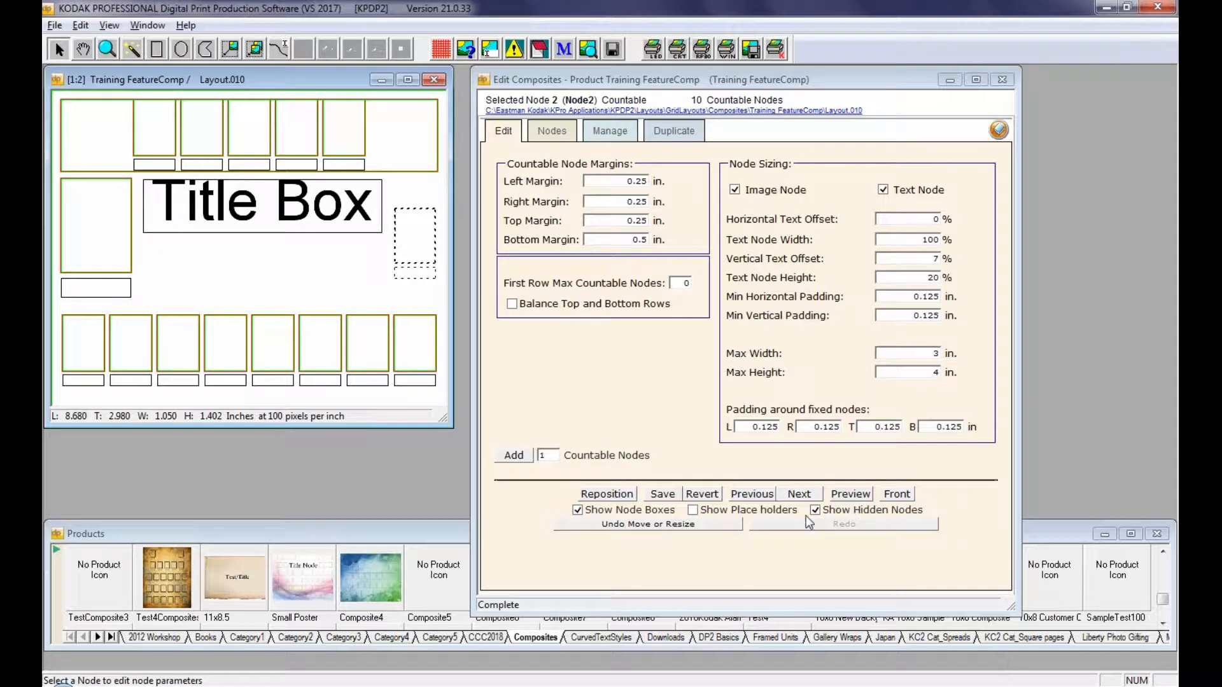
{"action": "left_click", "coordinate": [552, 132]}
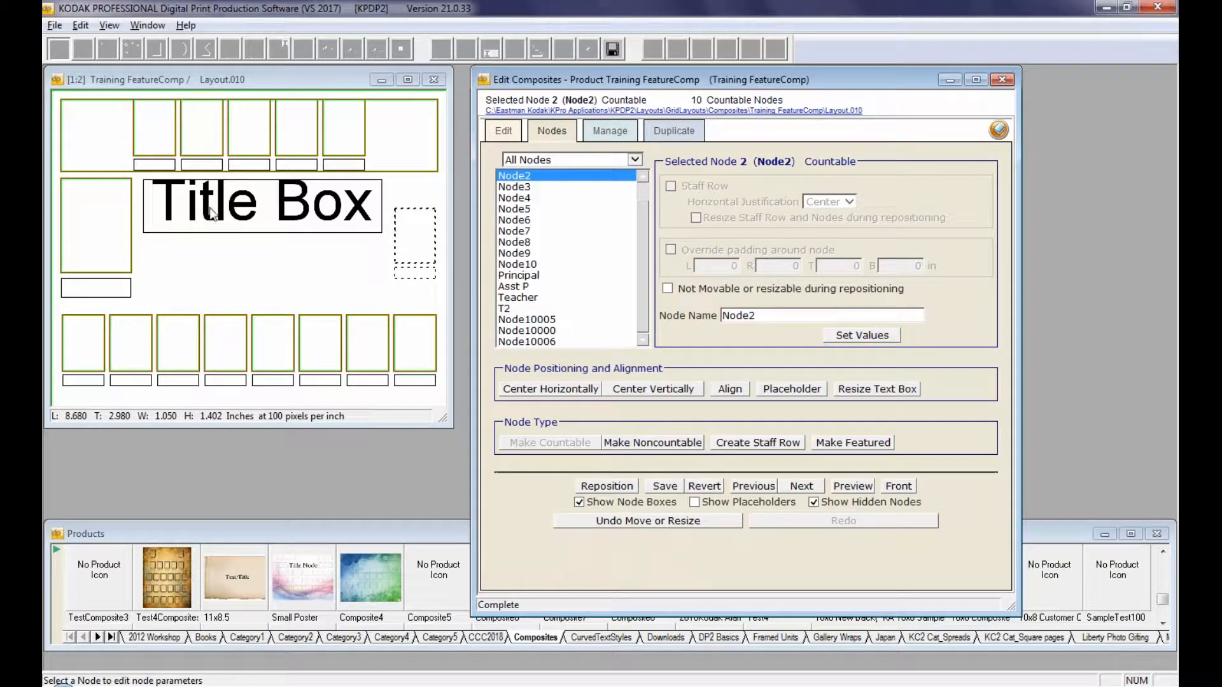
{"action": "left_click", "coordinate": [788, 395]}
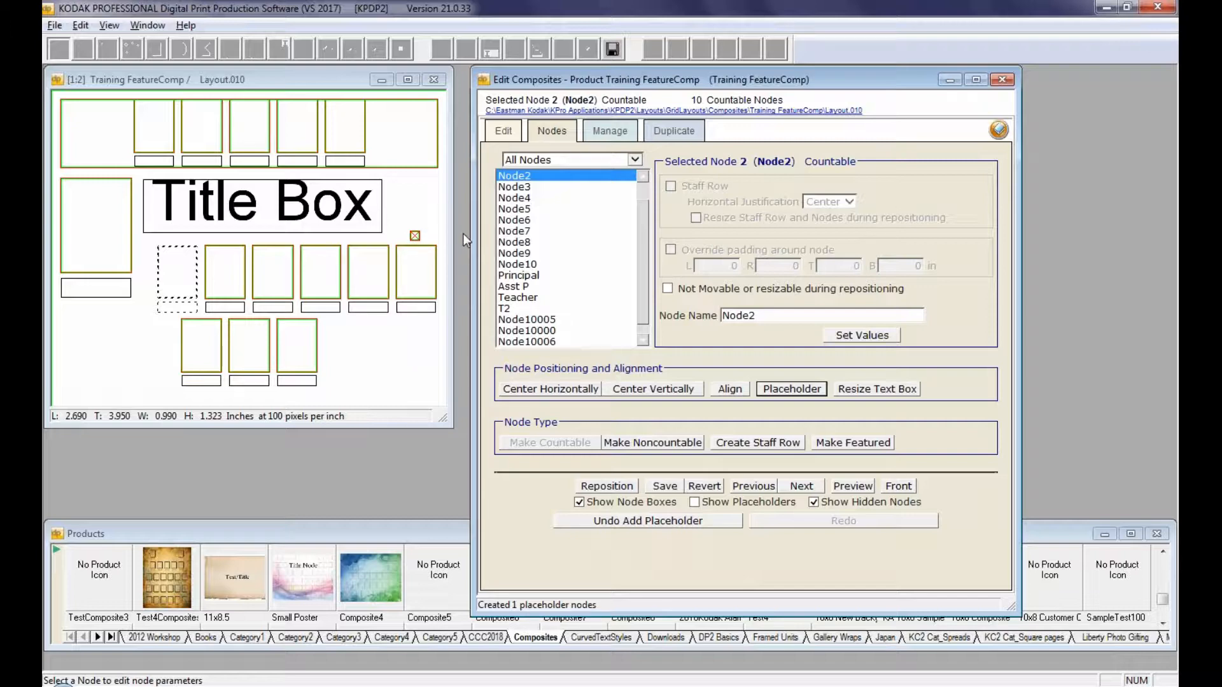
{"action": "left_click", "coordinate": [415, 236]}
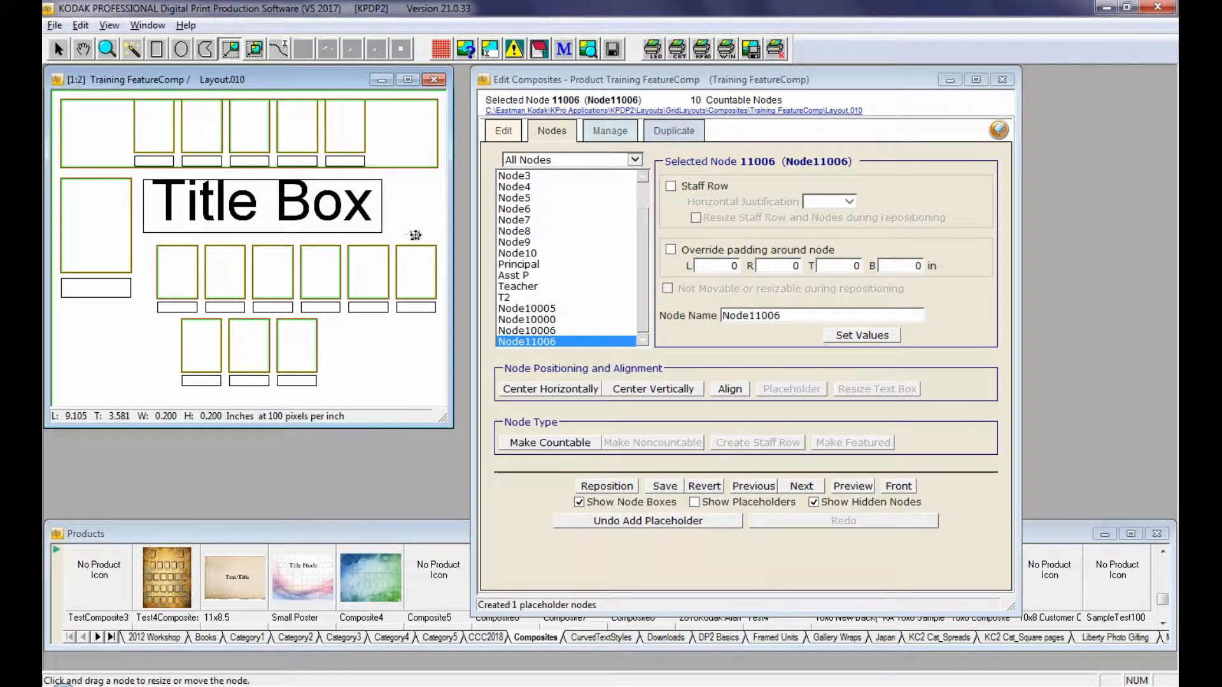
{"action": "left_click_drag", "start_coordinate": [414, 234], "coordinate": [411, 202]}
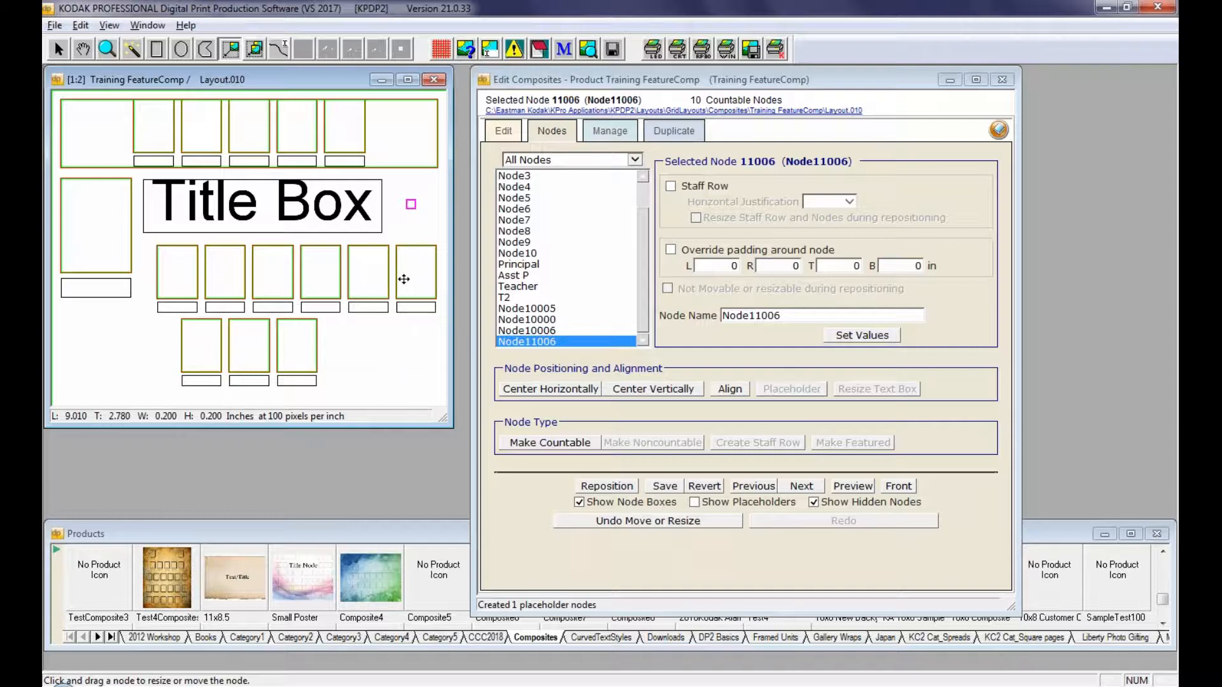
Put a second placeholder at the last countable node of the row directly below the title box
{"action": "left_click", "coordinate": [231, 48]}
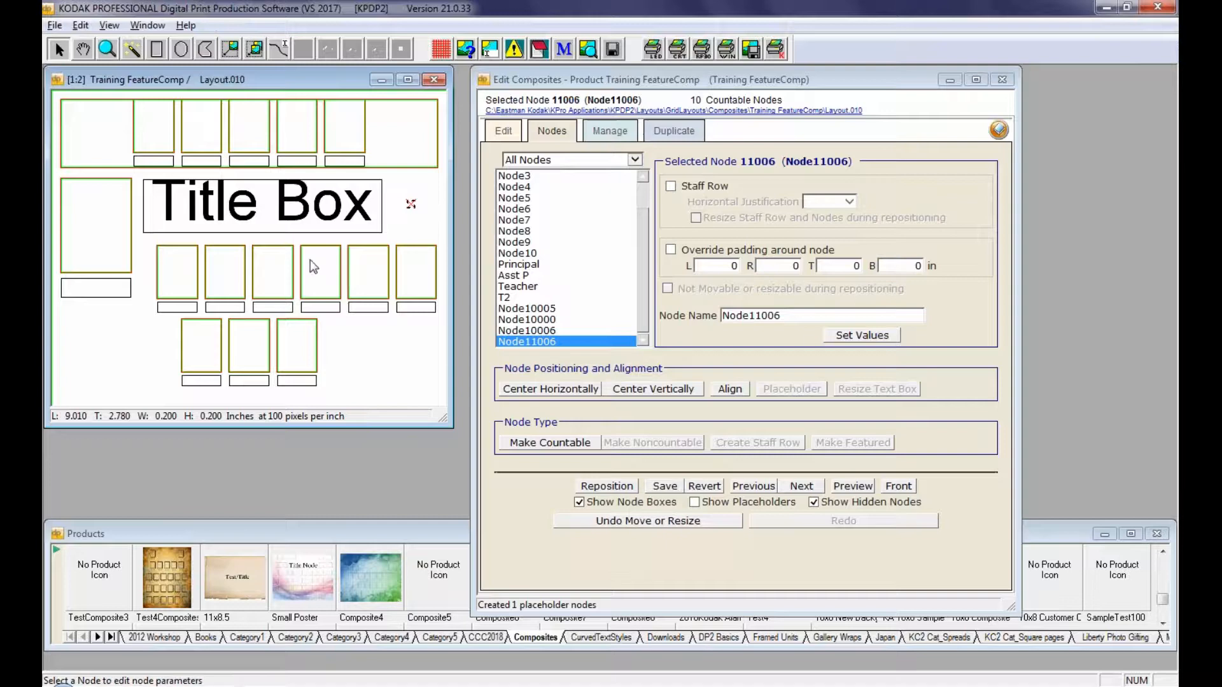
{"action": "left_click", "coordinate": [414, 285]}
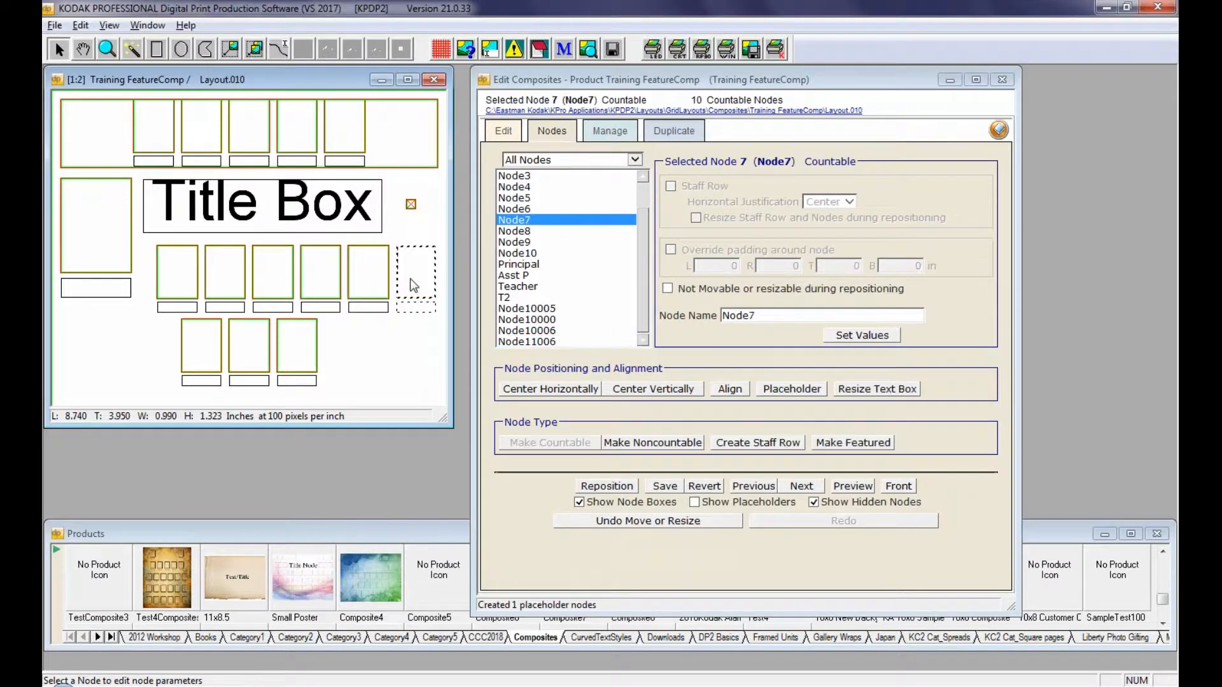
{"action": "left_click", "coordinate": [772, 391]}
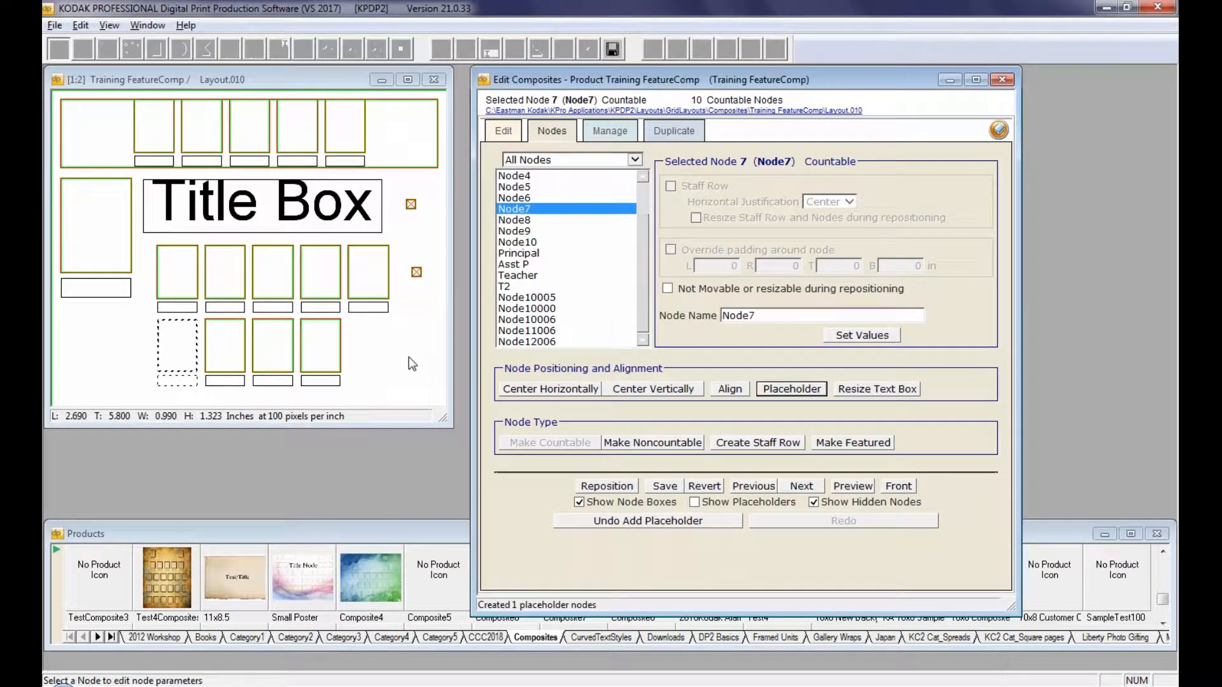
{"action": "left_click", "coordinate": [389, 358]}
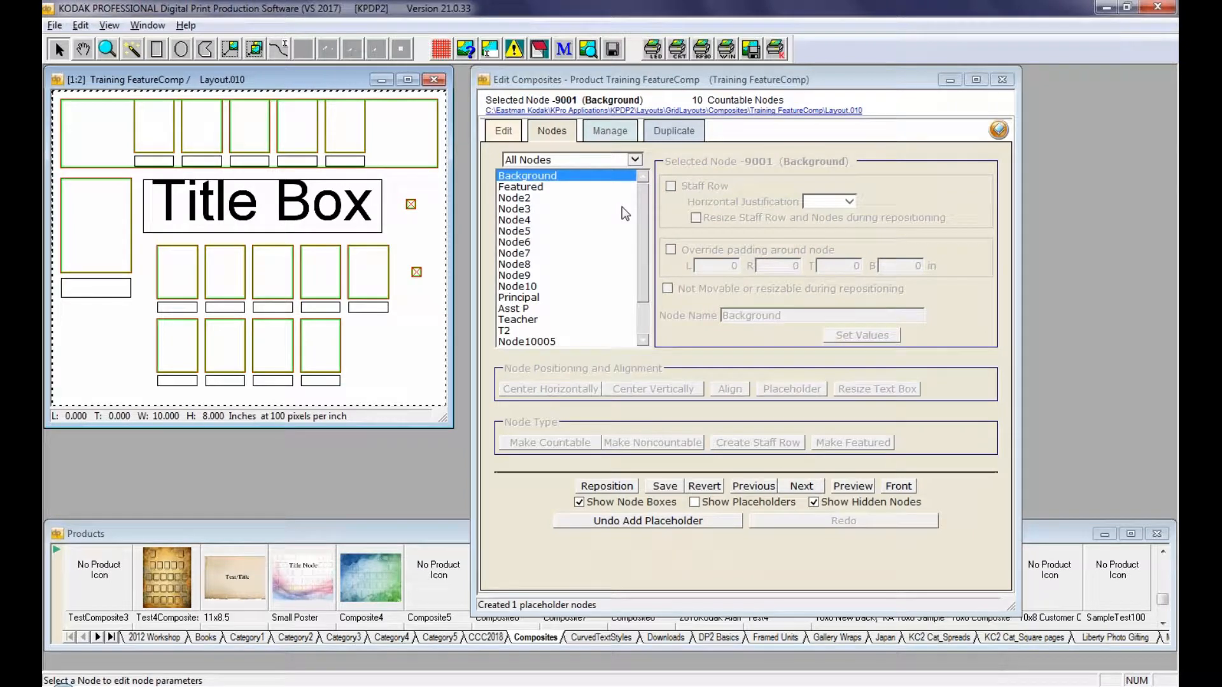
Select the featured node and save the layout
{"action": "left_click", "coordinate": [87, 201]}
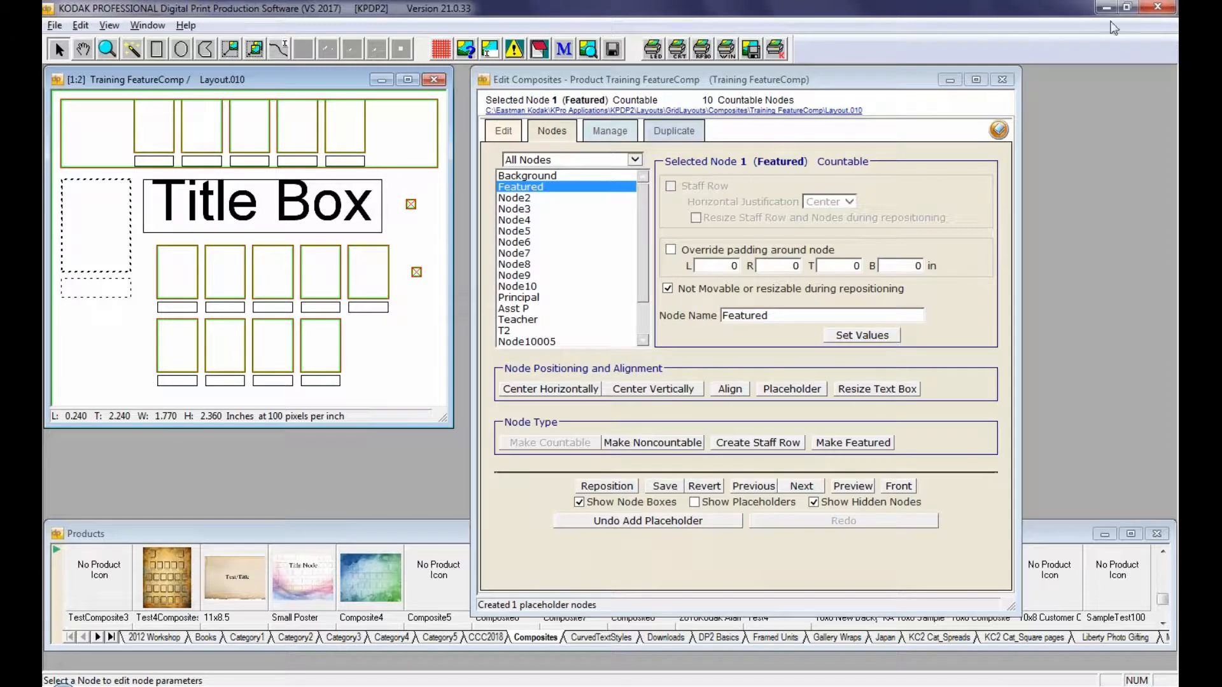
{"action": "left_click", "coordinate": [1166, 35]}
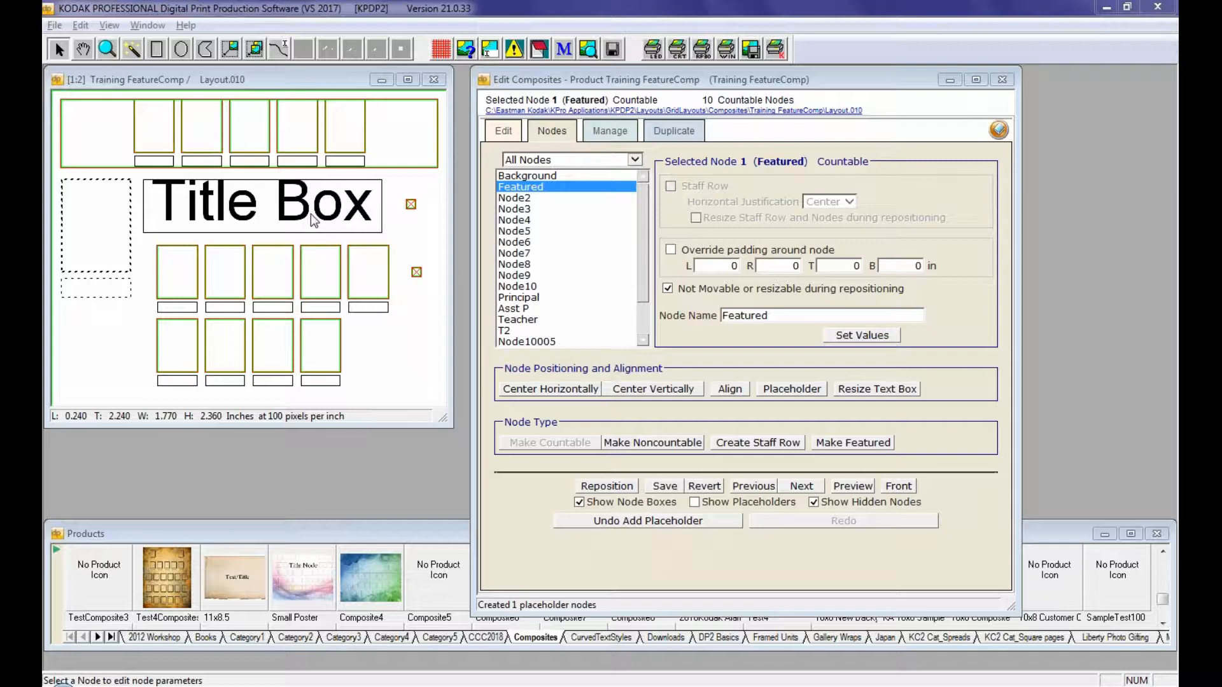
{"action": "left_click", "coordinate": [331, 83]}
{"action": "left_click", "coordinate": [55, 25]}
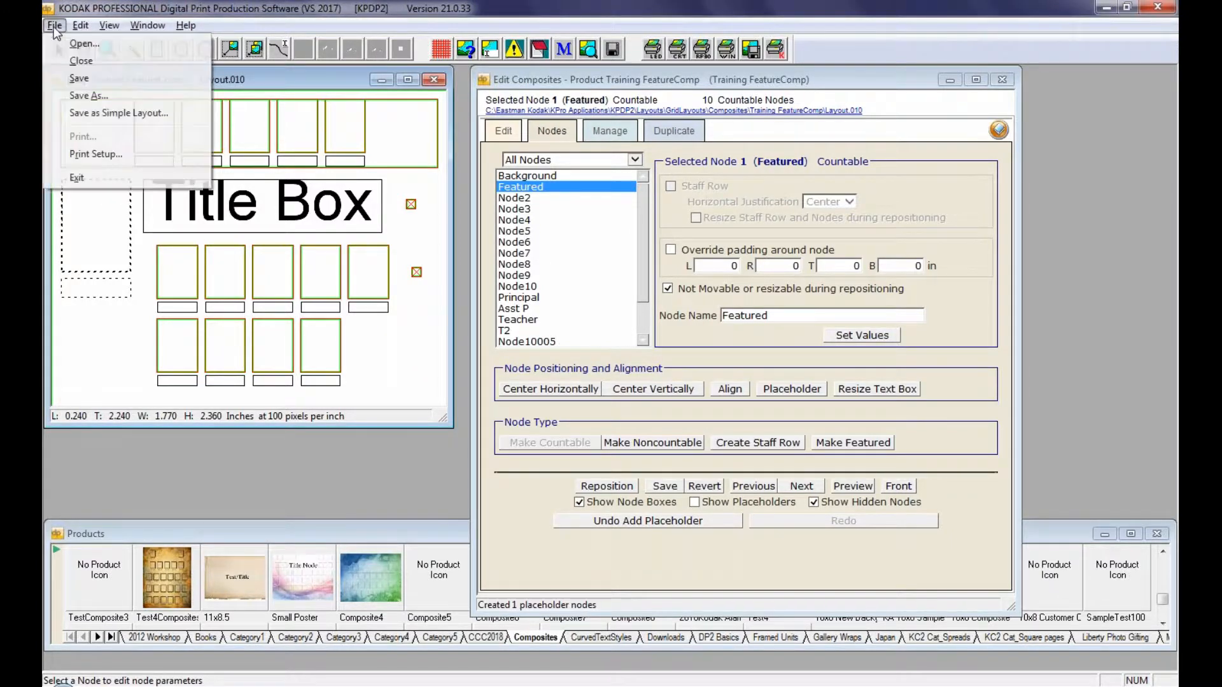
{"action": "left_click", "coordinate": [78, 75]}
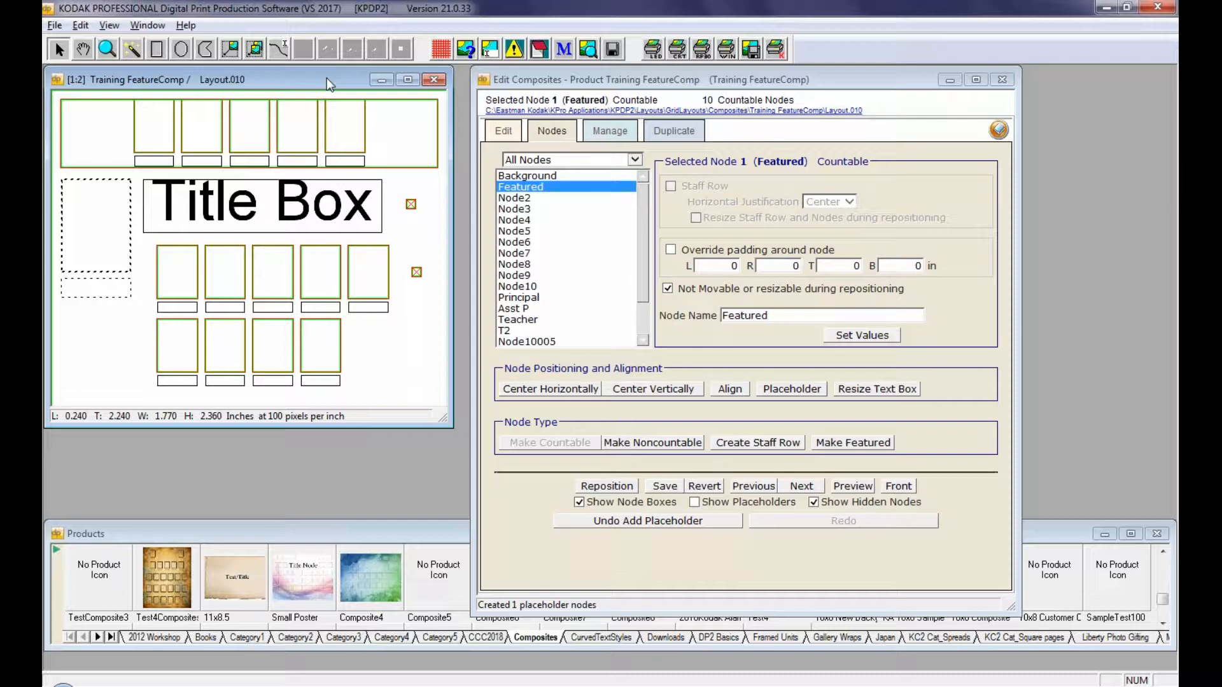
In the layout management settings, enable the output spec change and choose DIsk2TiffAt150dpi.txt from the Disk folder
{"action": "left_click", "coordinate": [613, 133]}
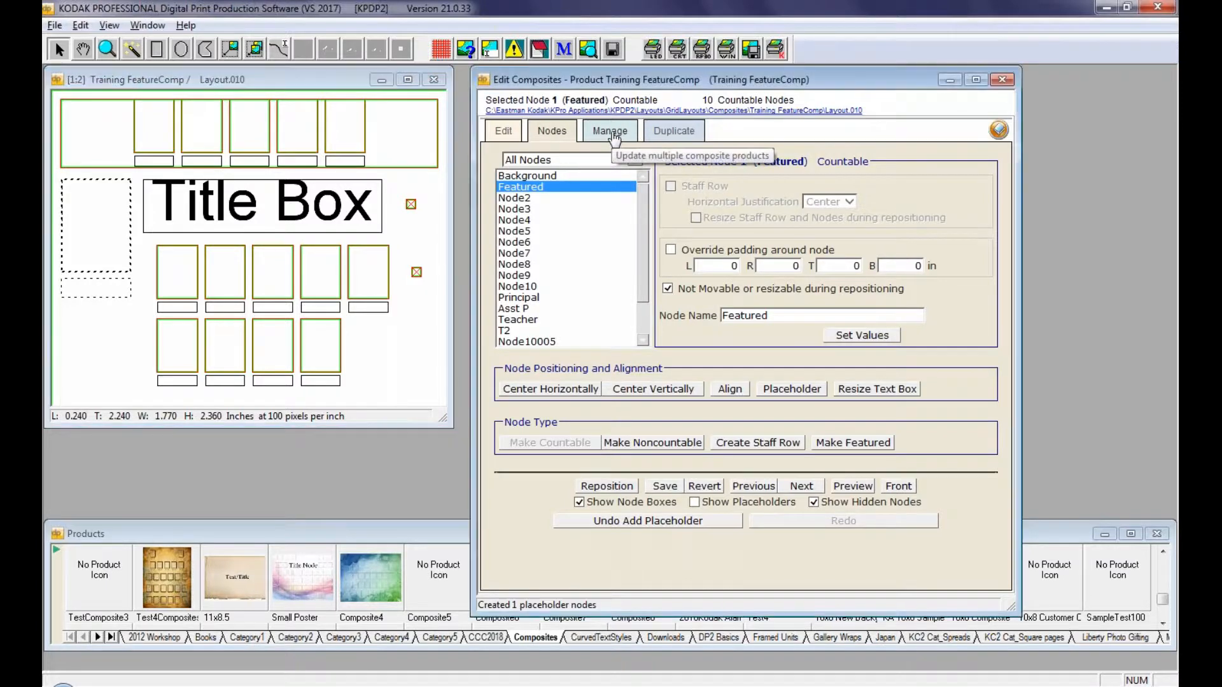
{"action": "left_click", "coordinate": [612, 132]}
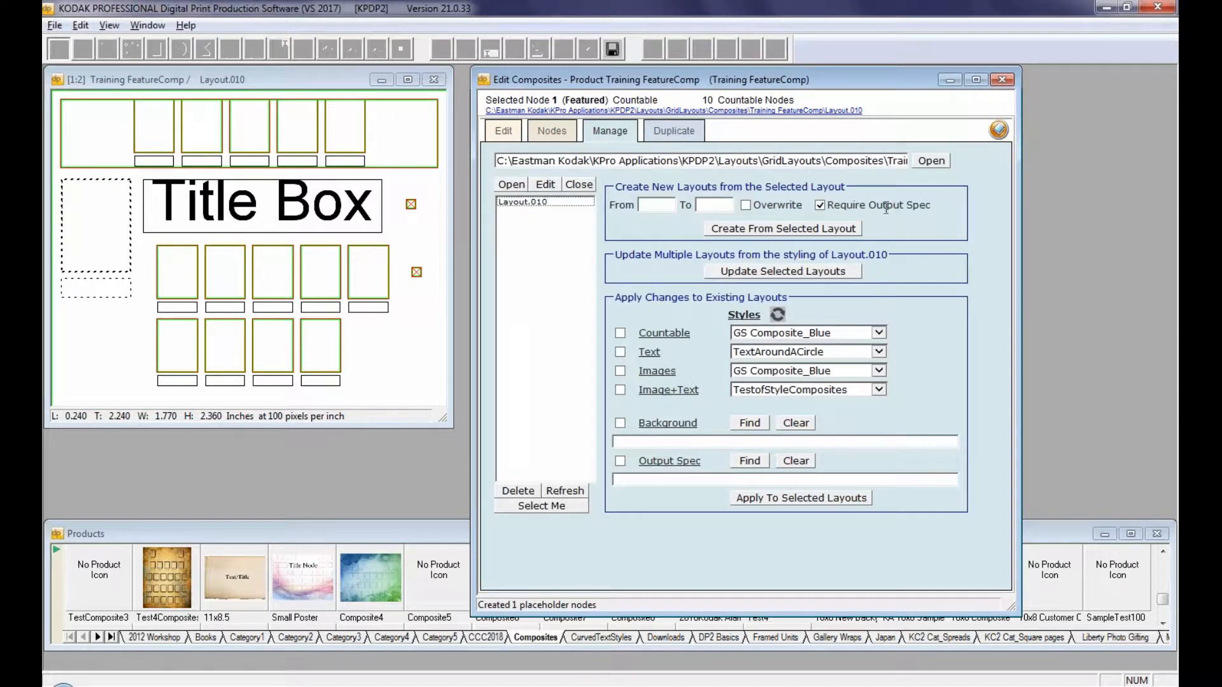
{"action": "left_click", "coordinate": [619, 460]}
{"action": "left_click", "coordinate": [741, 459]}
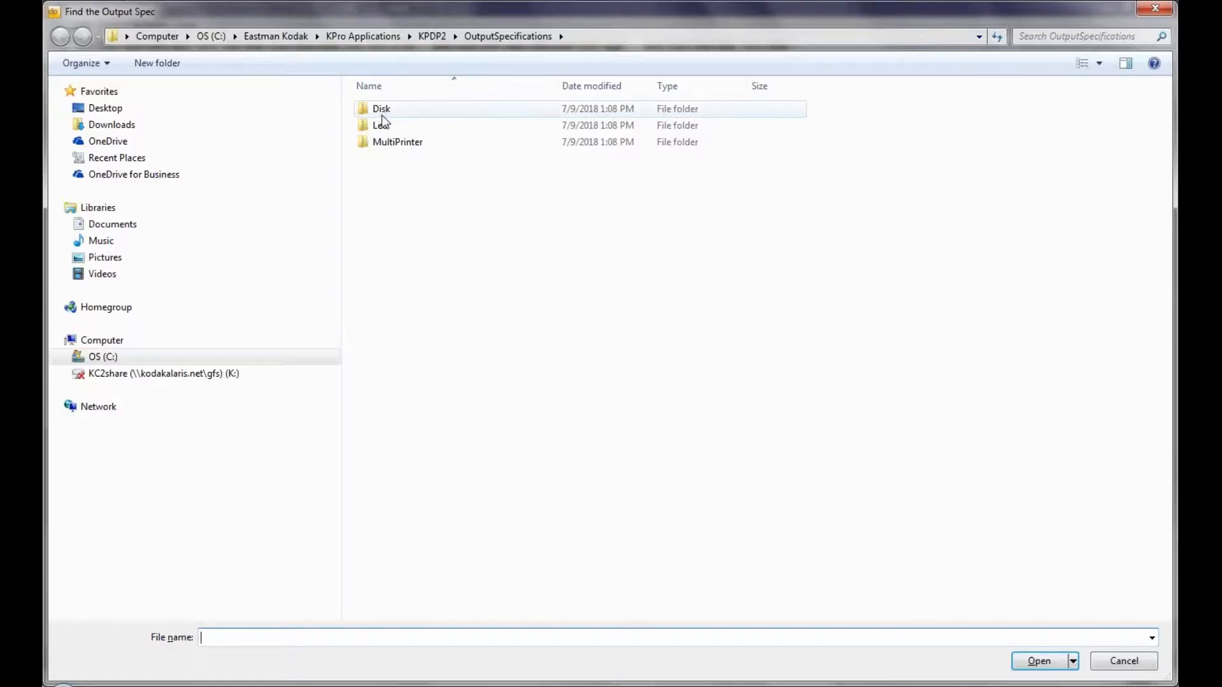
{"action": "double_click", "coordinate": [382, 110]}
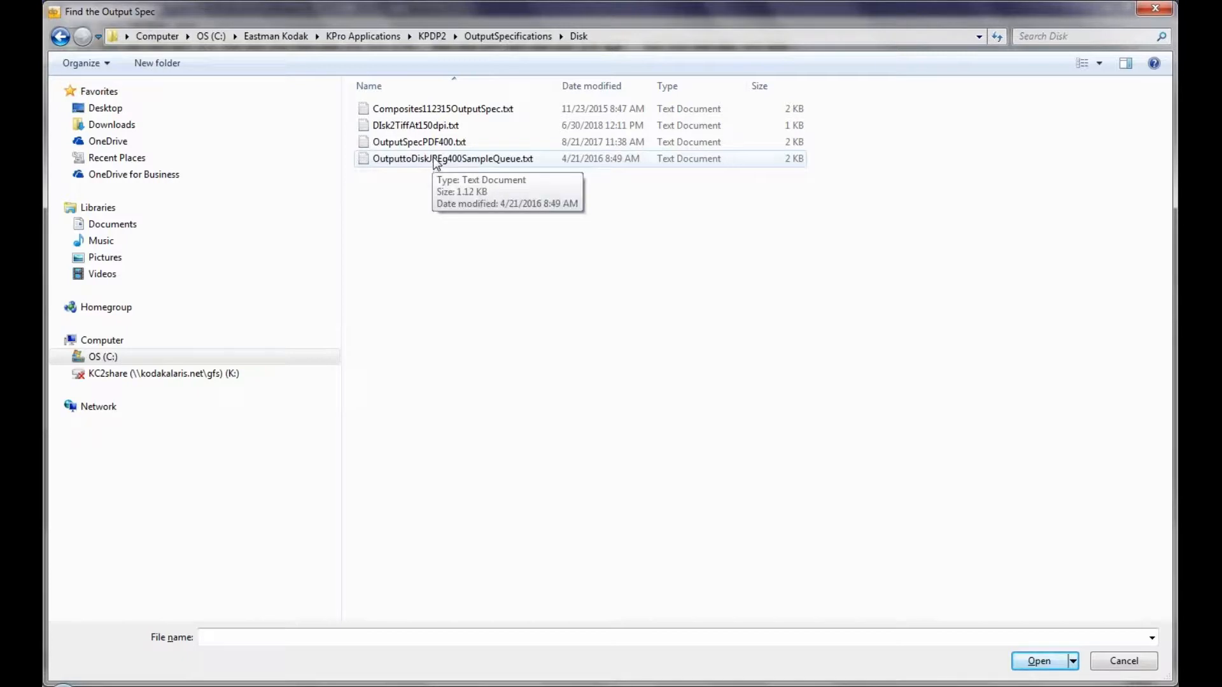
{"action": "left_click", "coordinate": [423, 125]}
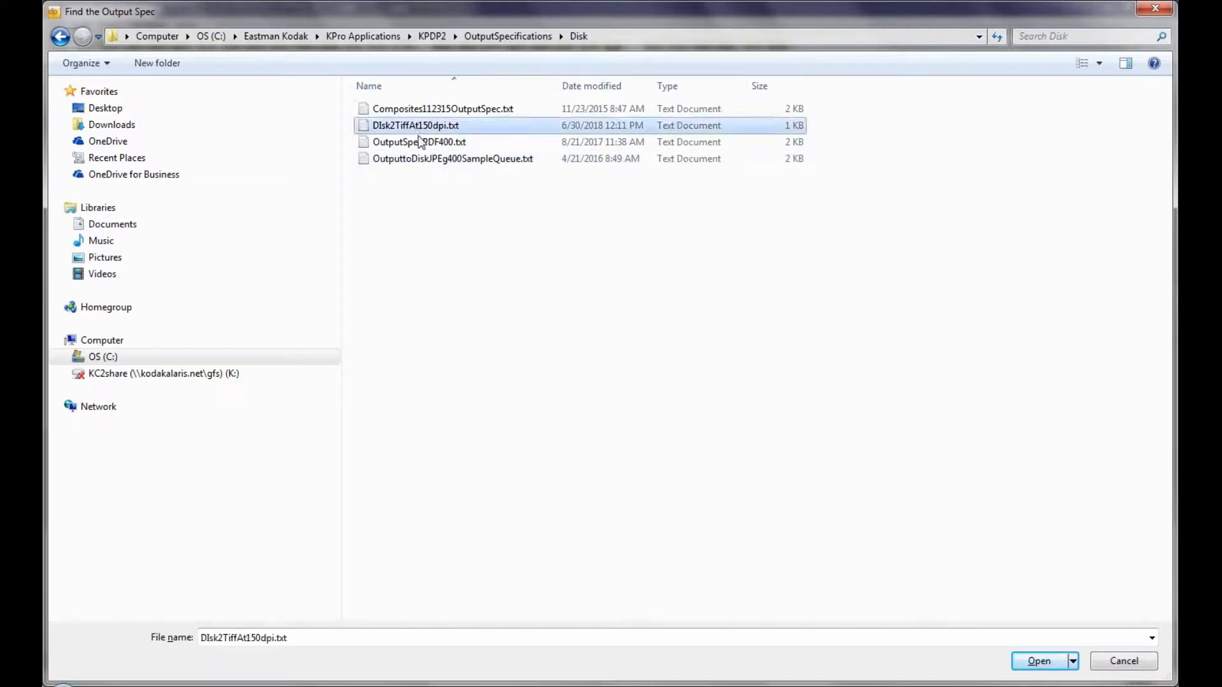
{"action": "left_click", "coordinate": [1039, 661]}
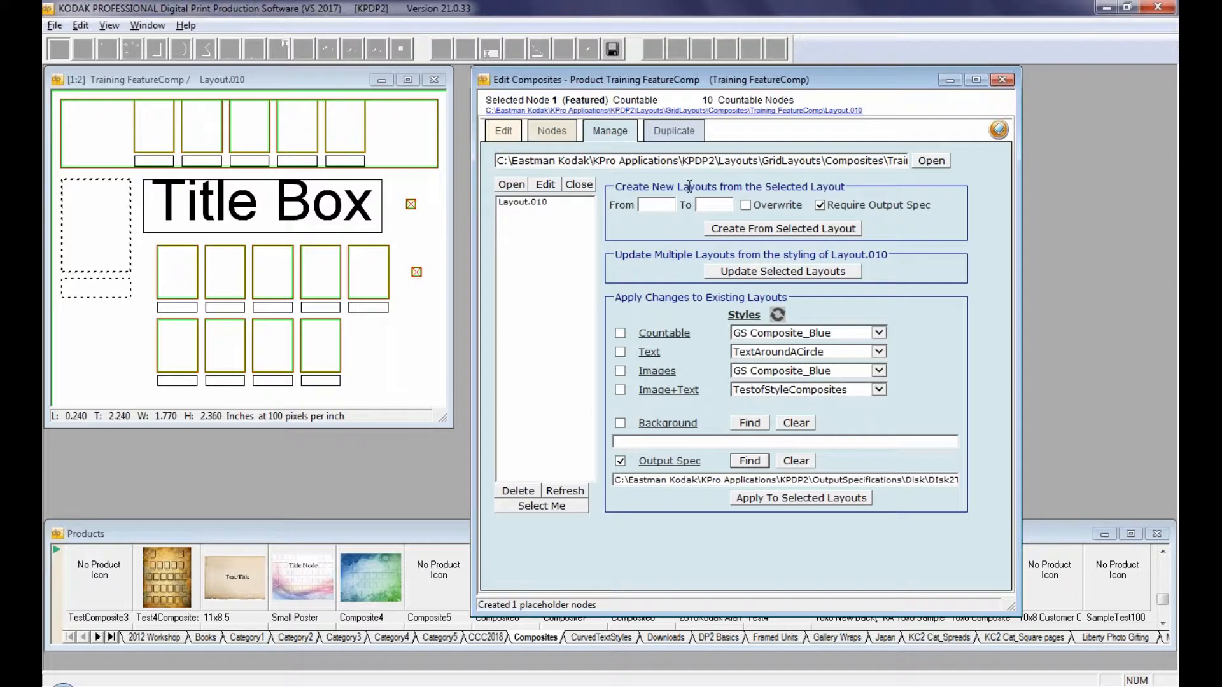
Set the new layout range from 11 to 15 and try to create these layouts with Layout.010 as the template
{"action": "left_click", "coordinate": [673, 204]}
{"action": "type", "text": "11"}
{"action": "left_click", "coordinate": [732, 205]}
{"action": "type", "text": "5"}
{"action": "left_click", "coordinate": [537, 200]}
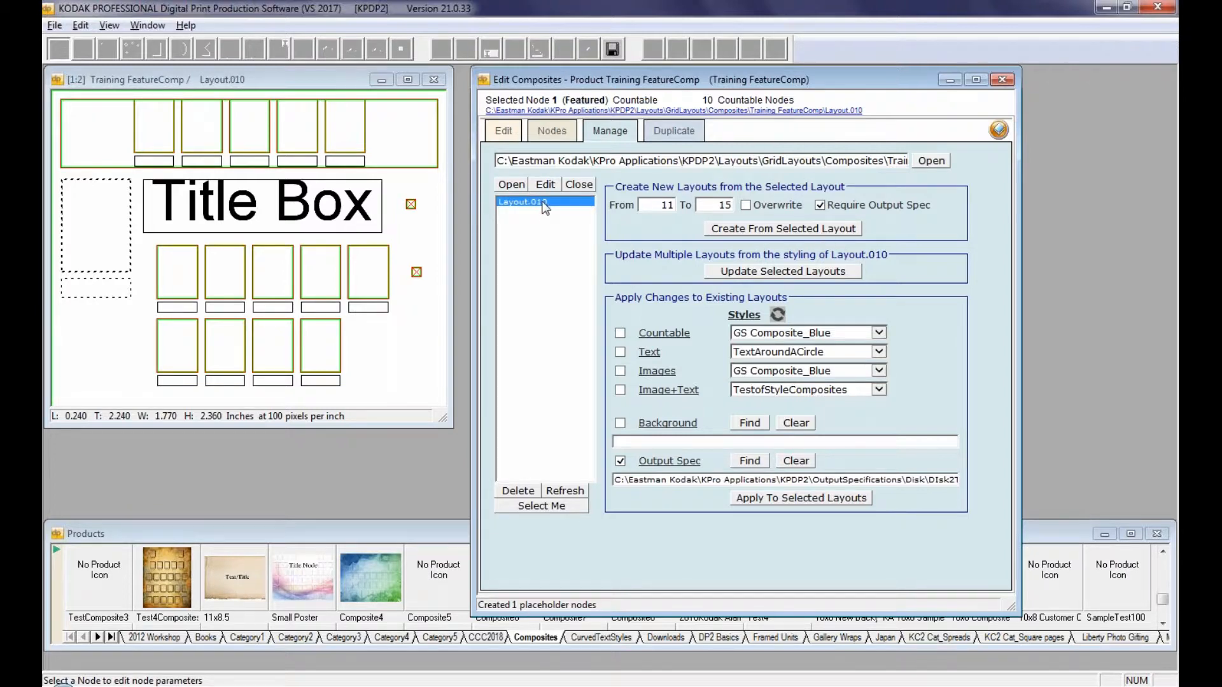
{"action": "left_click", "coordinate": [757, 229]}
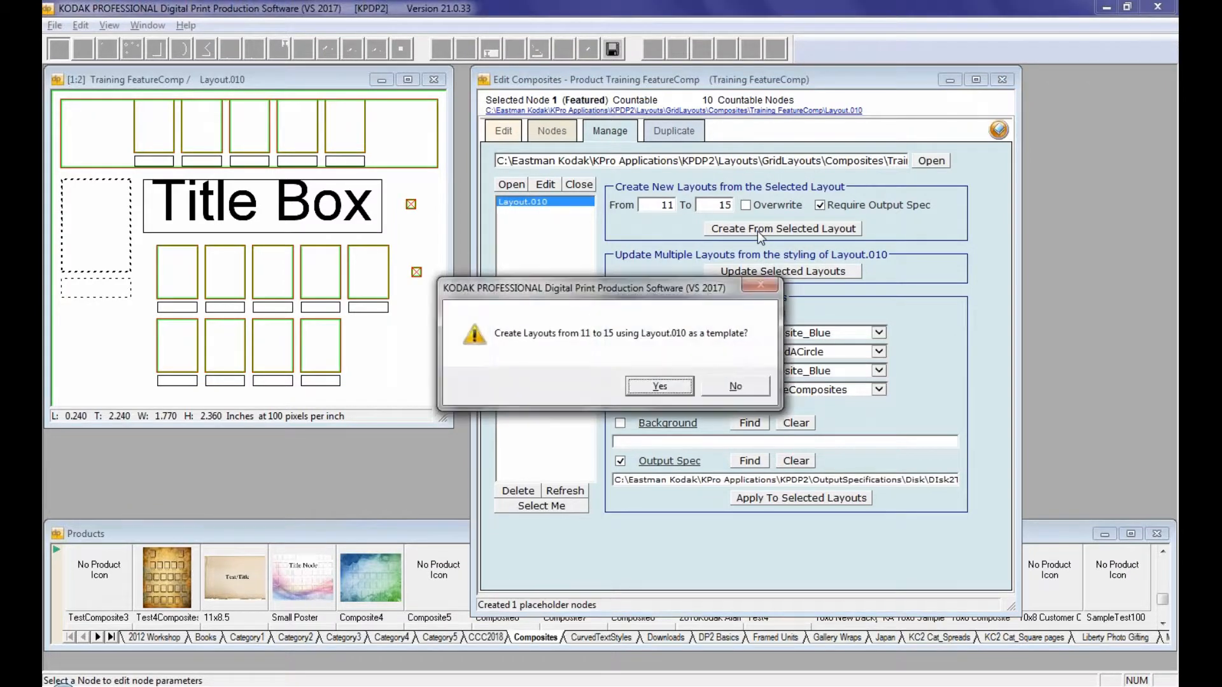
{"action": "left_click", "coordinate": [659, 386]}
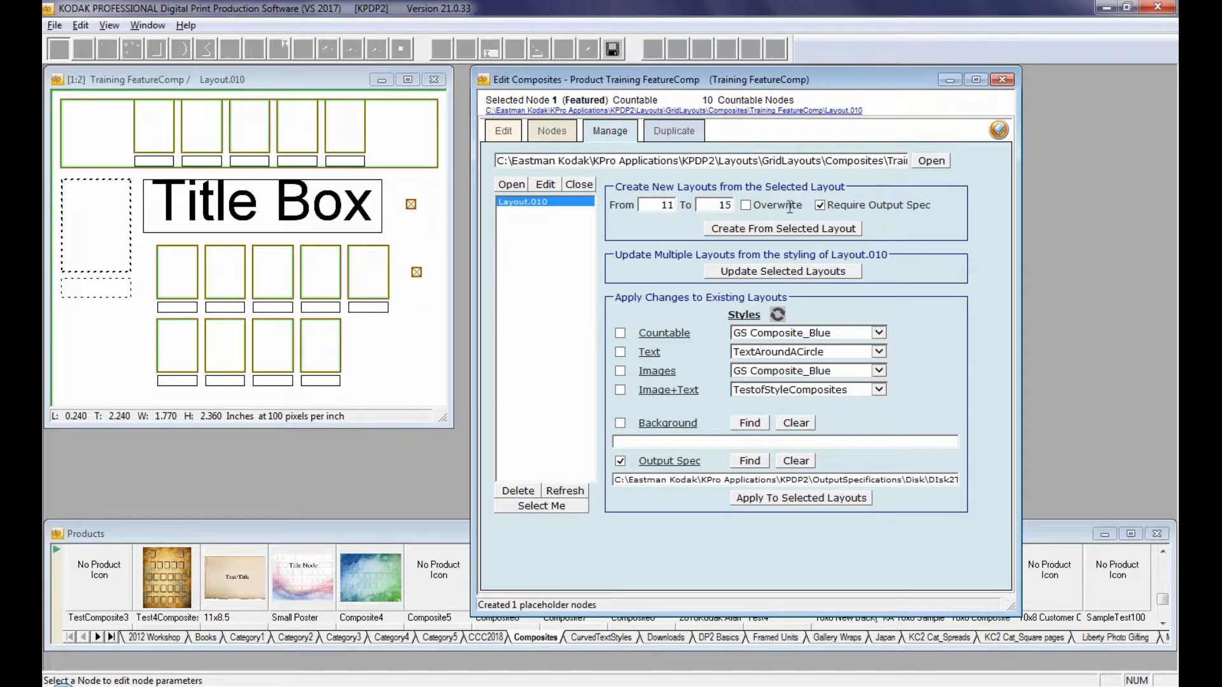
Keep the output spec requirement enabled and apply the chosen output spec to Layout.010
{"action": "left_click", "coordinate": [822, 206]}
{"action": "left_click", "coordinate": [820, 205]}
{"action": "left_click", "coordinate": [769, 503]}
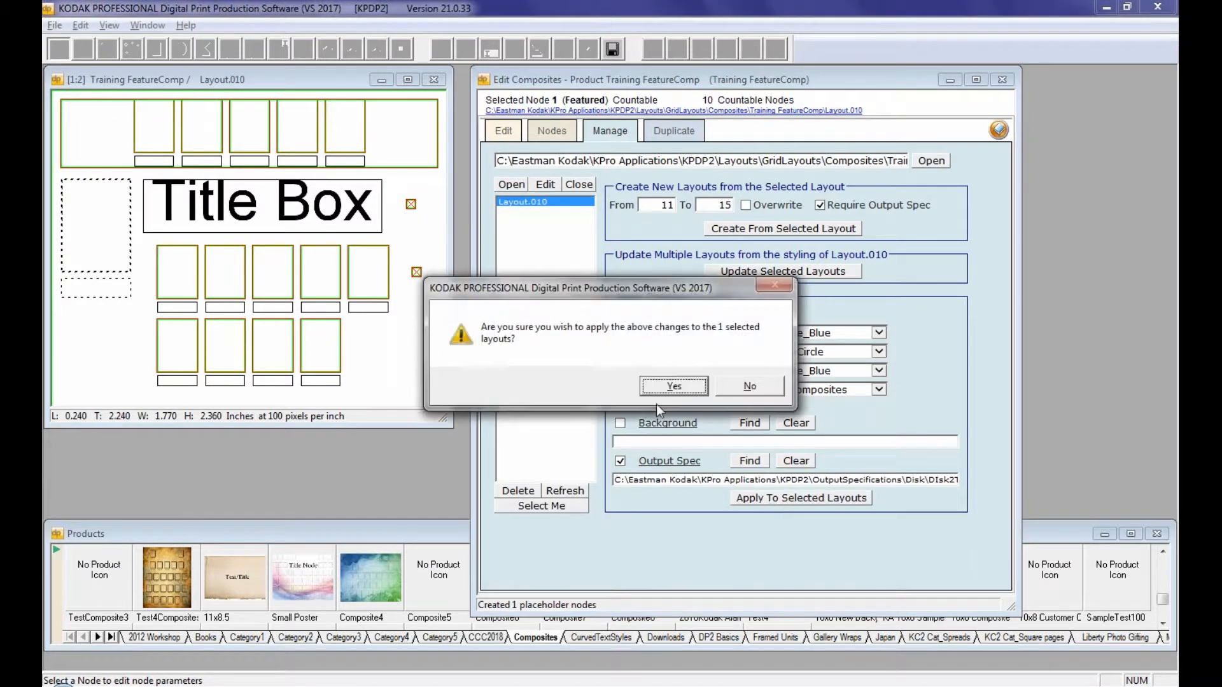
{"action": "left_click", "coordinate": [673, 386]}
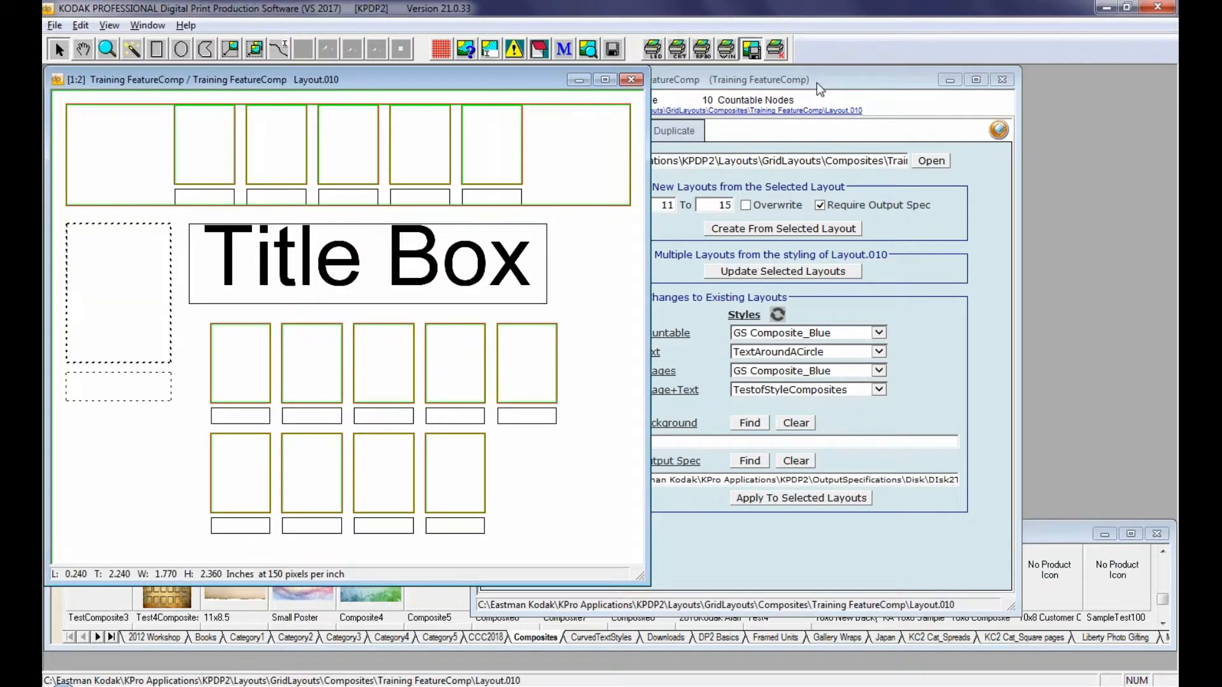
Move the Edit Composites window clear of the layout and create layouts 11 to 15 from Layout.010
{"action": "left_click", "coordinate": [811, 77]}
{"action": "left_click_drag", "start_coordinate": [699, 81], "coordinate": [879, 82]}
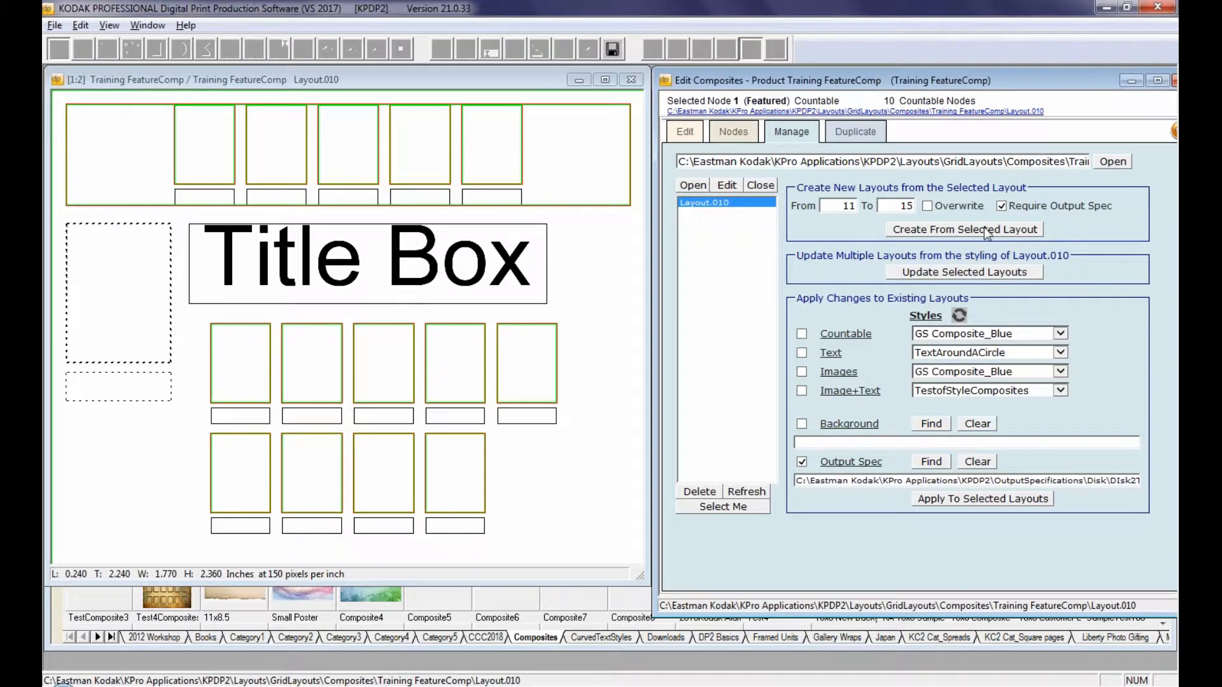
{"action": "left_click", "coordinate": [950, 233]}
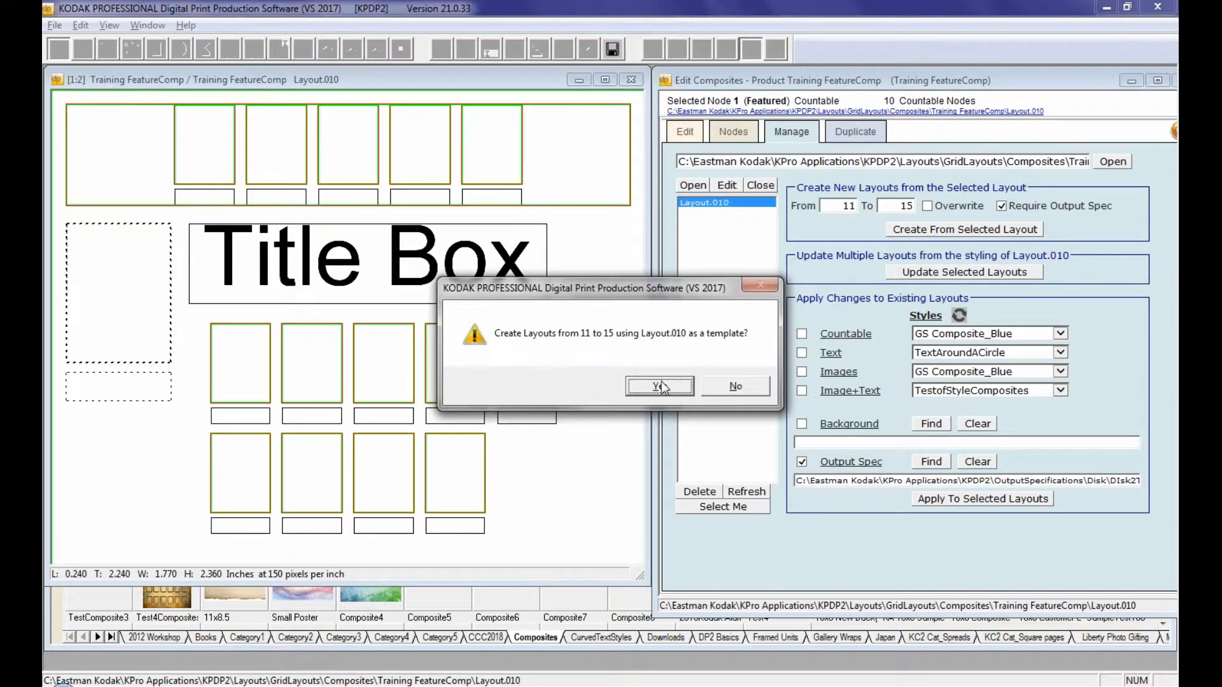
{"action": "left_click", "coordinate": [659, 383]}
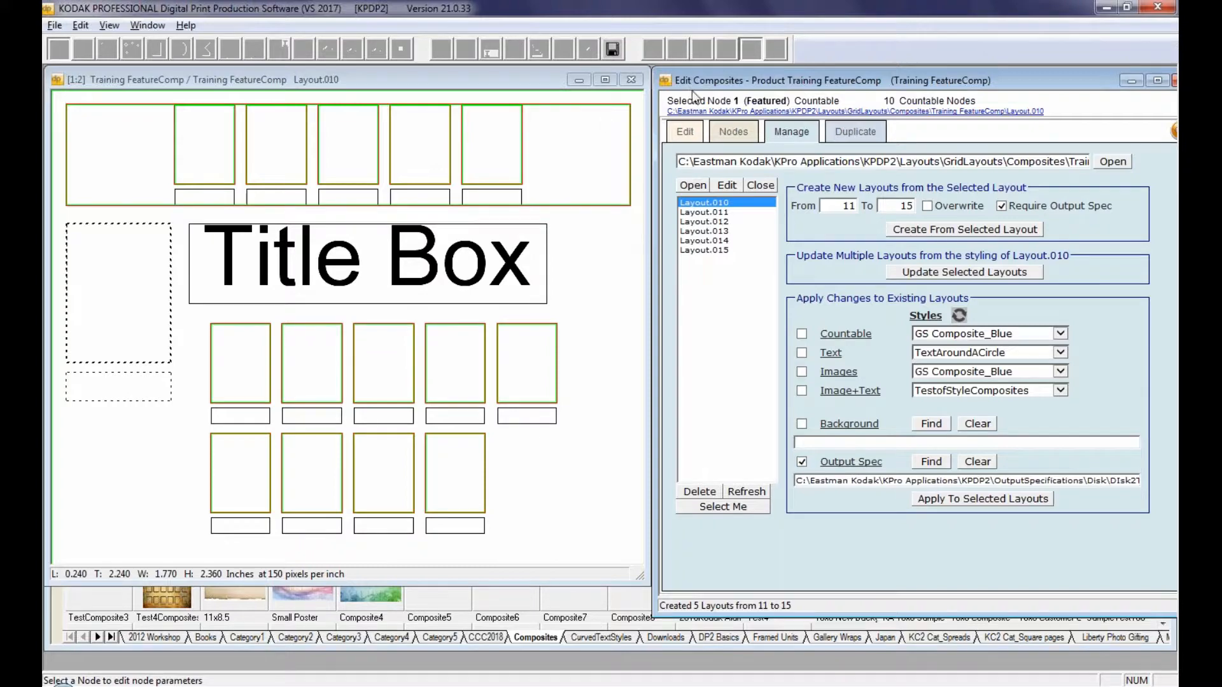
Go to the node settings, bring up Layout.015 and place its window beside the Edit Composites window
{"action": "left_click", "coordinate": [733, 131]}
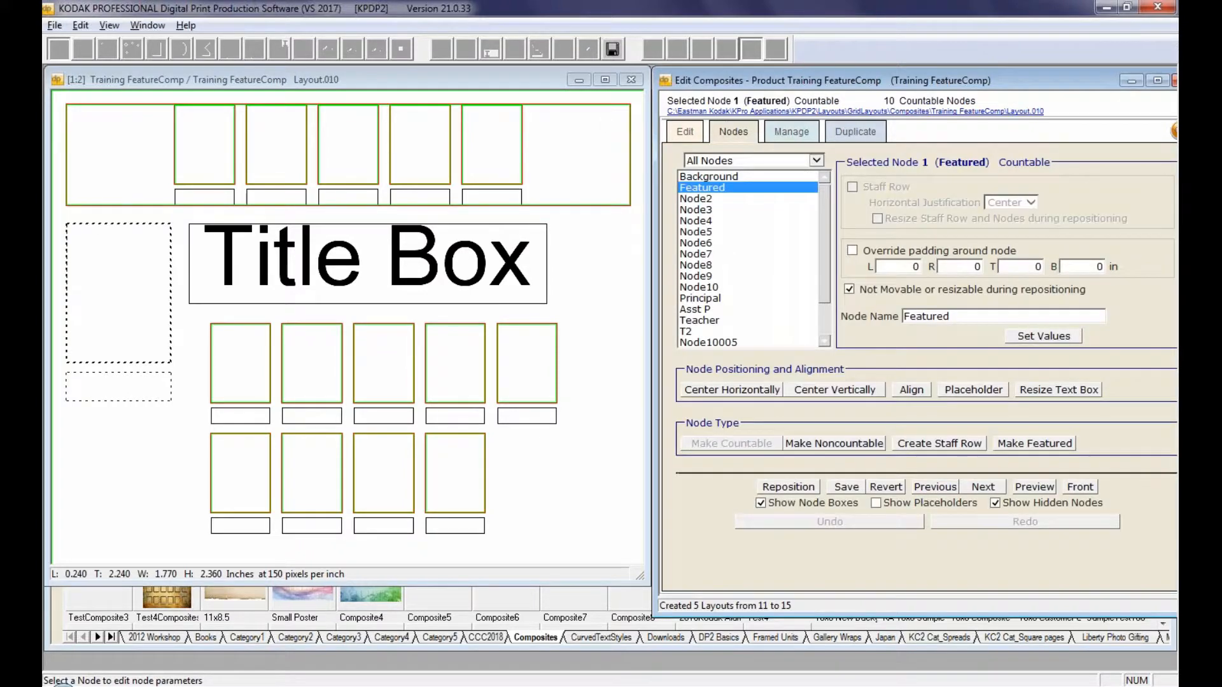
{"action": "left_click", "coordinate": [938, 488]}
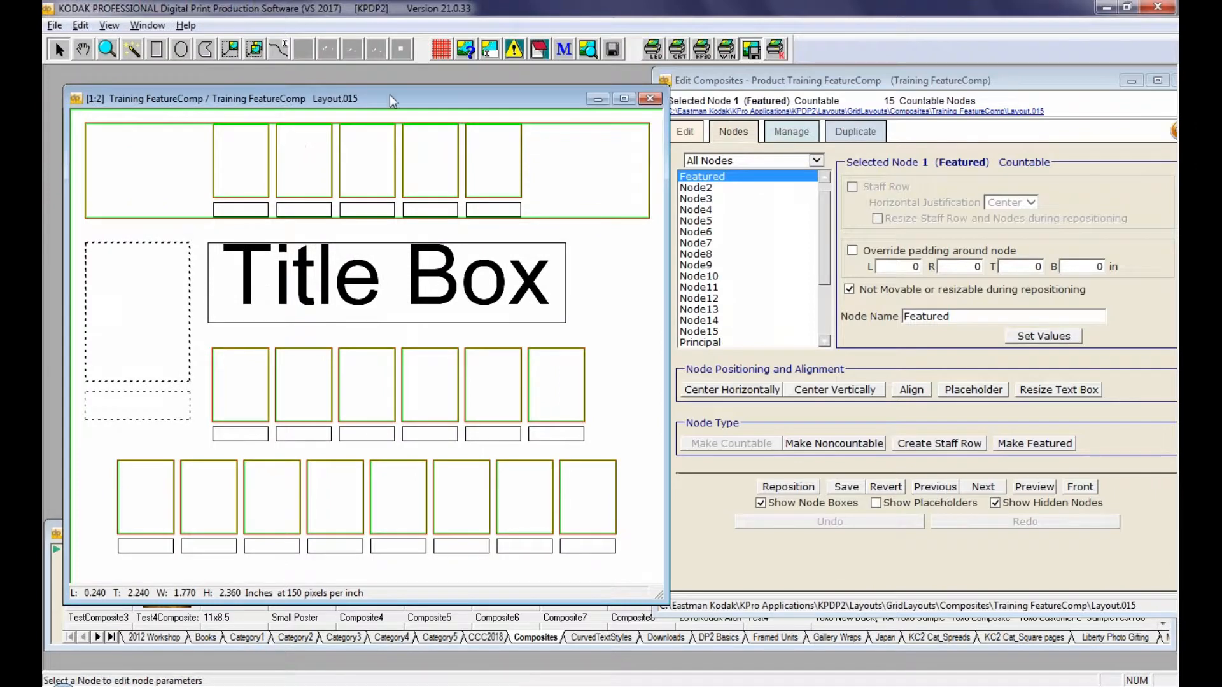
{"action": "left_click_drag", "start_coordinate": [410, 93], "coordinate": [399, 75]}
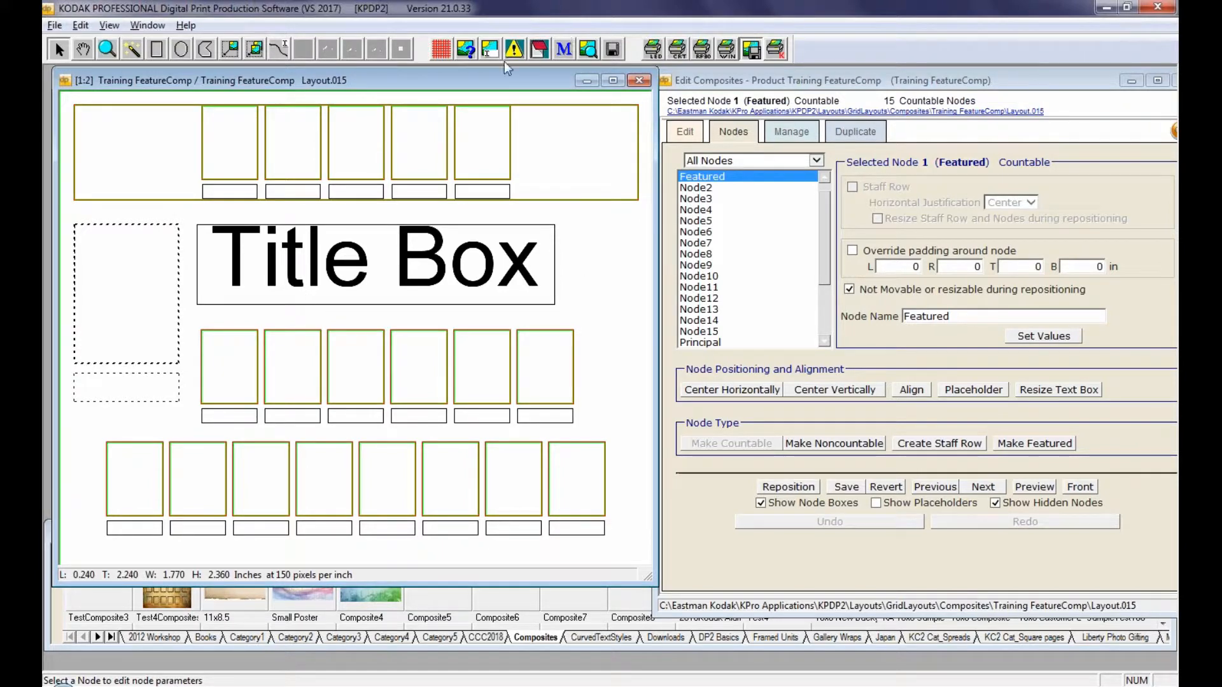
Narrow the staff row of Layout.015 to about 7.73 inches by moving its outer edge inward
{"action": "left_click", "coordinate": [627, 150]}
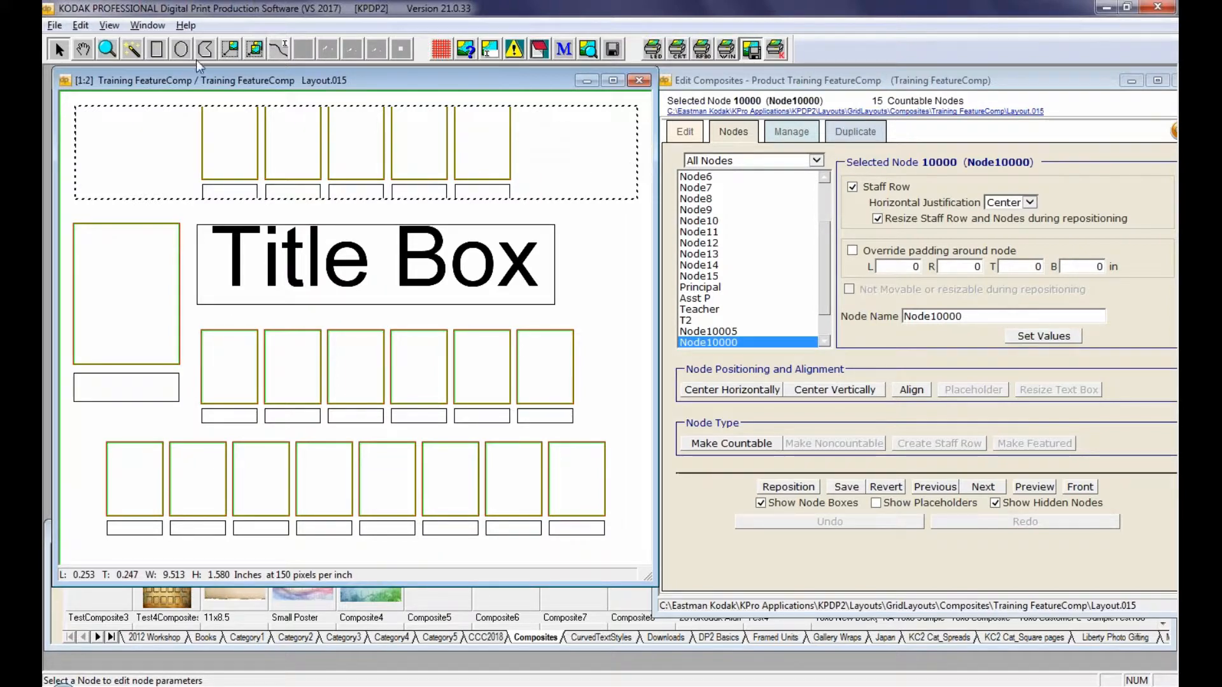
{"action": "left_click", "coordinate": [229, 49]}
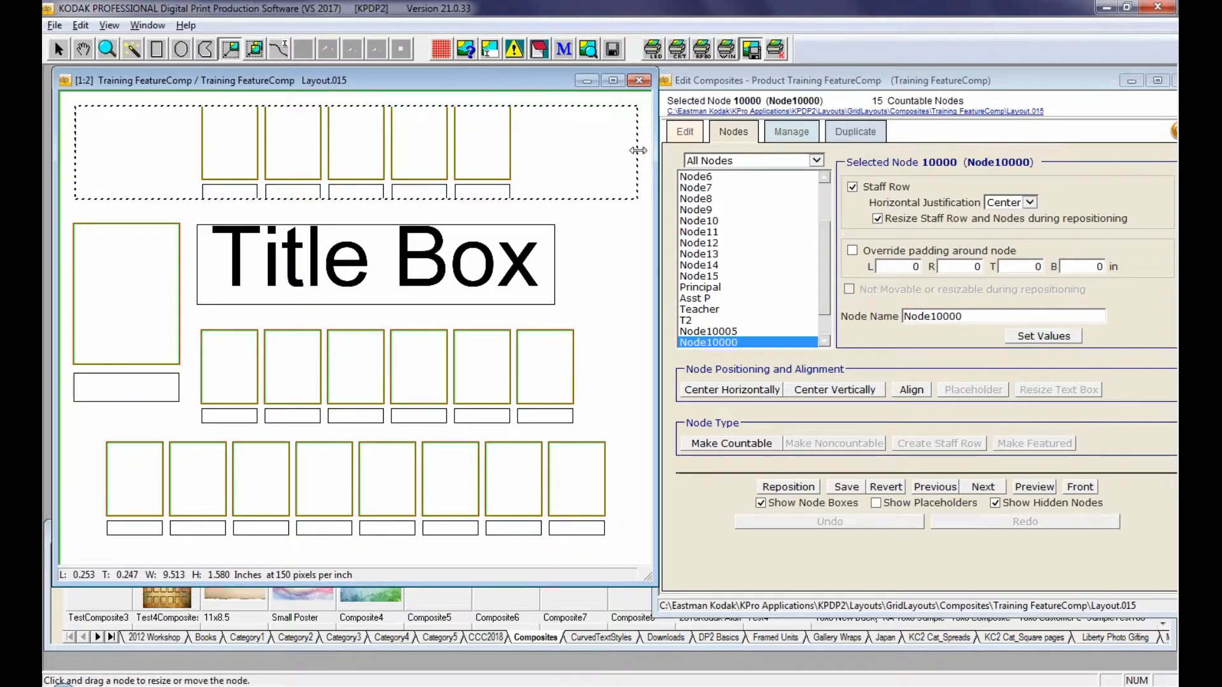
{"action": "left_click_drag", "start_coordinate": [637, 152], "coordinate": [531, 153]}
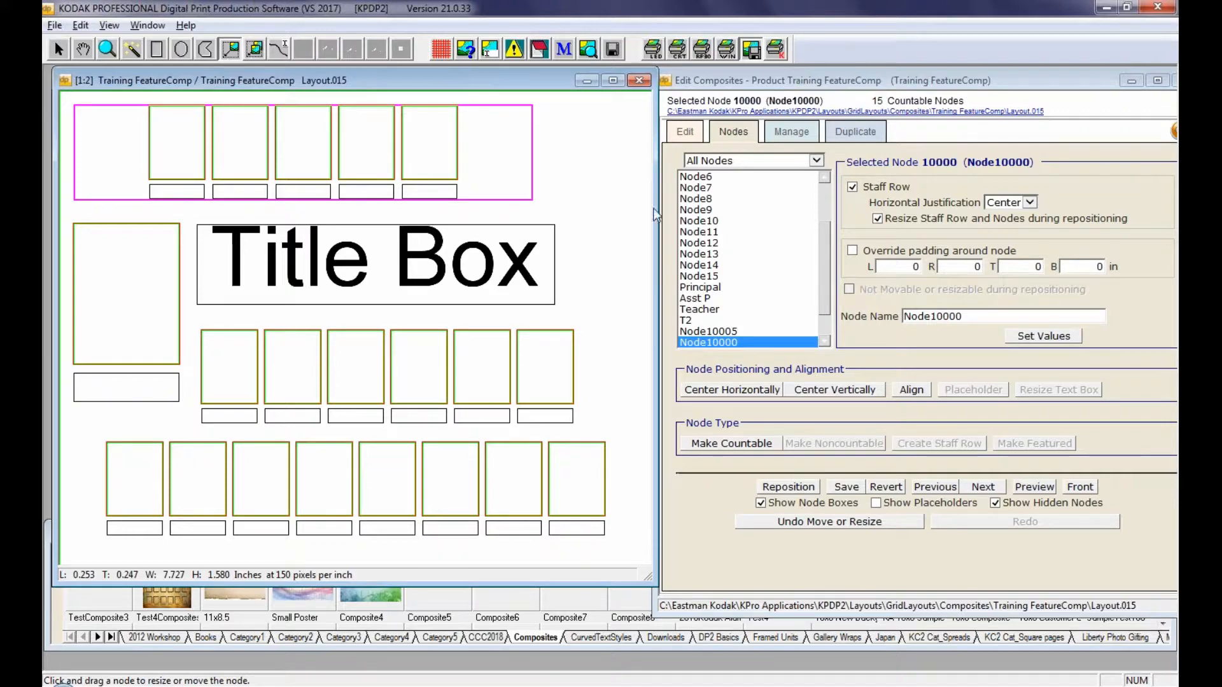
{"action": "left_click", "coordinate": [865, 185]}
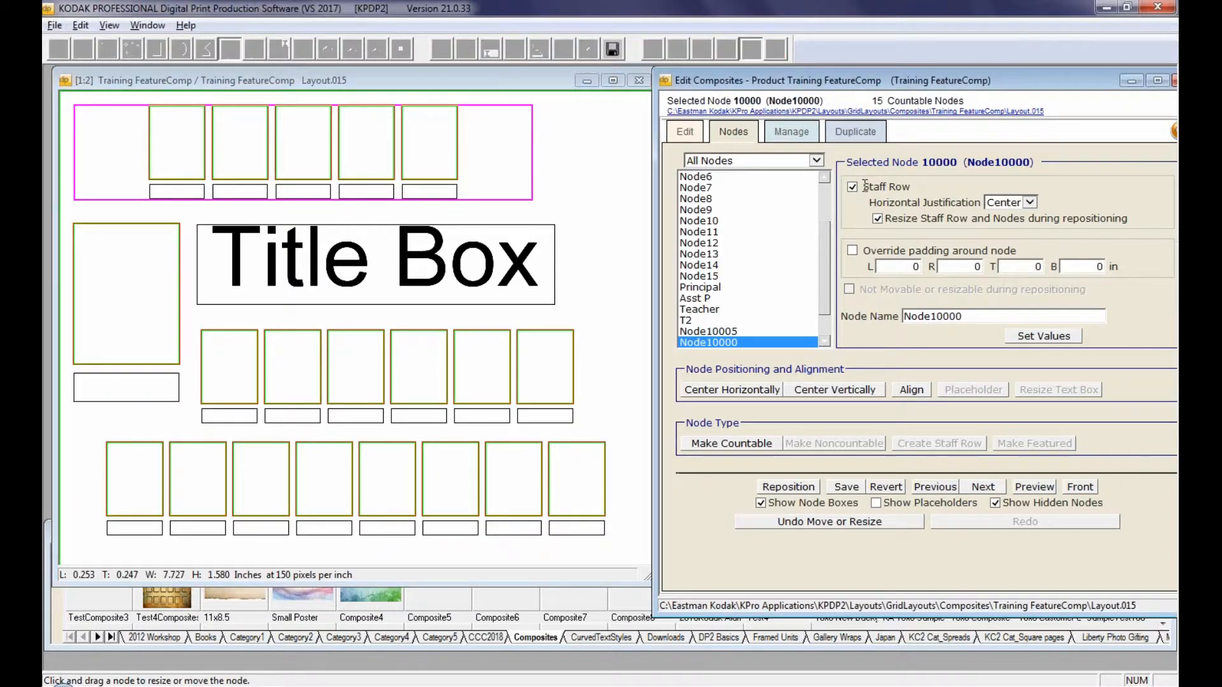
{"action": "left_click_drag", "start_coordinate": [865, 186], "coordinate": [957, 190]}
{"action": "left_click_drag", "start_coordinate": [868, 202], "coordinate": [998, 212]}
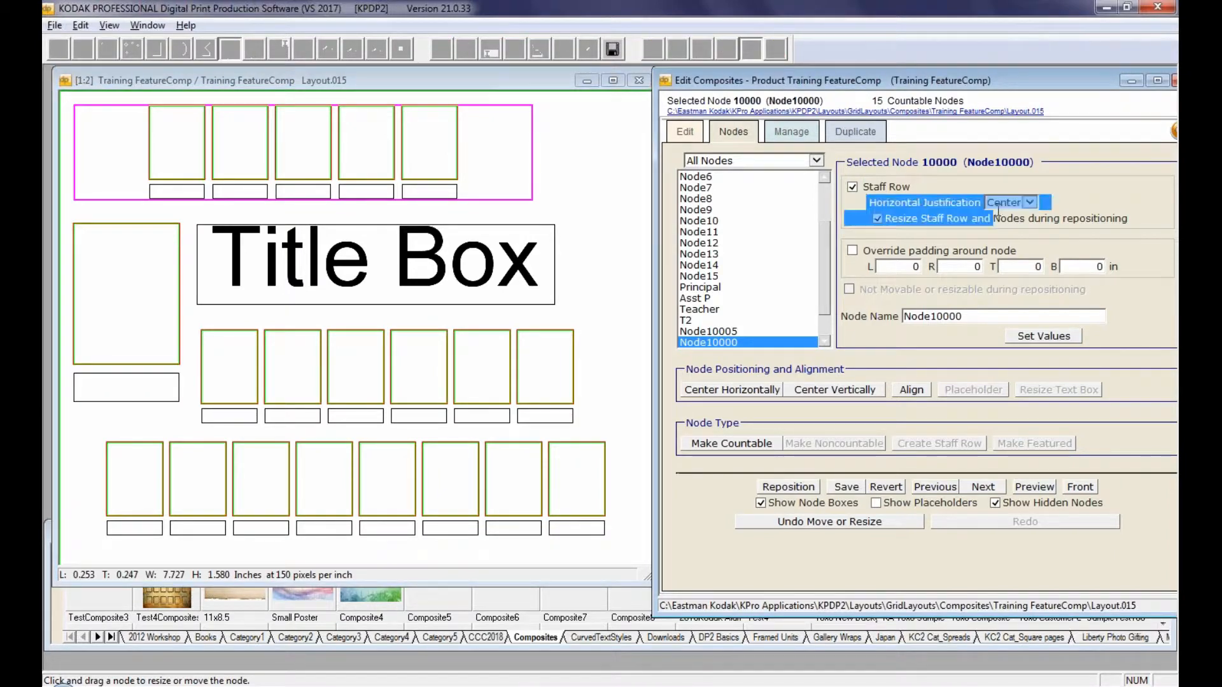
{"action": "left_click", "coordinate": [1012, 224]}
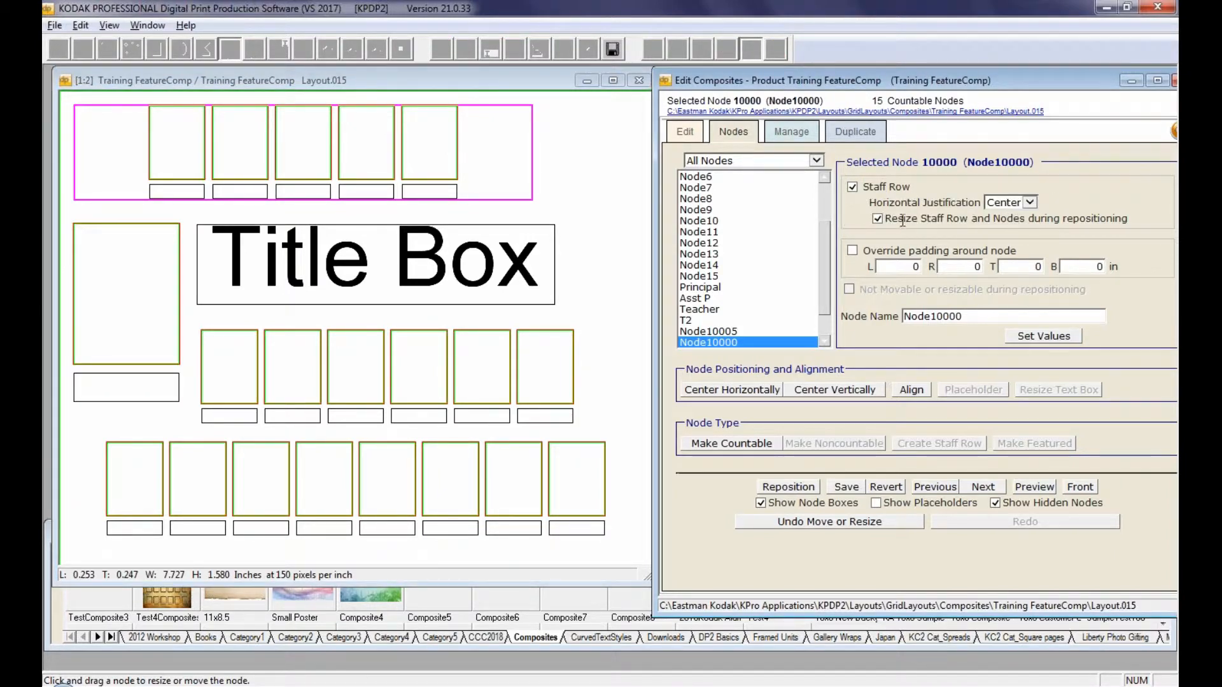
{"action": "mouse_move", "coordinate": [900, 218]}
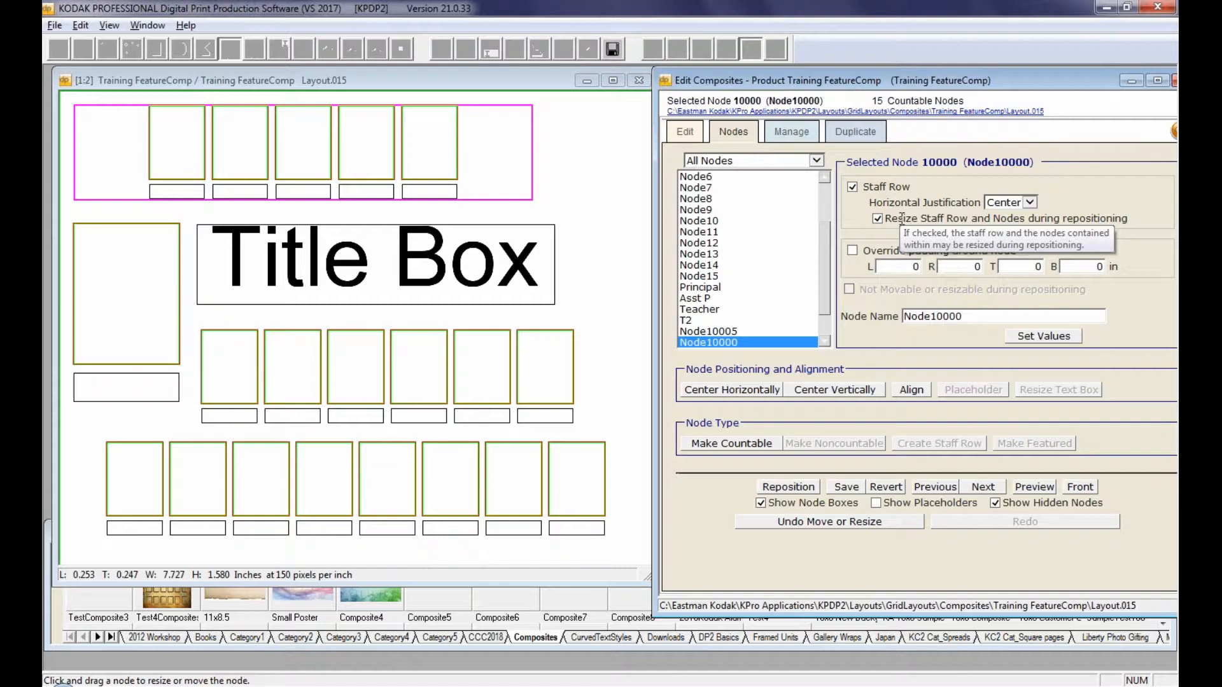
Narrow the staff row further to about 6.89 inches and reposition the nodes of Layout.015
{"action": "left_click_drag", "start_coordinate": [540, 157], "coordinate": [484, 141]}
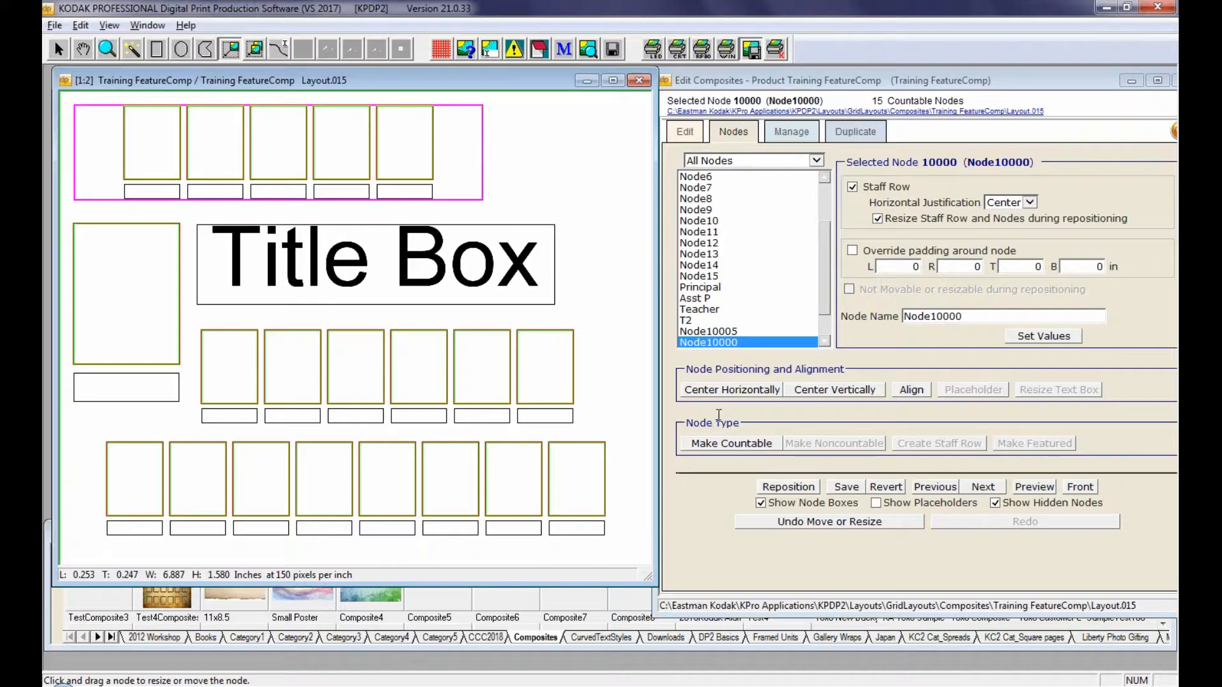
{"action": "left_click", "coordinate": [782, 488]}
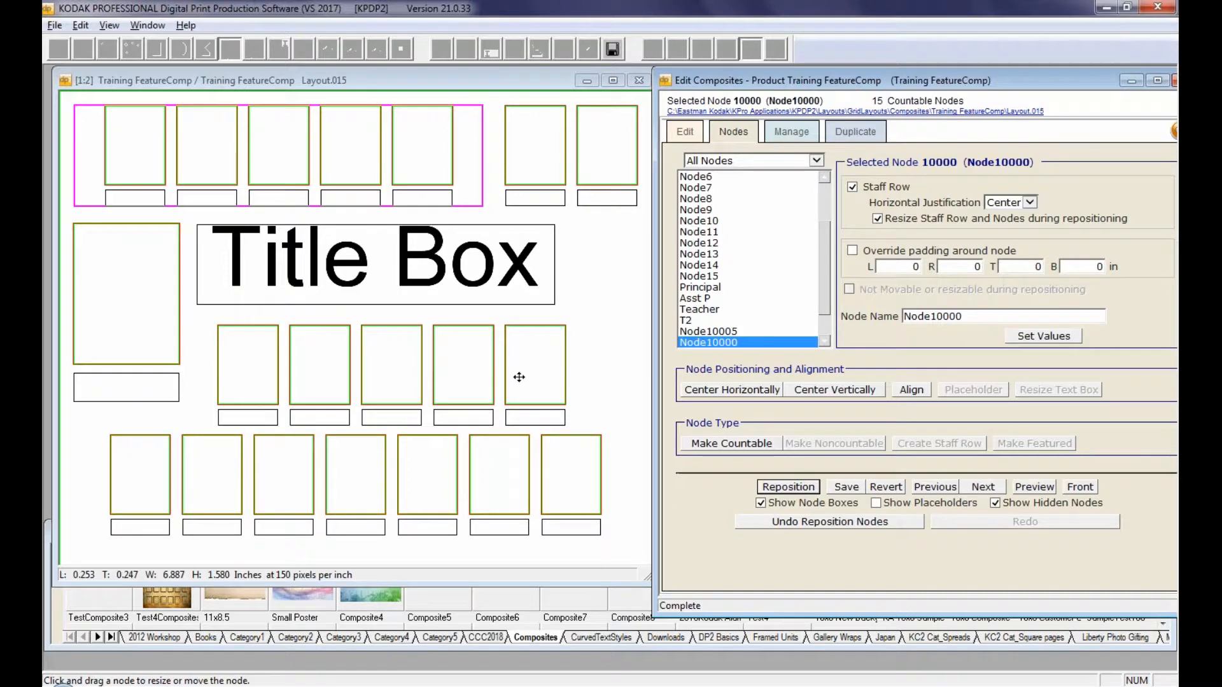
Show the placeholders in Layout.015 and delete the one beside the title box
{"action": "left_click", "coordinate": [195, 76]}
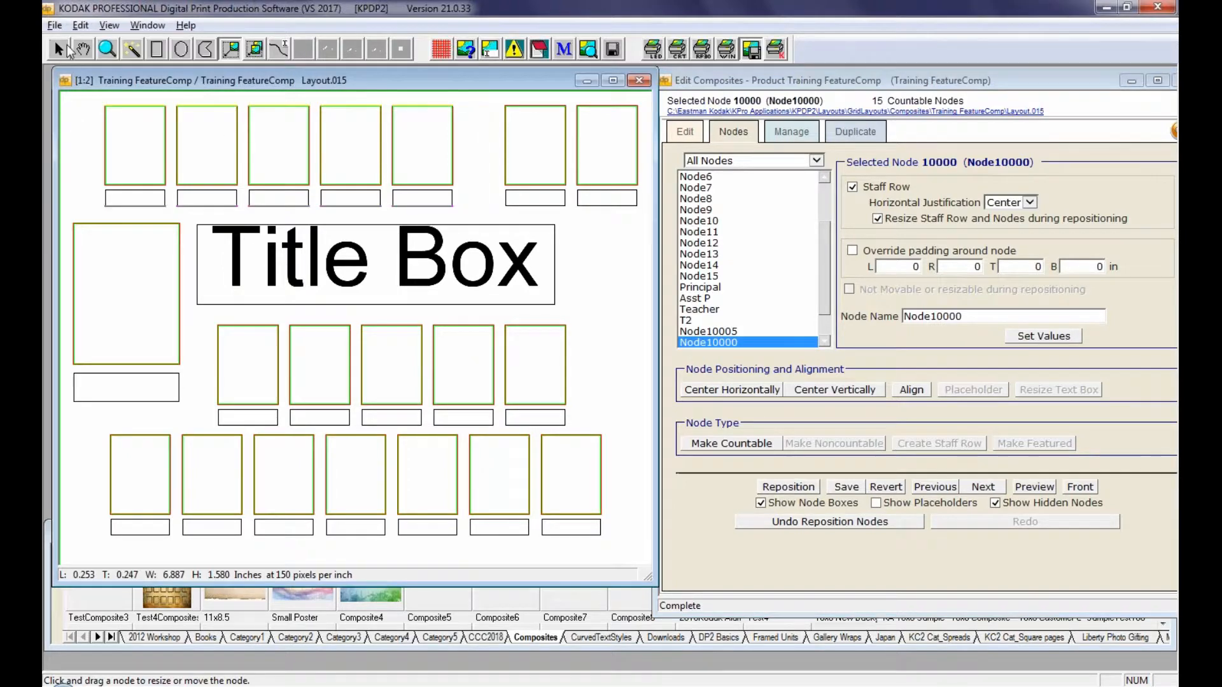
{"action": "left_click", "coordinate": [63, 49]}
{"action": "left_click", "coordinate": [603, 262]}
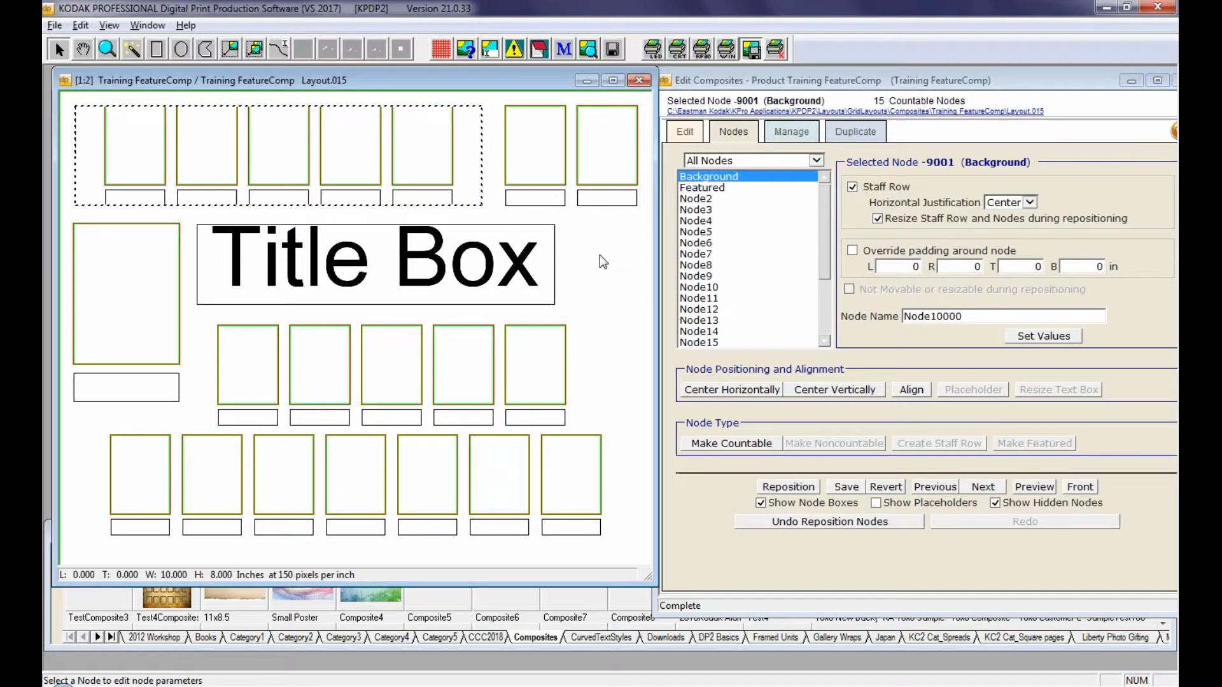
{"action": "left_click", "coordinate": [876, 503]}
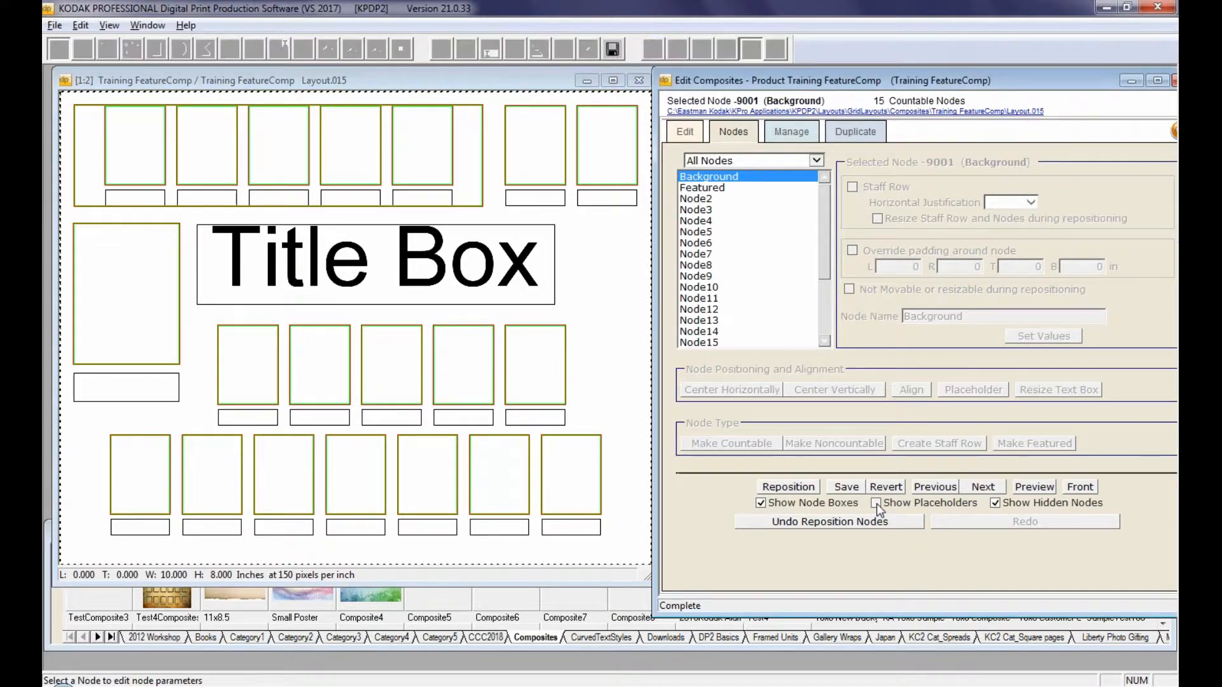
{"action": "left_click", "coordinate": [876, 502]}
{"action": "left_click", "coordinate": [598, 262]}
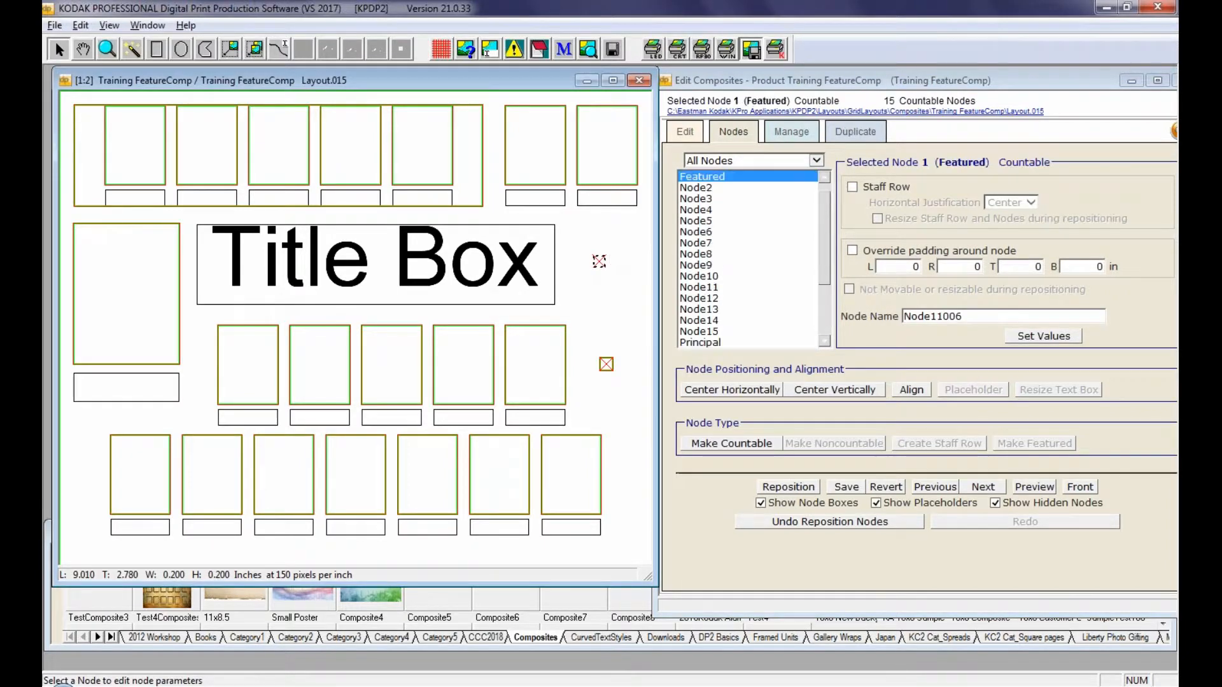
{"action": "key", "text": "Delete"}
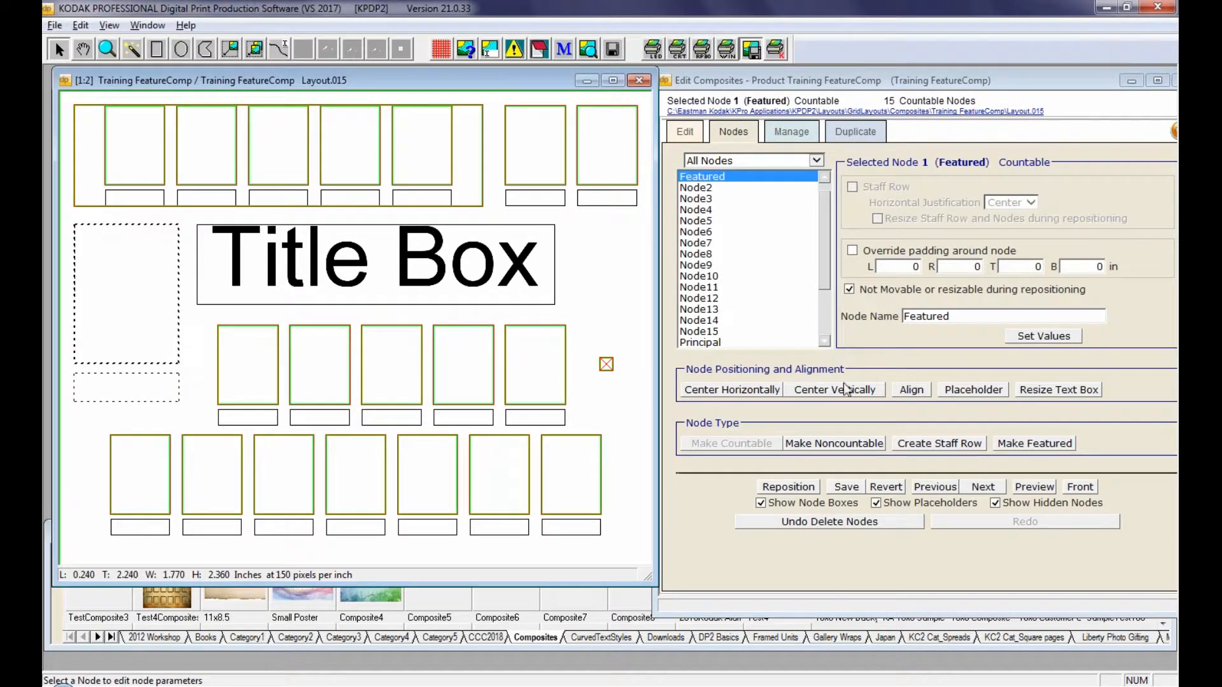
Try repositioning the nodes of Layout.015 without the deleted placeholder and undo the repositioning
{"action": "left_click", "coordinate": [789, 487]}
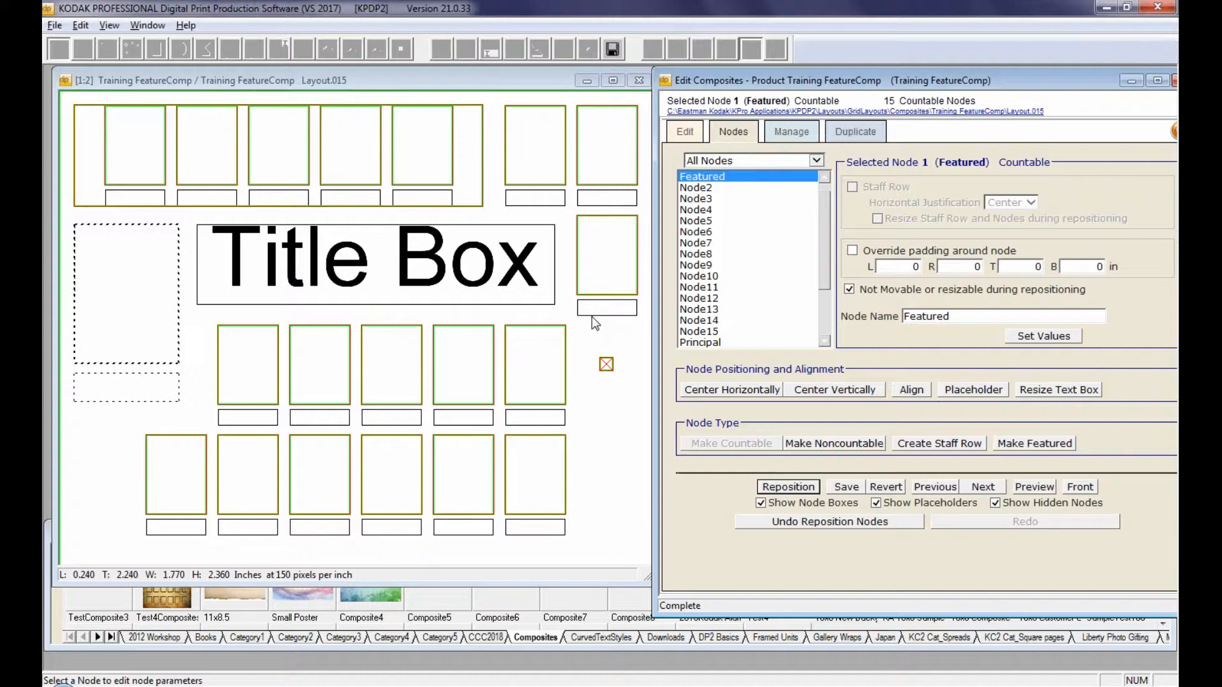
{"action": "left_click", "coordinate": [815, 521]}
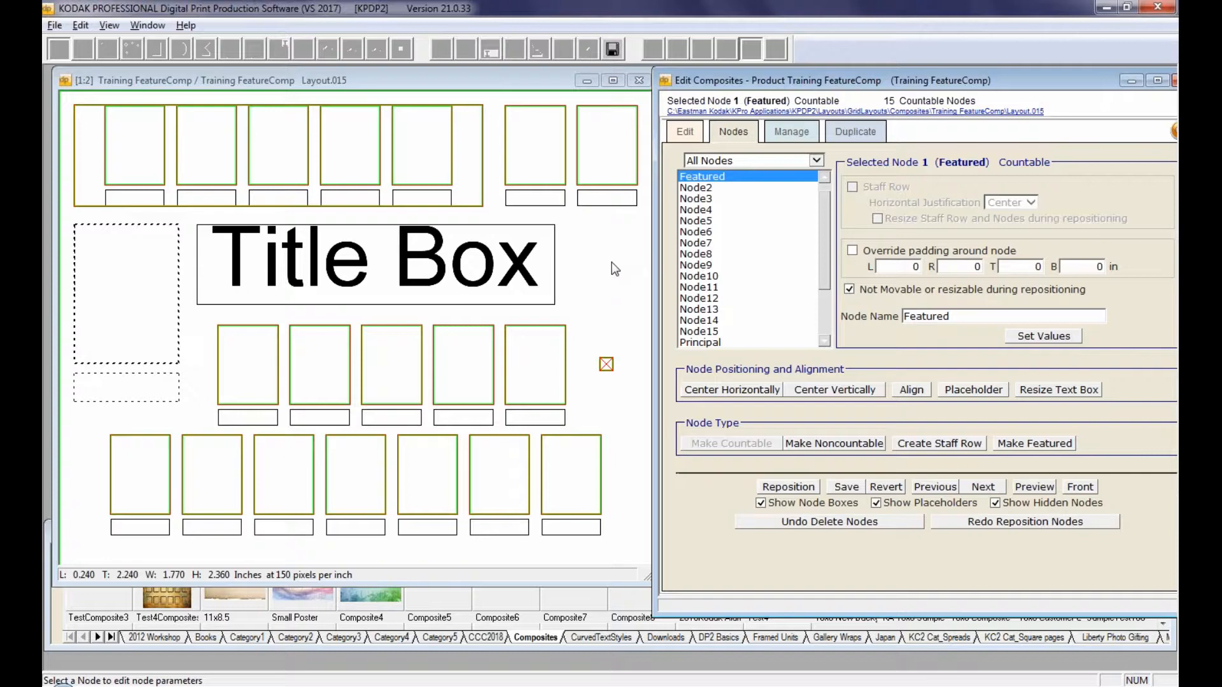
{"action": "left_click", "coordinate": [548, 78]}
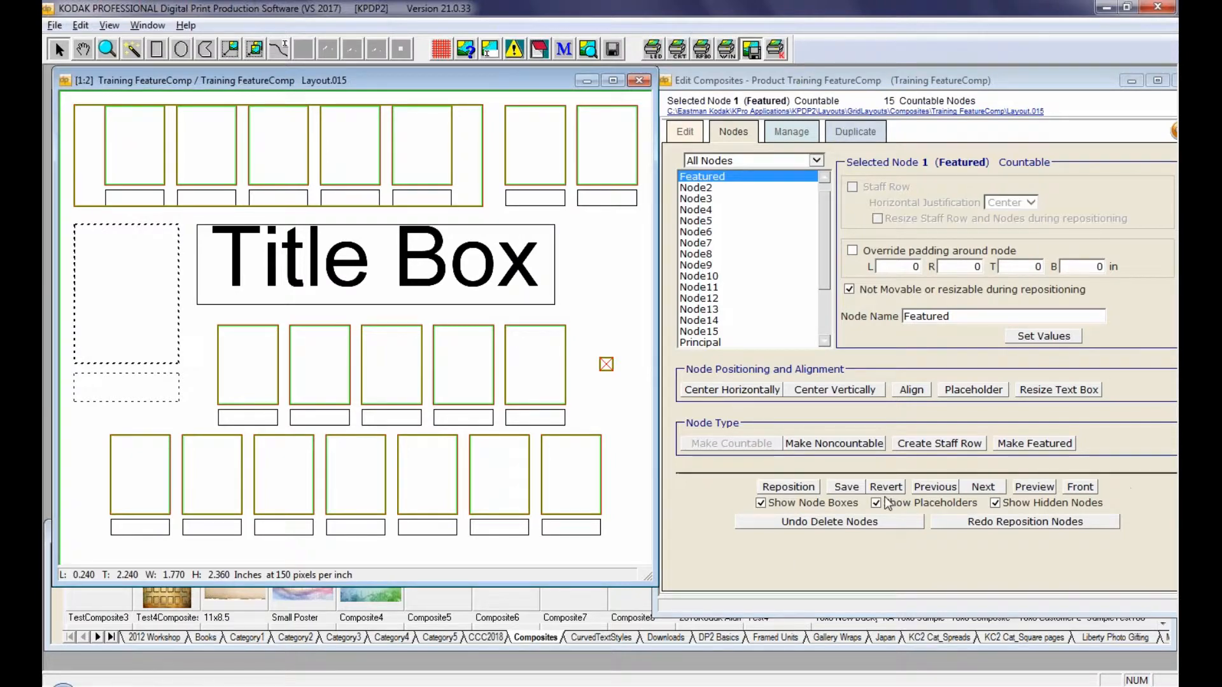
Step back through Layout.014, Layout.013 and Layout.012 to Layout.011 and place its window beside the Edit Composites window
{"action": "left_click", "coordinate": [928, 490]}
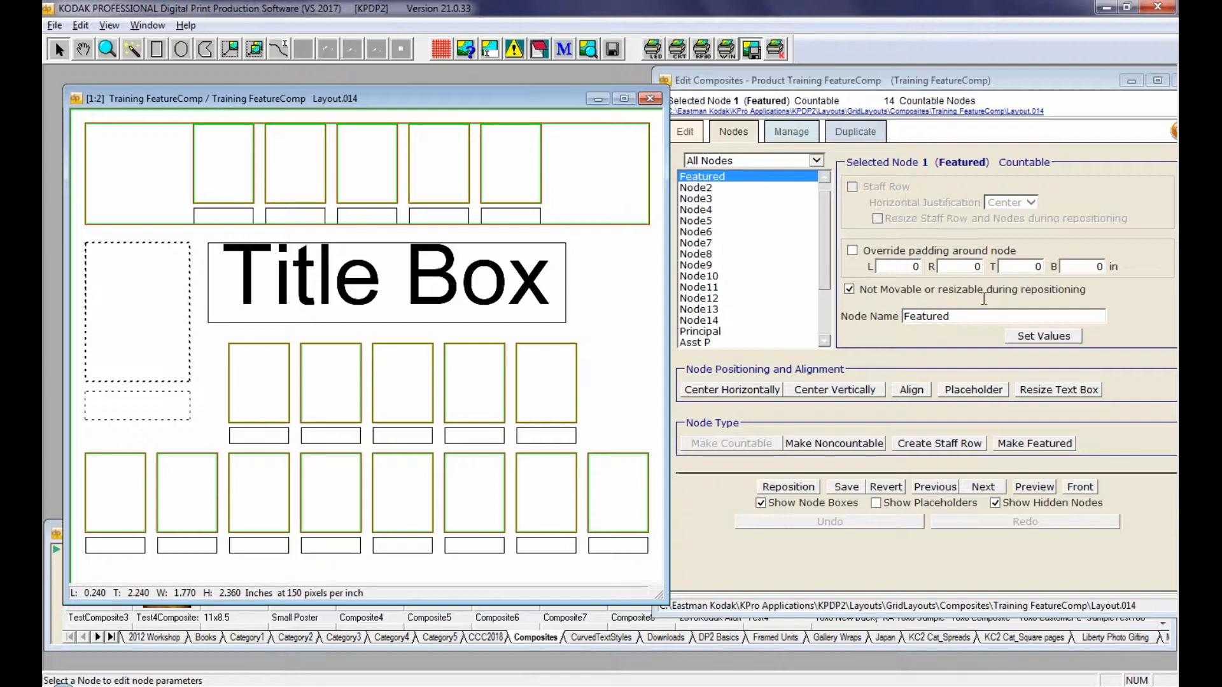
{"action": "left_click", "coordinate": [937, 488]}
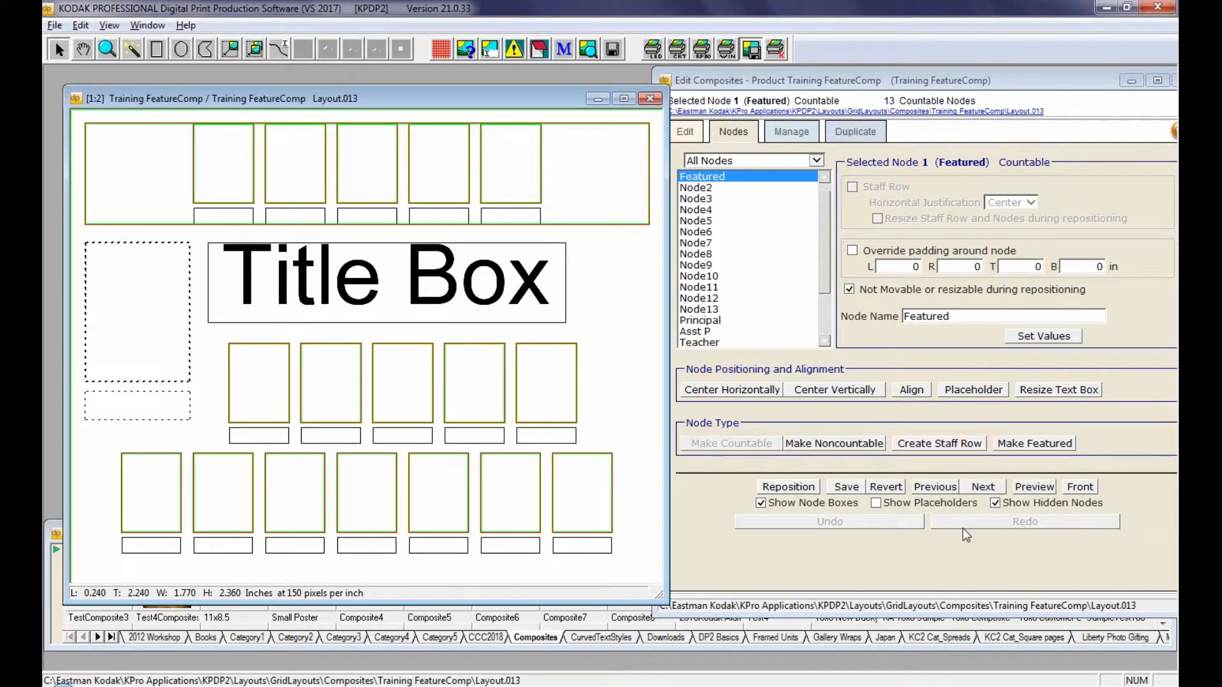
{"action": "left_click", "coordinate": [927, 488]}
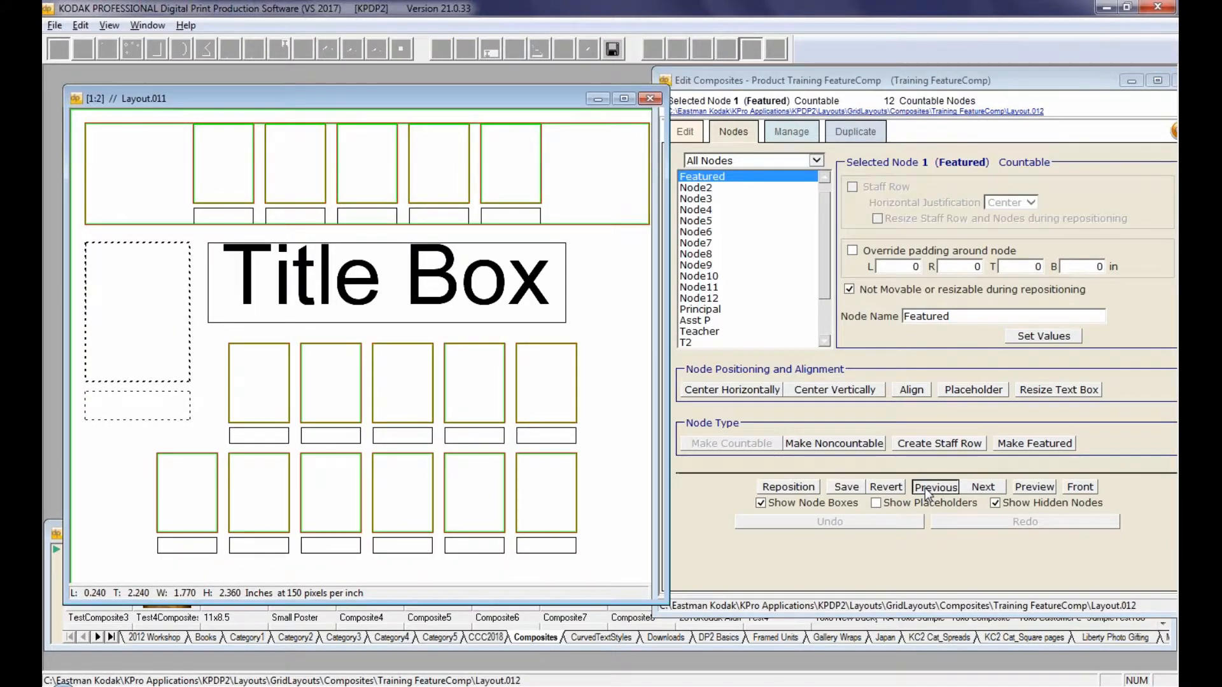
{"action": "left_click", "coordinate": [927, 489]}
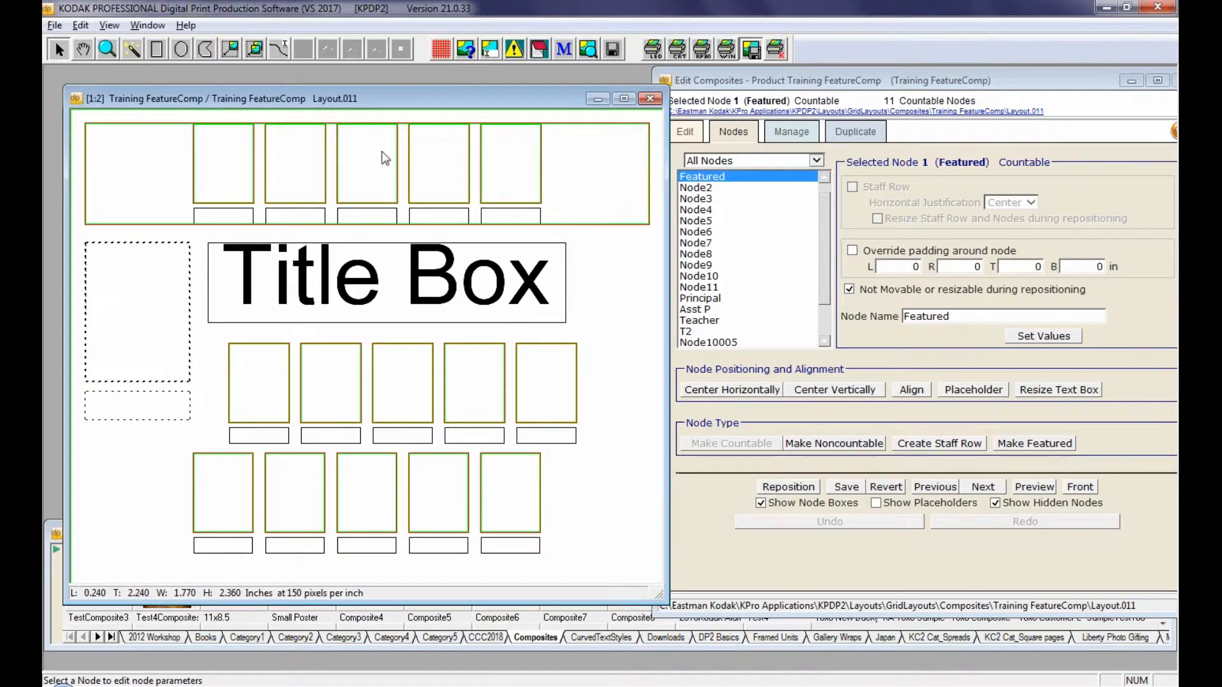
{"action": "left_click_drag", "start_coordinate": [400, 94], "coordinate": [388, 79]}
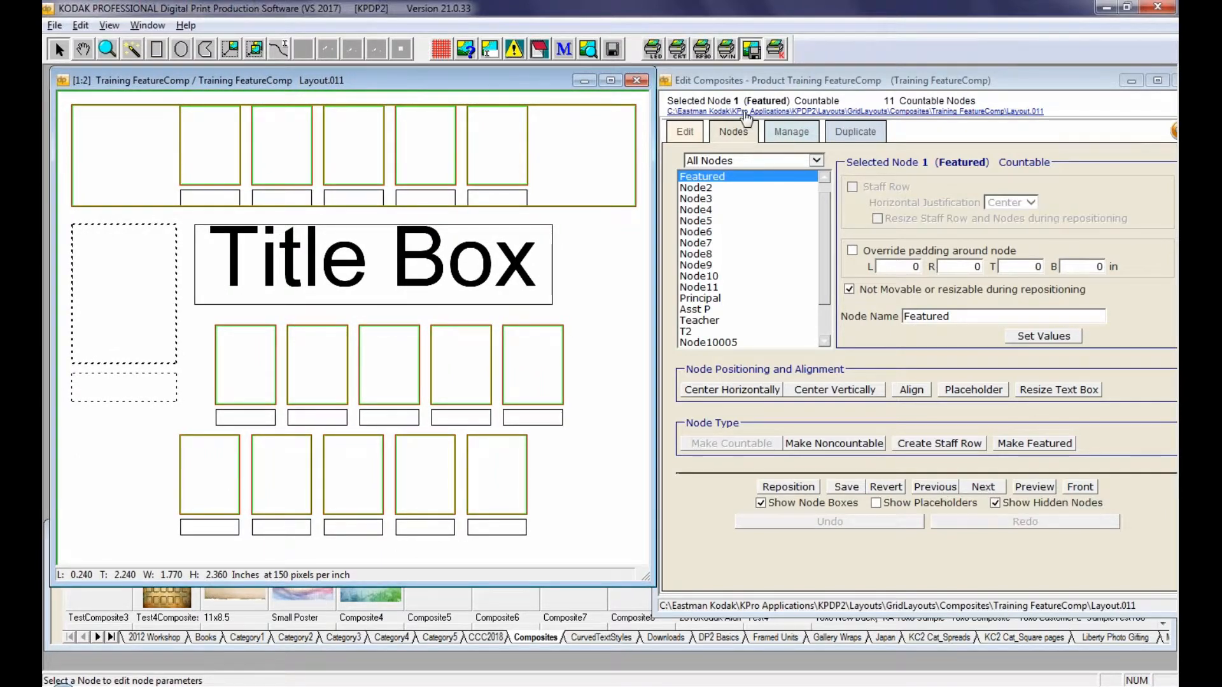
Go to layout management, open Layout.015 to check its arrangement, and close its window again
{"action": "left_click", "coordinate": [792, 132]}
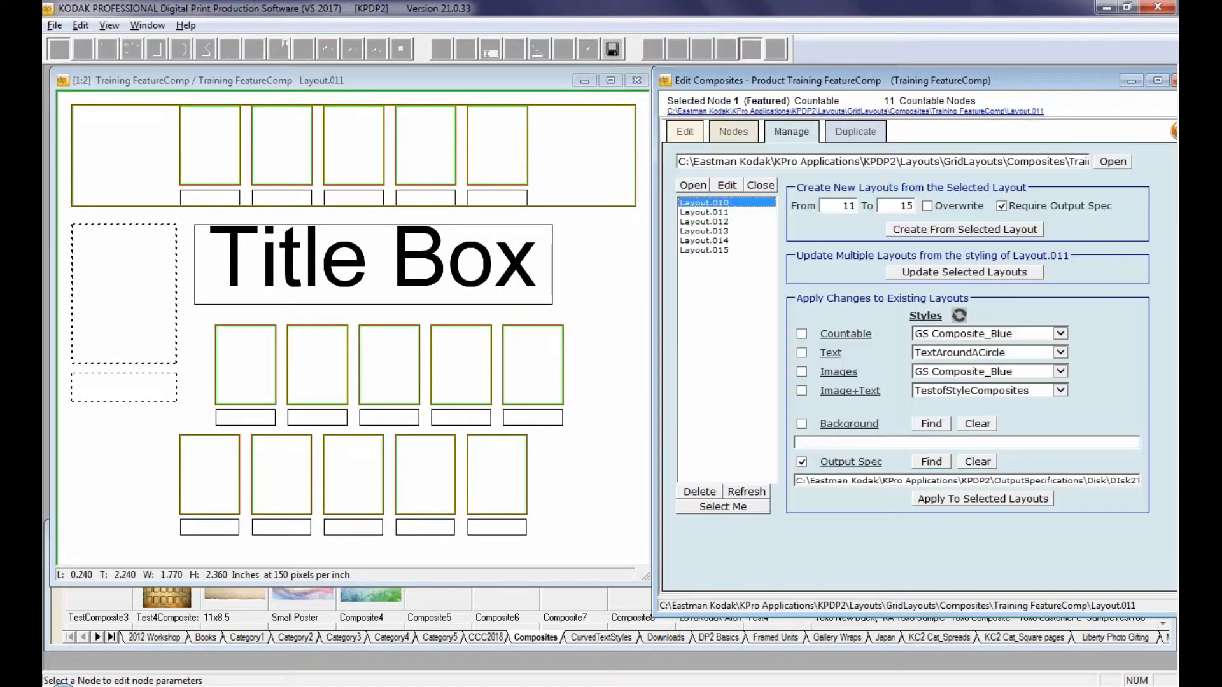
{"action": "left_click", "coordinate": [700, 250], "text": "ctrl"}
{"action": "left_click", "coordinate": [699, 250]}
{"action": "left_click", "coordinate": [693, 186]}
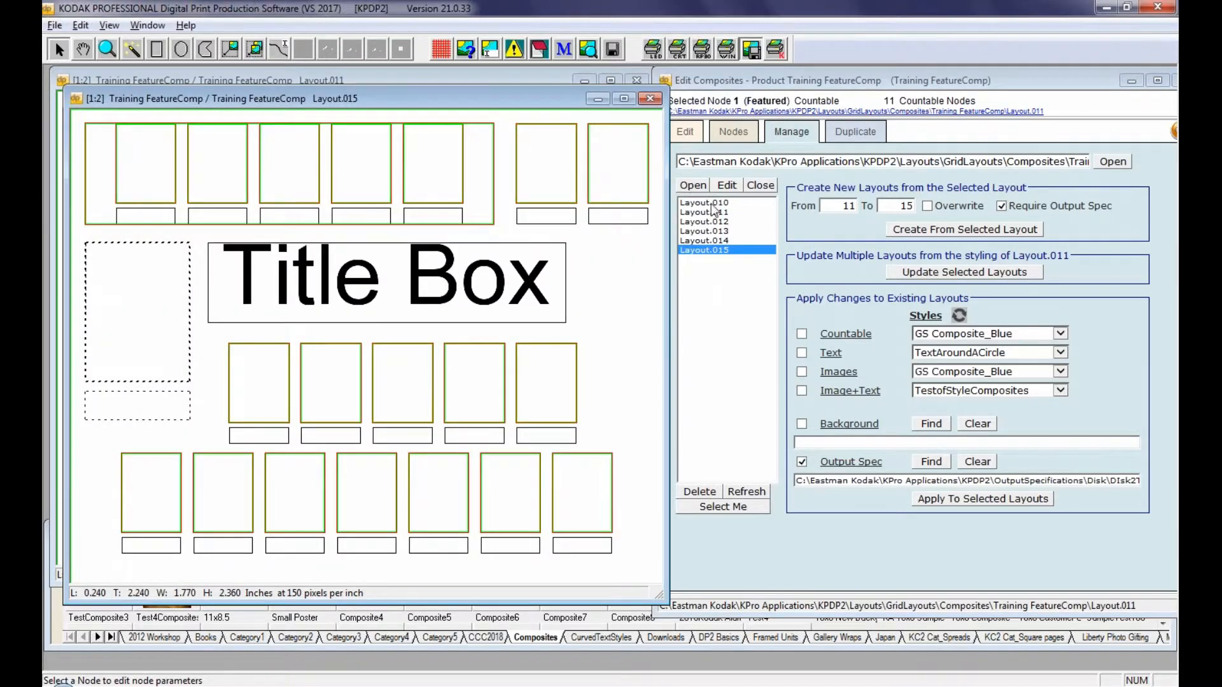
{"action": "left_click", "coordinate": [649, 99]}
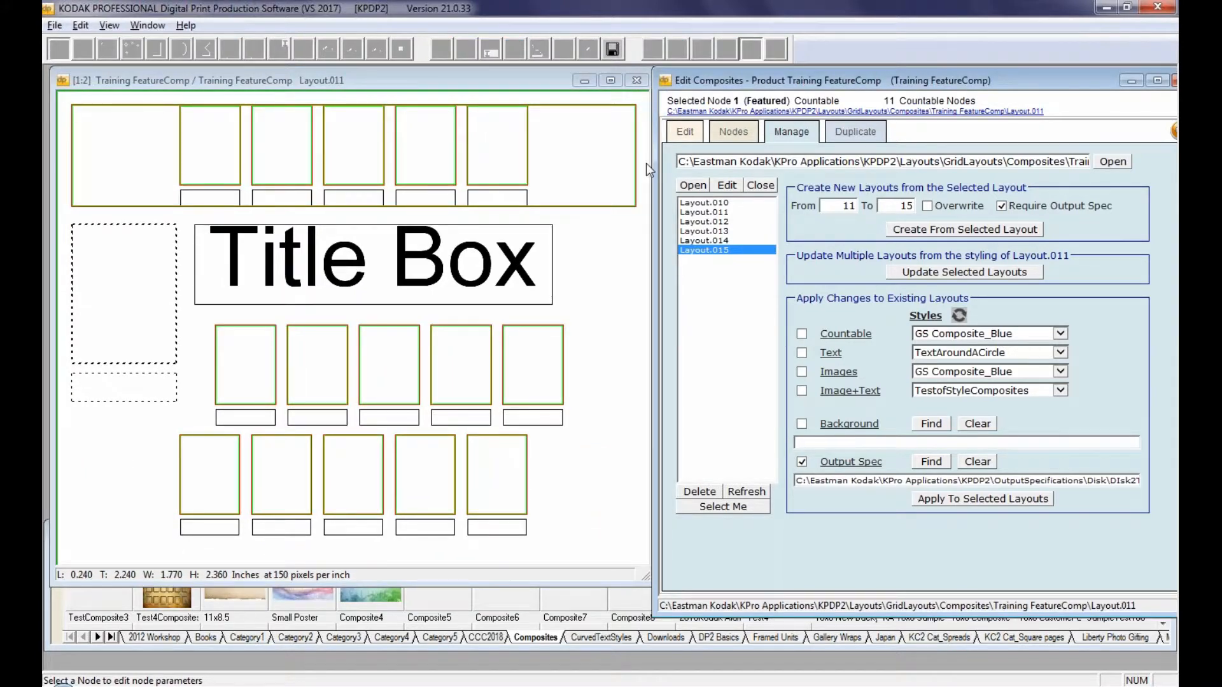
Overwrite layouts 12 to 14 with new ones created from Layout.015 as the template
{"action": "left_click", "coordinate": [712, 223], "text": "ctrl"}
{"action": "left_click", "coordinate": [711, 223]}
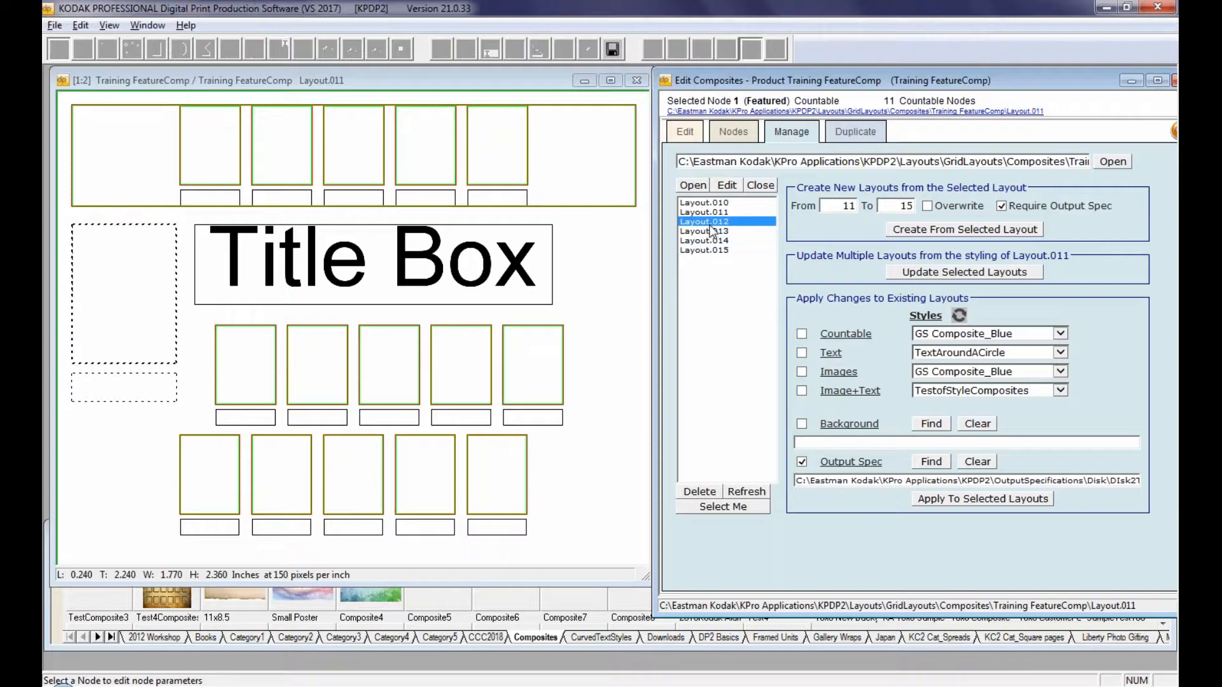
{"action": "left_click", "coordinate": [710, 232]}
{"action": "left_click", "coordinate": [712, 240]}
{"action": "left_click", "coordinate": [713, 249]}
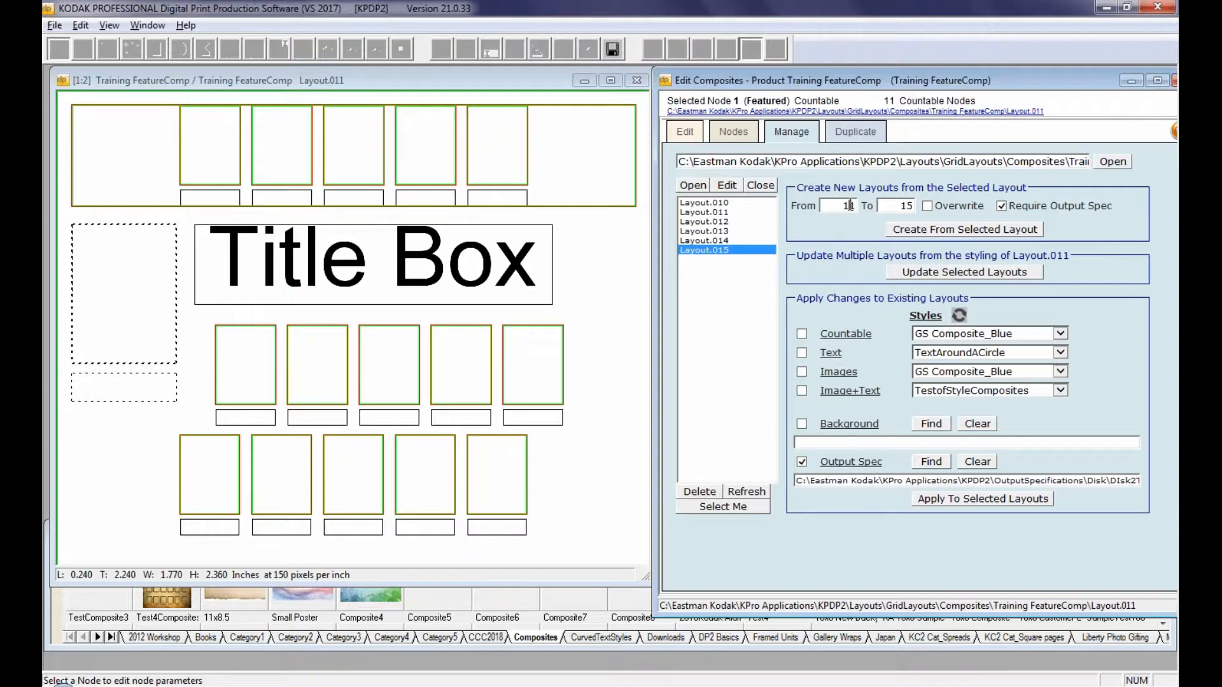
{"action": "left_click_drag", "start_coordinate": [855, 205], "coordinate": [854, 205]}
{"action": "type", "text": "2"}
{"action": "left_click_drag", "start_coordinate": [900, 206], "coordinate": [913, 207]}
{"action": "type", "text": "14"}
{"action": "left_click", "coordinate": [927, 204]}
{"action": "left_click", "coordinate": [941, 231]}
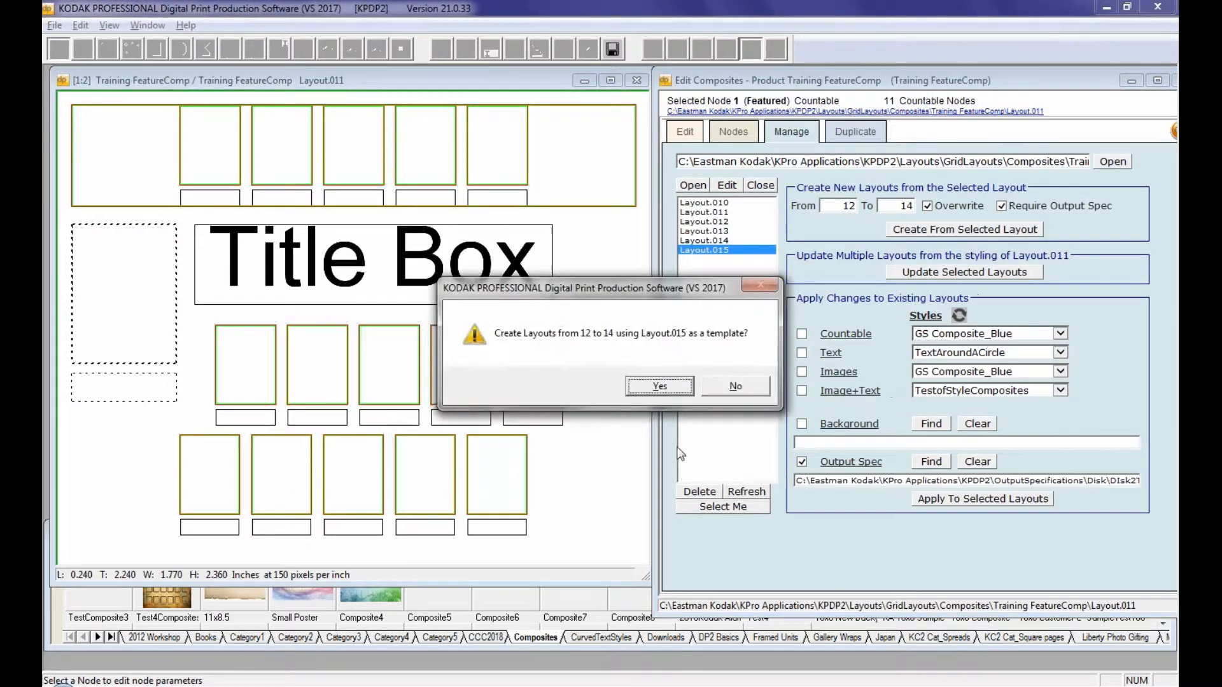
{"action": "left_click", "coordinate": [658, 384]}
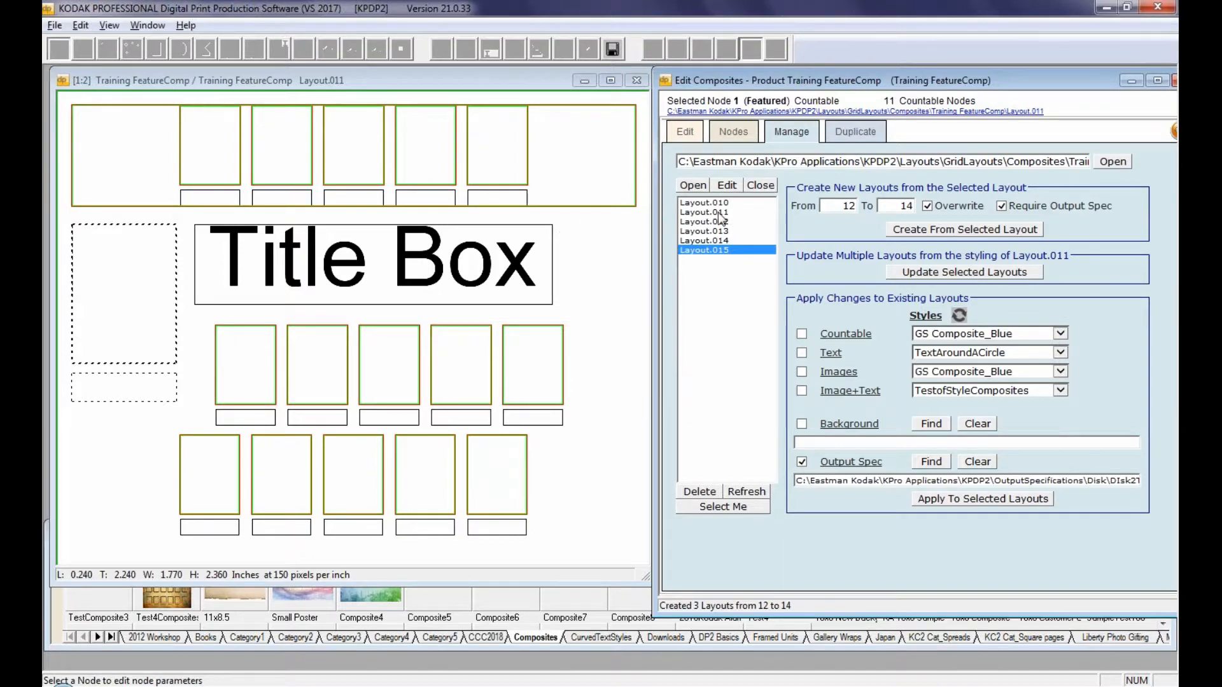
Set the layout range from 11 to 11 and overwrite that layout using Layout.015 as the template
{"action": "left_click_drag", "start_coordinate": [848, 206], "coordinate": [913, 216]}
{"action": "type", "text": "1"}
{"action": "left_click", "coordinate": [938, 228]}
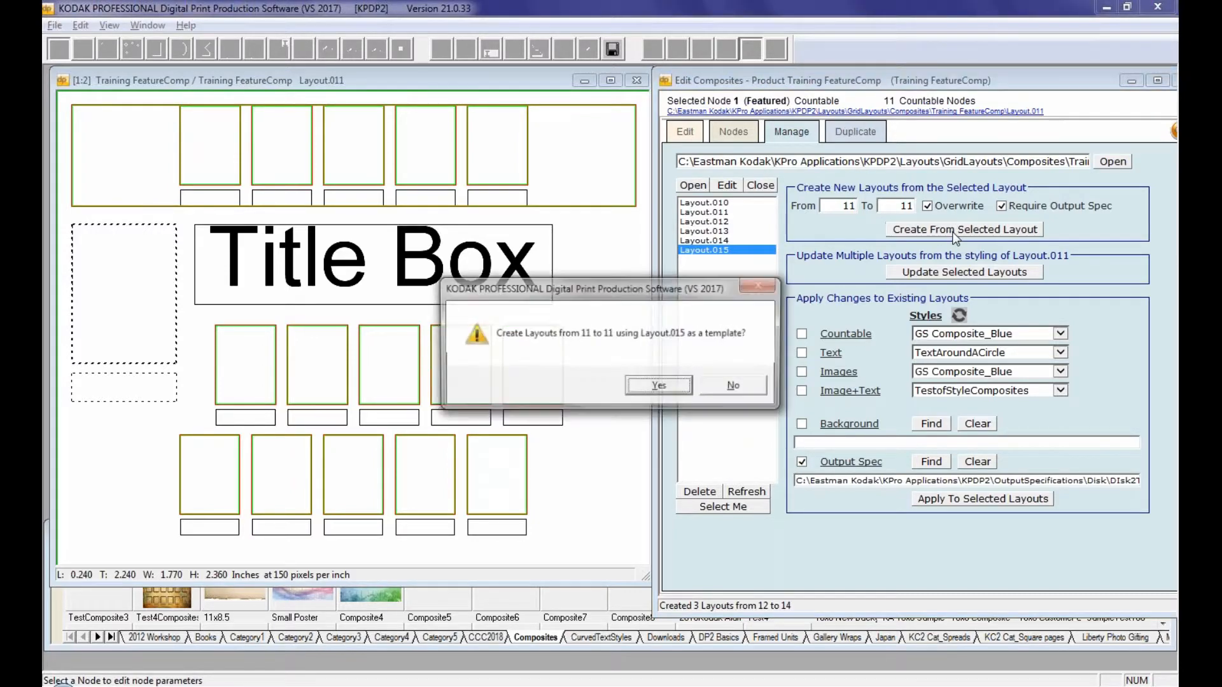
{"action": "left_click", "coordinate": [643, 388]}
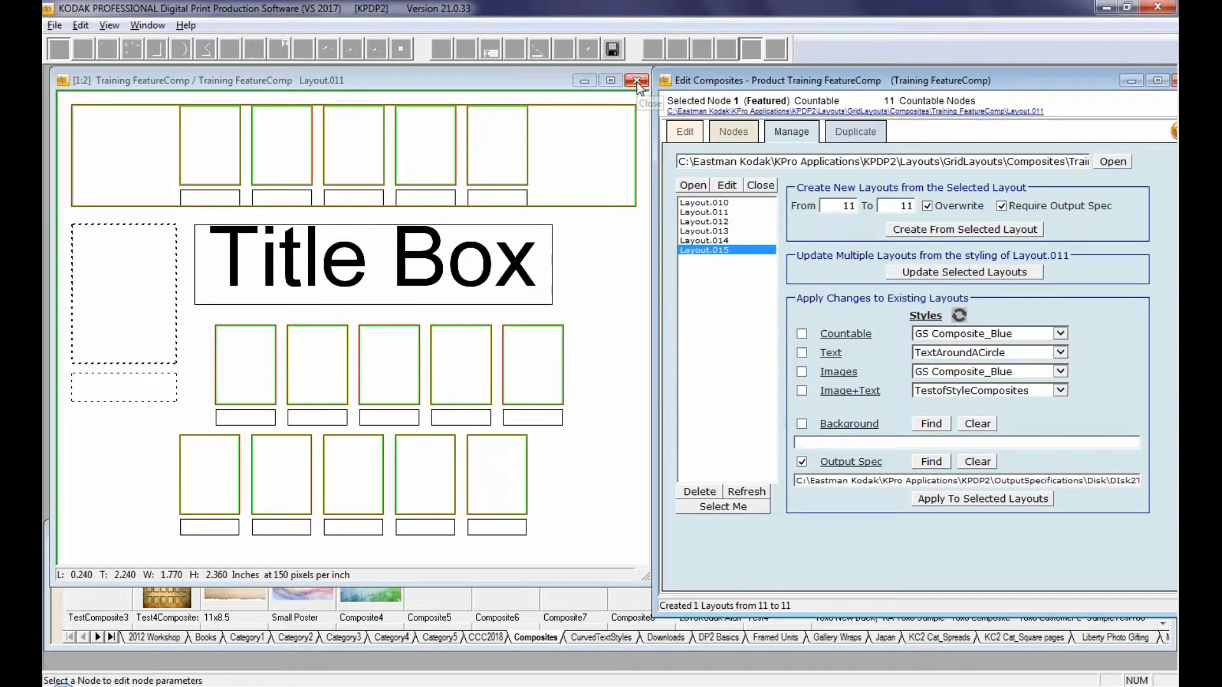
Open Layout.011 from the layout list and close the layout and Edit Composites windows
{"action": "left_click", "coordinate": [478, 78]}
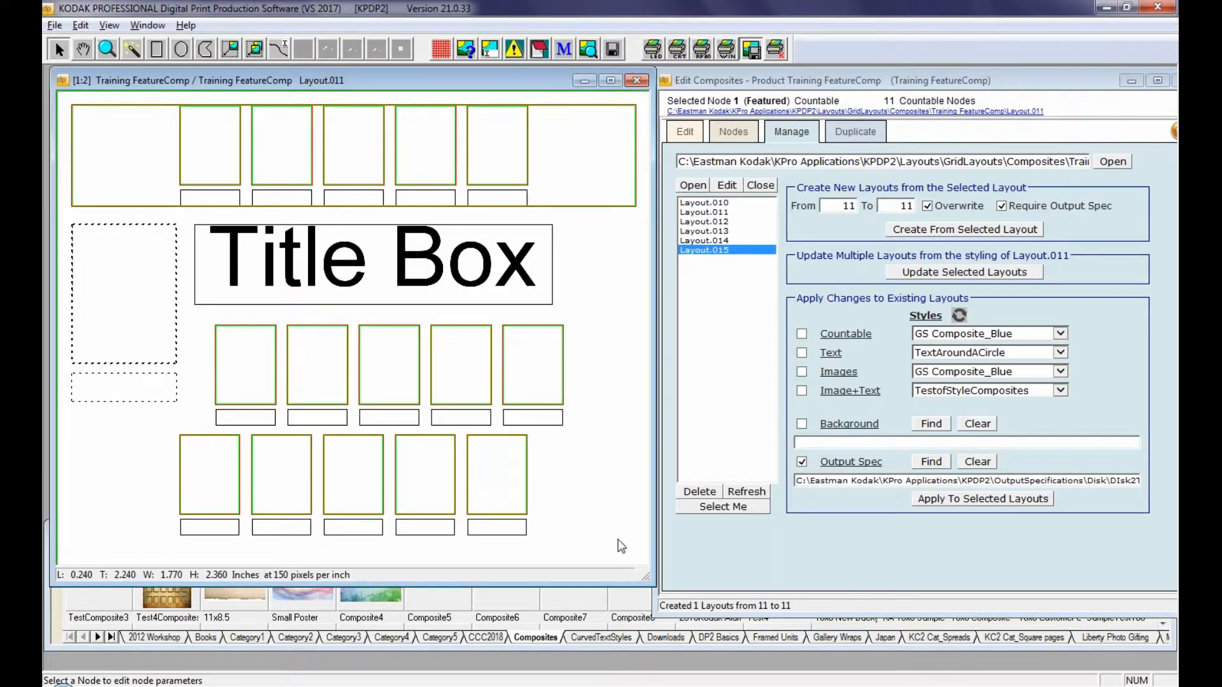
{"action": "left_click", "coordinate": [707, 213]}
{"action": "left_click", "coordinate": [692, 185]}
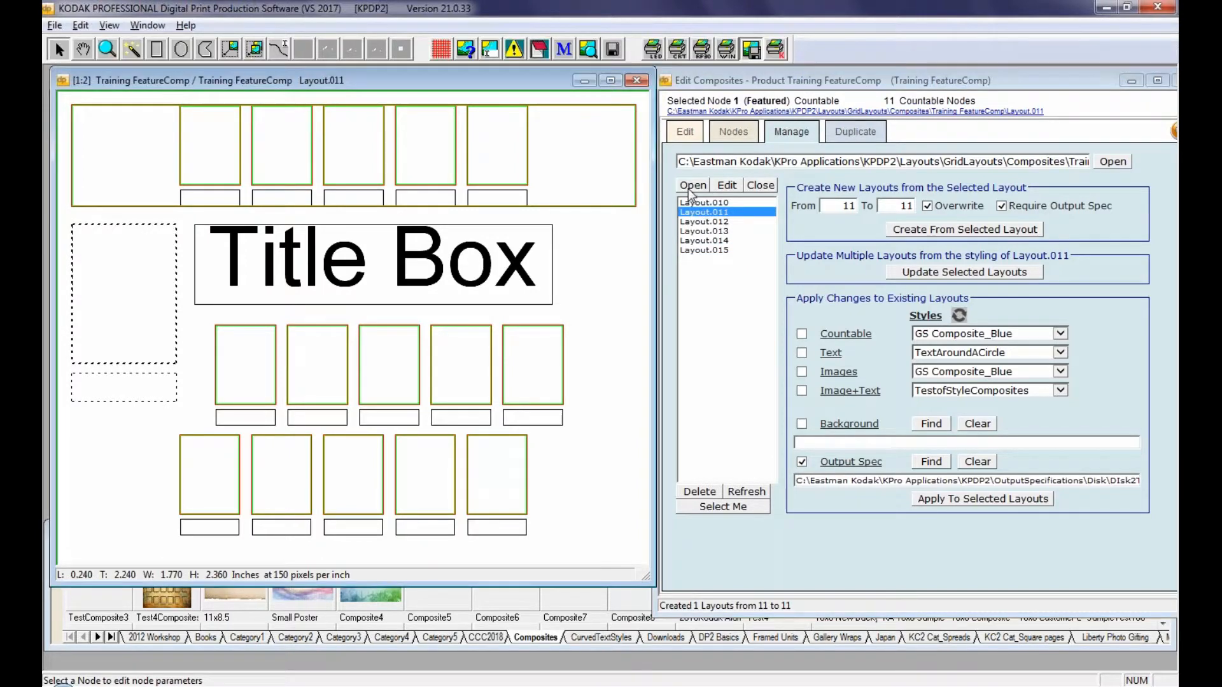
{"action": "left_click", "coordinate": [635, 79]}
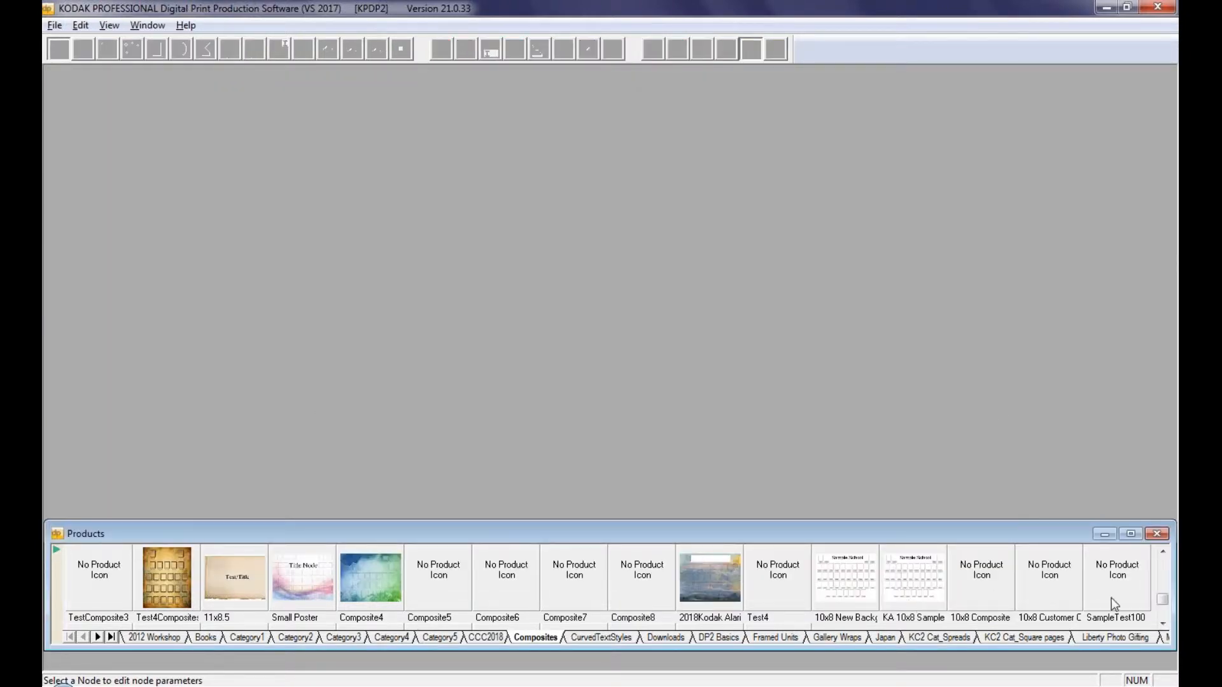
Open Layout.011 of the Training FeatureComp product from the Composites category
{"action": "left_click_drag", "start_coordinate": [1161, 599], "coordinate": [1170, 623]}
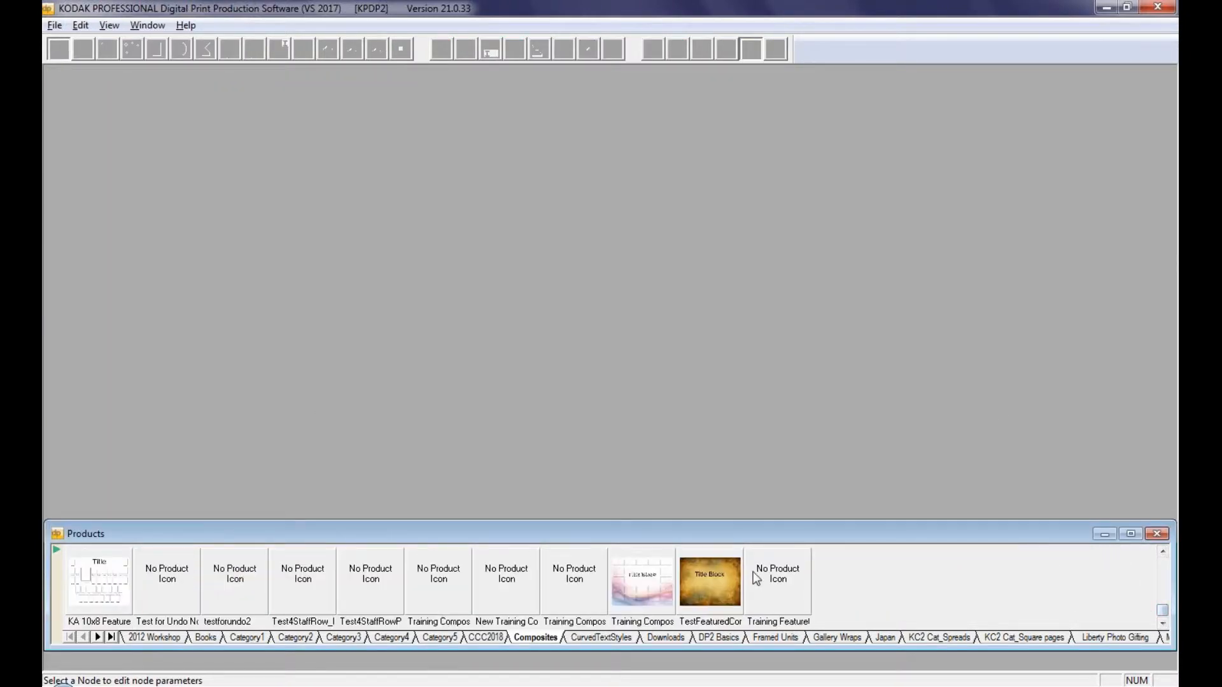
{"action": "left_click", "coordinate": [775, 579]}
{"action": "double_click", "coordinate": [777, 593]}
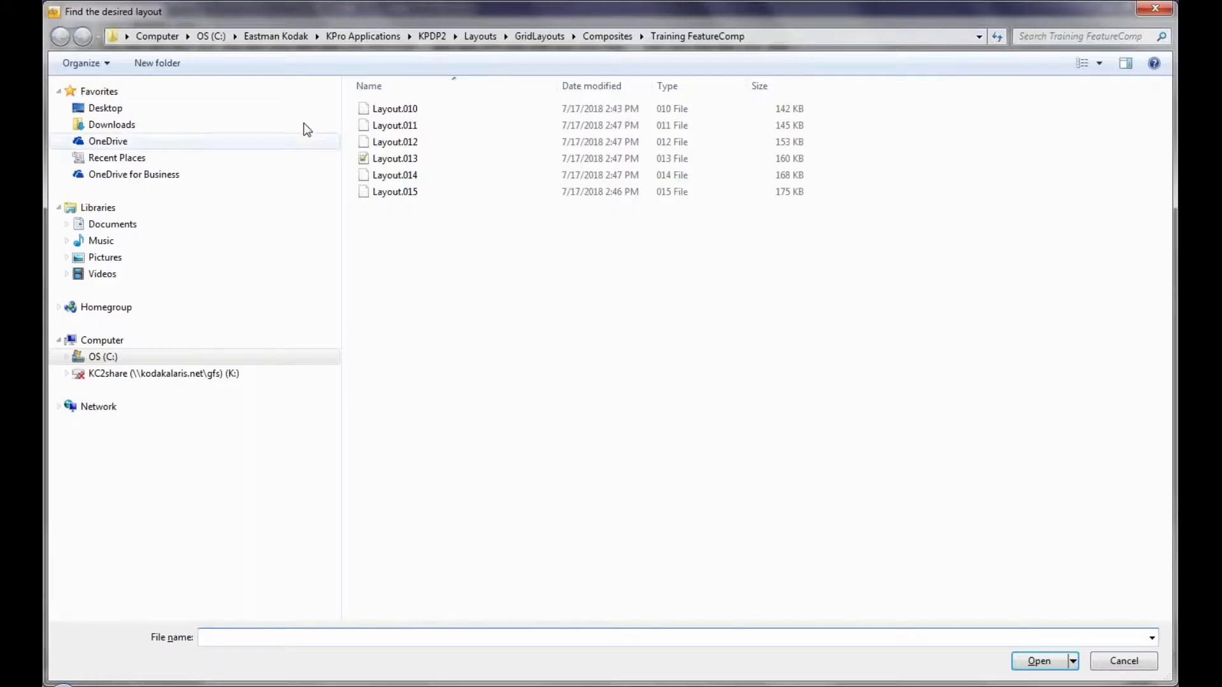
{"action": "left_click", "coordinate": [388, 125]}
{"action": "left_click", "coordinate": [1031, 662]}
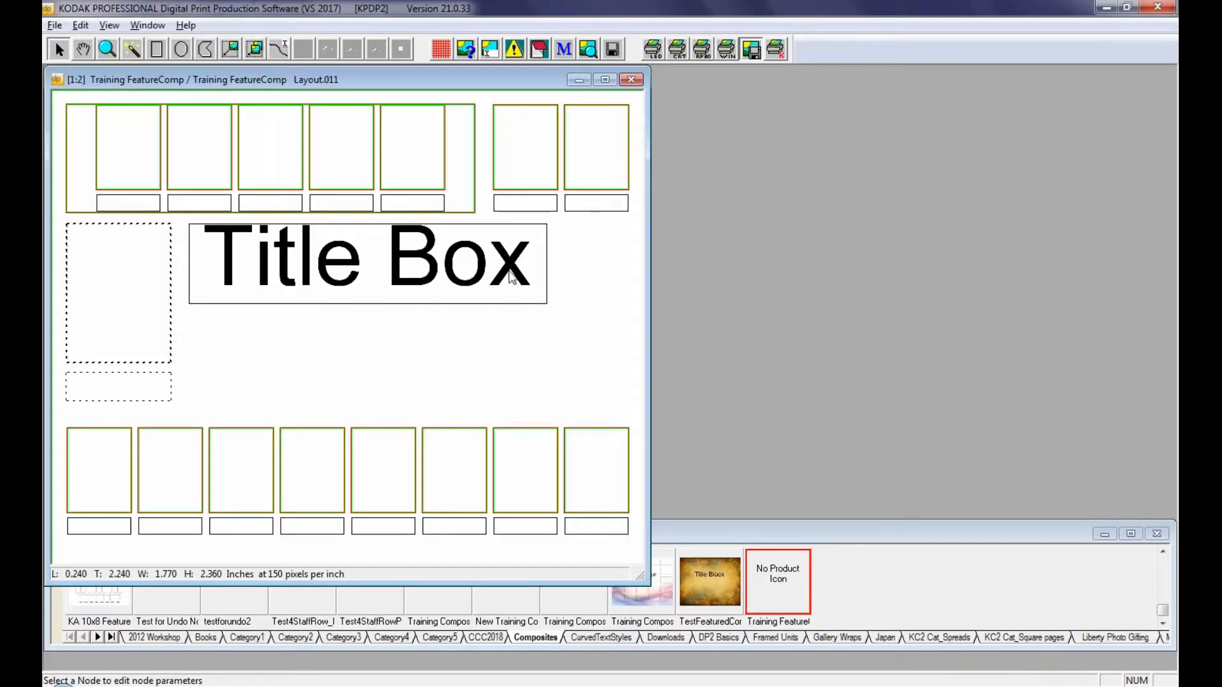
Launch the Edit Composites layout helper for Layout.011 and place its window beside the layout
{"action": "right_click", "coordinate": [590, 251]}
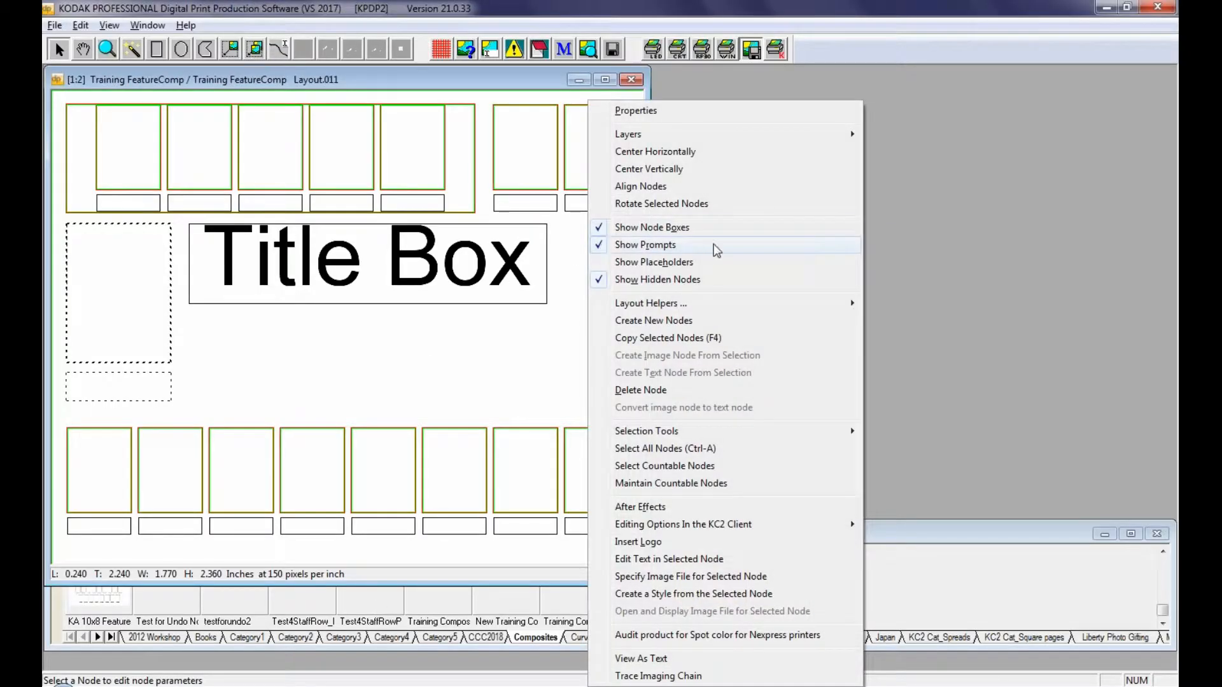
{"action": "mouse_move", "coordinate": [717, 308]}
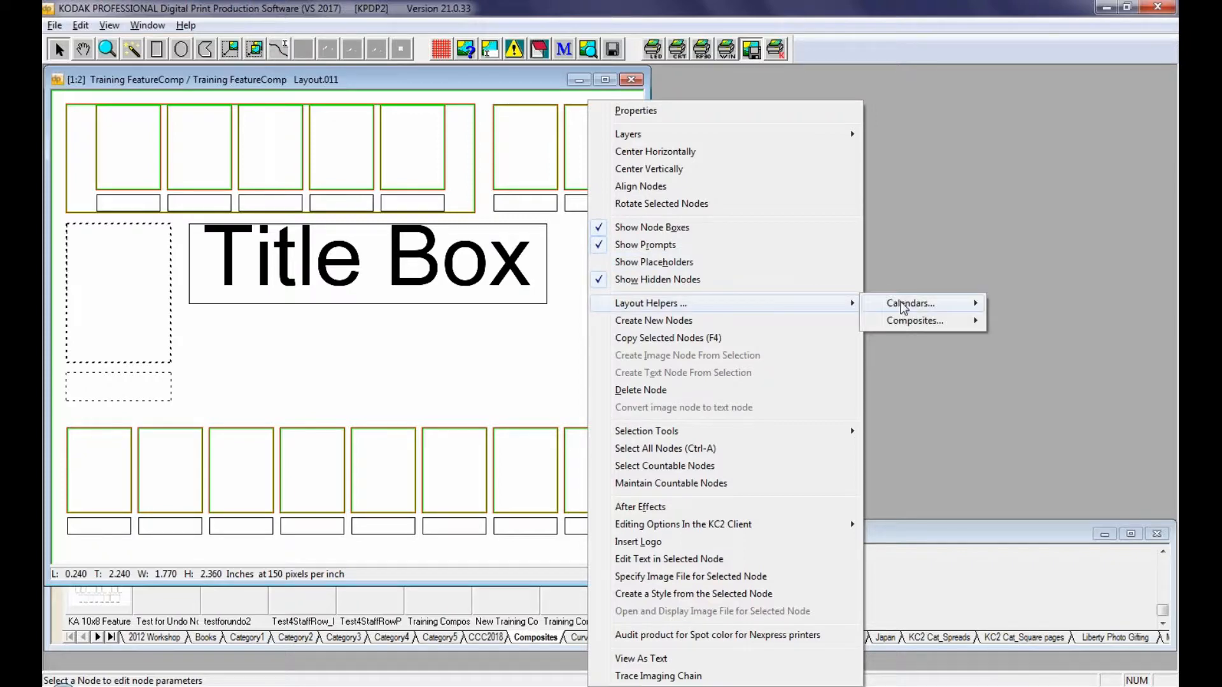
{"action": "mouse_move", "coordinate": [946, 320]}
{"action": "left_click", "coordinate": [1018, 321]}
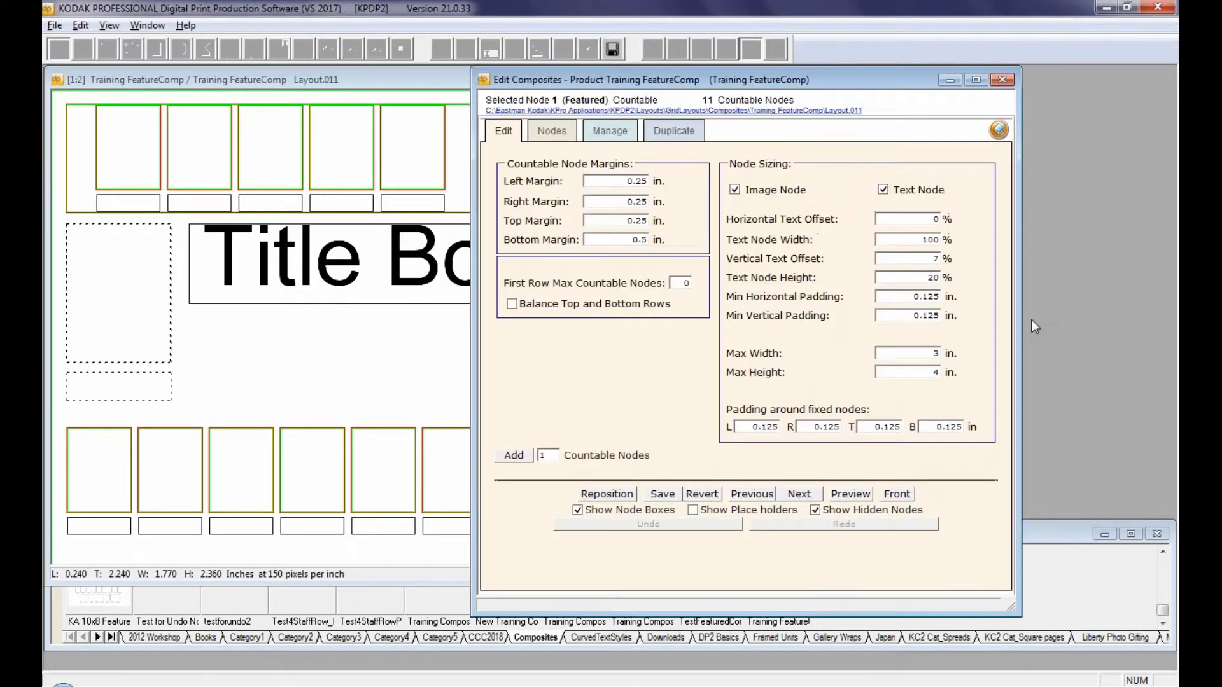
{"action": "left_click_drag", "start_coordinate": [665, 79], "coordinate": [842, 73]}
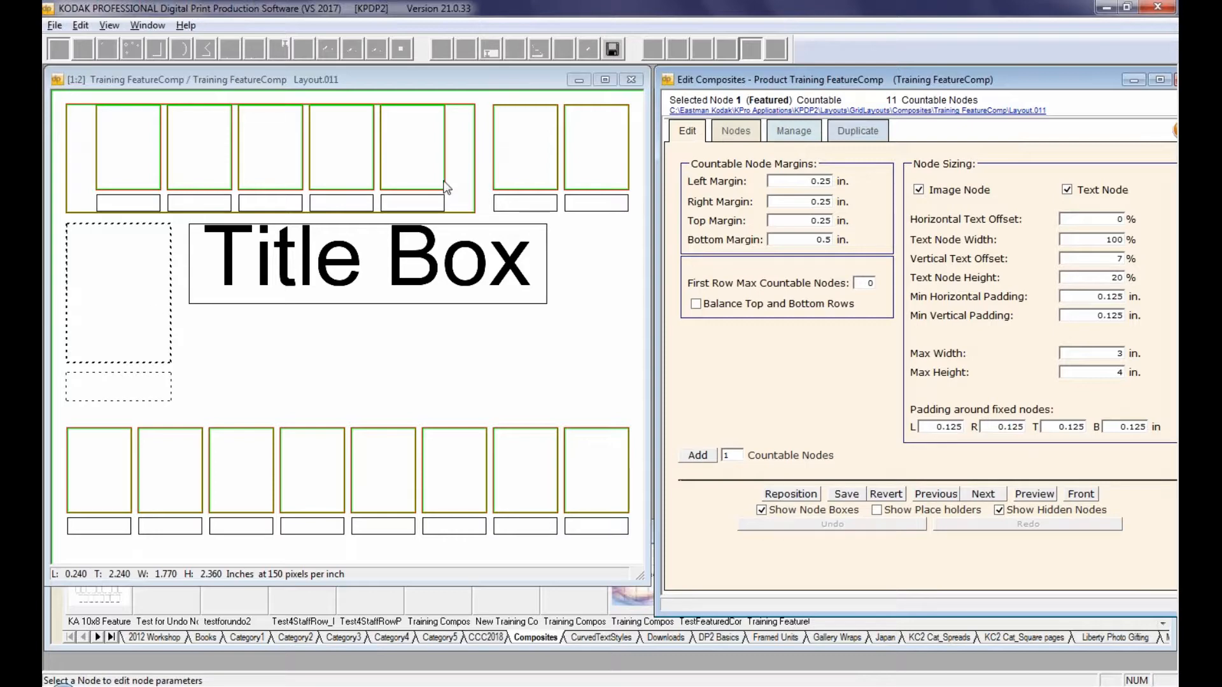
Select Node4, the first node of the bottom row in Layout.011, and add placeholder nodes to rearrange the rows
{"action": "left_click", "coordinate": [111, 448]}
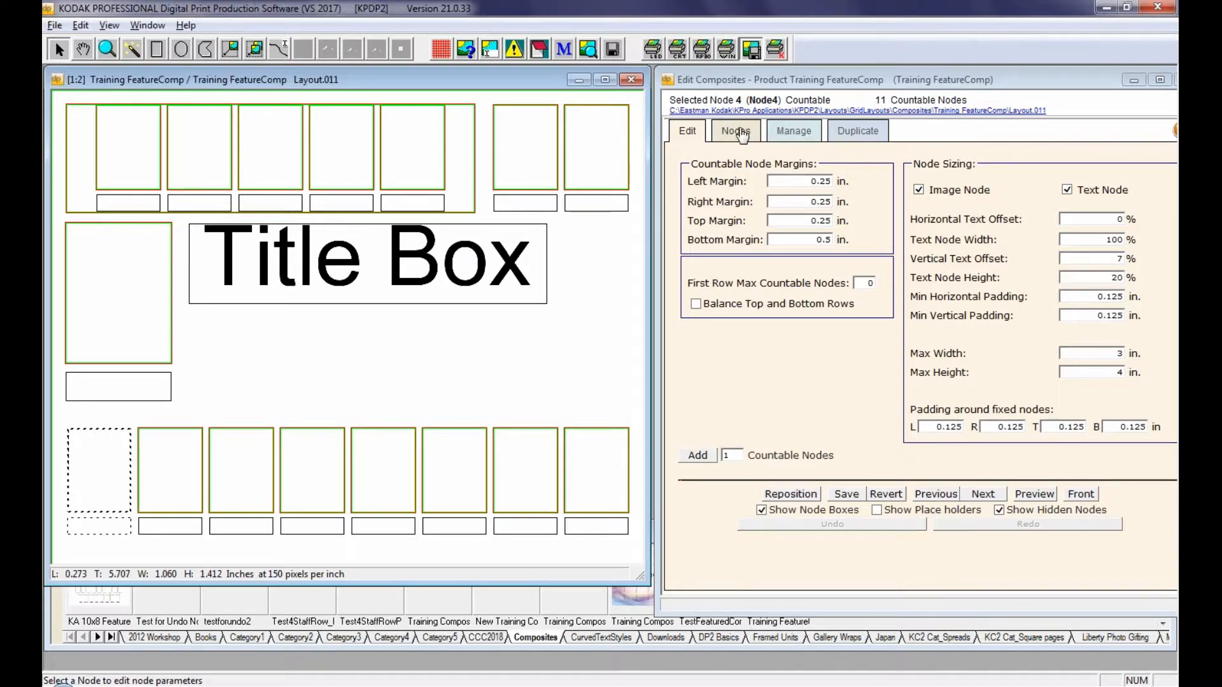
{"action": "left_click", "coordinate": [735, 130]}
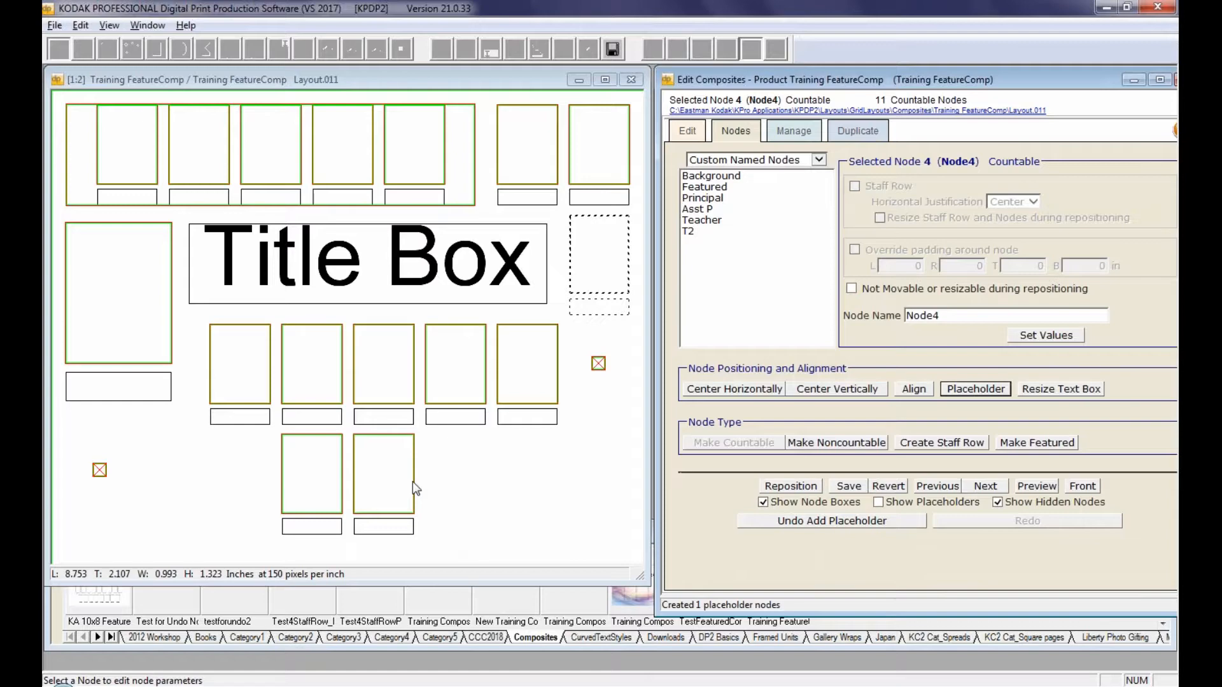
{"action": "left_click", "coordinate": [475, 78]}
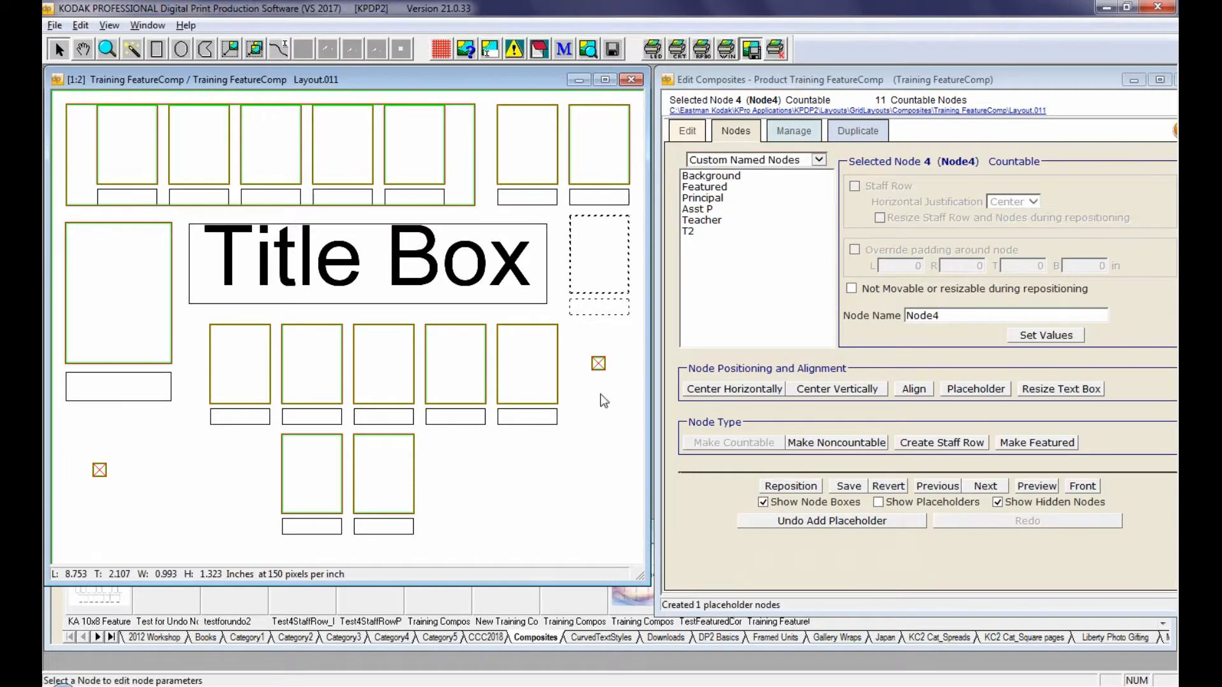
Advance through Layout.012 to Layout.013, show the layout management options, and align the layout window beside them
{"action": "left_click", "coordinate": [984, 488]}
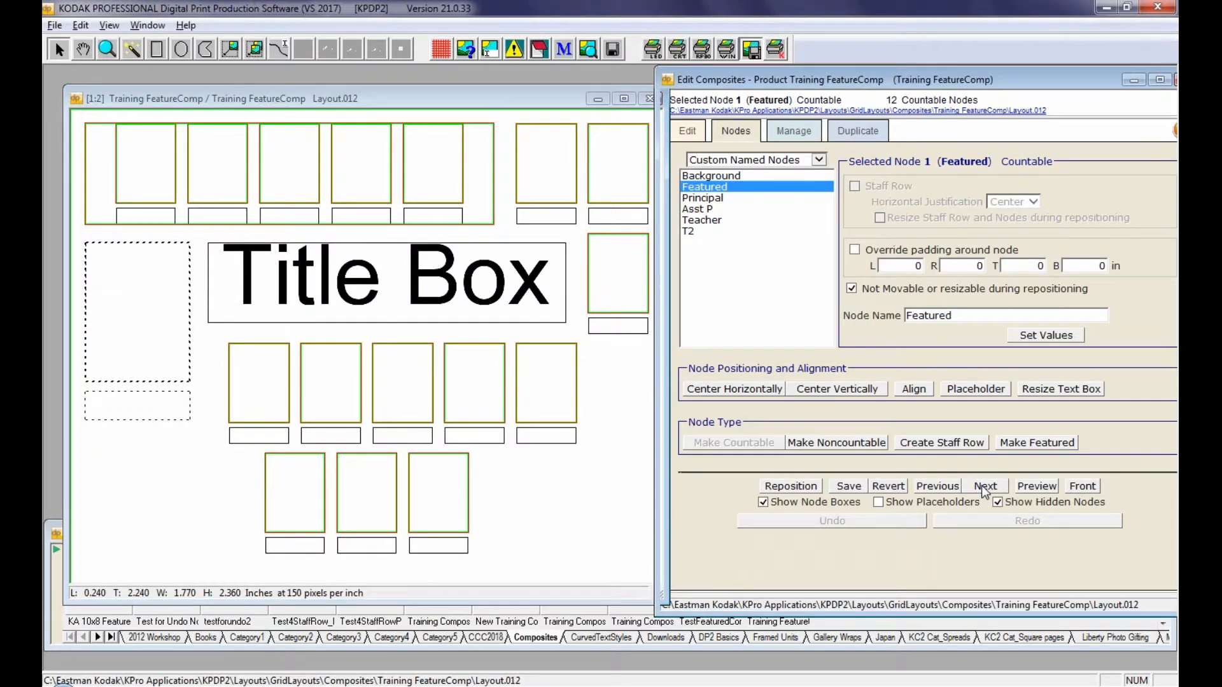
{"action": "left_click", "coordinate": [984, 487]}
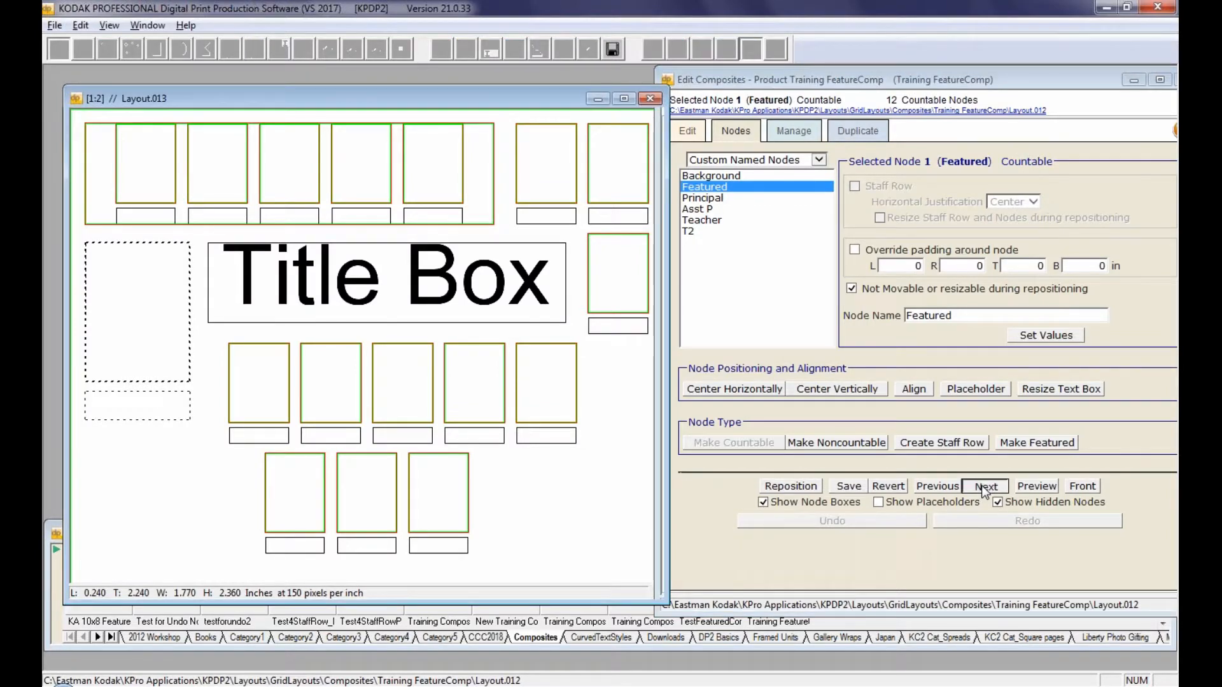
{"action": "left_click", "coordinate": [804, 131]}
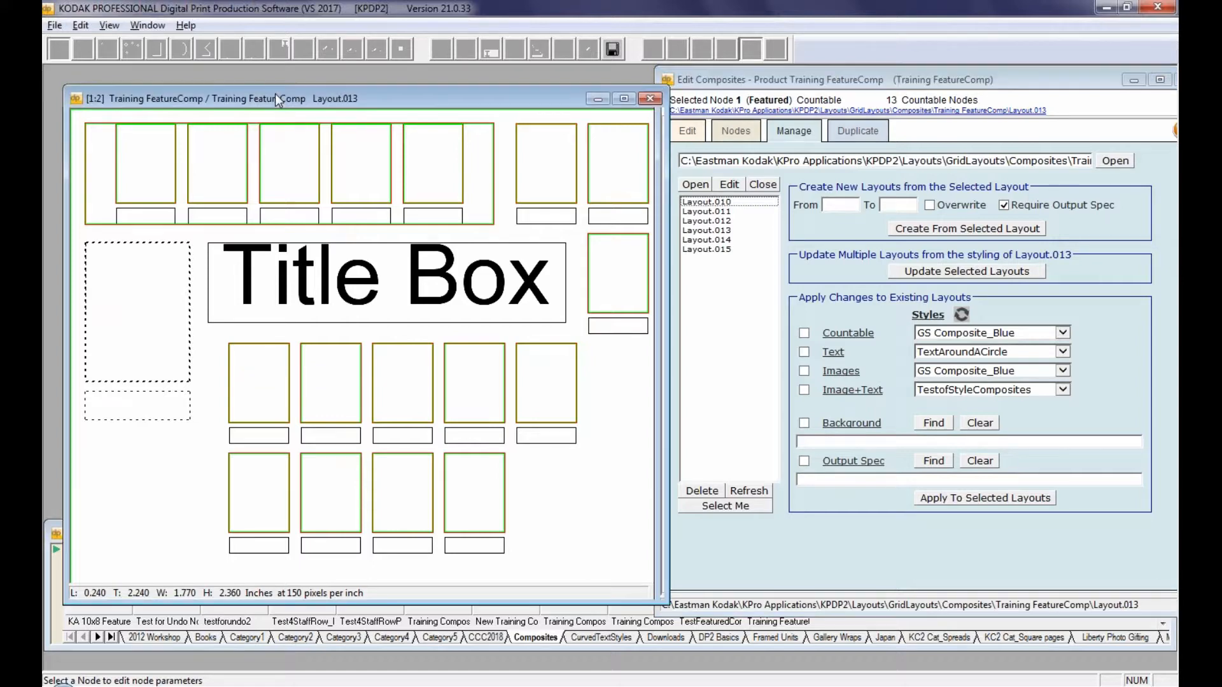
{"action": "left_click_drag", "start_coordinate": [275, 95], "coordinate": [261, 76]}
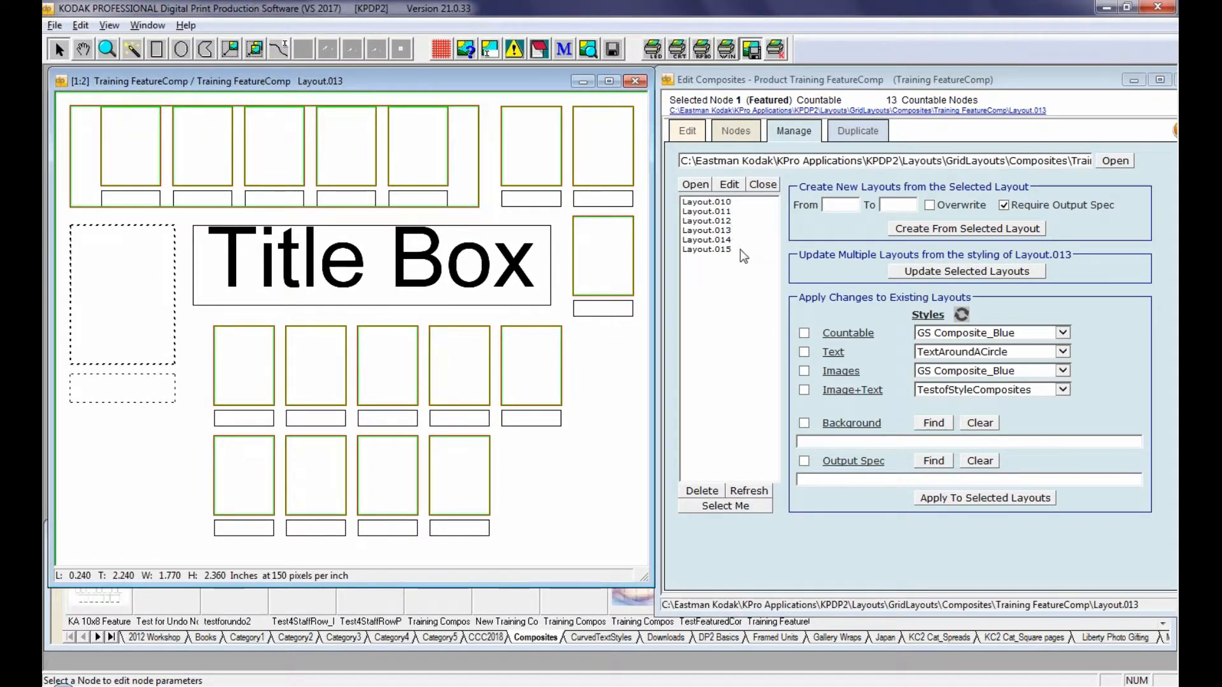
Create new layouts 16 to 35 using Layout.015 as the template
{"action": "left_click", "coordinate": [711, 249]}
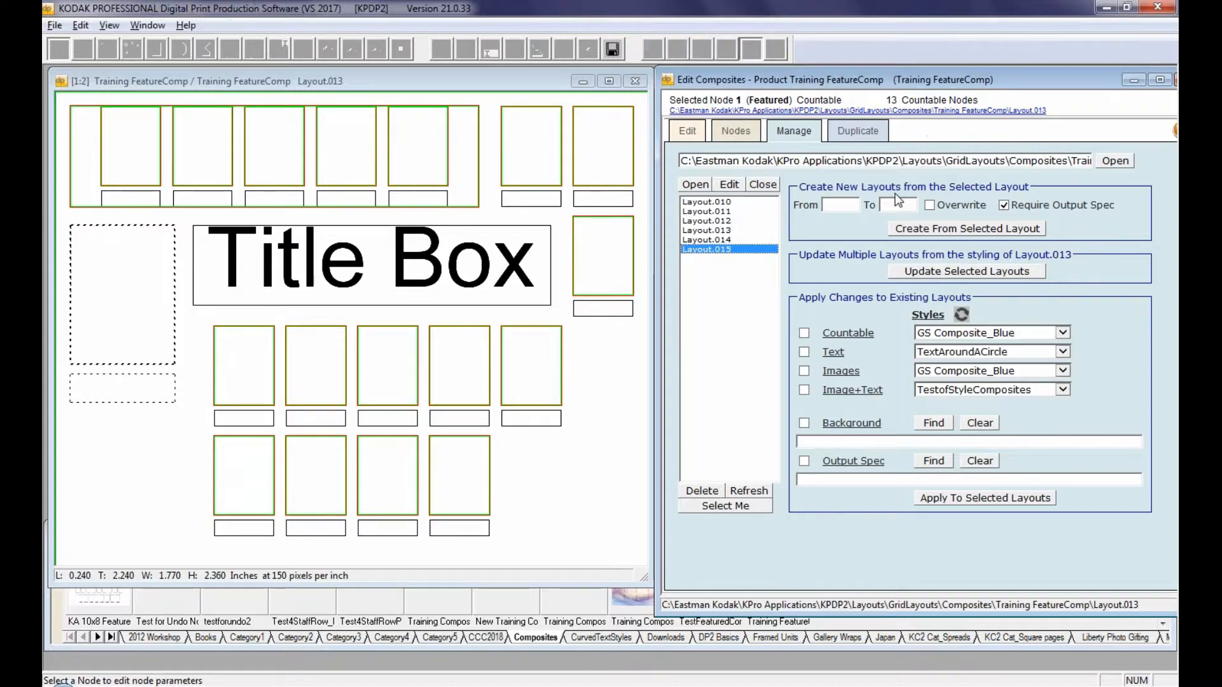
{"action": "left_click", "coordinate": [854, 205]}
{"action": "type", "text": "16"}
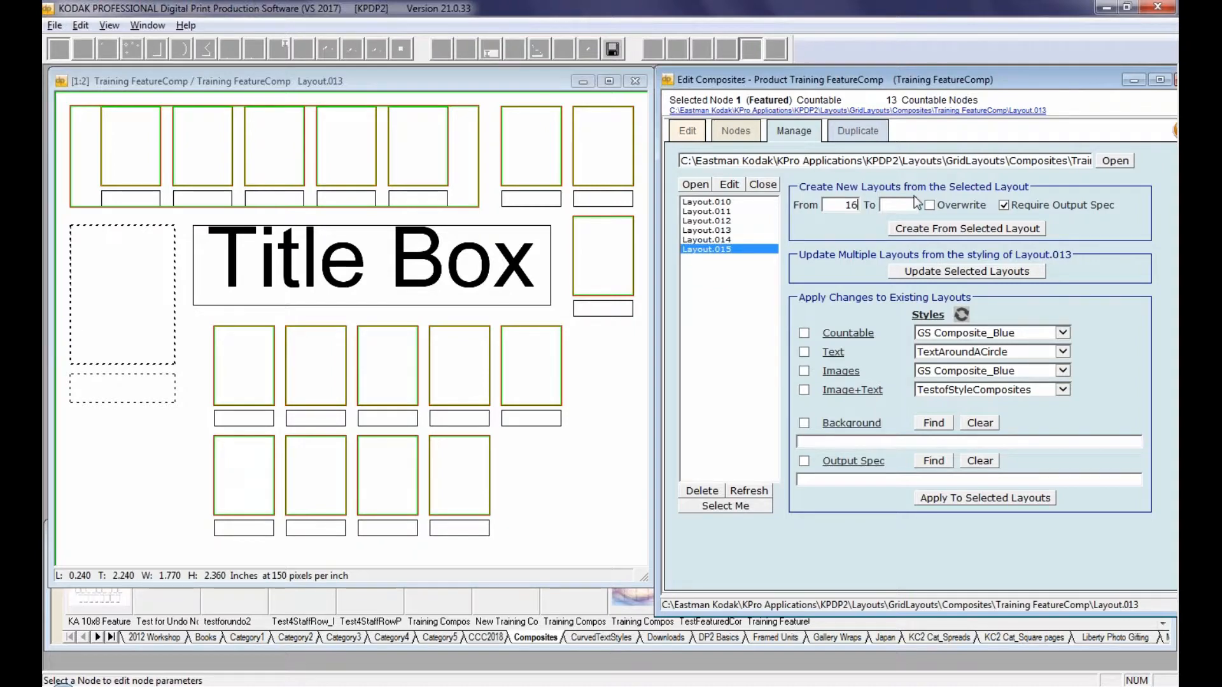
{"action": "left_click", "coordinate": [897, 204]}
{"action": "type", "text": "35"}
{"action": "left_click", "coordinate": [968, 231]}
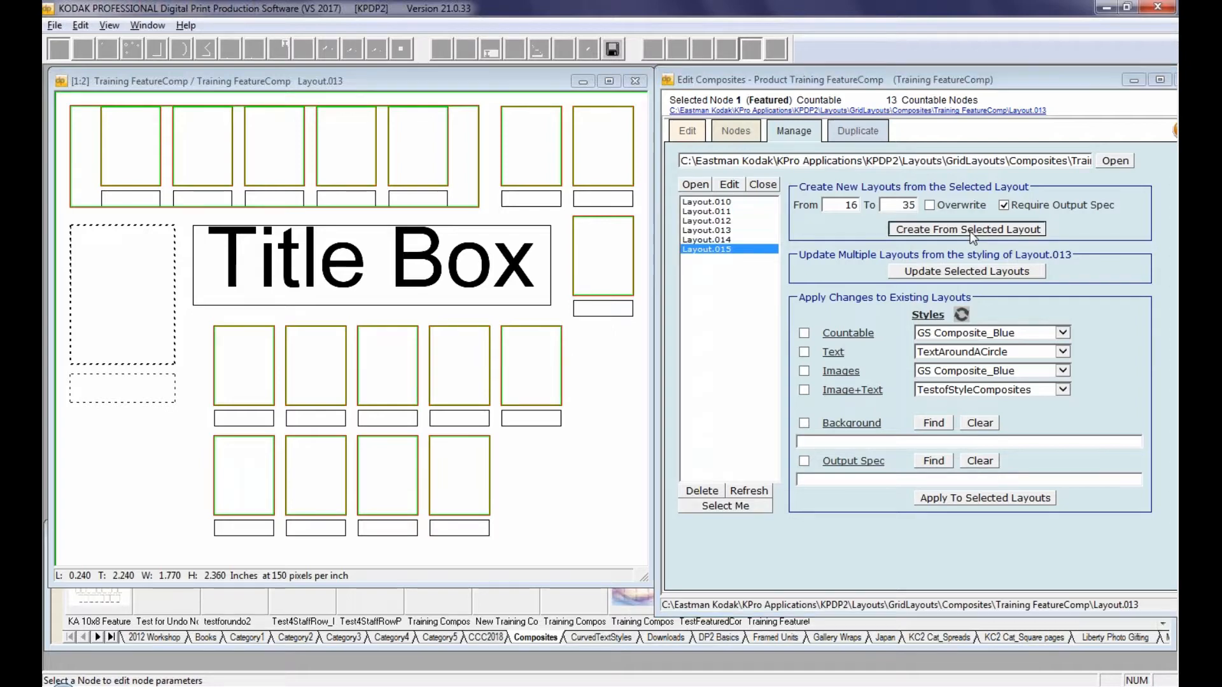
{"action": "left_click", "coordinate": [658, 385]}
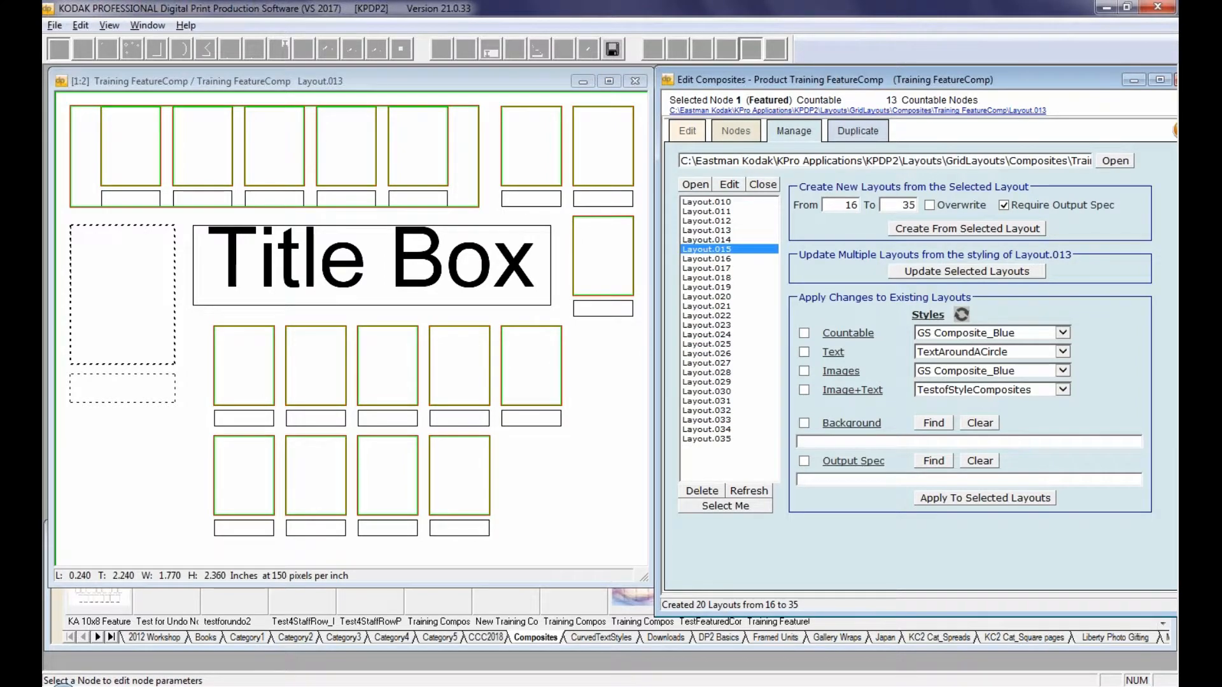
Open the newly created Layout.024 from the layout list
{"action": "left_click", "coordinate": [717, 335], "text": "ctrl"}
{"action": "left_click", "coordinate": [716, 335]}
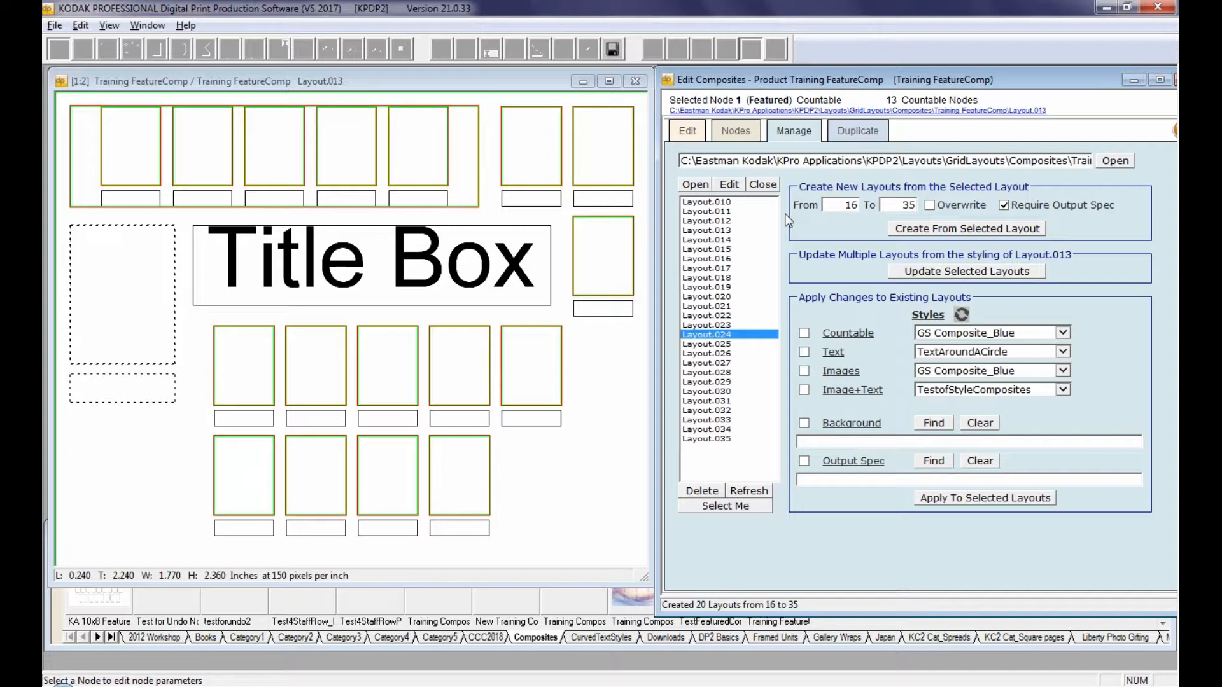
{"action": "left_click", "coordinate": [697, 186]}
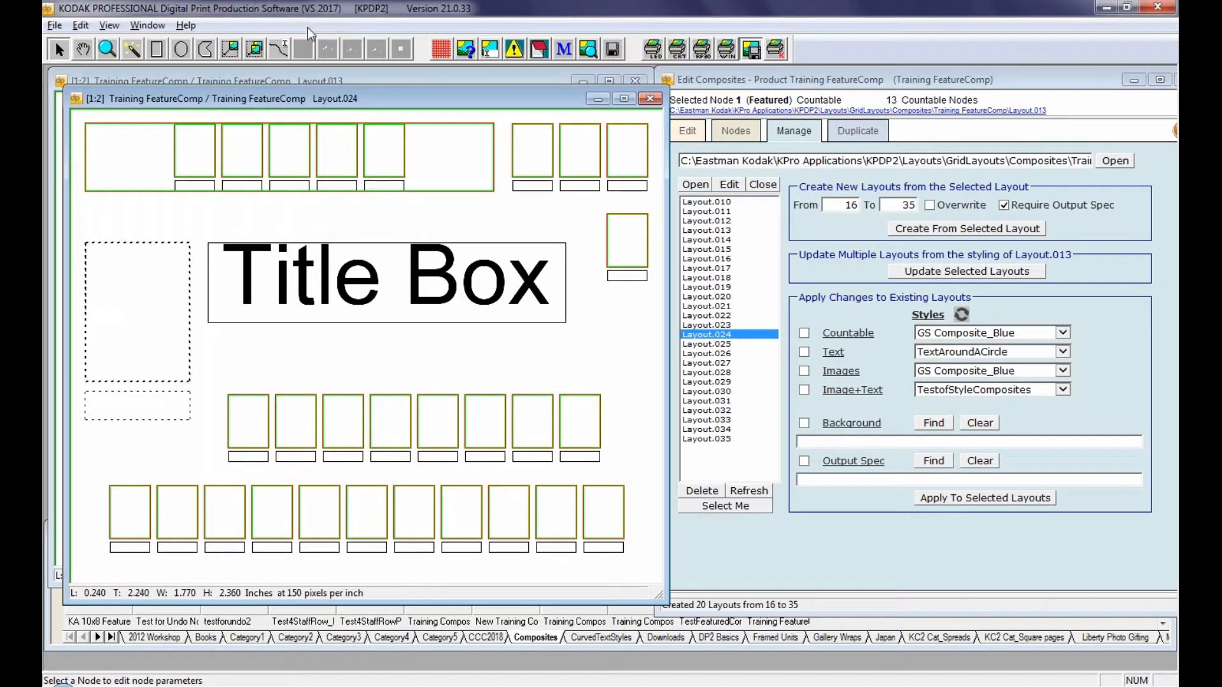
Shrink Layout.024's featured image node to about 1.4 by 1.9 in and move it up to about 1.59 in from the top
{"action": "left_click", "coordinate": [230, 50]}
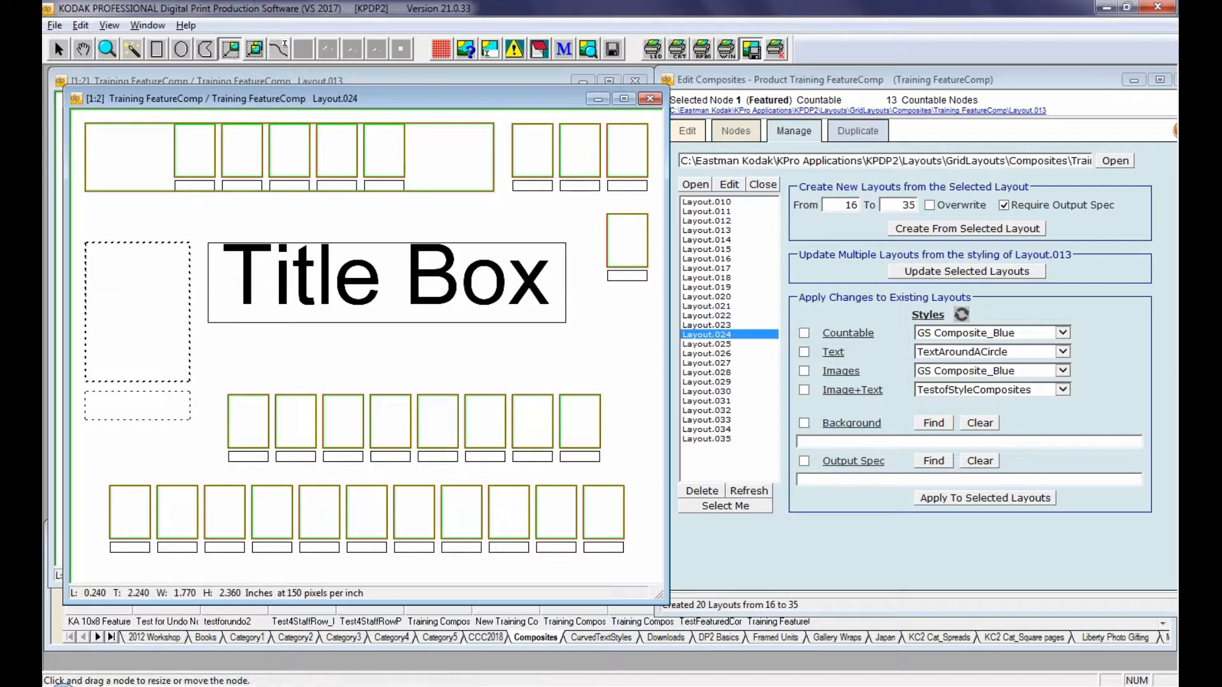
{"action": "left_click_drag", "start_coordinate": [187, 243], "coordinate": [167, 264]}
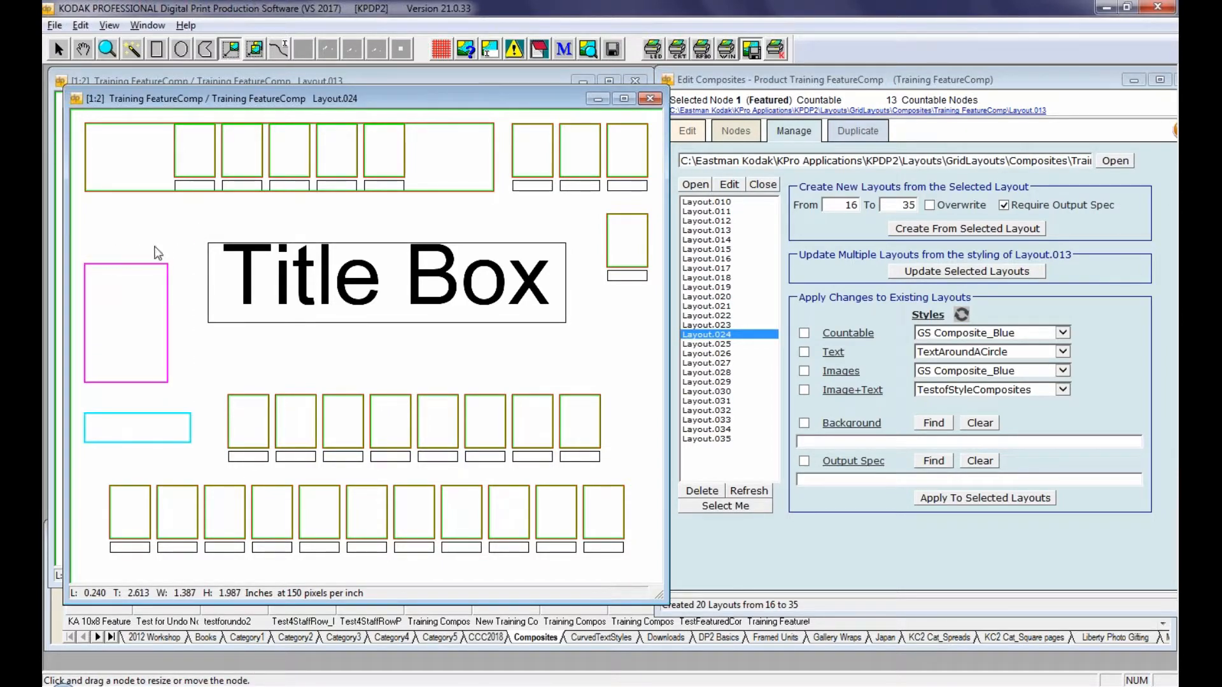
{"action": "mouse_move", "coordinate": [167, 382]}
{"action": "left_mouse_down"}
{"action": "mouse_move", "coordinate": [163, 369]}
{"action": "mouse_move", "coordinate": [165, 390]}
{"action": "mouse_move", "coordinate": [168, 379]}
{"action": "left_mouse_up"}
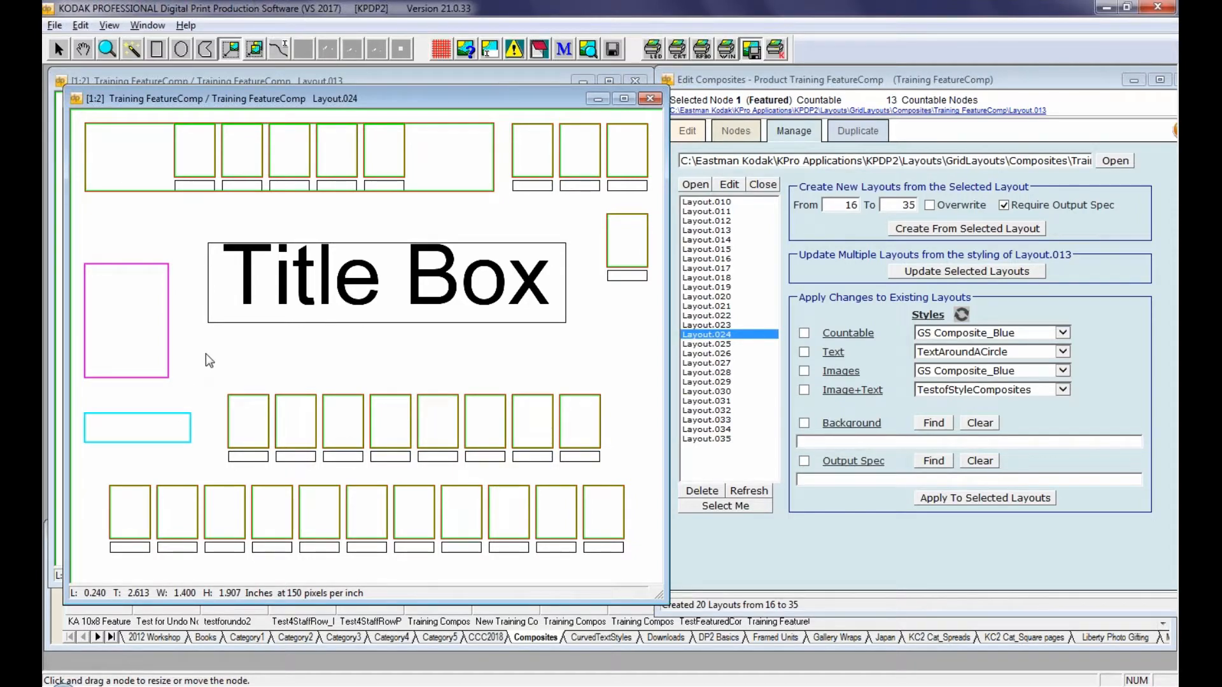
{"action": "left_click", "coordinate": [468, 51]}
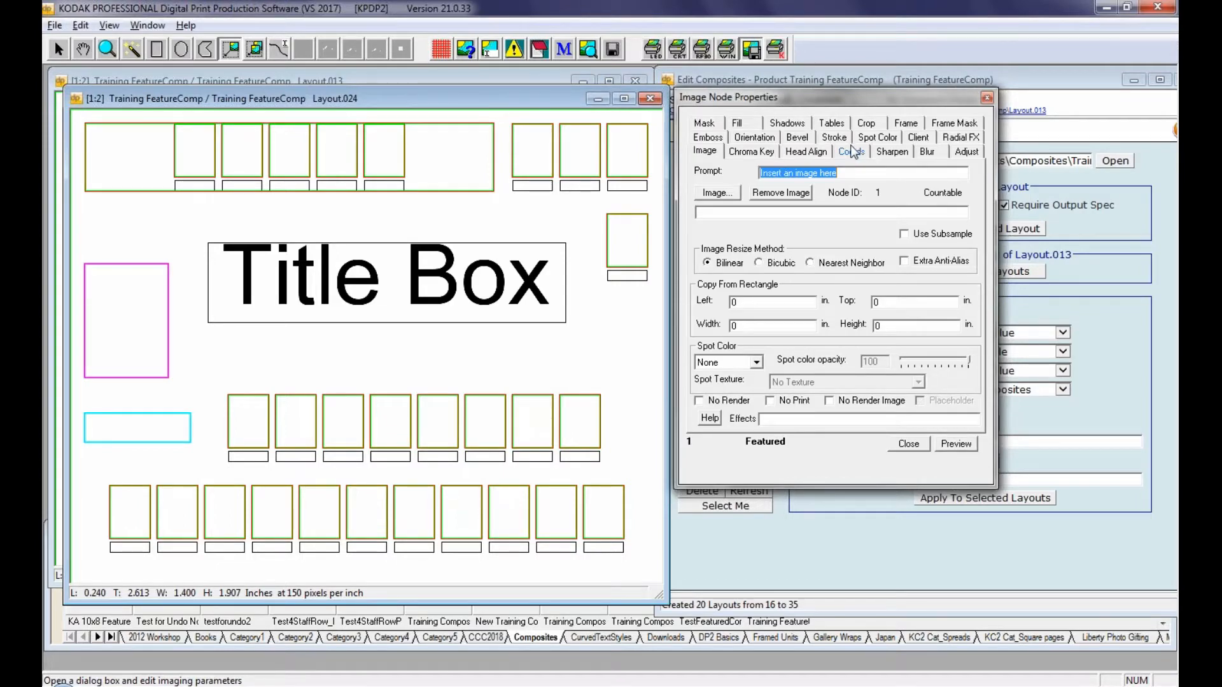
{"action": "left_click", "coordinate": [852, 151]}
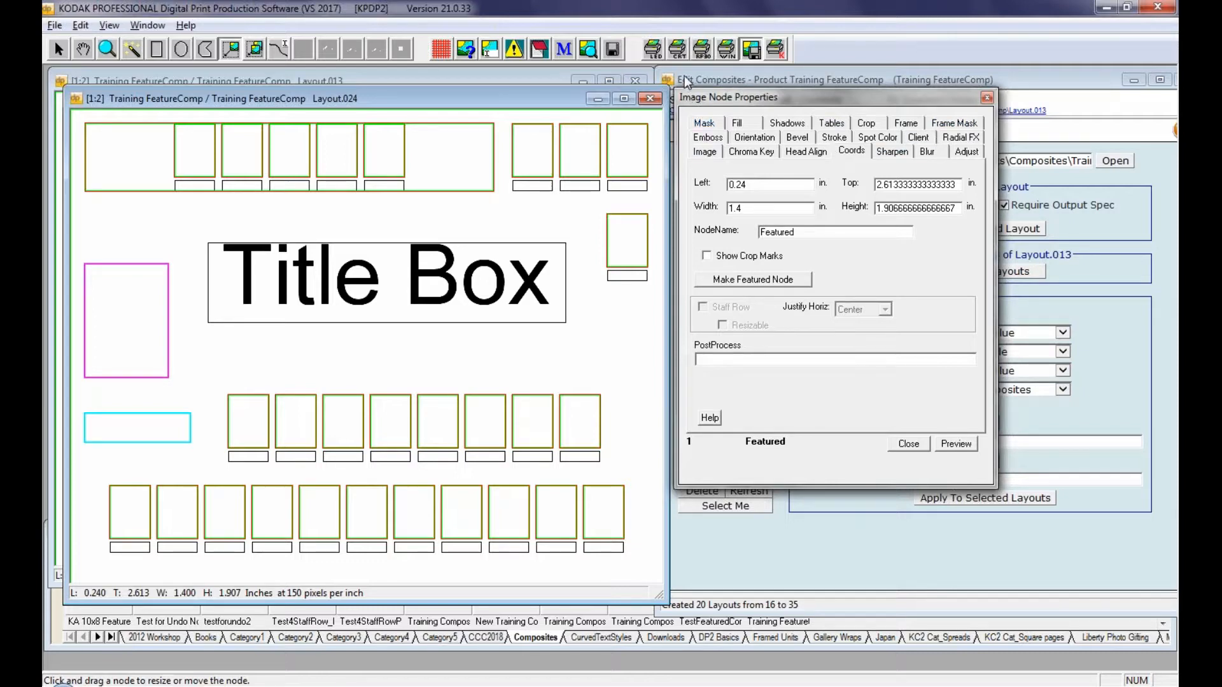
{"action": "left_click", "coordinate": [987, 98]}
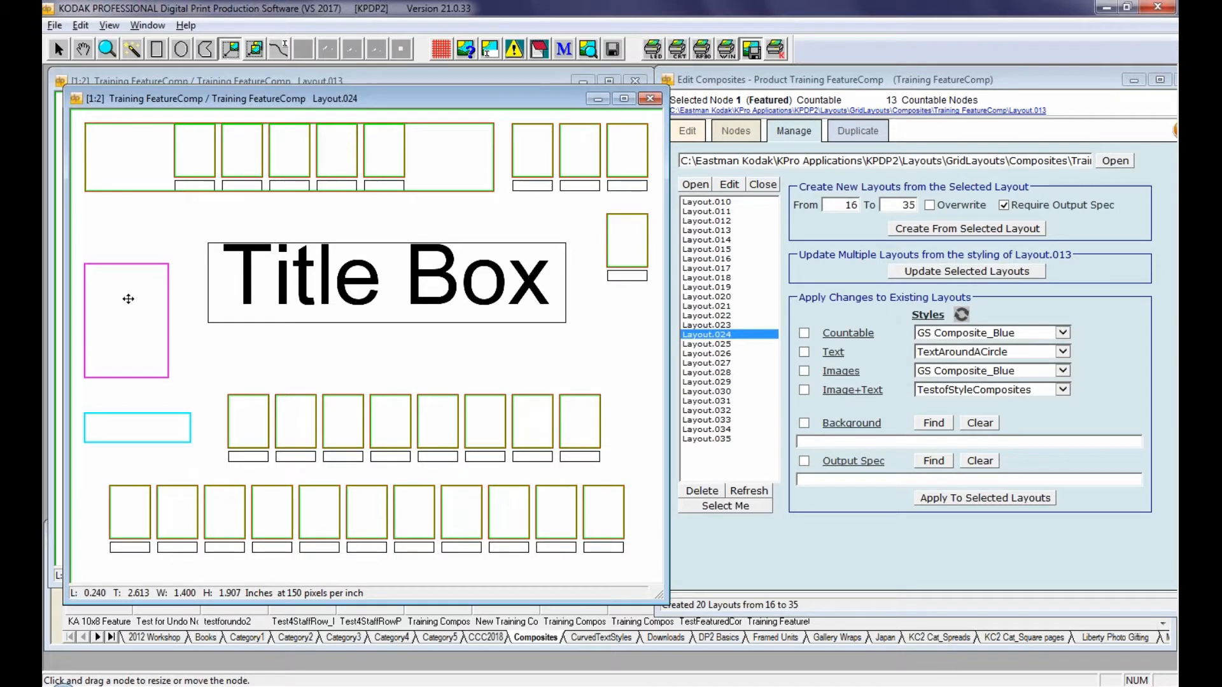
{"action": "left_click_drag", "start_coordinate": [127, 299], "coordinate": [129, 242]}
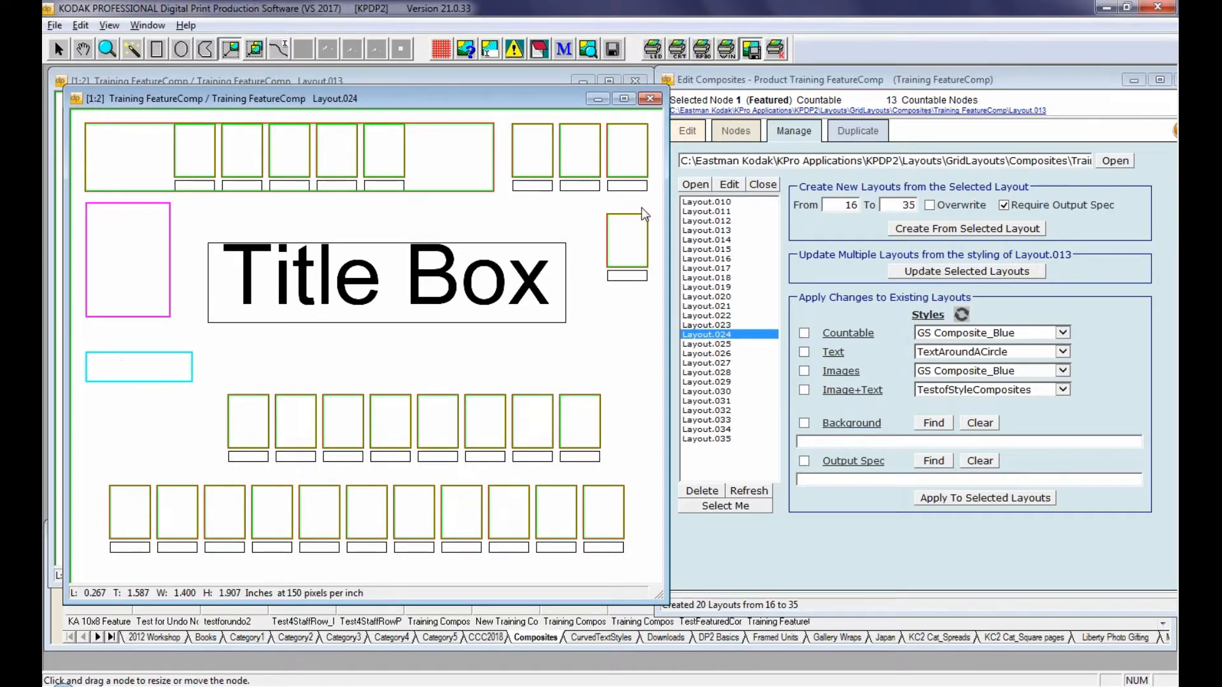
Try to resize the featured node's text box to fit the smaller image node in Layout.024
{"action": "left_click", "coordinate": [736, 131]}
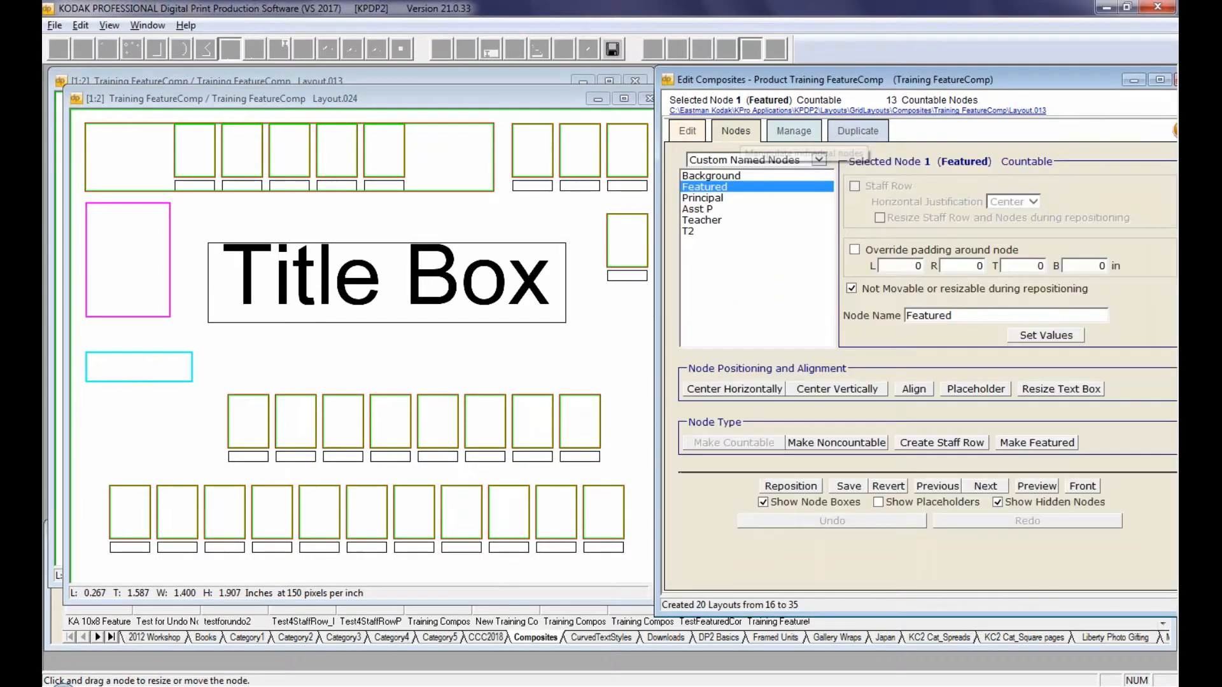
{"action": "left_click", "coordinate": [1053, 389]}
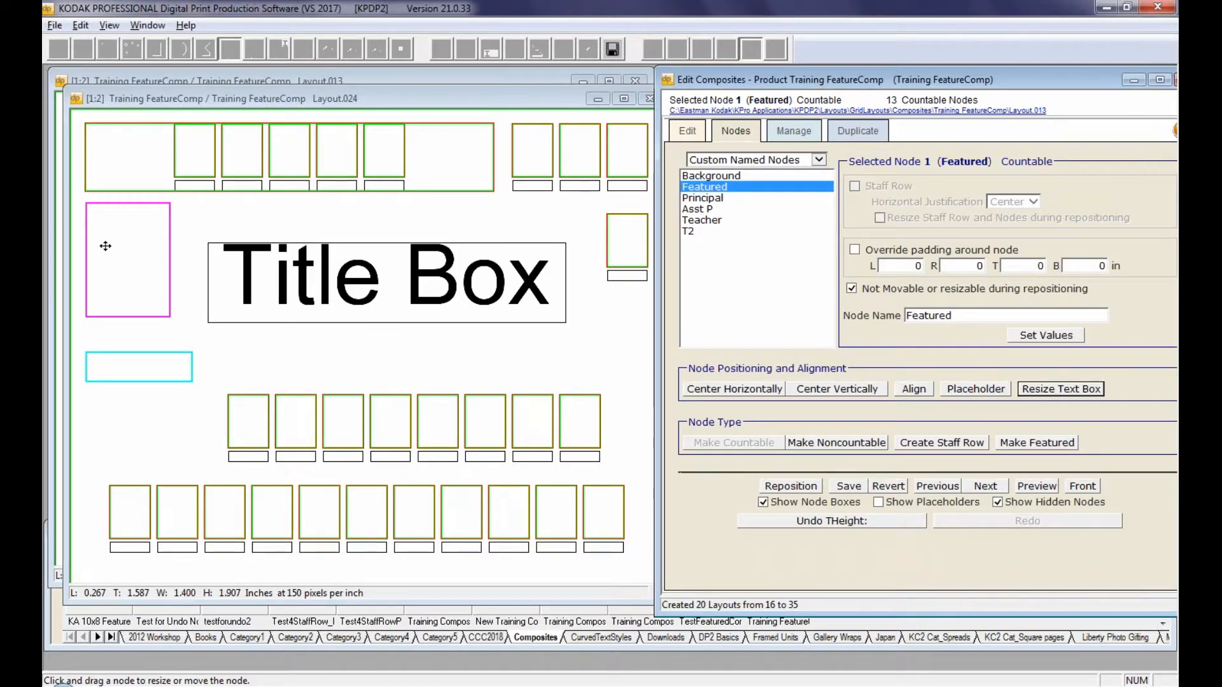
{"action": "left_click", "coordinate": [117, 99]}
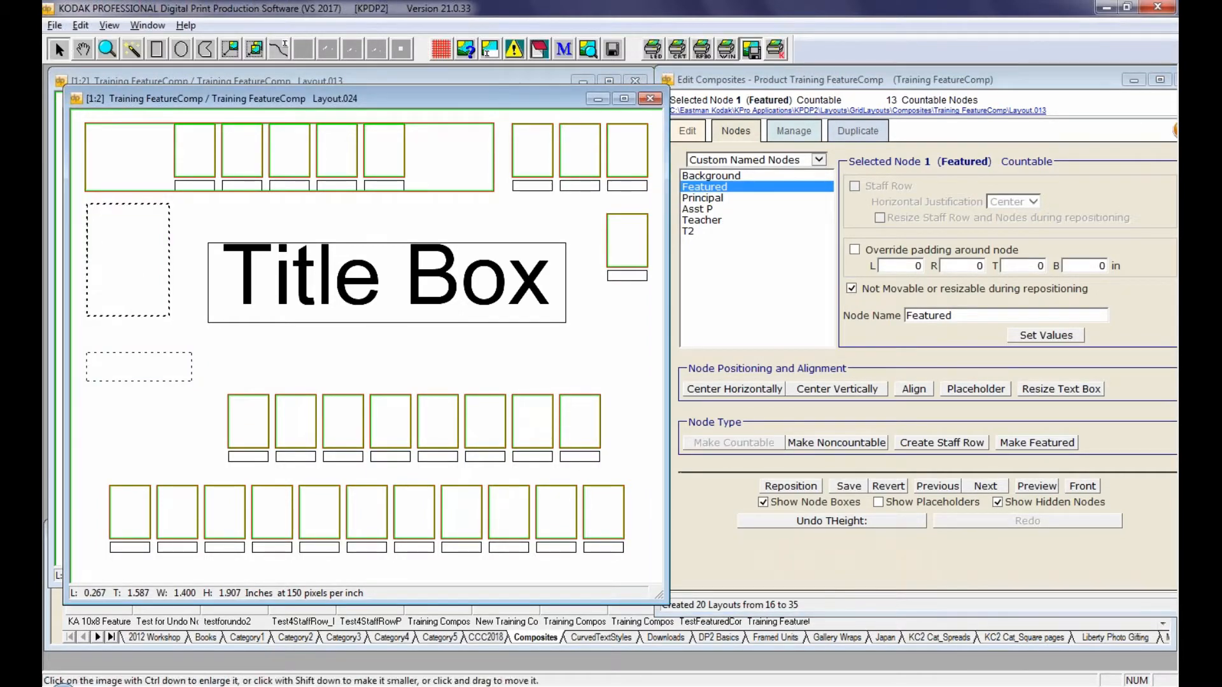
{"action": "left_click", "coordinate": [1055, 390]}
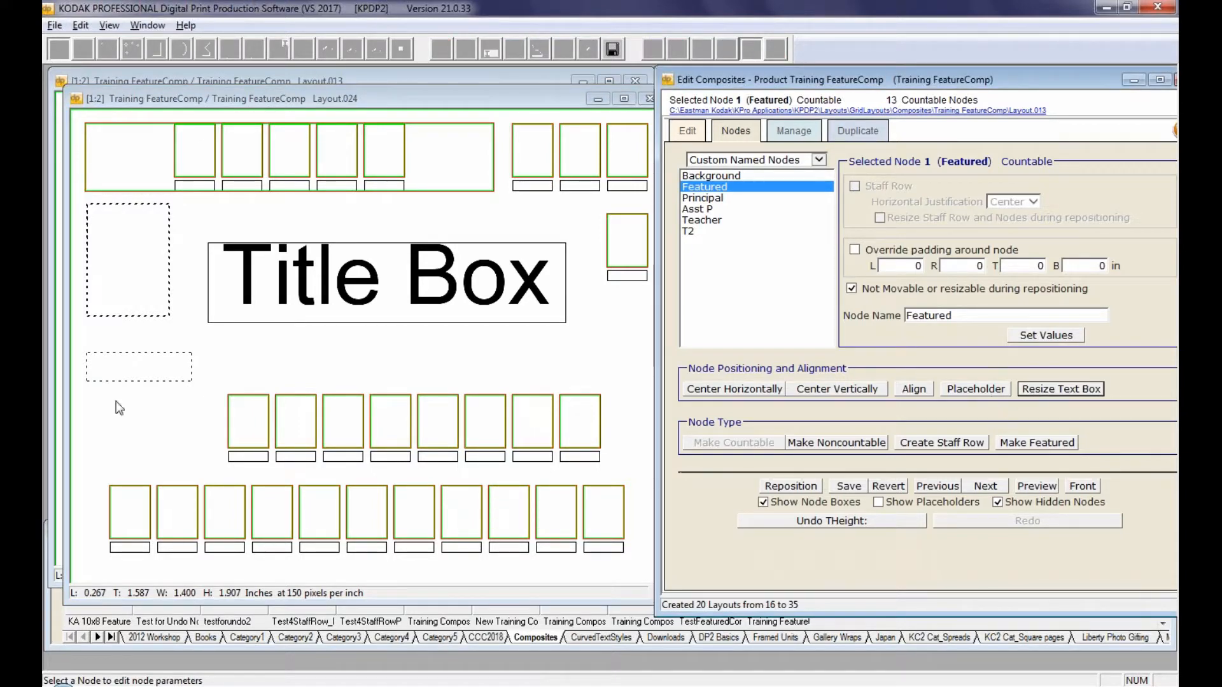
{"action": "left_click", "coordinate": [134, 248]}
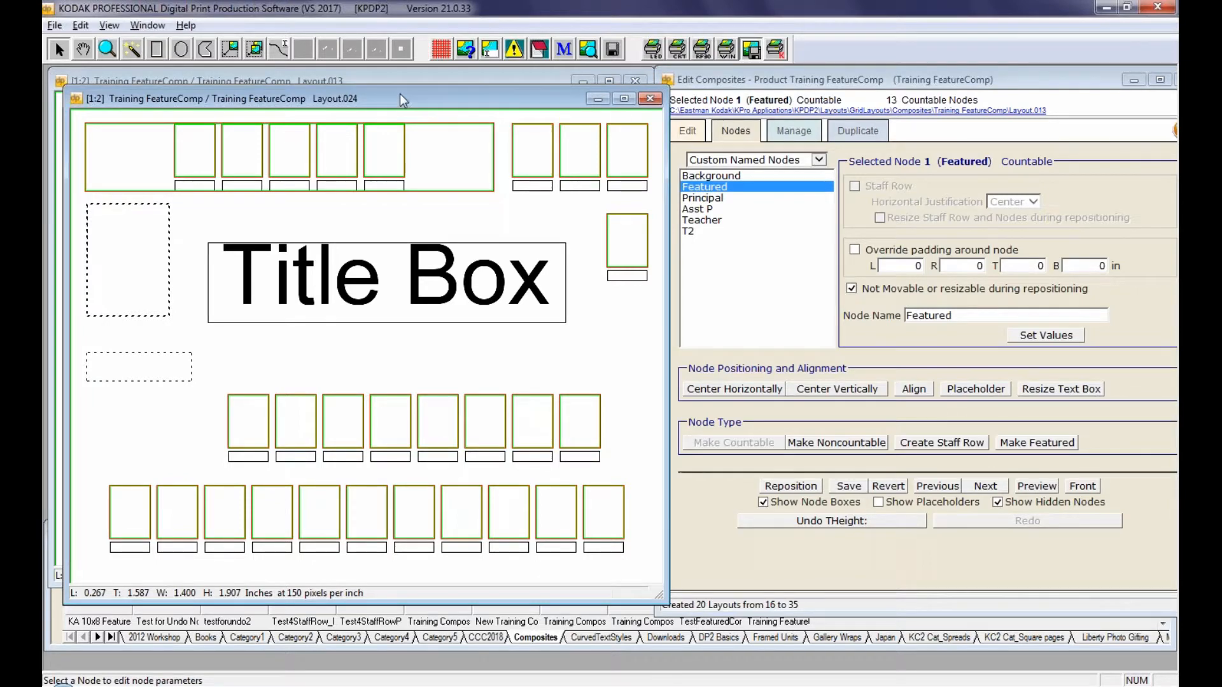
Align the Layout.024 window beside Edit Composites and check the countable node count listed there
{"action": "left_click_drag", "start_coordinate": [448, 97], "coordinate": [438, 84]}
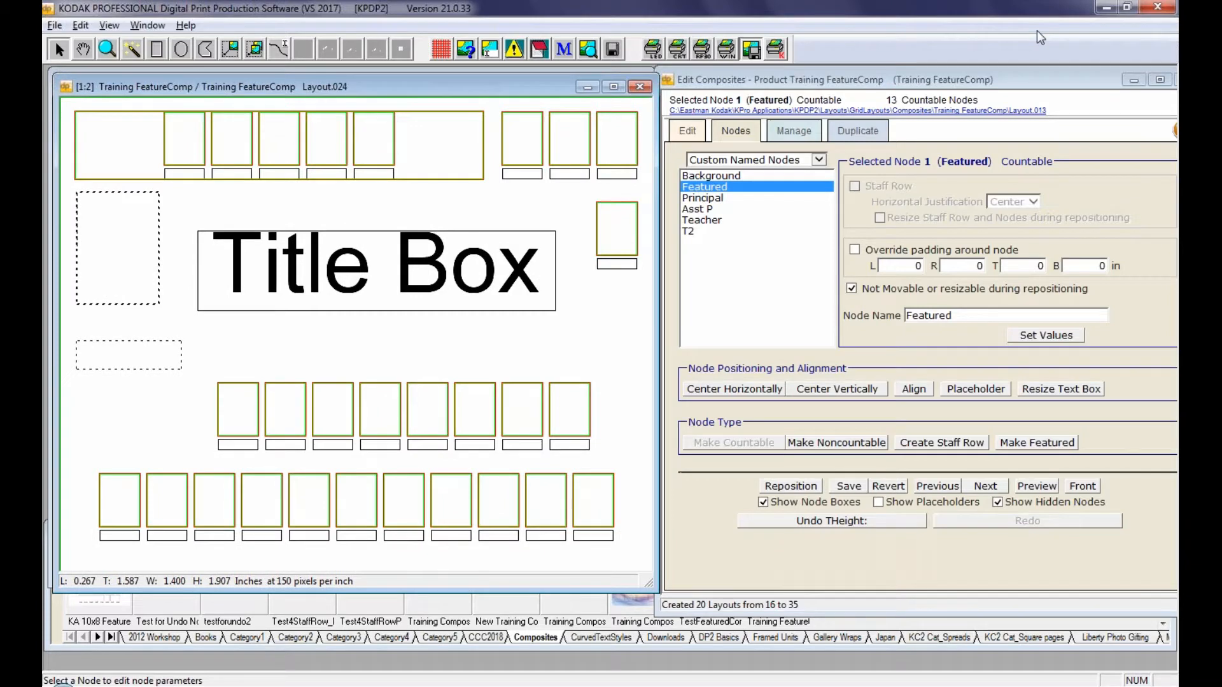
{"action": "left_click", "coordinate": [863, 75]}
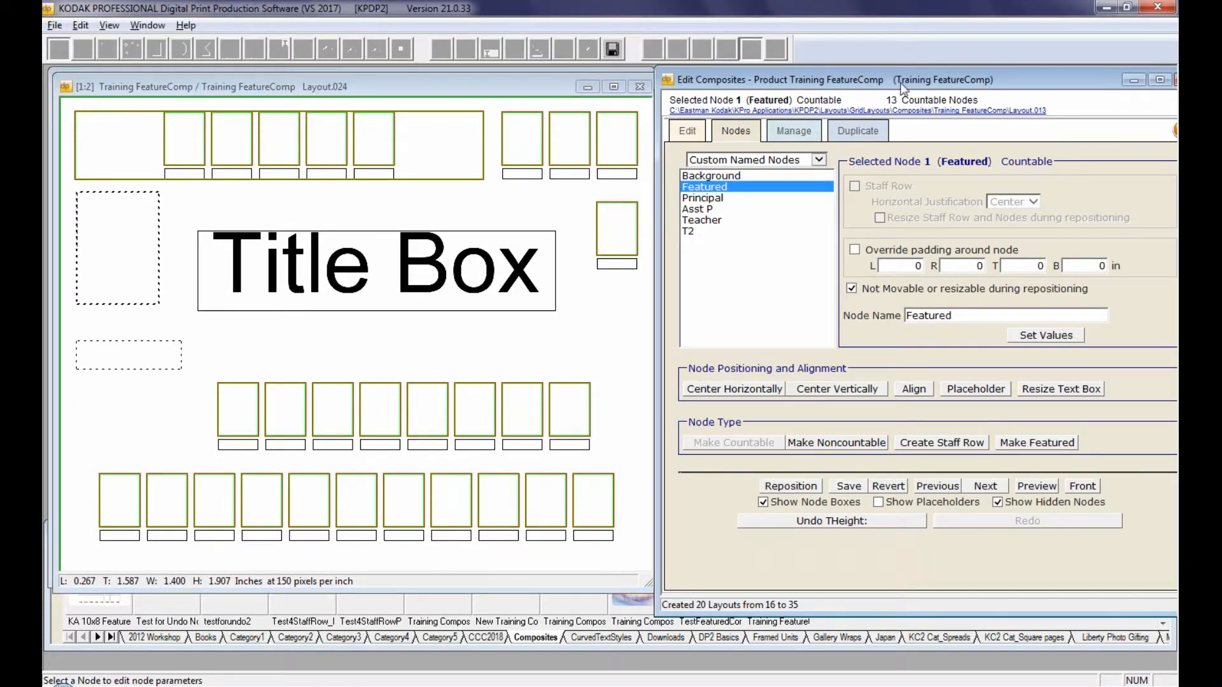
{"action": "left_click_drag", "start_coordinate": [886, 100], "coordinate": [944, 96]}
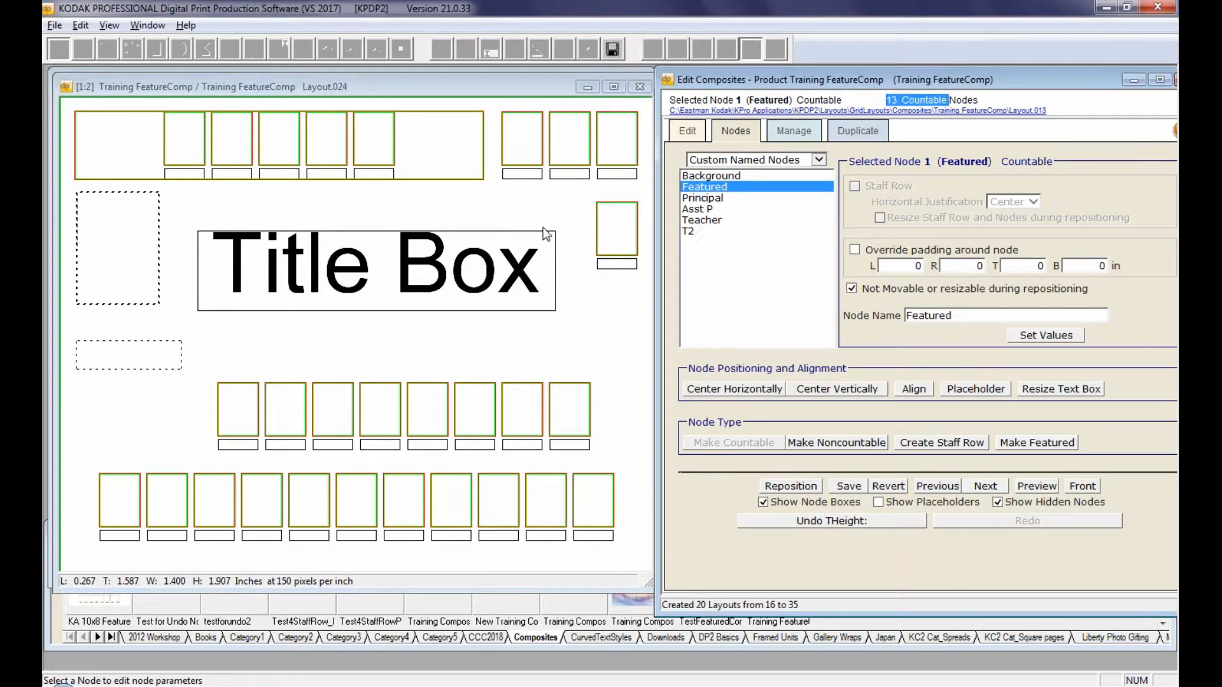
Load Layout.024 for editing in Edit Composites and resize the featured node's text box to fit its image node
{"action": "left_click", "coordinate": [801, 135]}
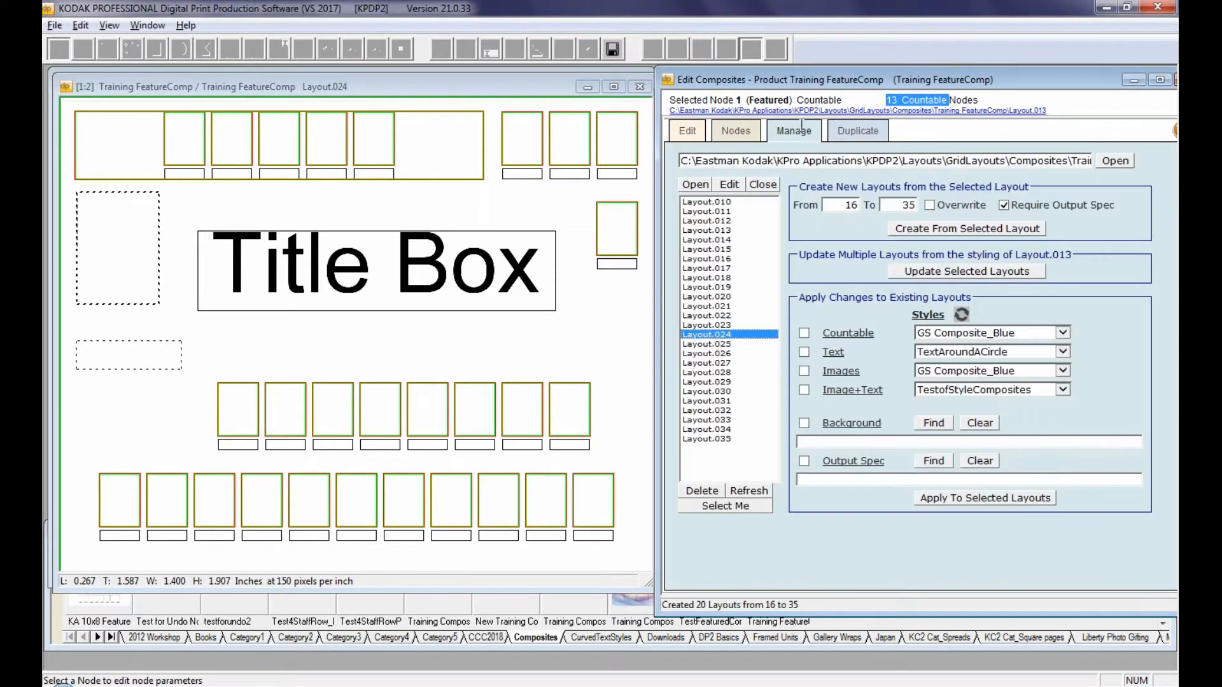
{"action": "left_click", "coordinate": [729, 184]}
{"action": "left_click_drag", "start_coordinate": [662, 78], "coordinate": [852, 78]}
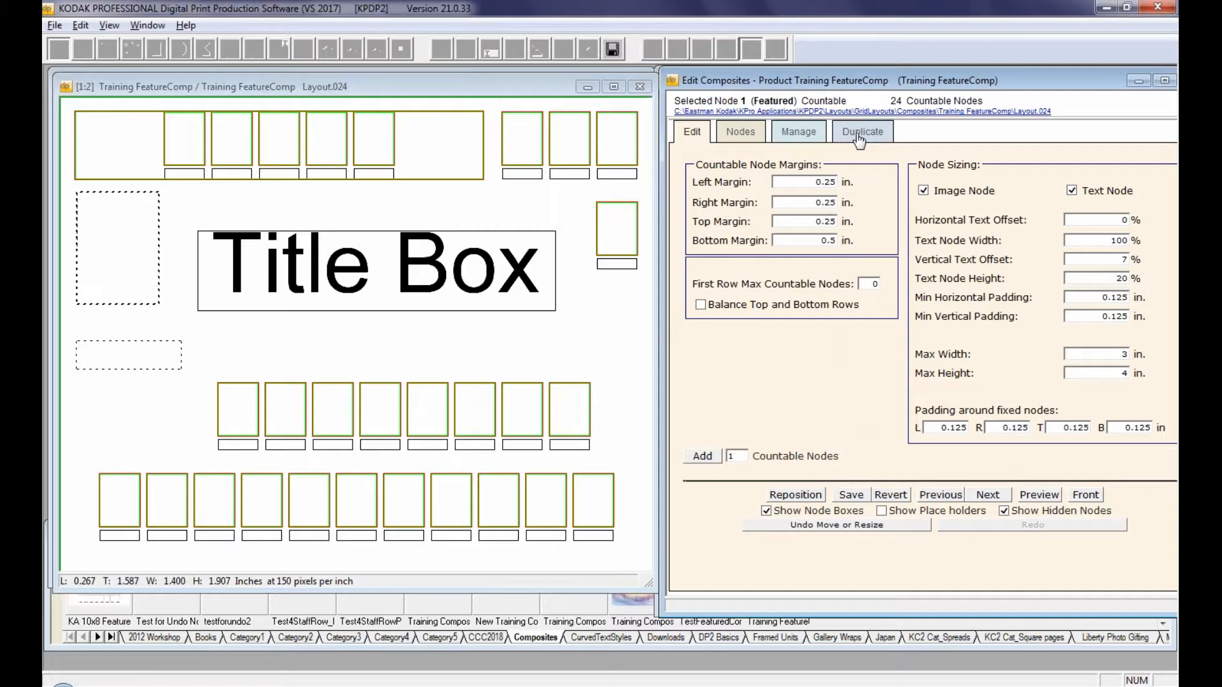
{"action": "left_click", "coordinate": [740, 131]}
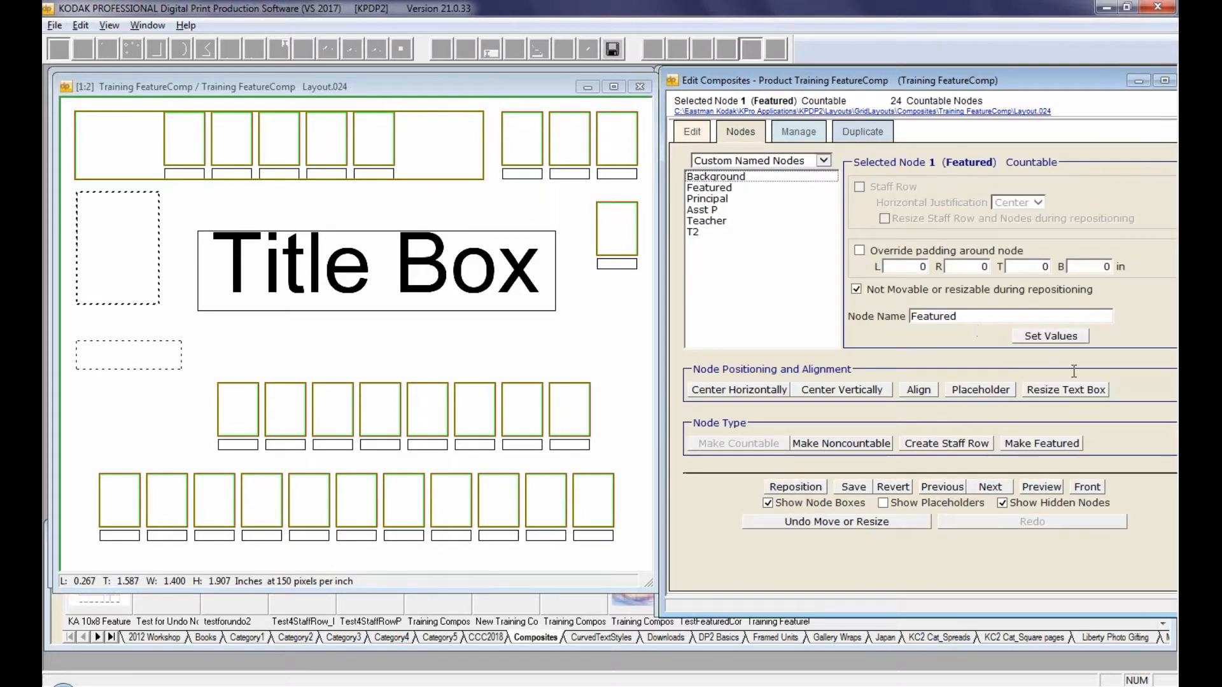
{"action": "left_click", "coordinate": [1052, 388]}
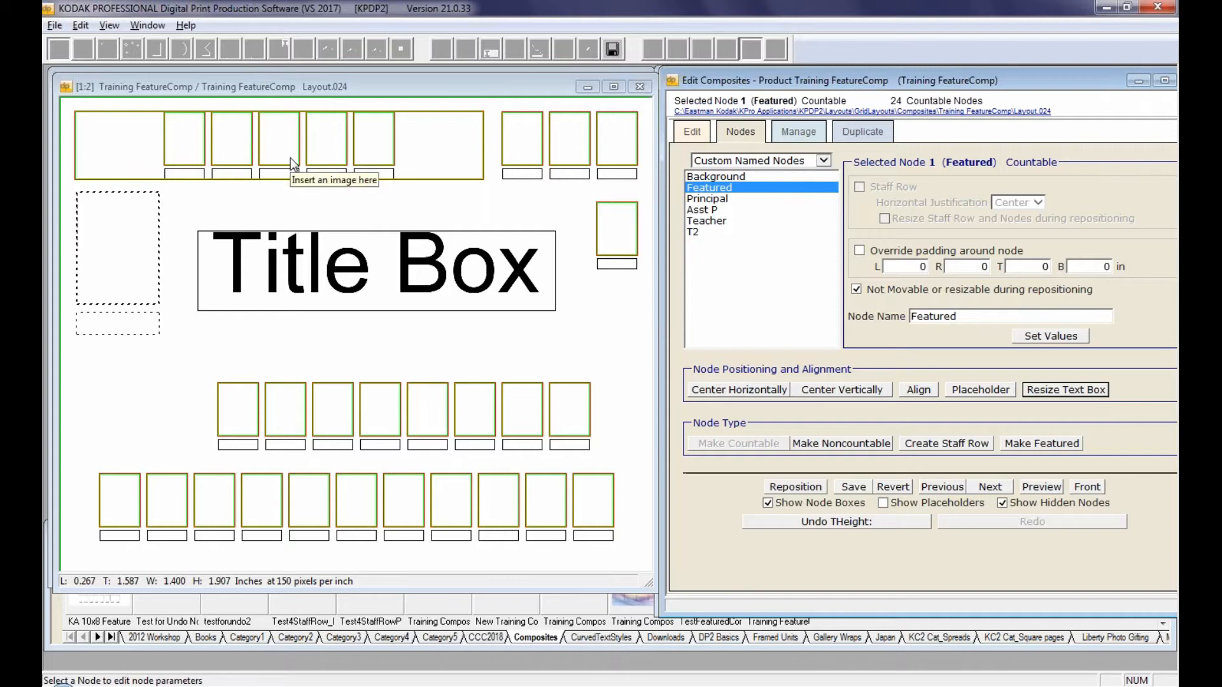
Place the title box about 1.59 in from the top, sized about 6.24 by 1.26 in, and reposition the countable nodes around it
{"action": "left_click", "coordinate": [383, 240]}
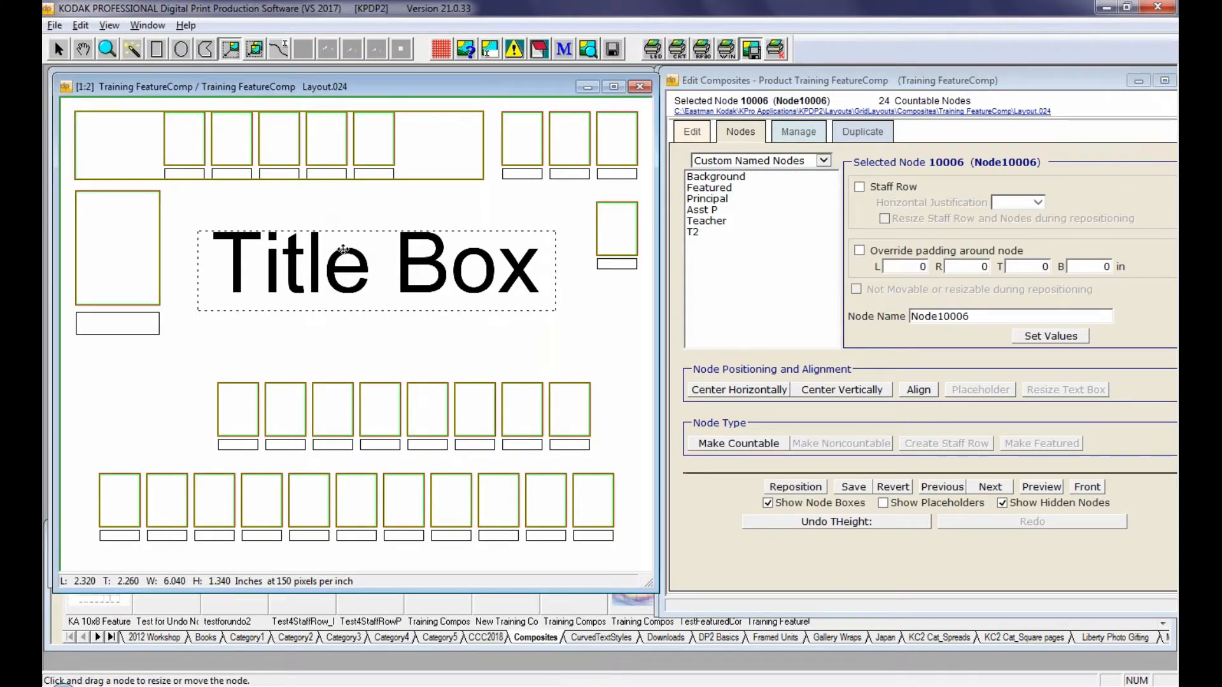
{"action": "left_click_drag", "start_coordinate": [339, 240], "coordinate": [310, 199]}
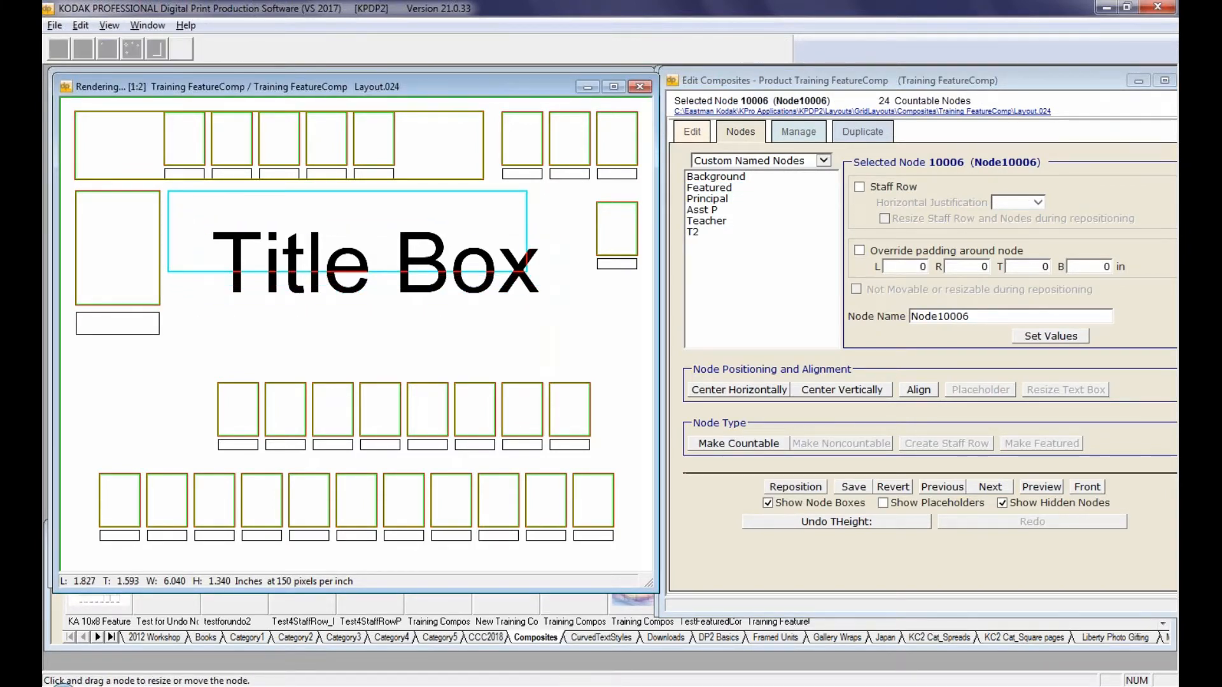
{"action": "left_click_drag", "start_coordinate": [528, 218], "coordinate": [542, 219]}
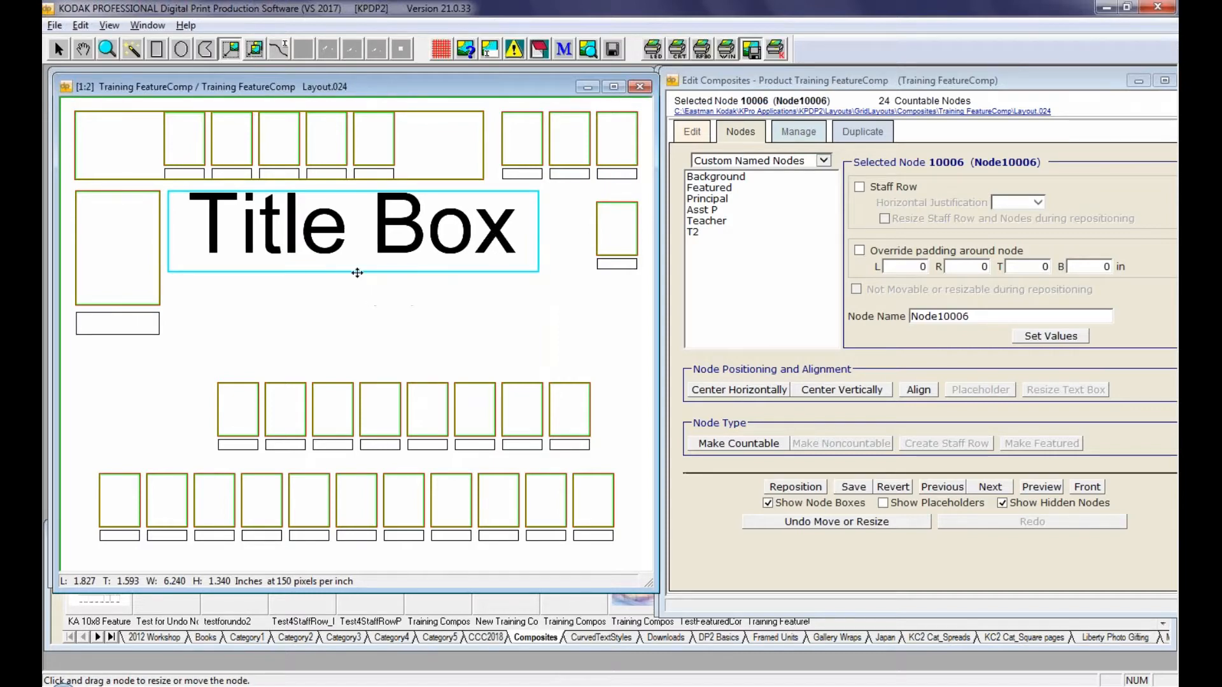
{"action": "left_click_drag", "start_coordinate": [368, 271], "coordinate": [368, 268]}
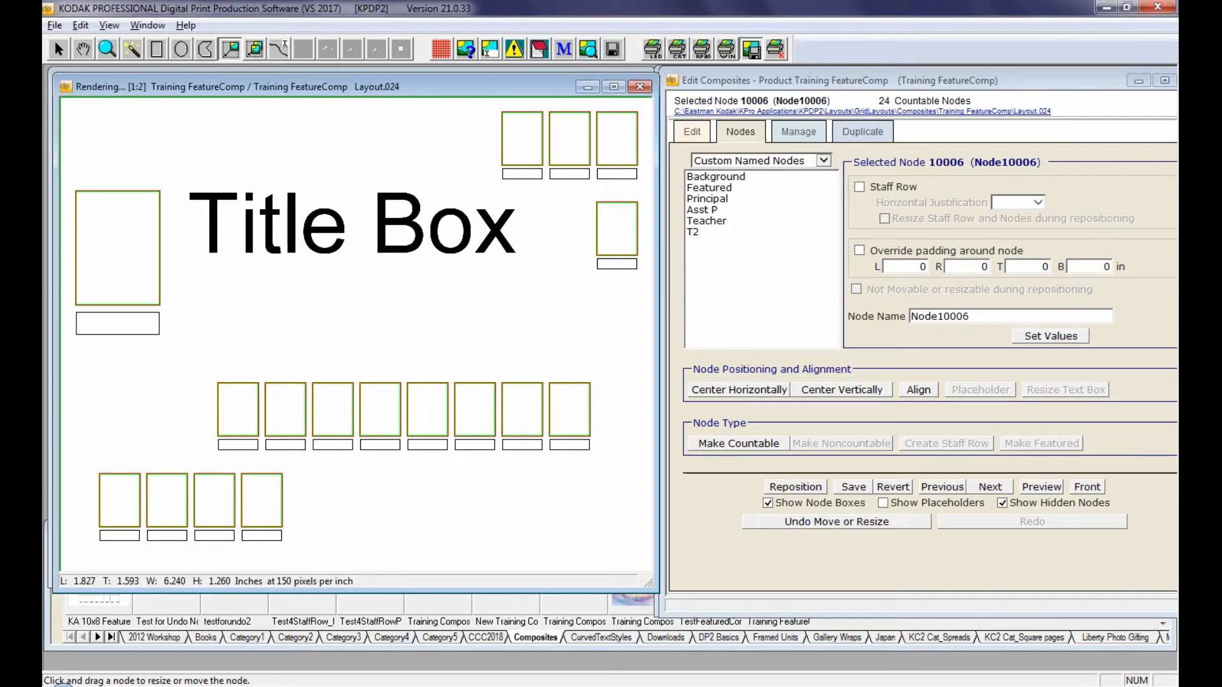
{"action": "left_click", "coordinate": [797, 488]}
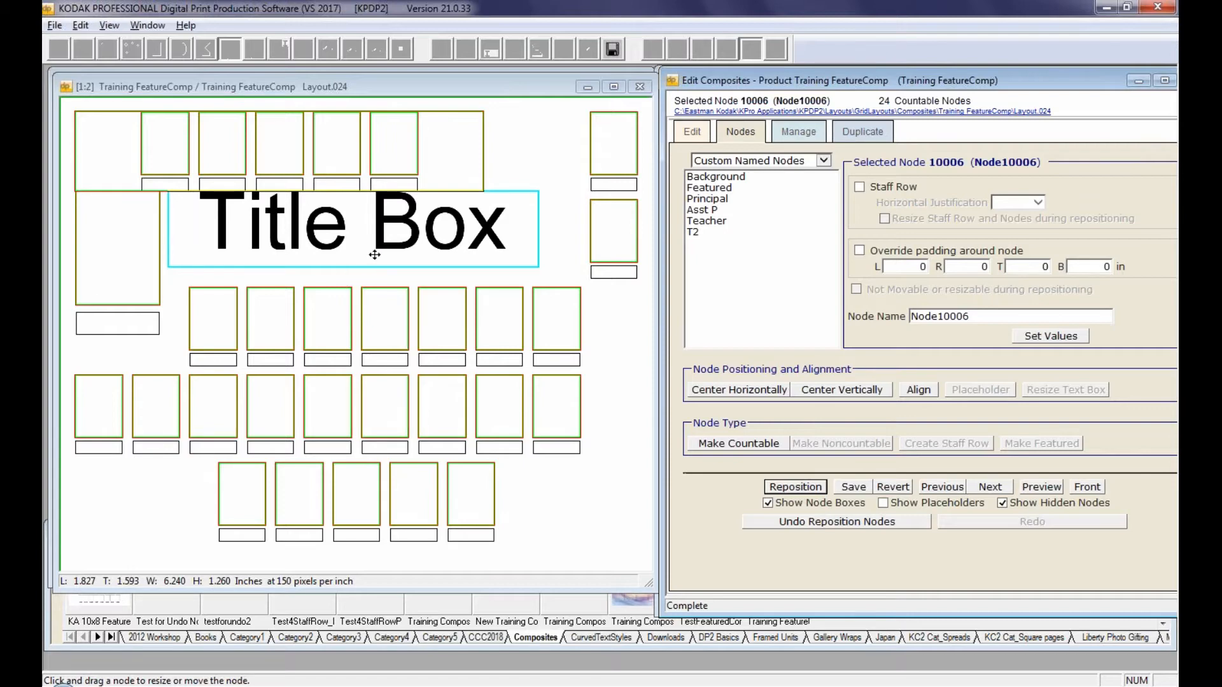
Center the title box horizontally at about 1.77 in from the top and lower the featured node to about 1.76 in from the top
{"action": "left_click_drag", "start_coordinate": [364, 231], "coordinate": [394, 238]}
{"action": "left_click", "coordinate": [727, 391]}
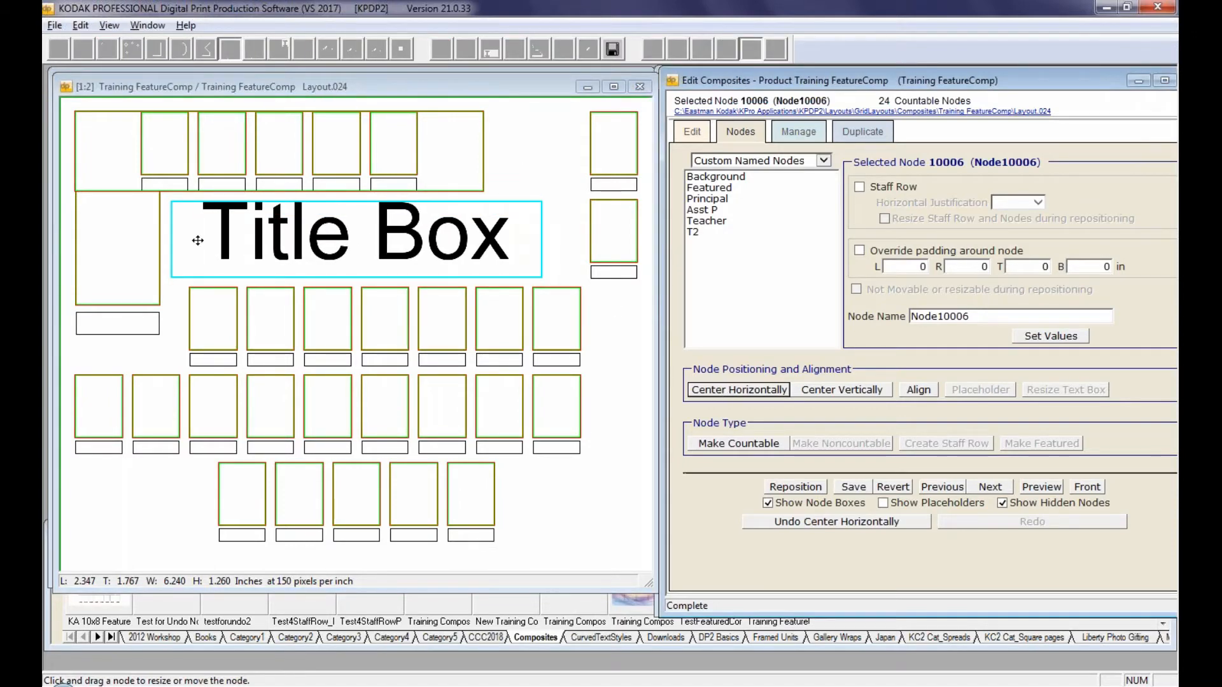
{"action": "left_click", "coordinate": [120, 225]}
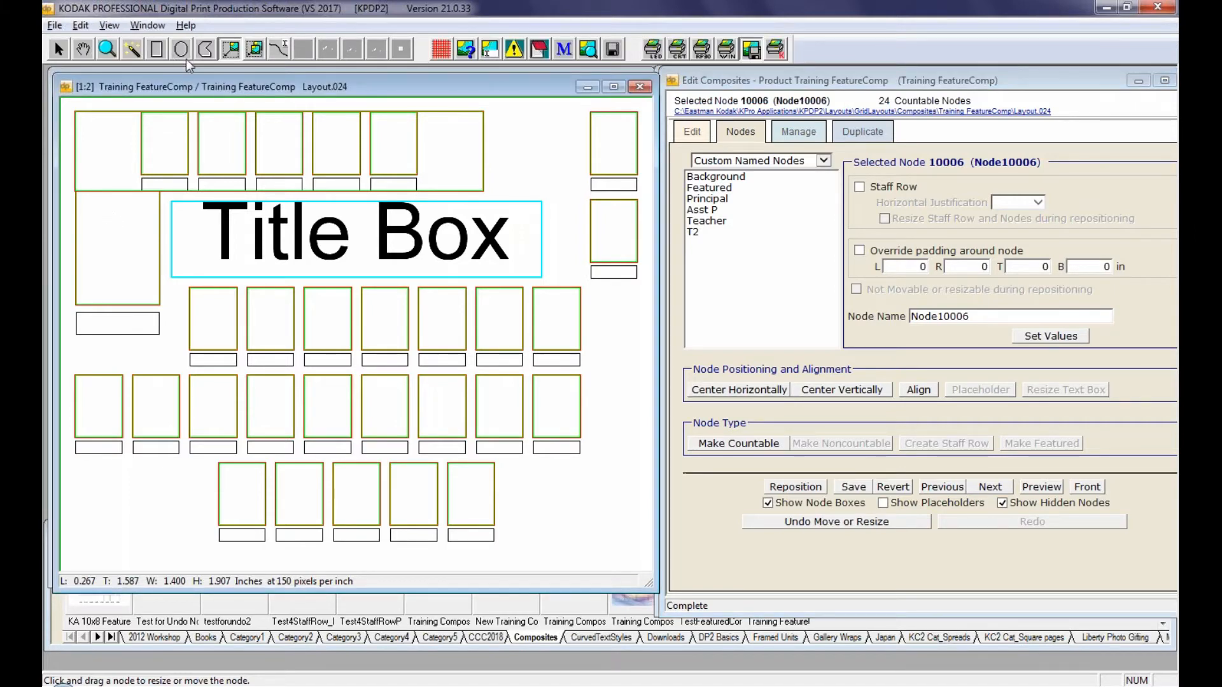
{"action": "left_click_drag", "start_coordinate": [112, 220], "coordinate": [115, 234]}
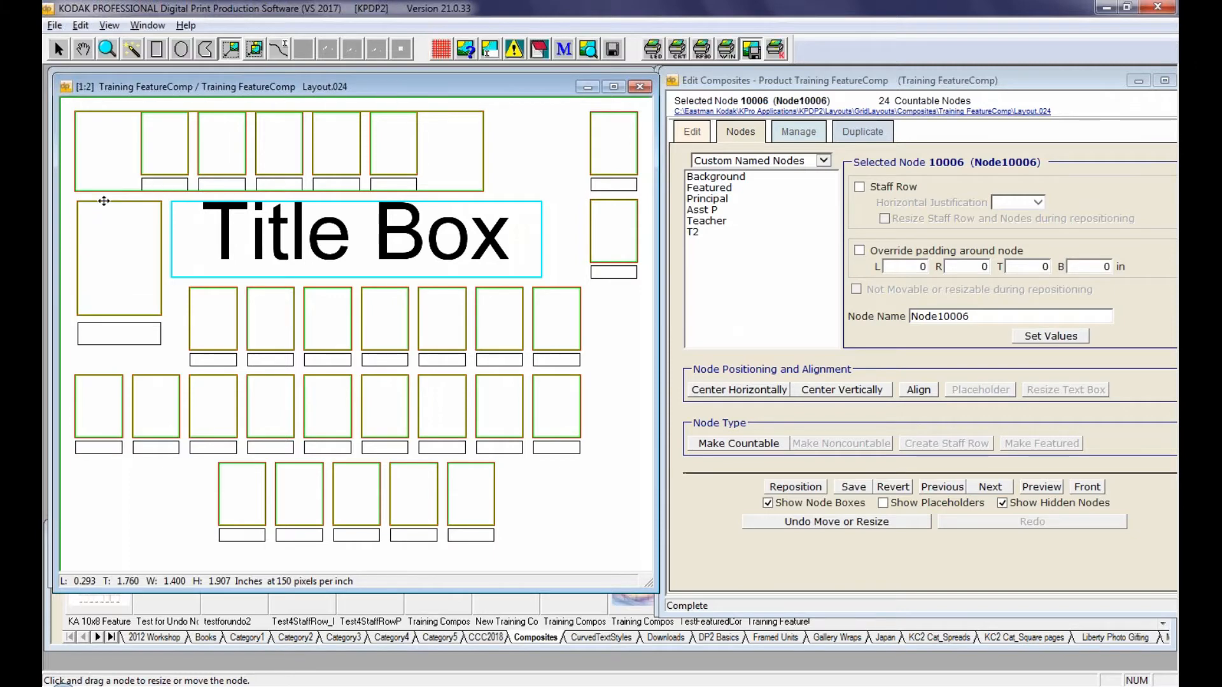
Align the left edges of the staff row and the featured node, and reposition the countable nodes
{"action": "left_click", "coordinate": [191, 237]}
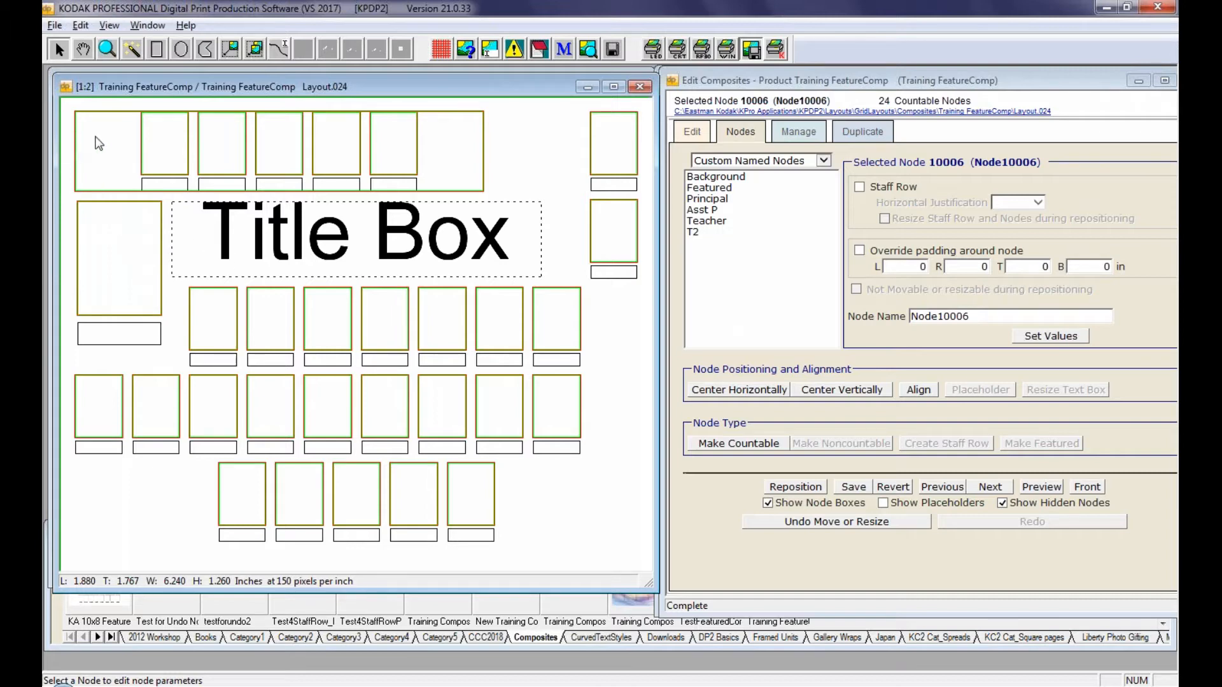
{"action": "left_click", "coordinate": [98, 142]}
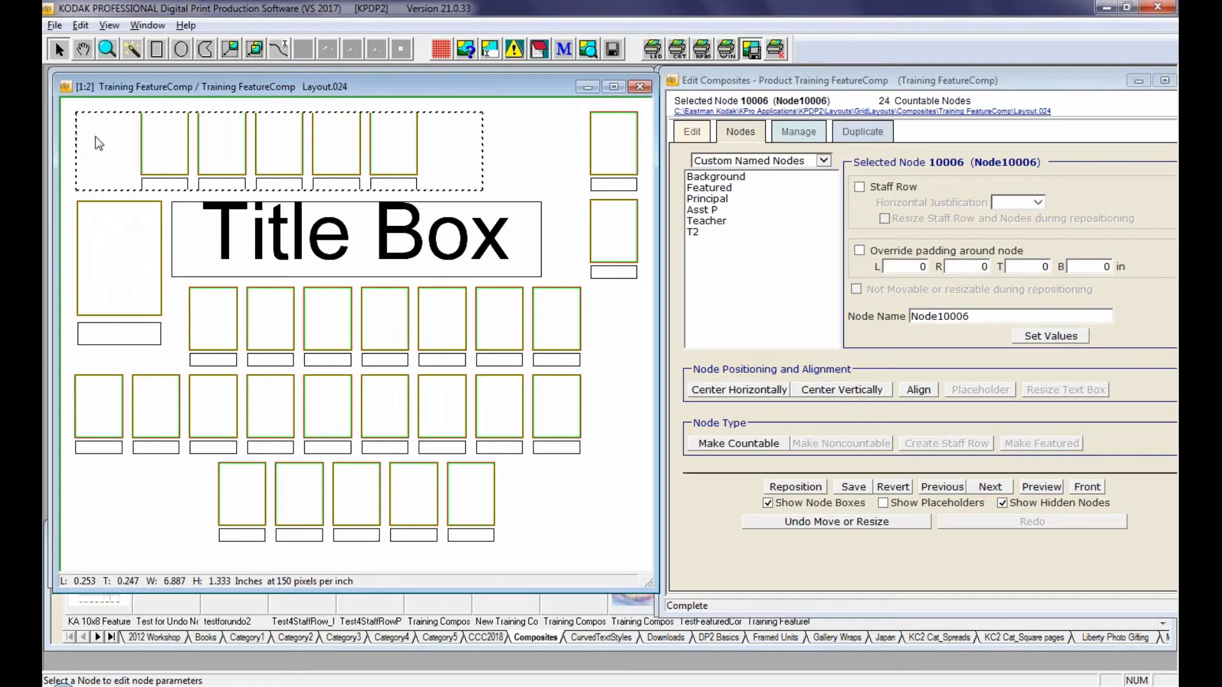
{"action": "right_click", "coordinate": [115, 250]}
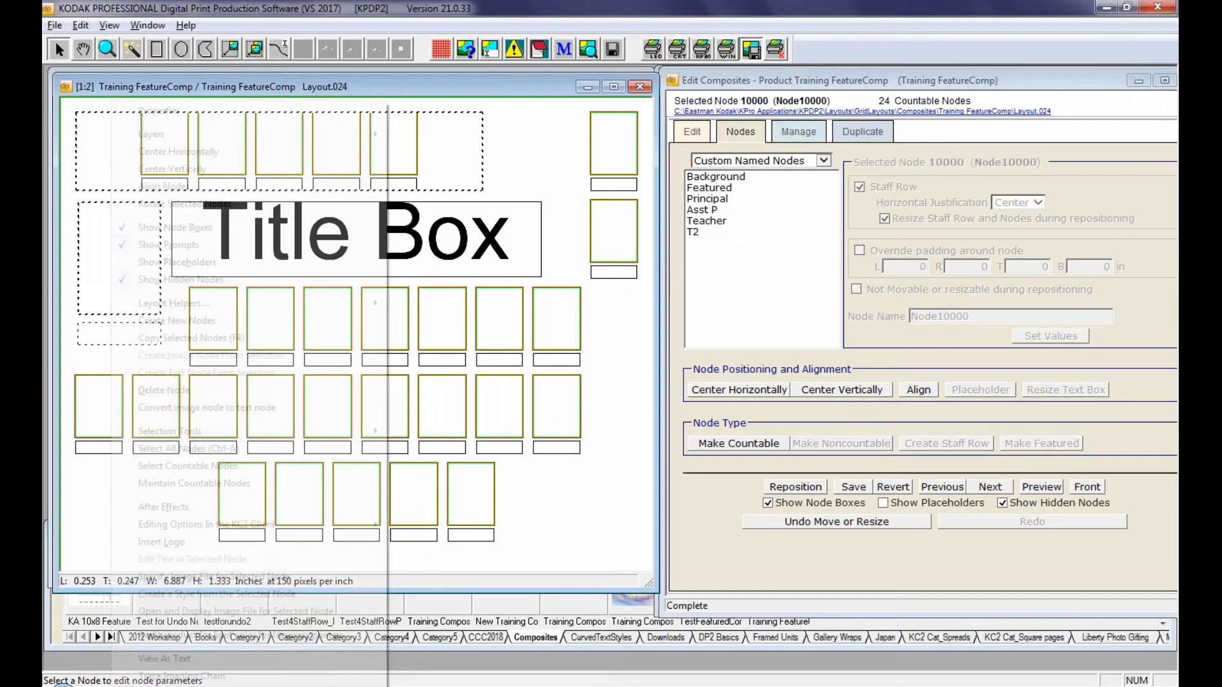
{"action": "left_click", "coordinate": [164, 186]}
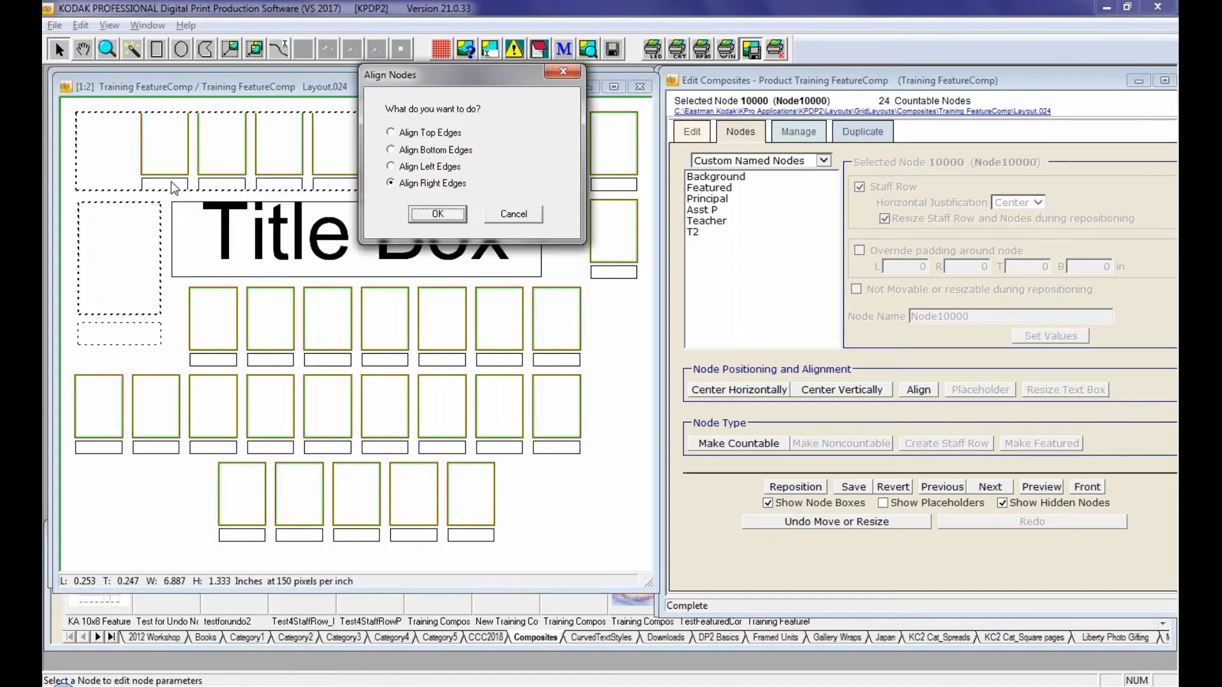
{"action": "left_click", "coordinate": [396, 166]}
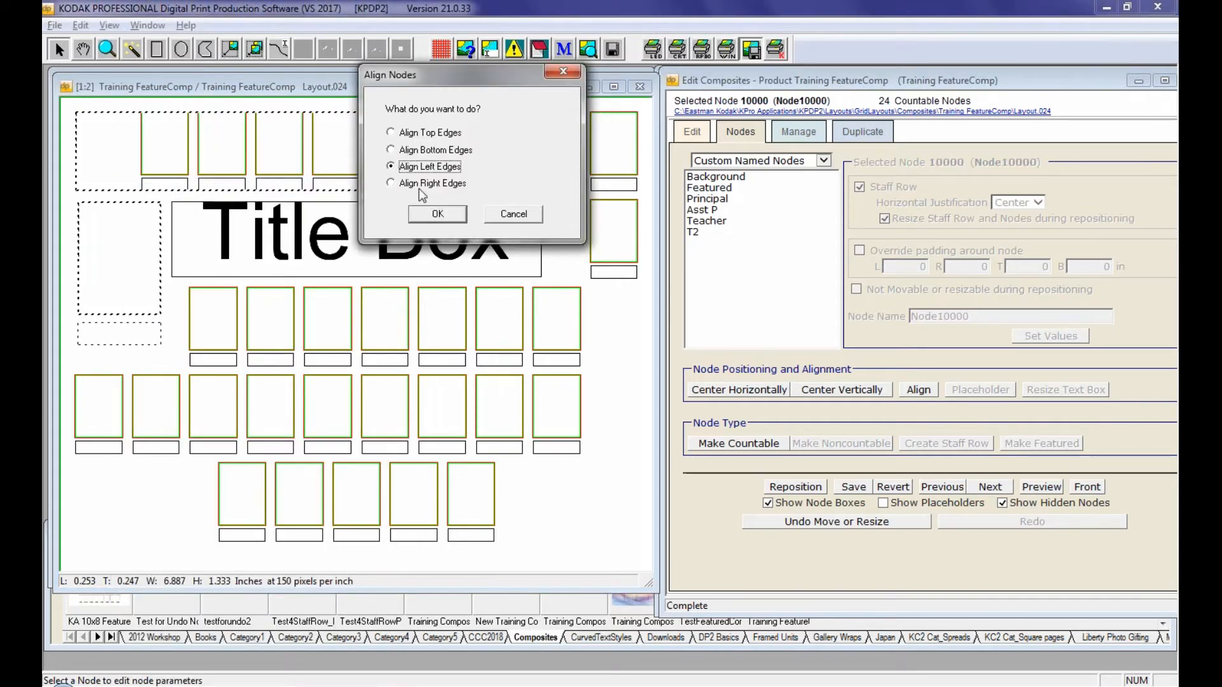
{"action": "left_click", "coordinate": [439, 215]}
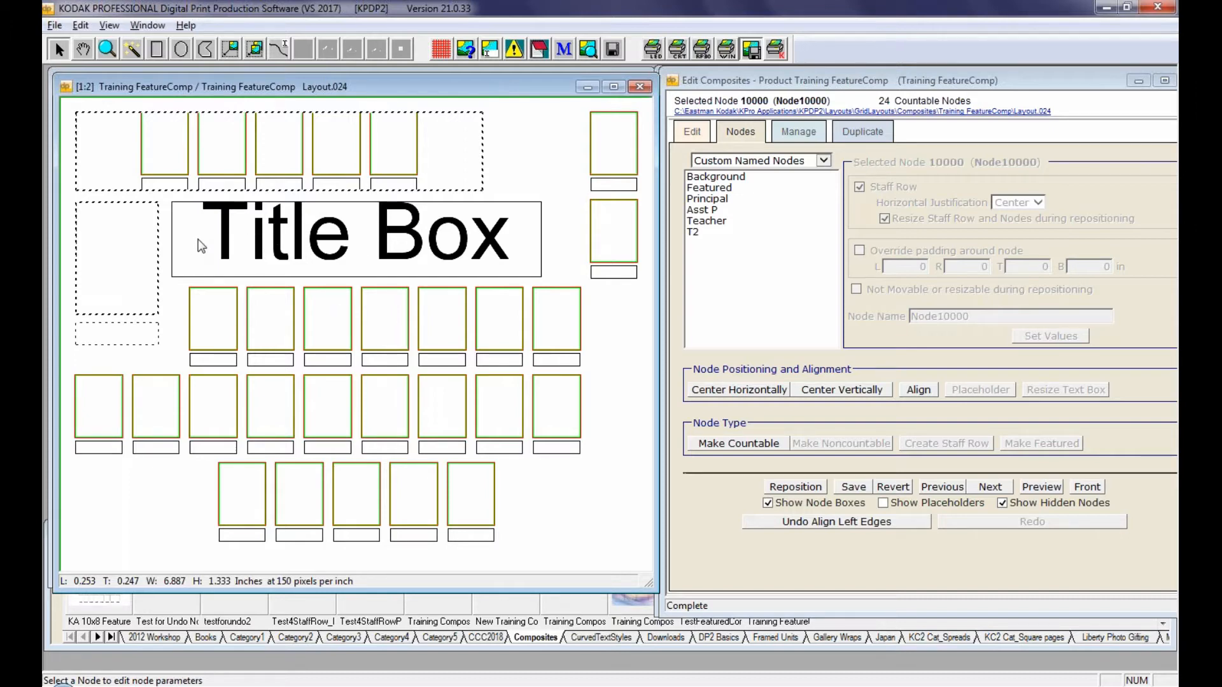
{"action": "left_click", "coordinate": [795, 487]}
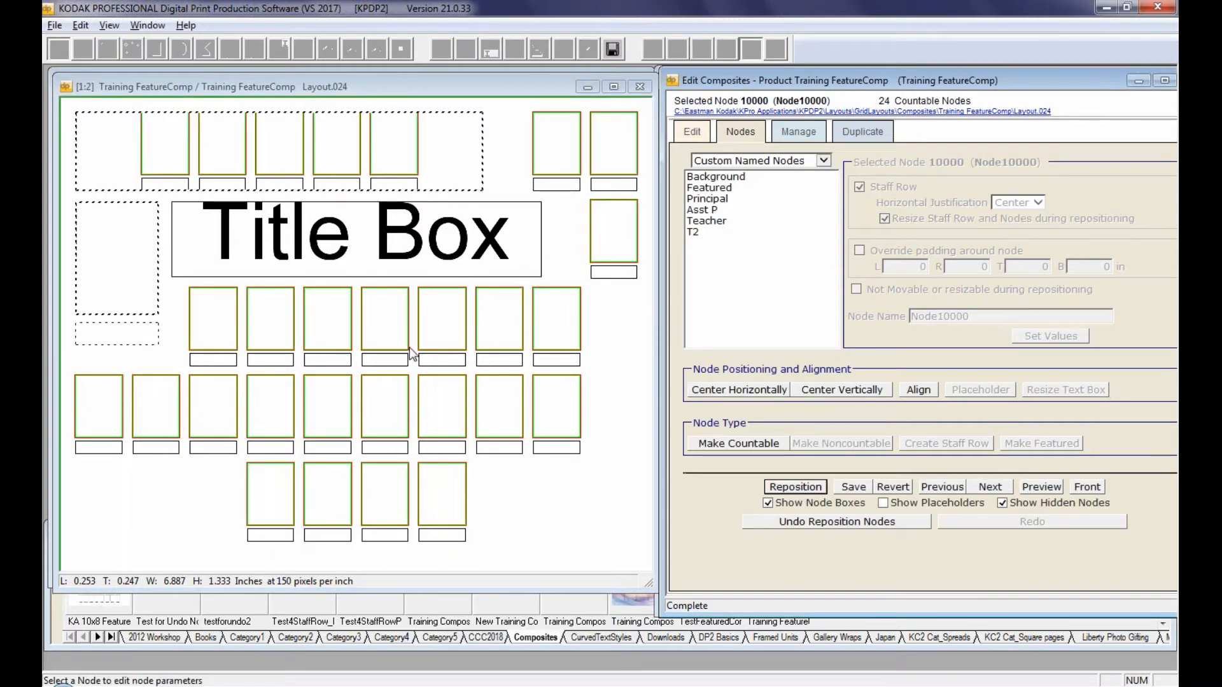
Add placeholders in the layout's upper-right area in place of the node beside the title box and the two nodes beside the staff row
{"action": "left_click", "coordinate": [620, 240]}
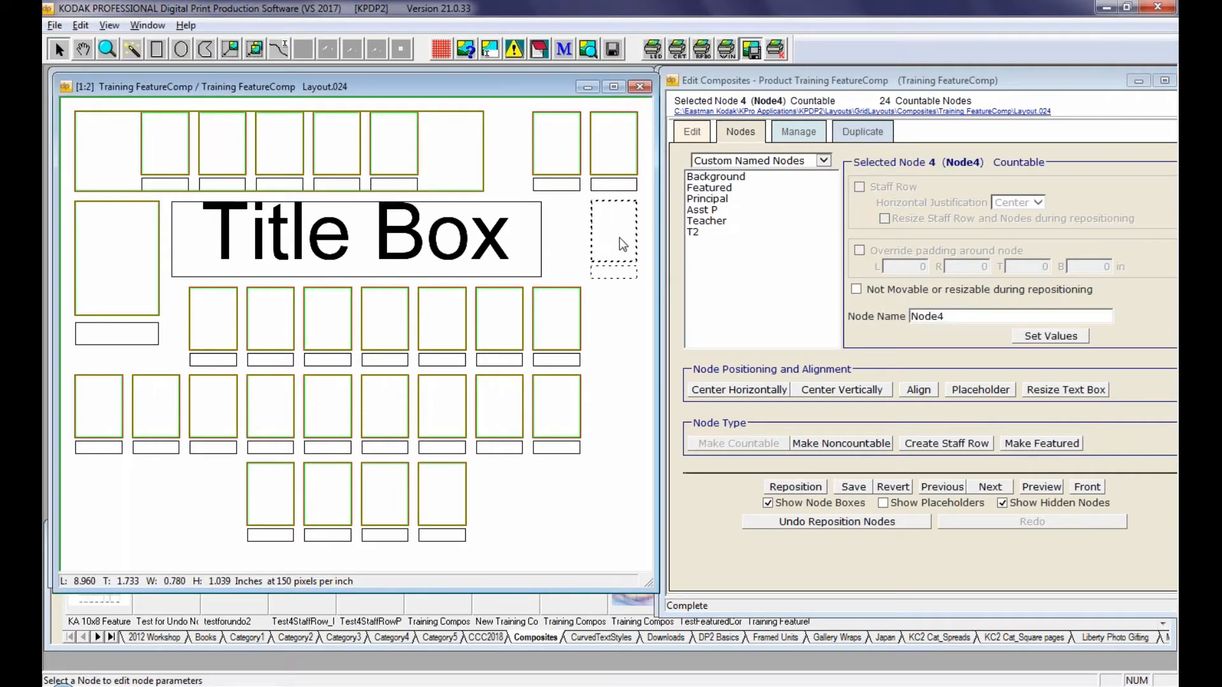
{"action": "left_click", "coordinate": [974, 391]}
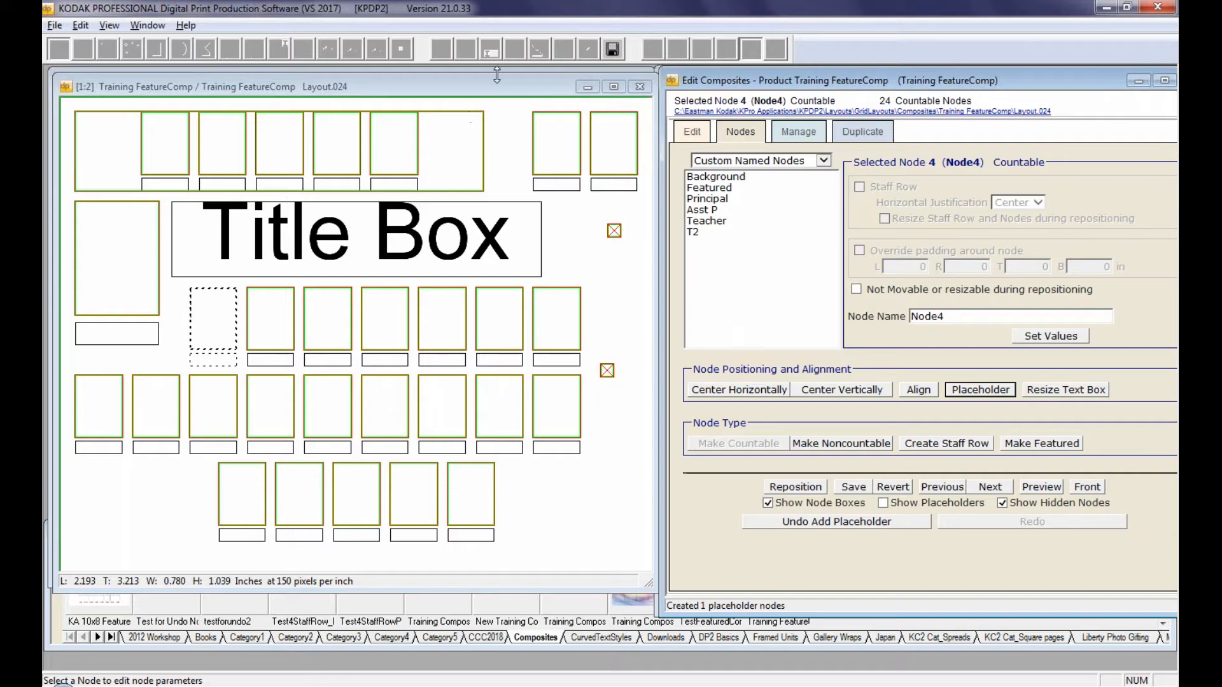
{"action": "left_click", "coordinate": [497, 93]}
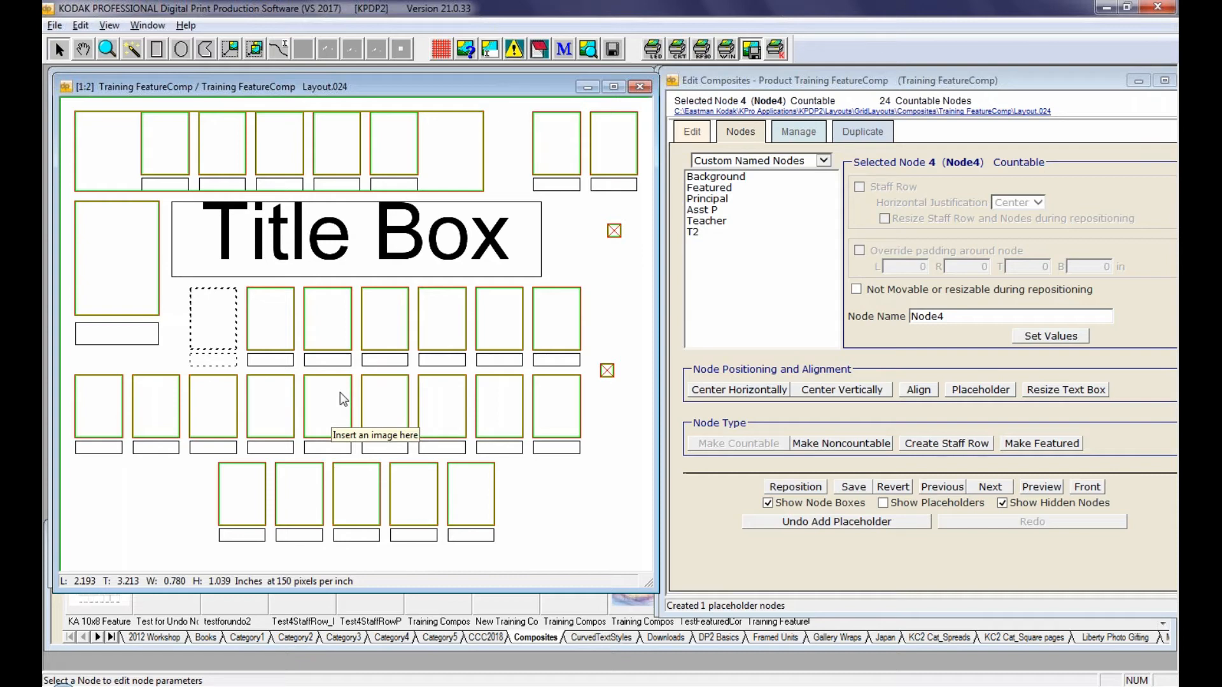
{"action": "left_click", "coordinate": [576, 159]}
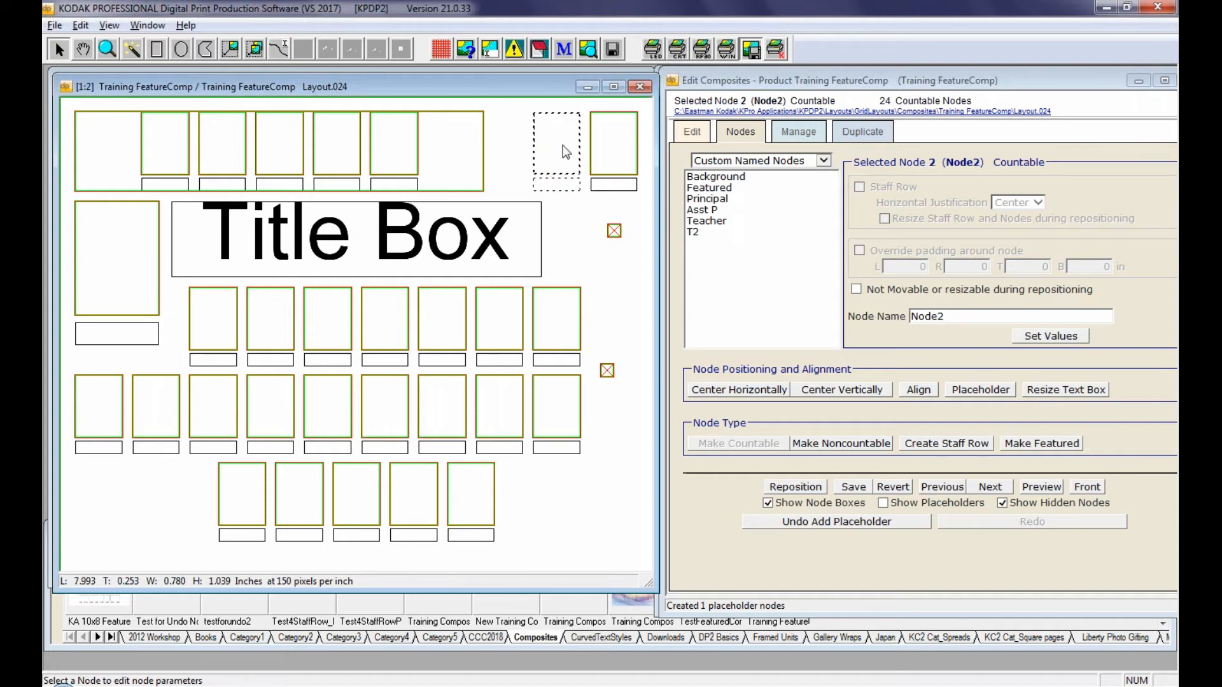
{"action": "left_click", "coordinate": [977, 391]}
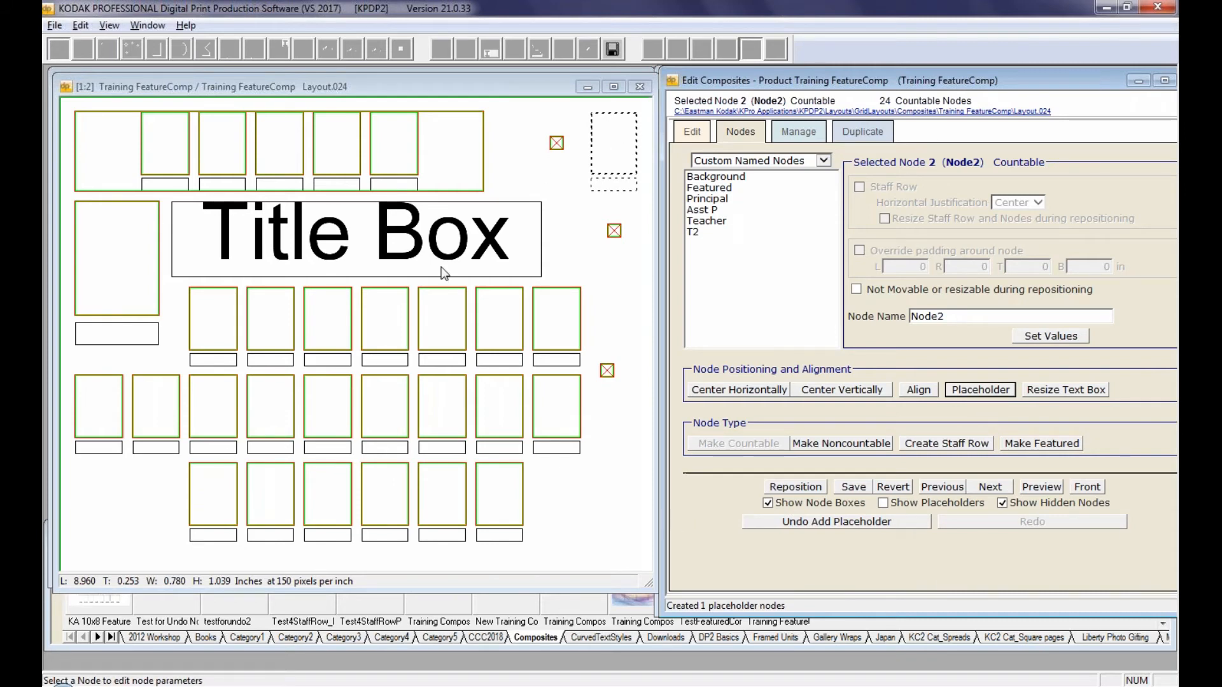
{"action": "left_click", "coordinate": [978, 391]}
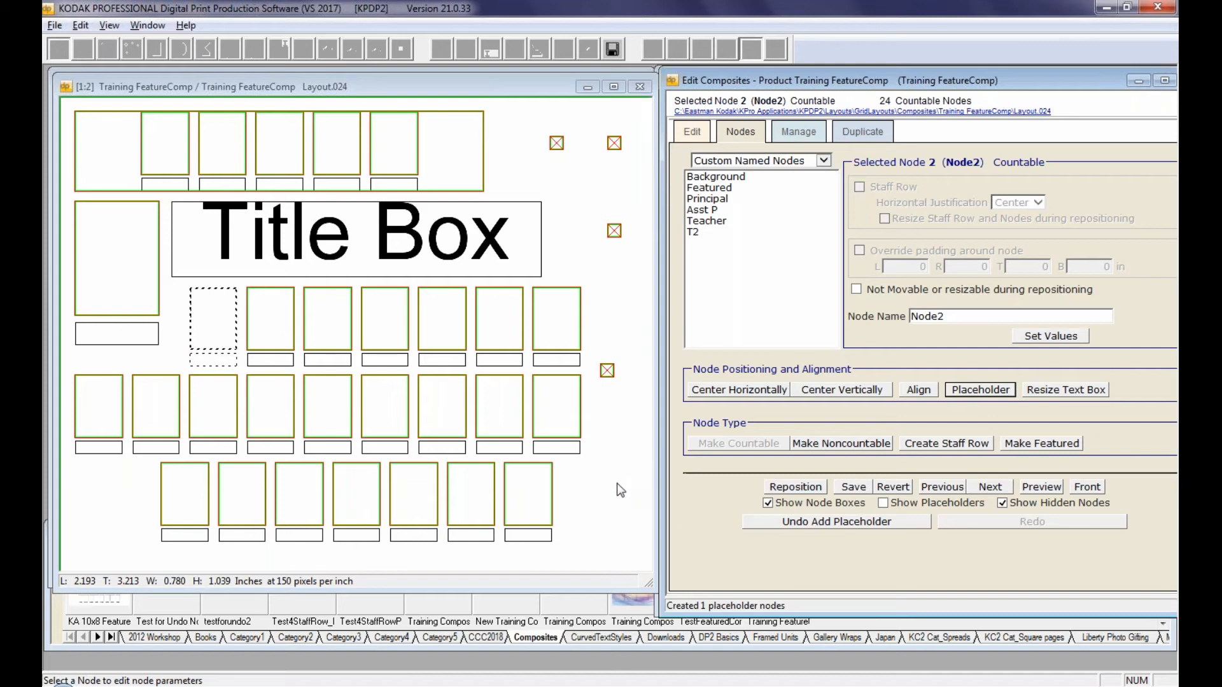
Delete the placeholder nearest the staff row and center the staff row horizontally on the layout
{"action": "left_click", "coordinate": [234, 116]}
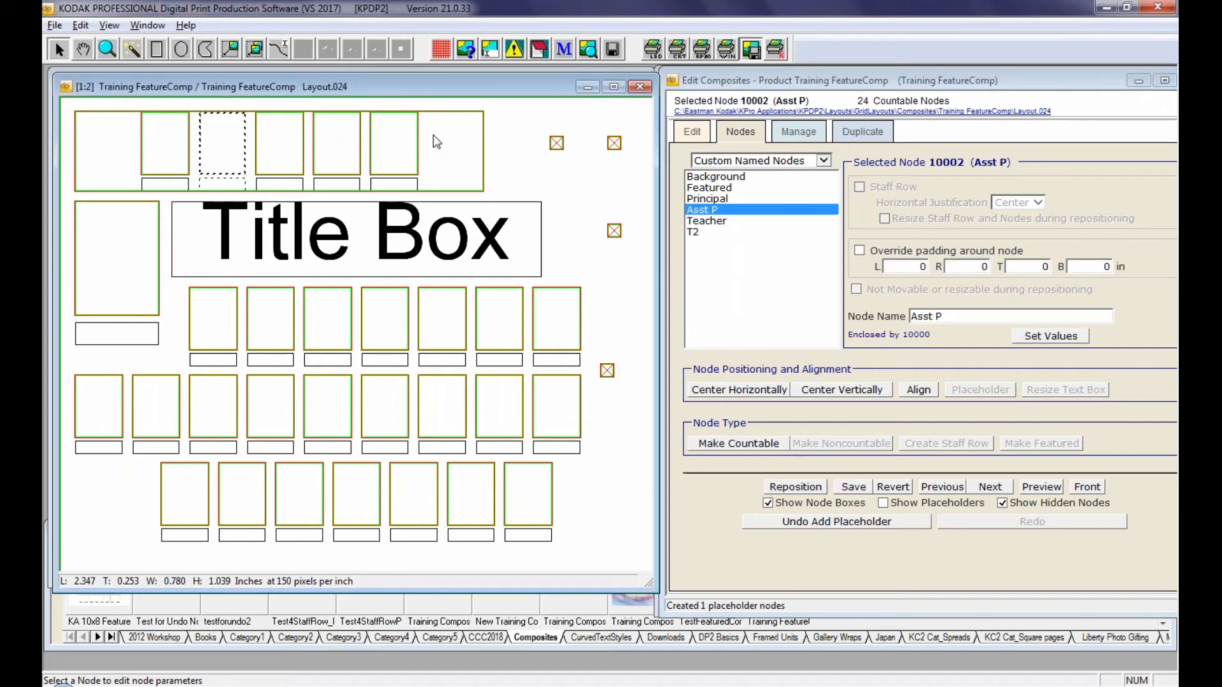
{"action": "left_click", "coordinate": [445, 112]}
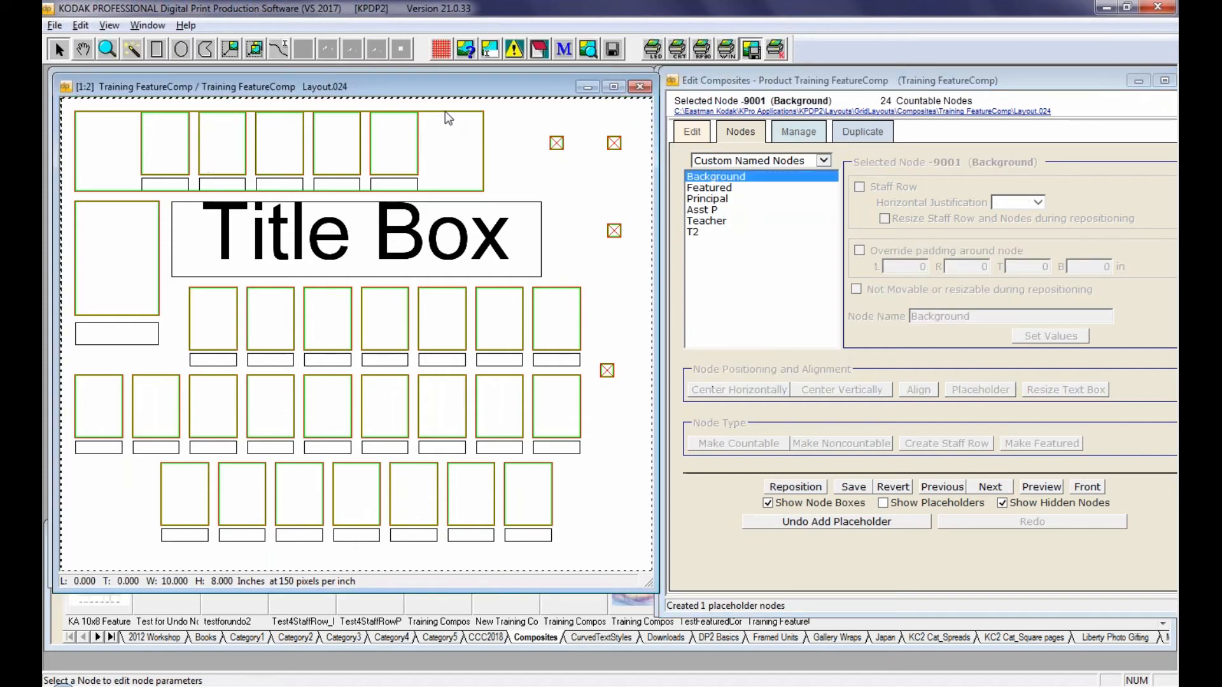
{"action": "left_click", "coordinate": [556, 144]}
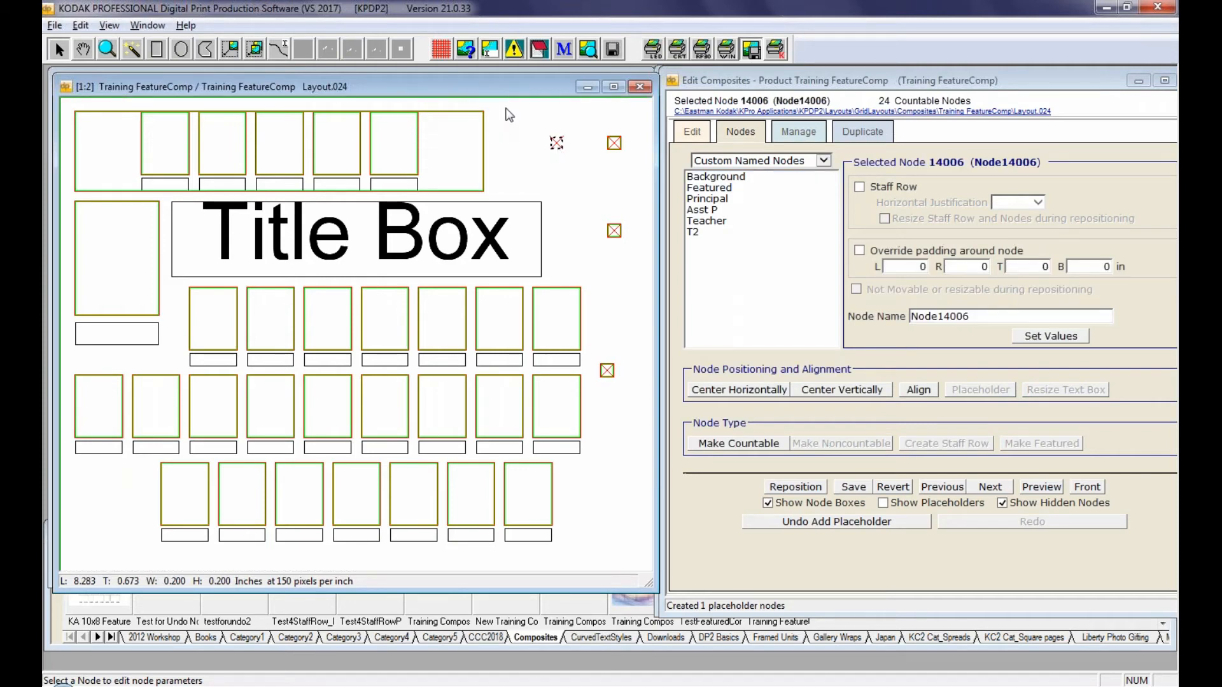
{"action": "left_click", "coordinate": [506, 110]}
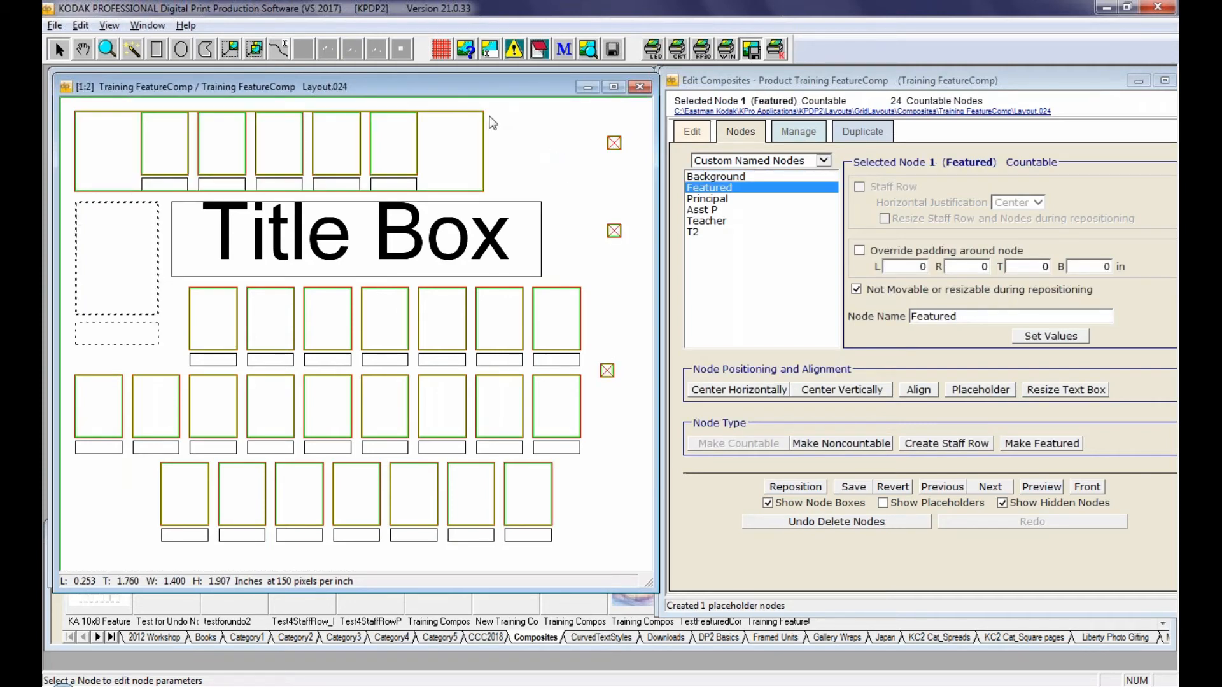
{"action": "left_click", "coordinate": [442, 116]}
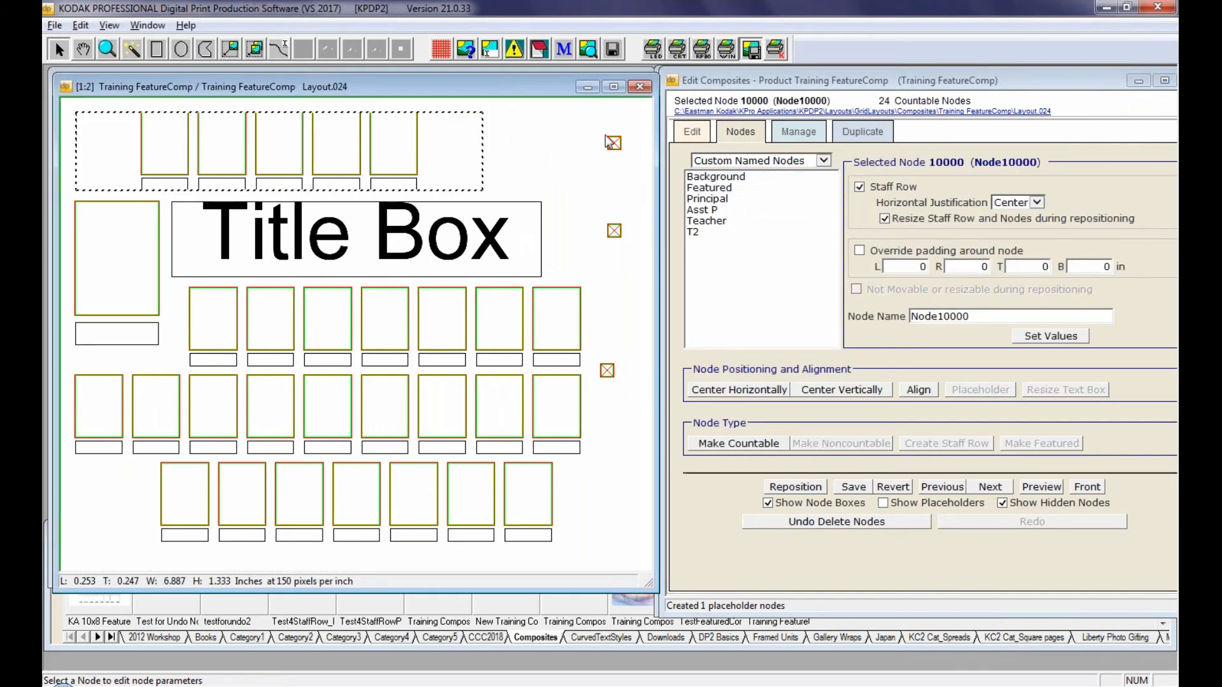
{"action": "left_click", "coordinate": [753, 390]}
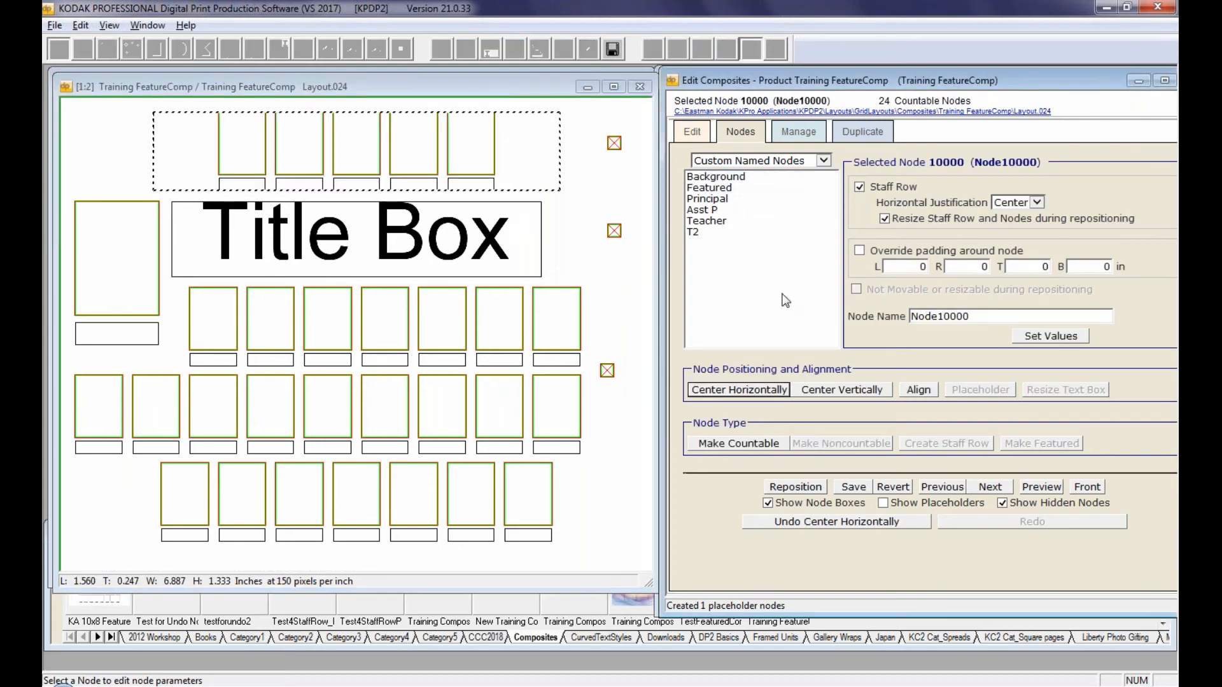
Set the staff row's horizontal justification to Left and apply the value
{"action": "left_click", "coordinate": [247, 150]}
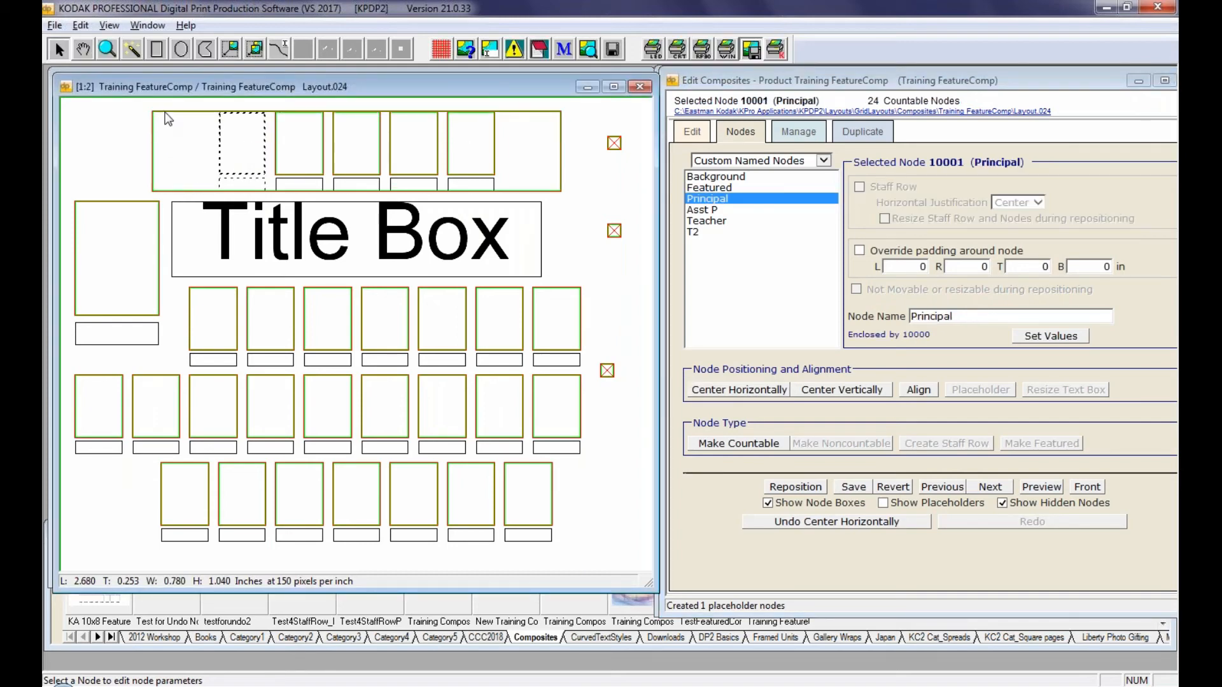
{"action": "left_click", "coordinate": [178, 119]}
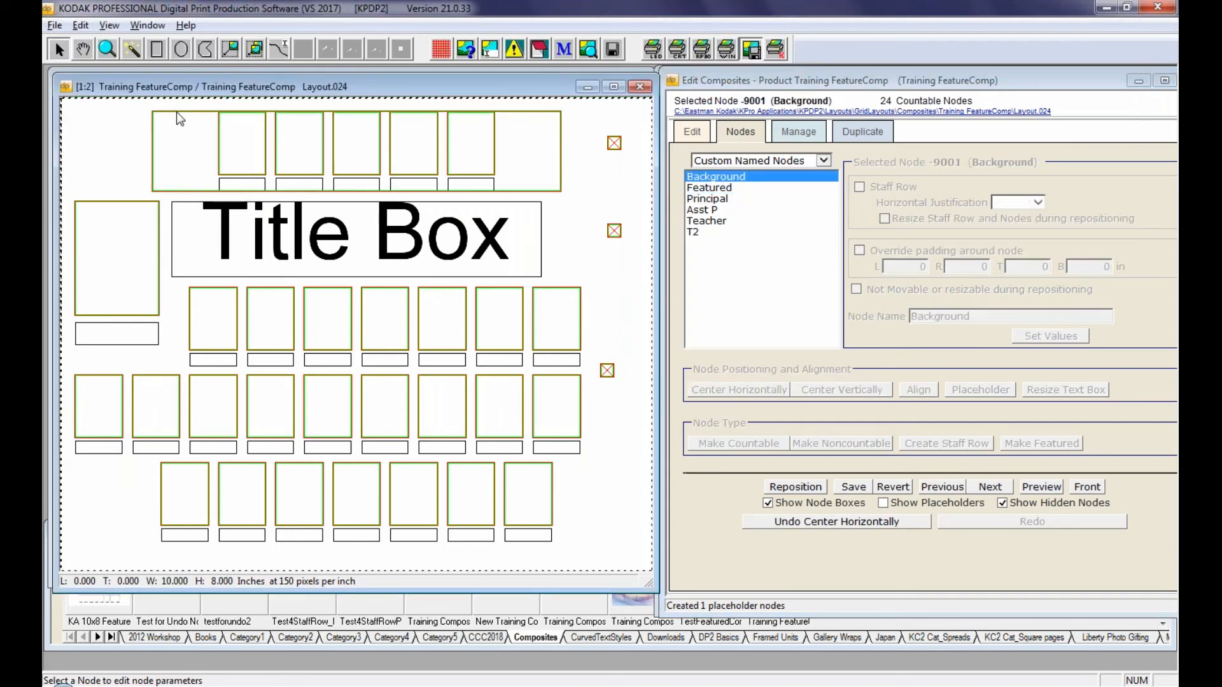
{"action": "left_click", "coordinate": [178, 116]}
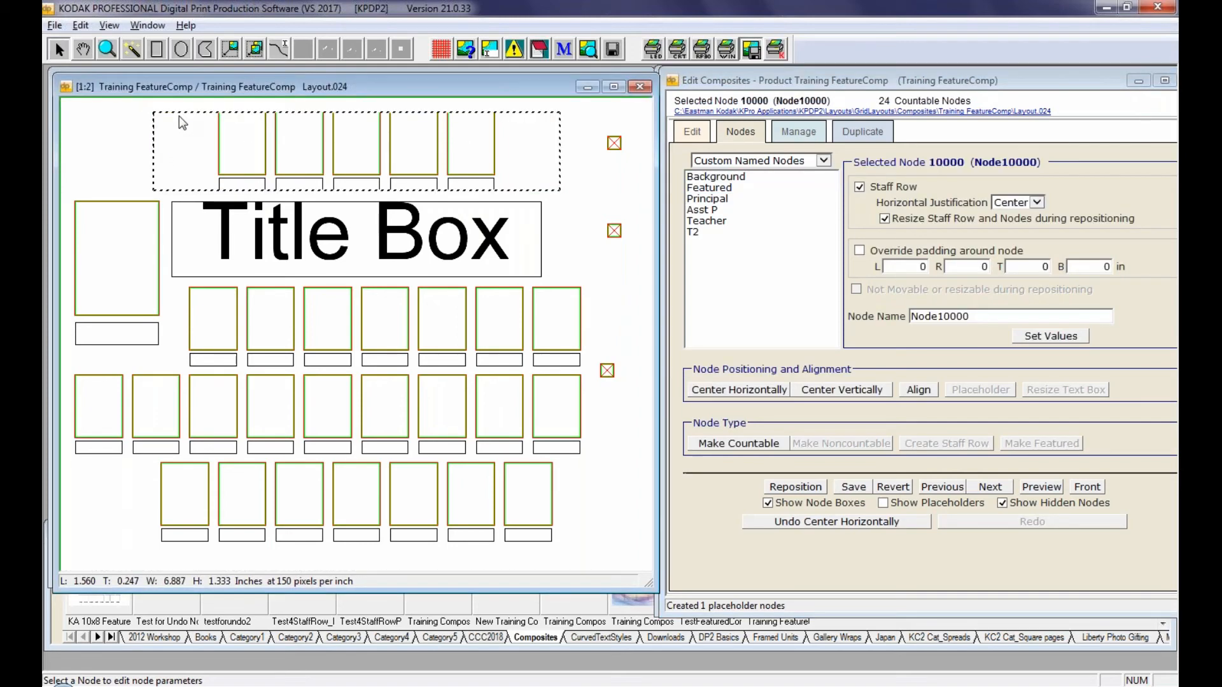
{"action": "left_click", "coordinate": [1037, 203]}
{"action": "left_click", "coordinate": [1006, 213]}
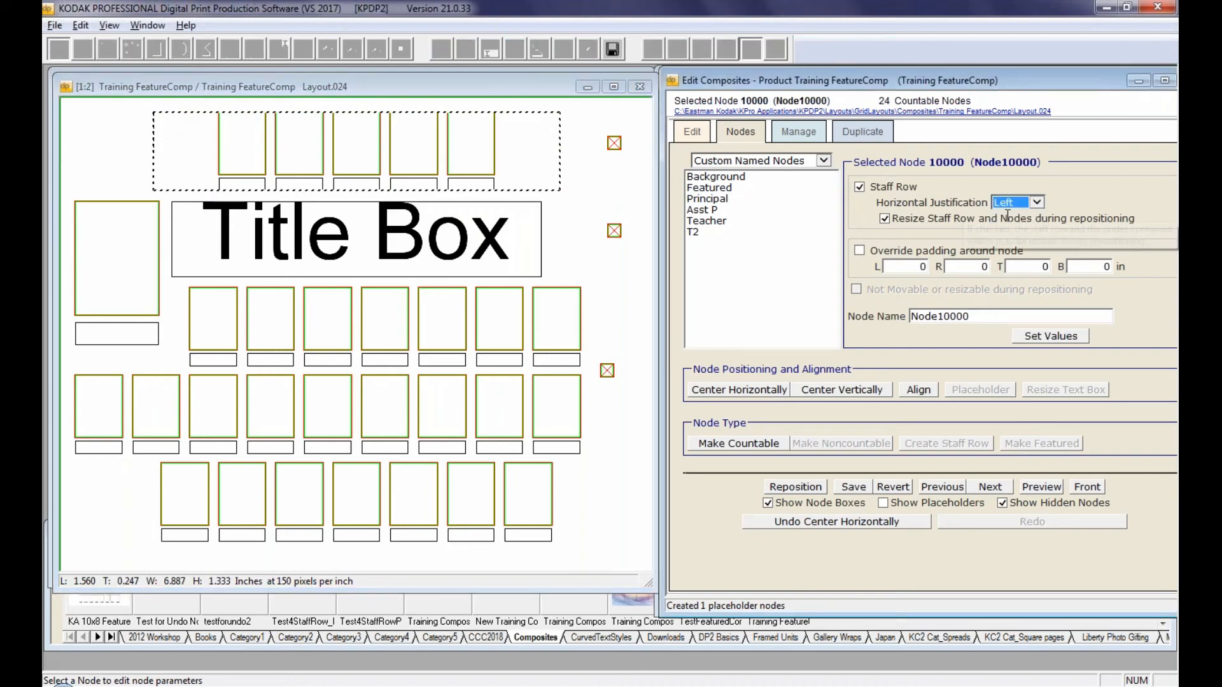
{"action": "left_click", "coordinate": [1059, 336]}
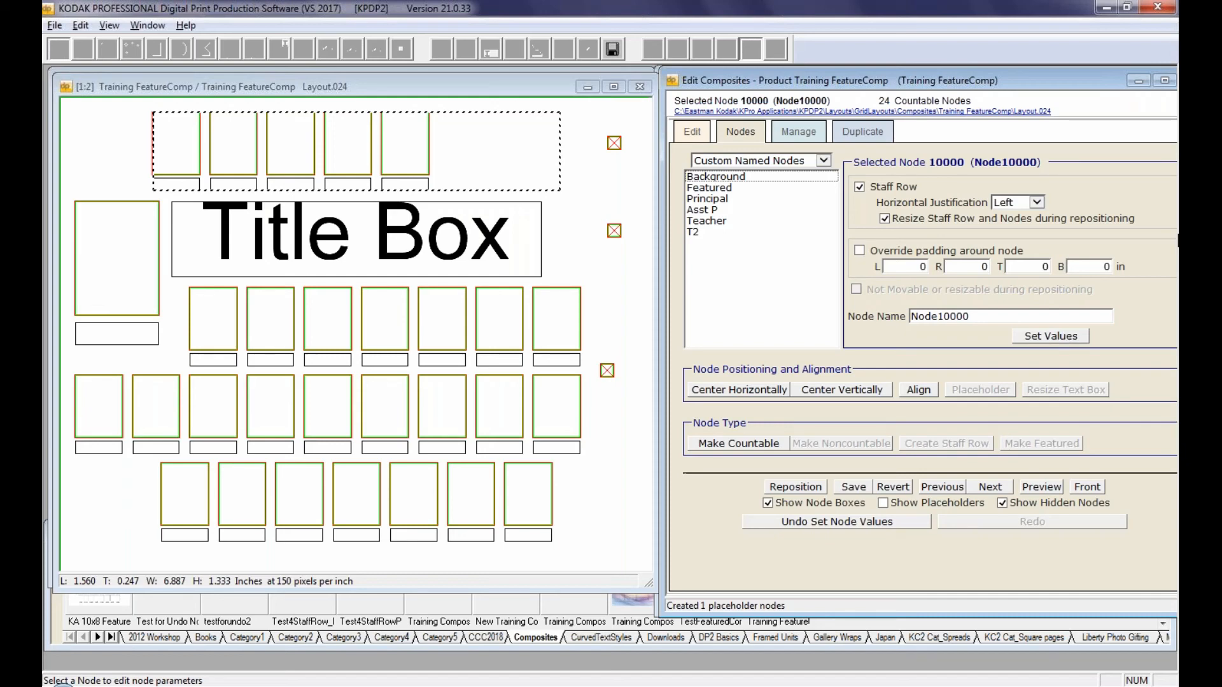
Set the staff row's horizontal justification to Center and apply the value
{"action": "left_click", "coordinate": [1037, 202]}
{"action": "left_click", "coordinate": [1011, 228]}
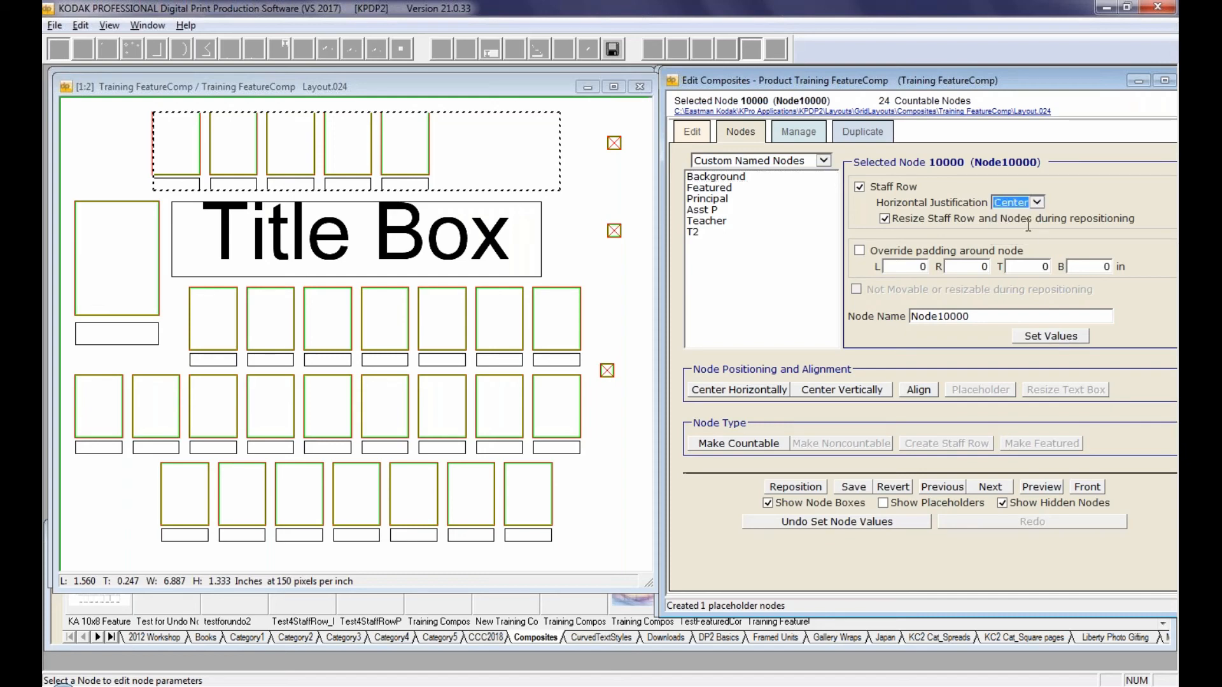
{"action": "left_click", "coordinate": [1045, 336]}
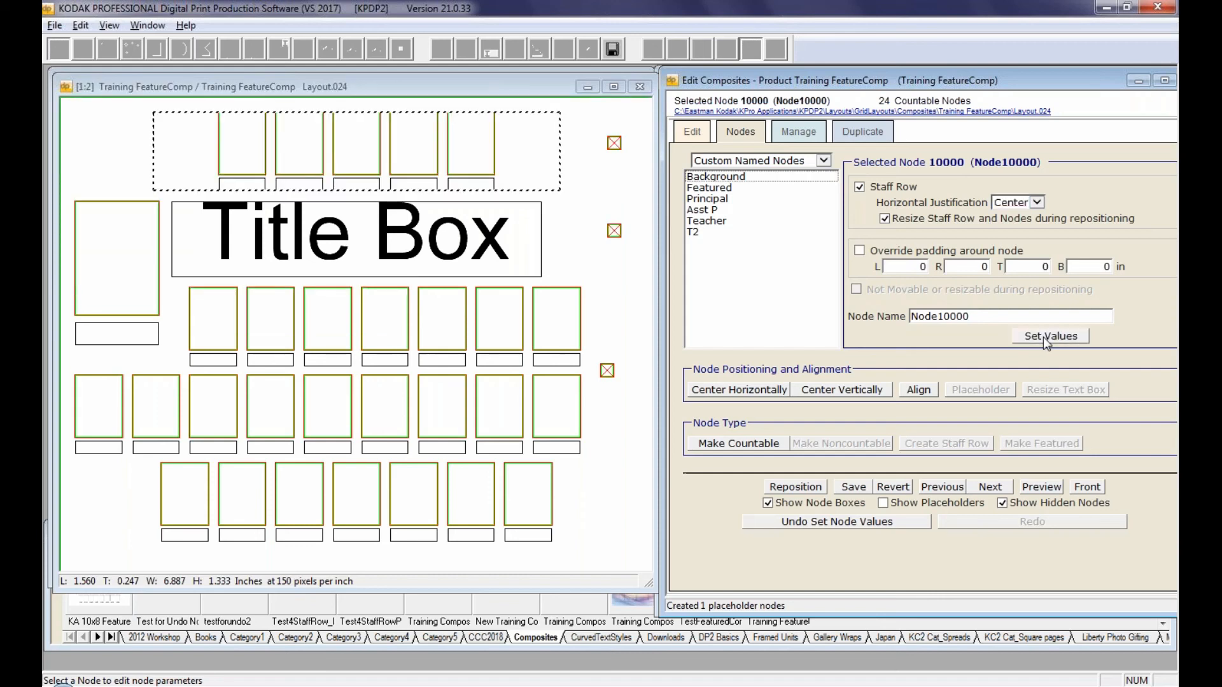